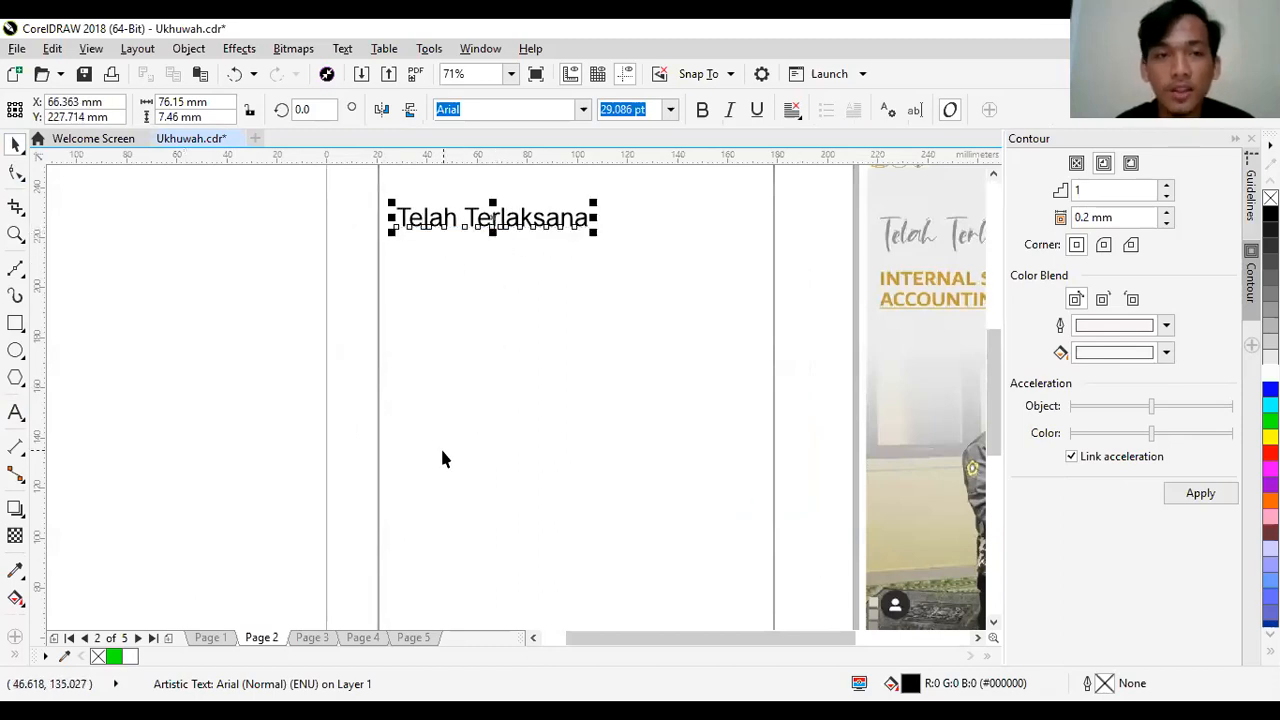
# - Enlarge the "Telah Terlaksana" heading proportionally to about 89 mm wide, roughly 34 pt
pyautogui.click(234, 443)
pyautogui.click(540, 230)
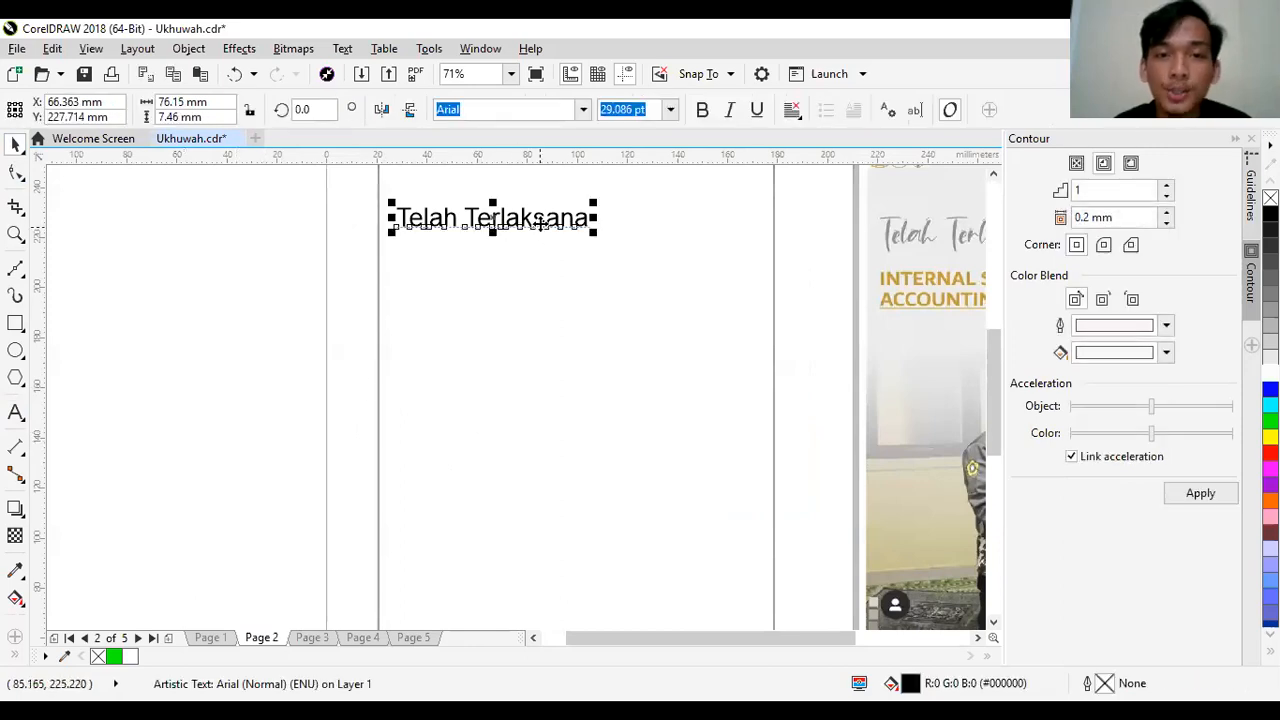
pyautogui.moveTo(596, 231); pyautogui.dragTo(626, 260)
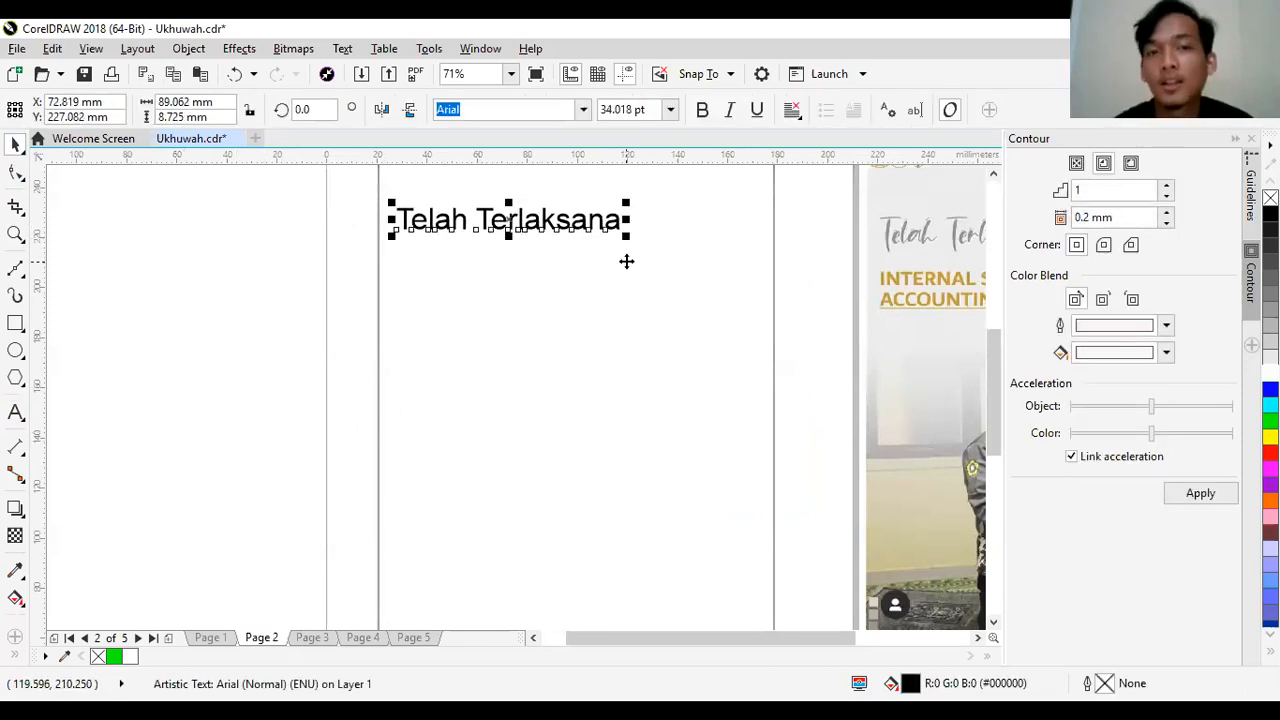
# - Change the font of the "Telah Terlaksana" heading to Diamant handwriting
pyautogui.click(585, 110)
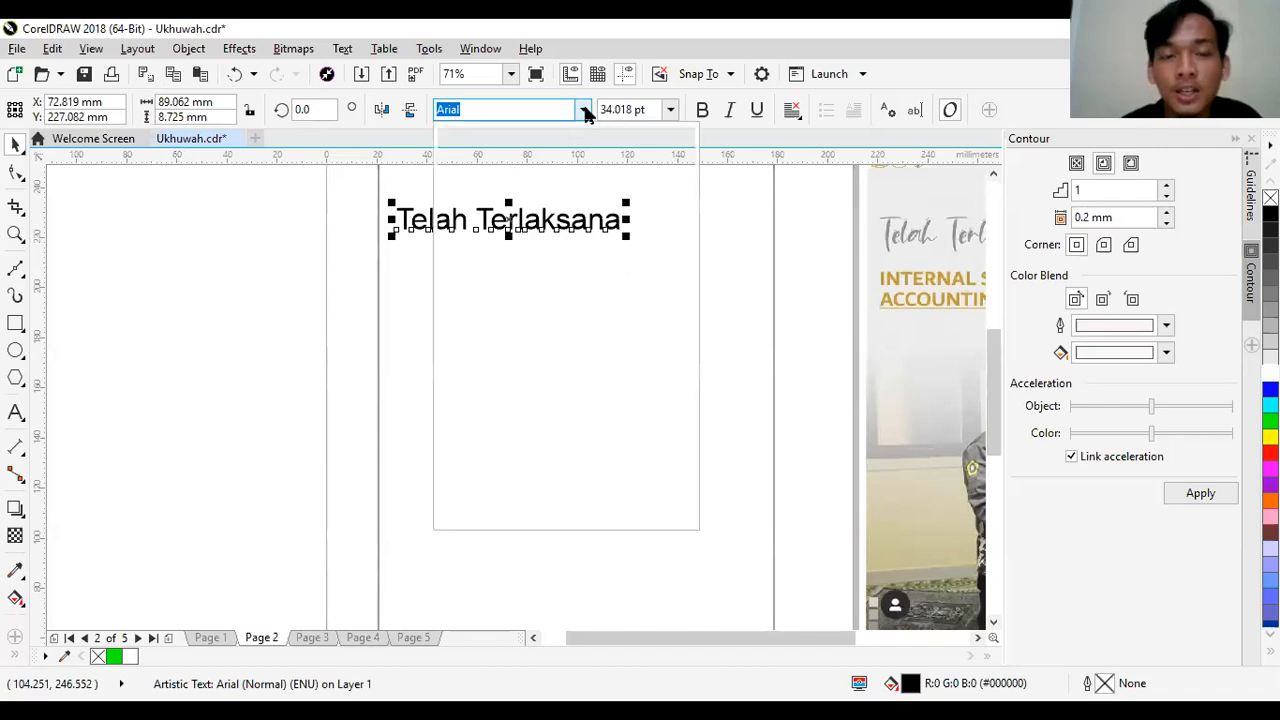
pyautogui.click(586, 112)
pyautogui.click(586, 112)
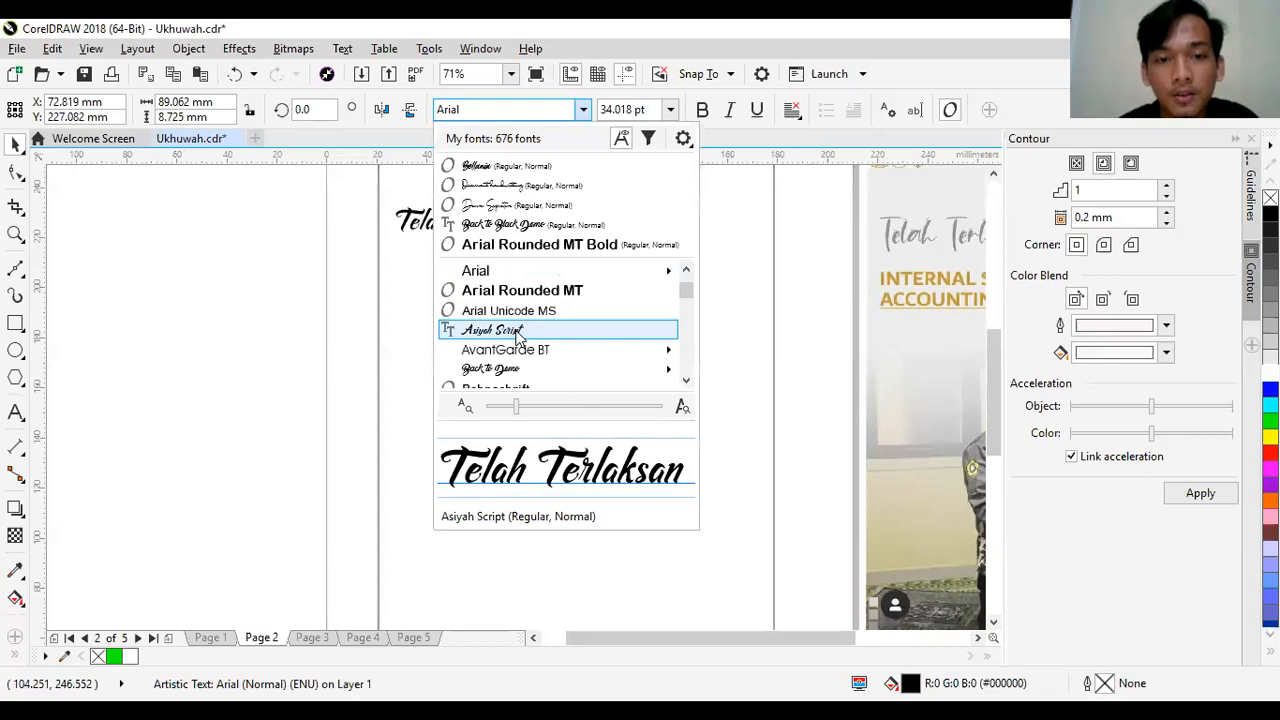
pyautogui.click(497, 188)
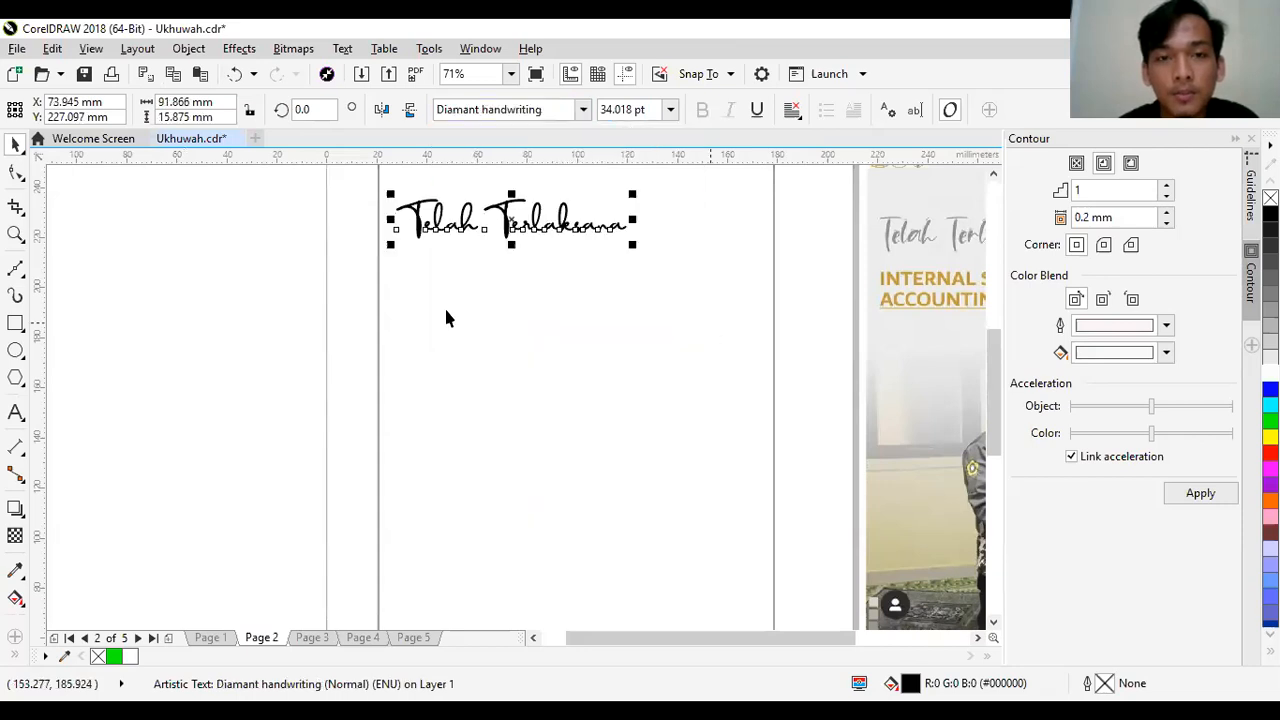
pyautogui.click(284, 342)
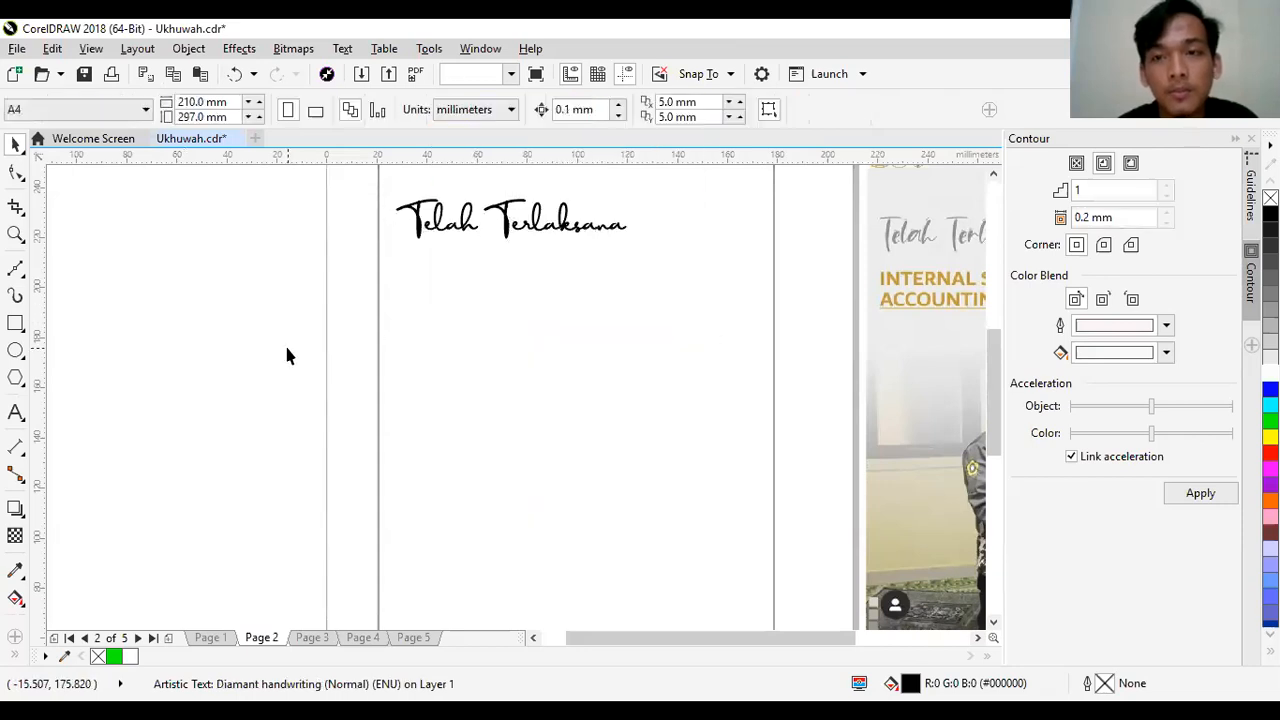
# - Set the "Telah Terlaksana" heading in the Back to Black Demo font
pyautogui.click(545, 222)
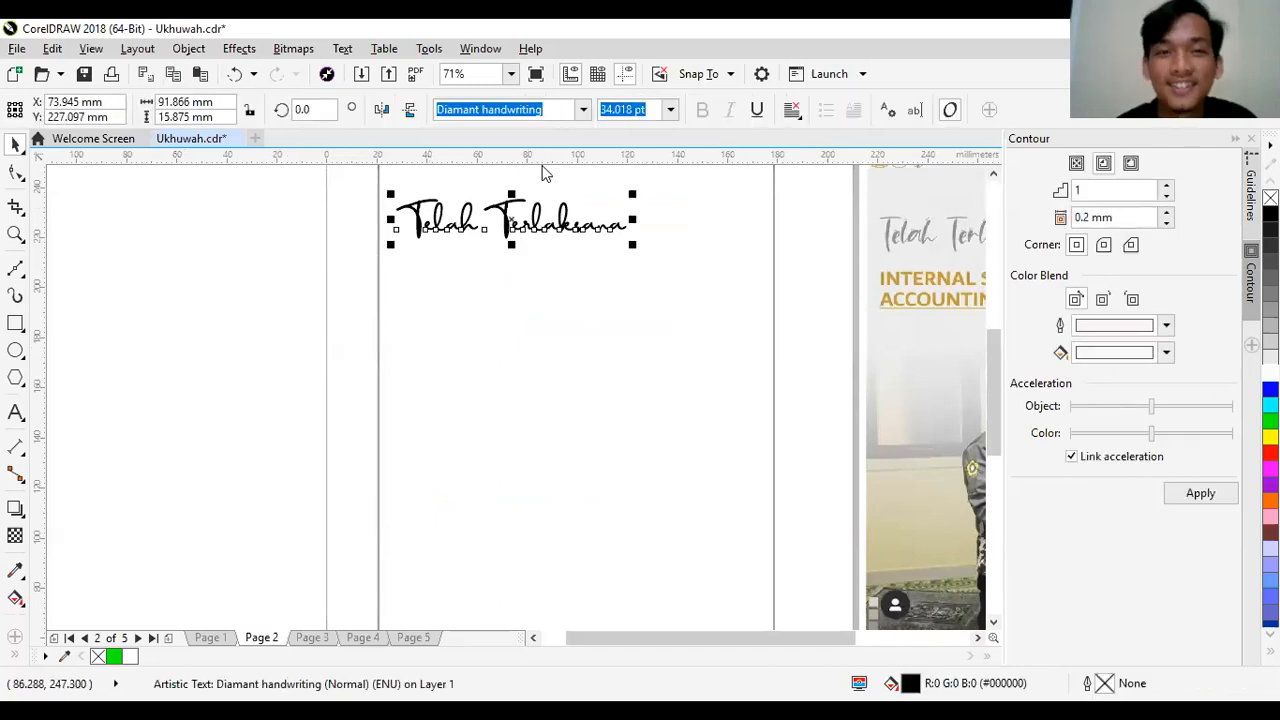
pyautogui.click(582, 110)
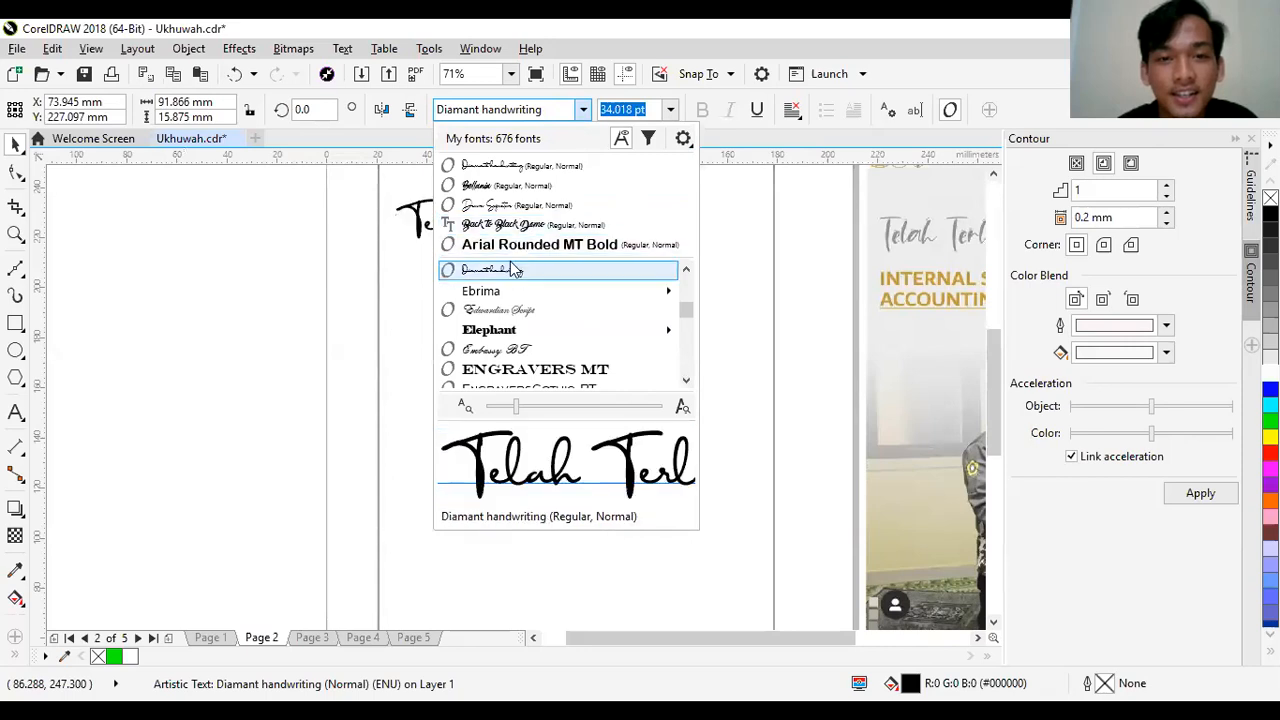
pyautogui.click(490, 226)
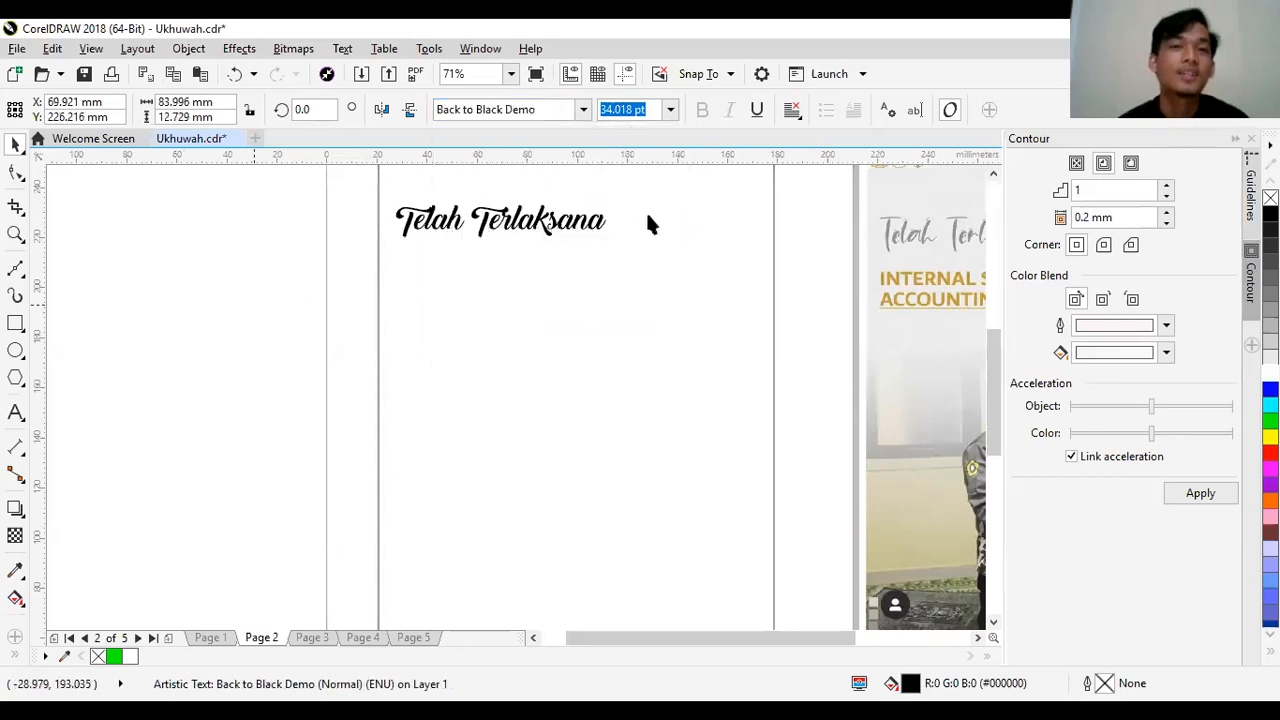
pyautogui.click(646, 212)
# - Add artistic text across the page's left edge with the lines "Improve Kader 2020" and "Ukhuwah FE Universitas Sriwijaya"
pyautogui.moveTo(626, 630); pyautogui.dragTo(646, 630)
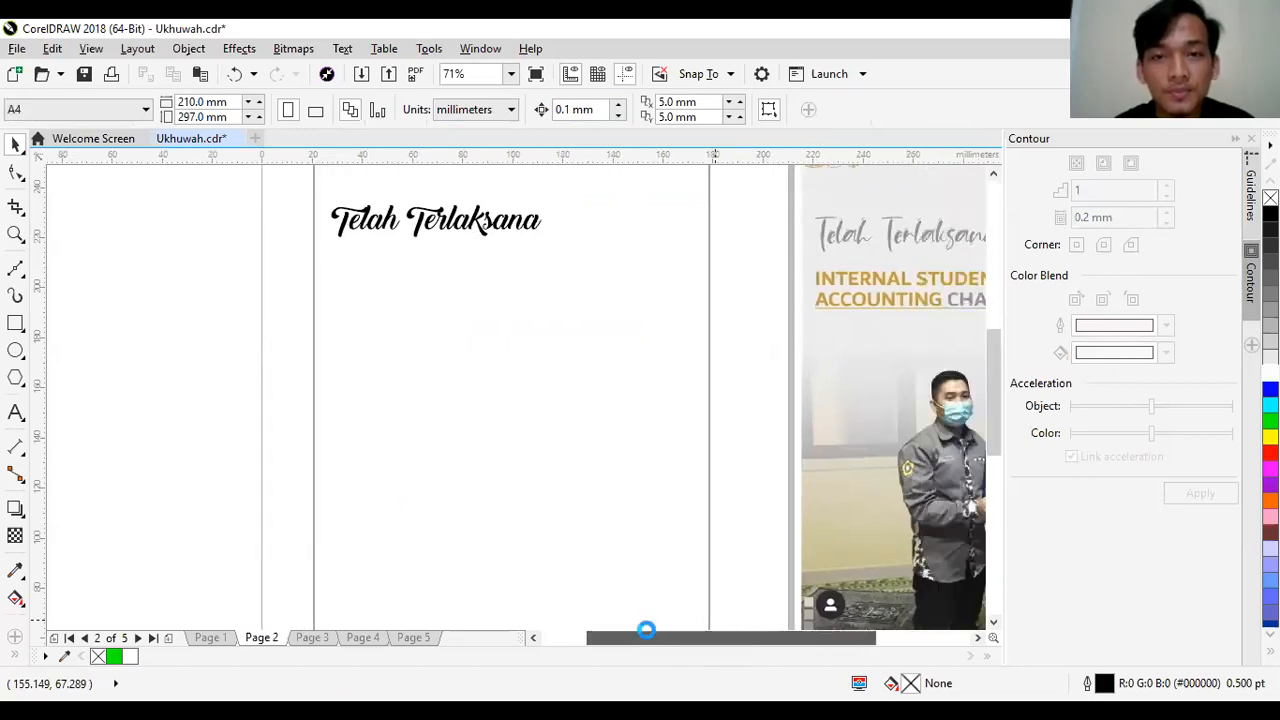
pyautogui.click(15, 413)
pyautogui.click(227, 372)
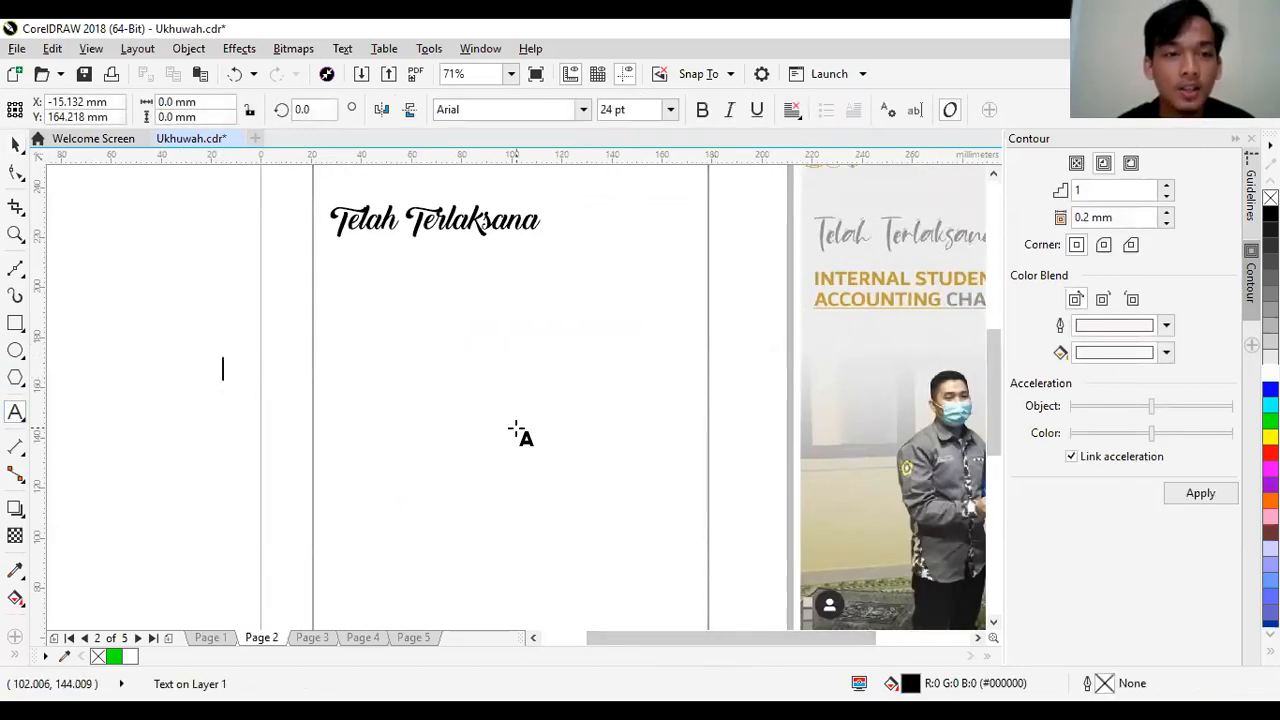
pyautogui.write('Improve Kader 2020 ')
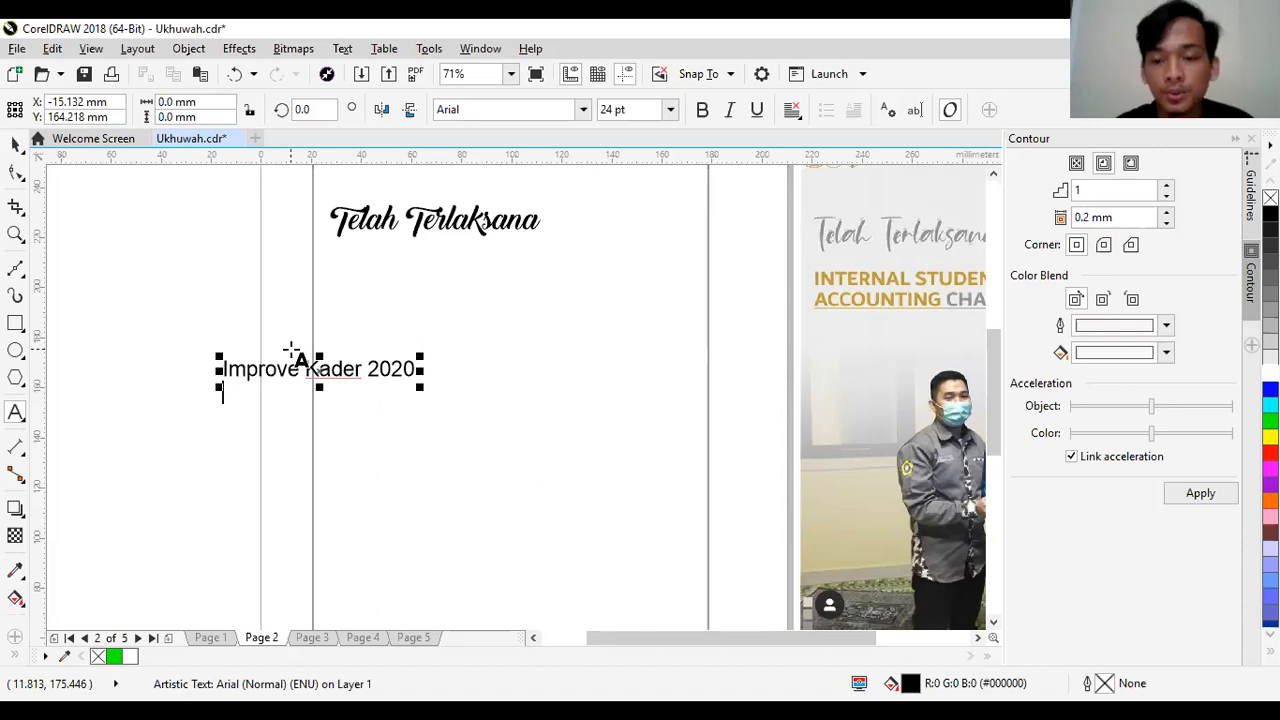
pyautogui.write('Ukhuwah FE')
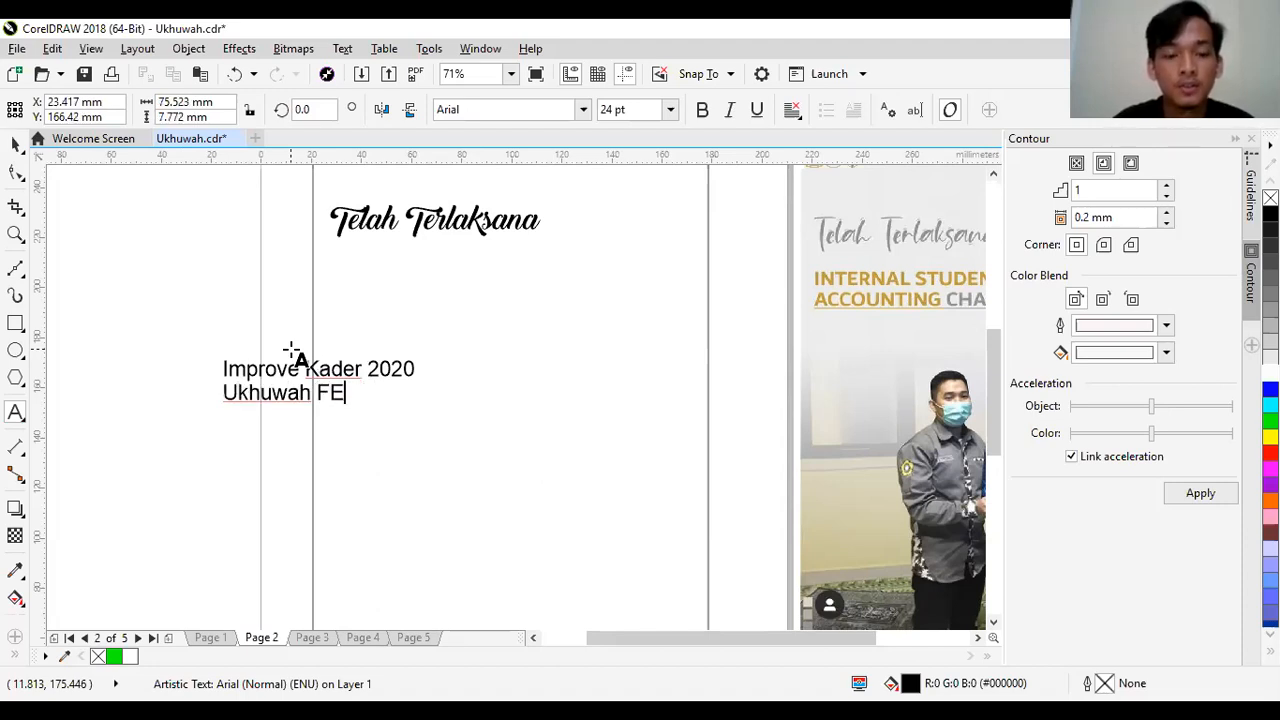
pyautogui.write(' Universitas Sriwija')
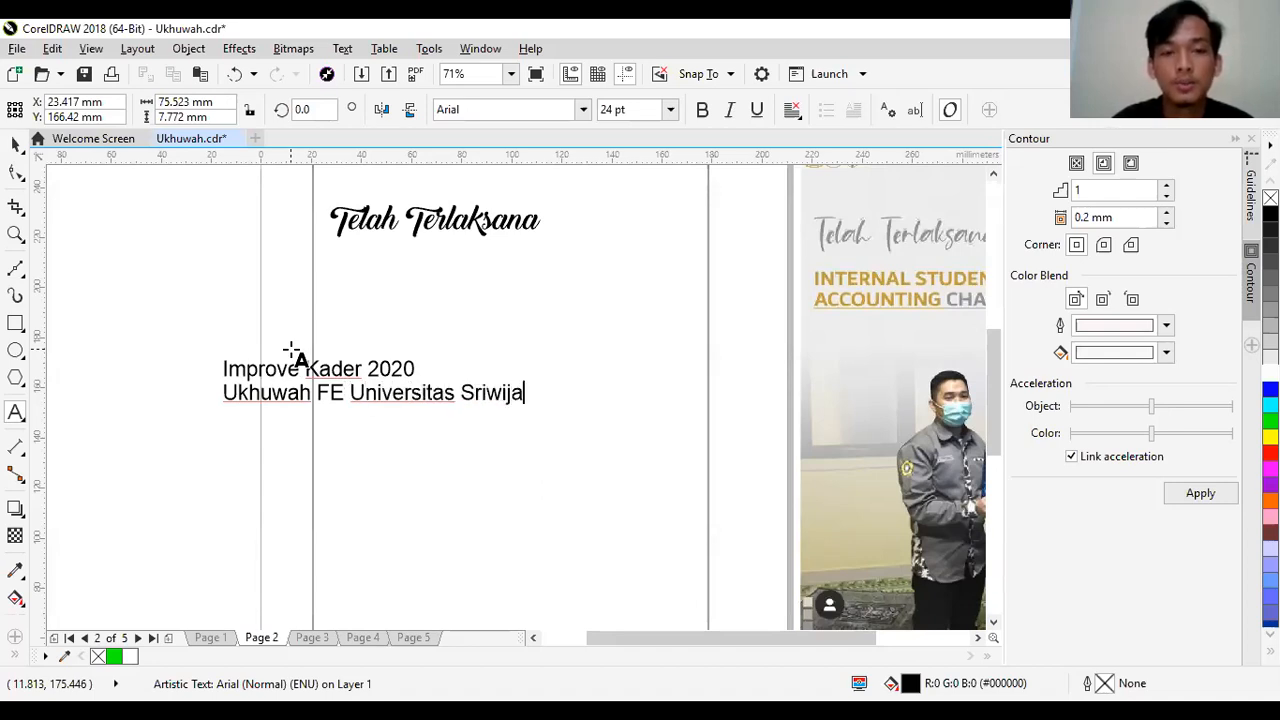
pyautogui.write('ya')
pyautogui.click(13, 150)
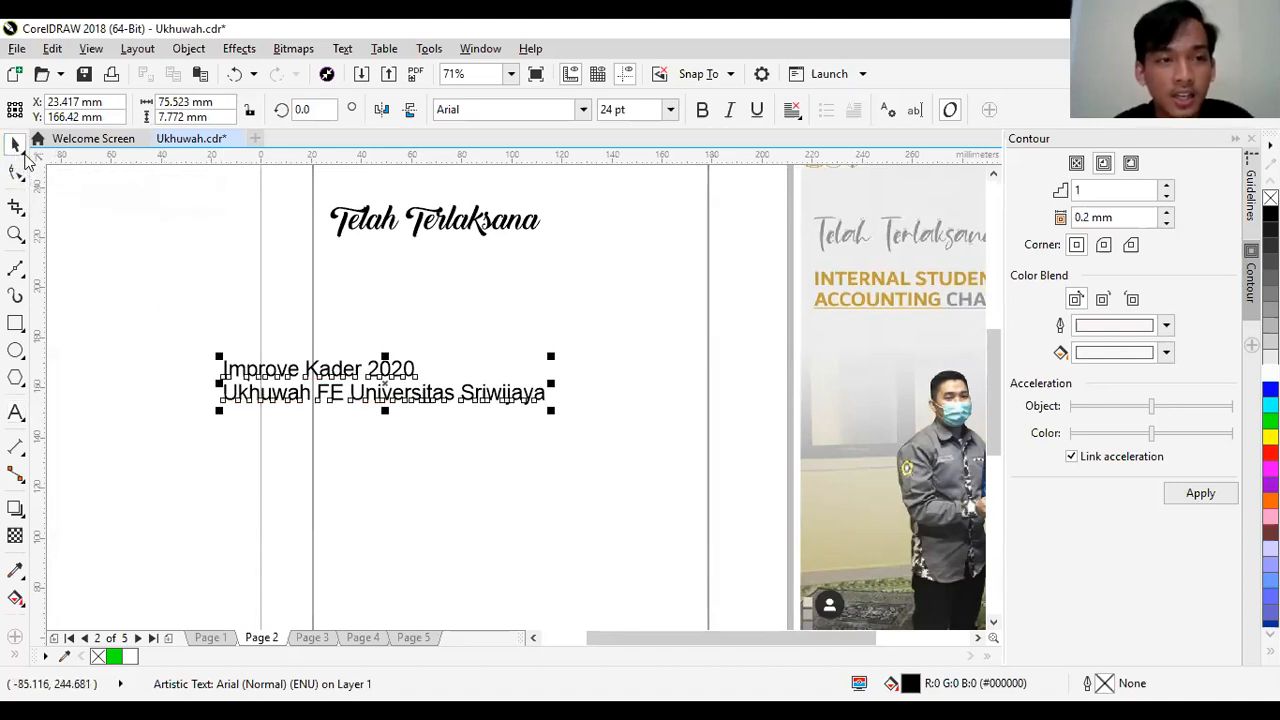
pyautogui.click(230, 345)
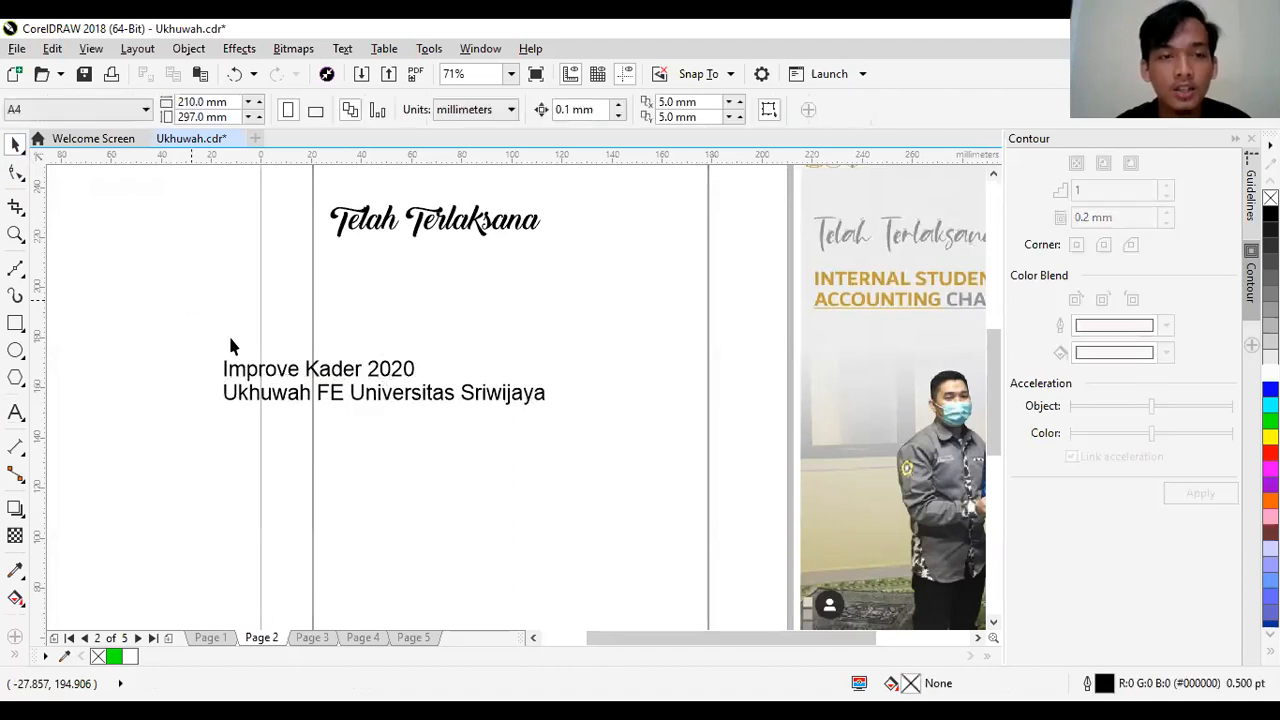
# - Move the two-line text beneath the "Telah Terlaksana" heading and shrink it to about 85 mm wide, roughly 16 pt
pyautogui.click(255, 375)
pyautogui.moveTo(284, 355); pyautogui.dragTo(365, 269)
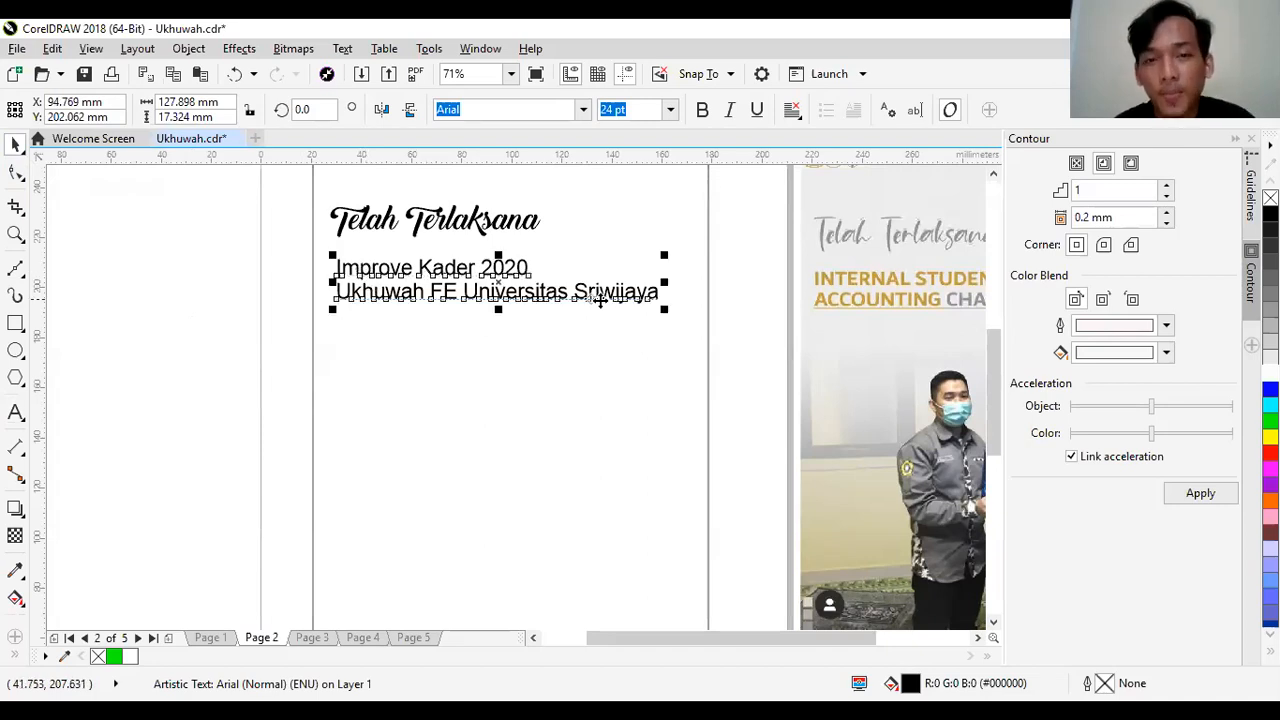
pyautogui.moveTo(668, 309); pyautogui.dragTo(557, 296)
pyautogui.moveTo(453, 285)
pyautogui.mouseDown()
pyautogui.moveTo(455, 300)
pyautogui.moveTo(453, 285)
pyautogui.mouseUp()
pyautogui.moveTo(385, 262); pyautogui.dragTo(383, 265)
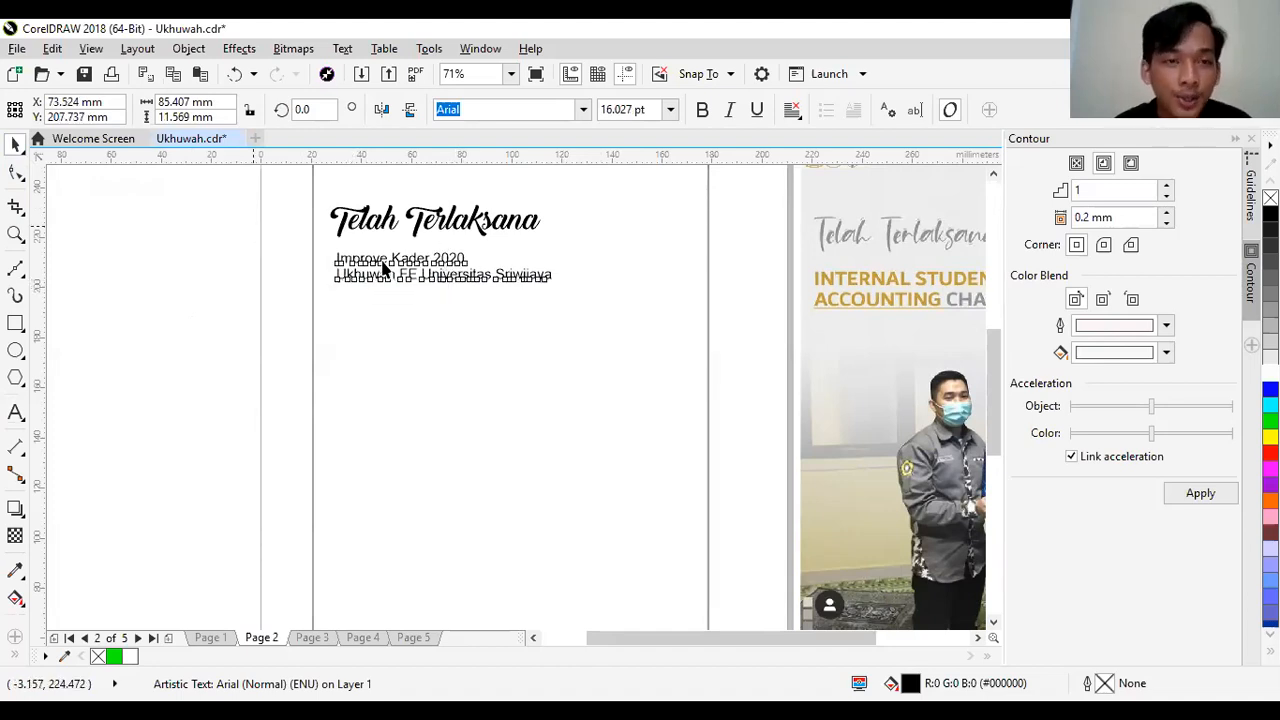
pyautogui.click(253, 225)
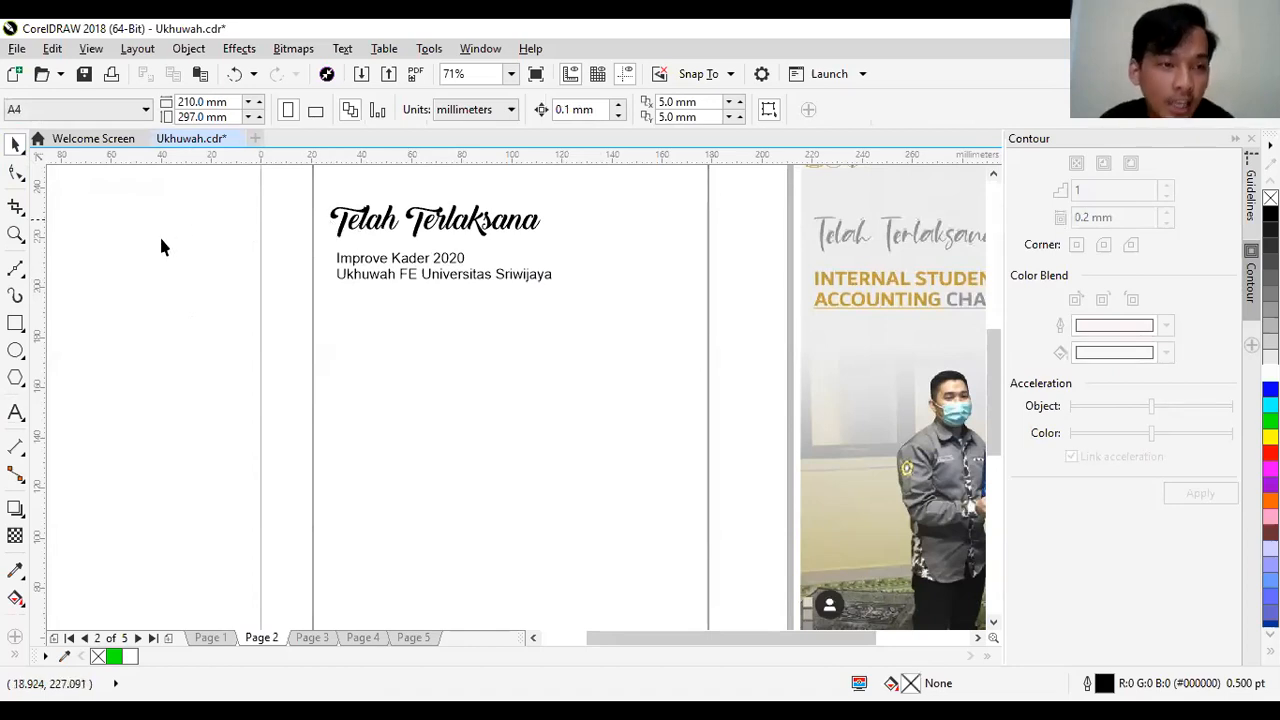
# - Place a vertical guideline at about 30 mm, along the left edge of the two-line text
pyautogui.moveTo(44, 290); pyautogui.dragTo(227, 316)
pyautogui.moveTo(86, 329); pyautogui.dragTo(336, 315)
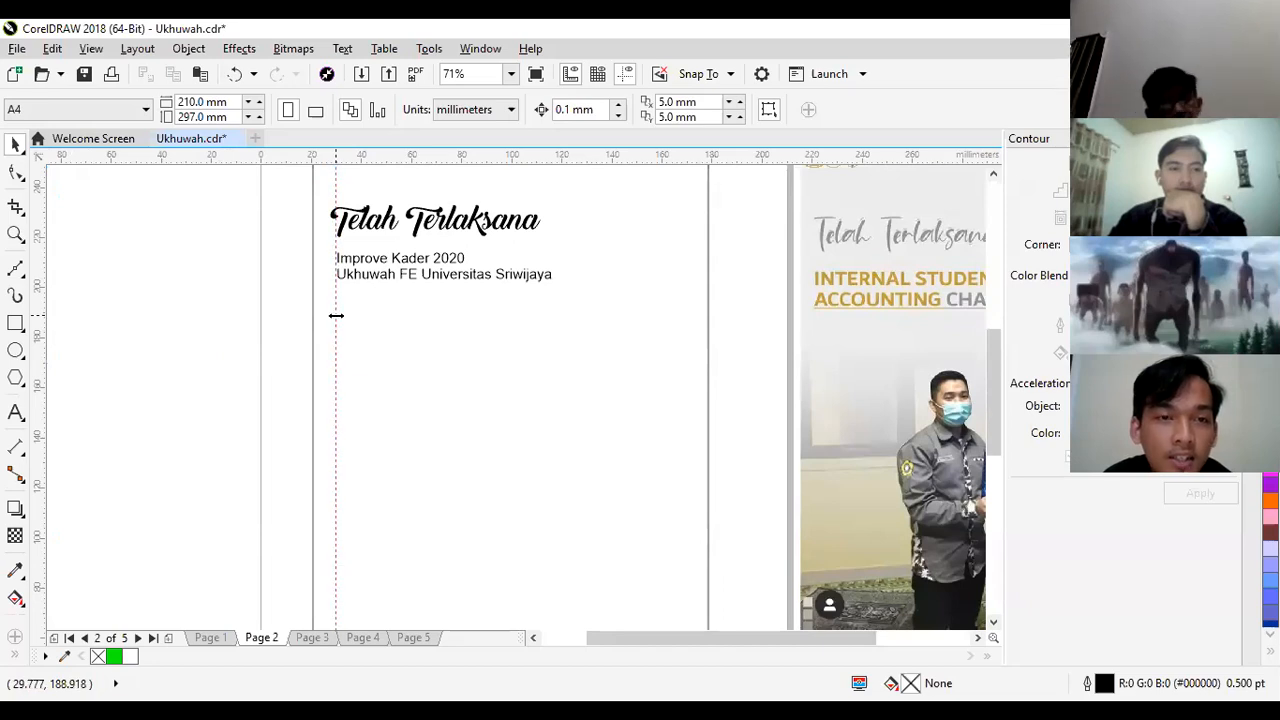
pyautogui.click(251, 306)
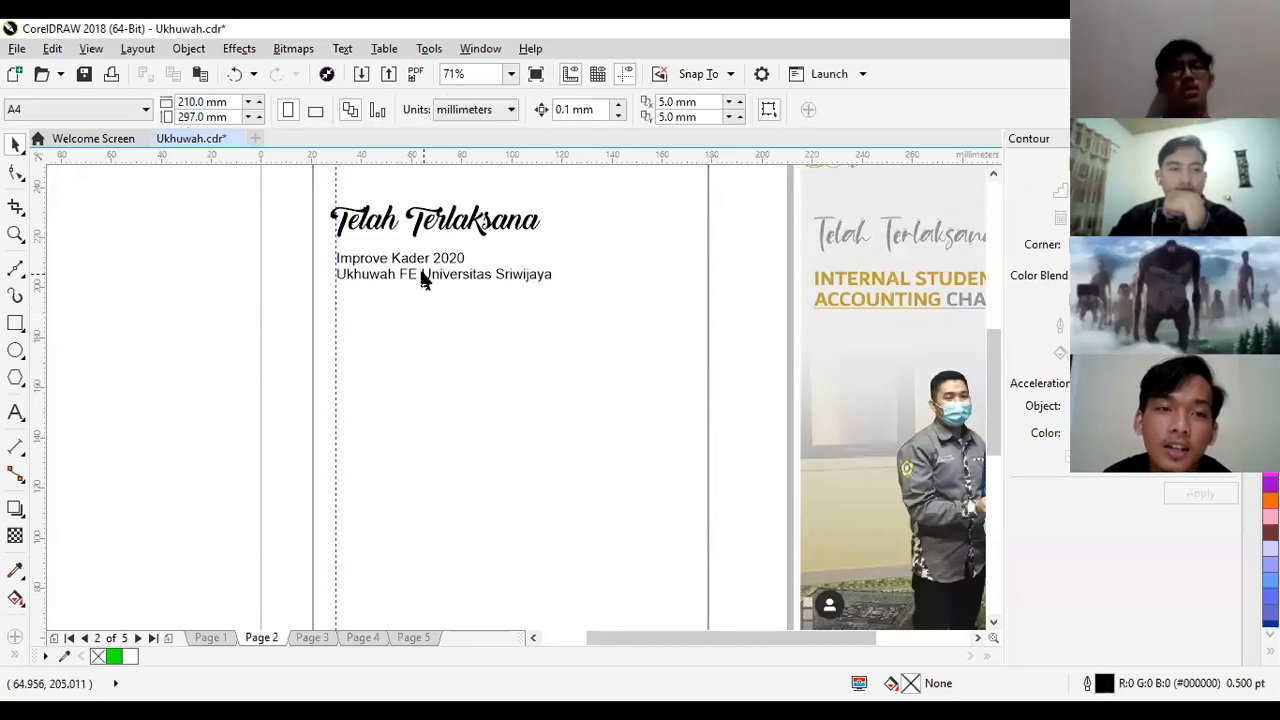
pyautogui.click(423, 280)
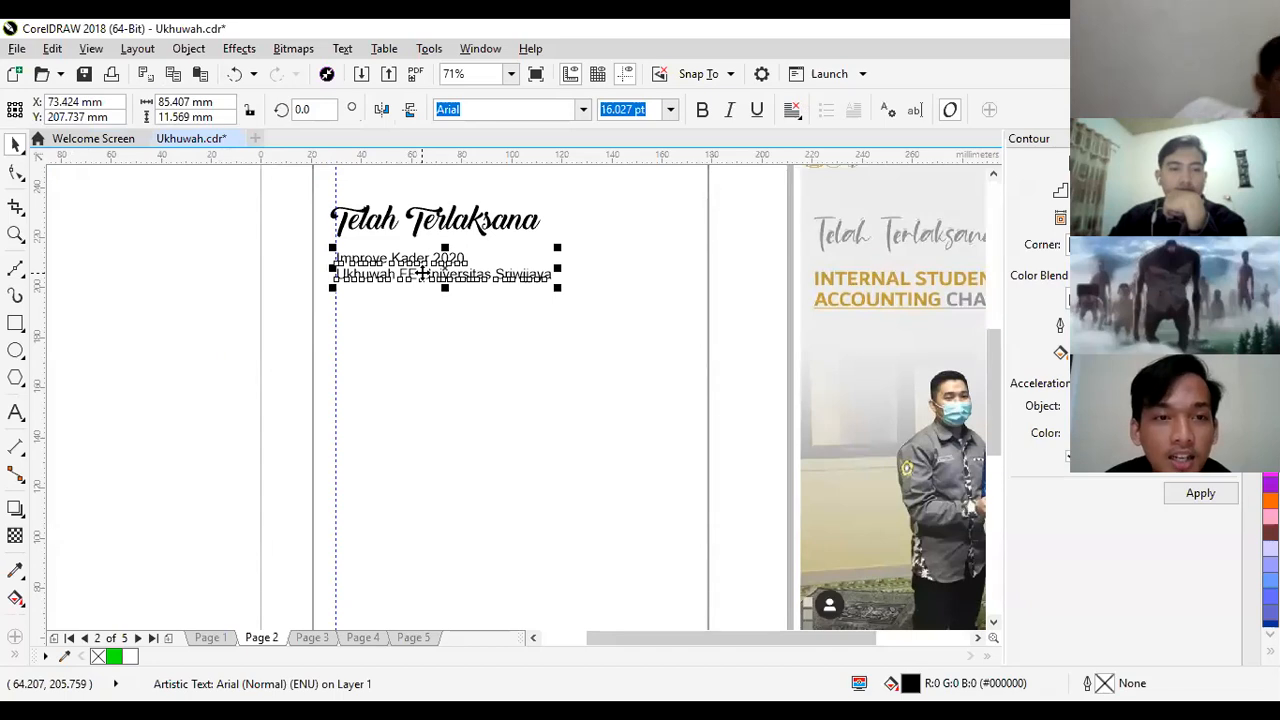
pyautogui.click(200, 243)
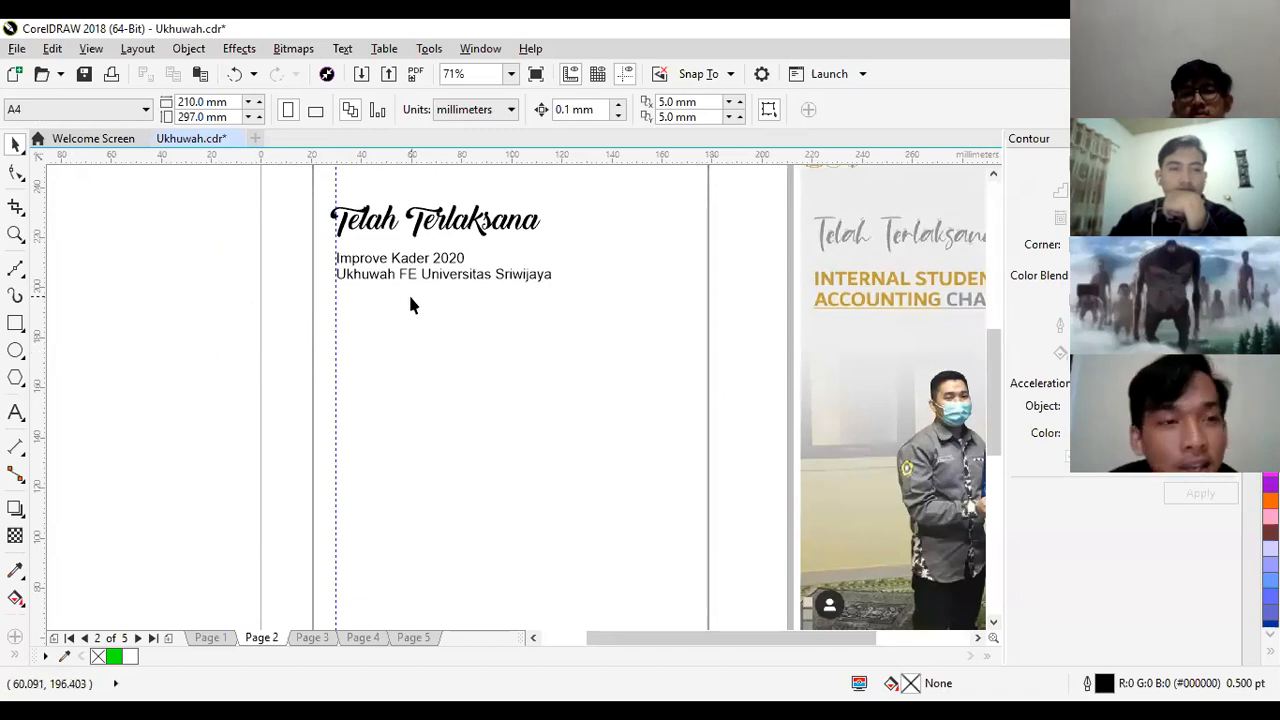
pyautogui.click(385, 274)
pyautogui.moveTo(228, 316); pyautogui.dragTo(455, 263)
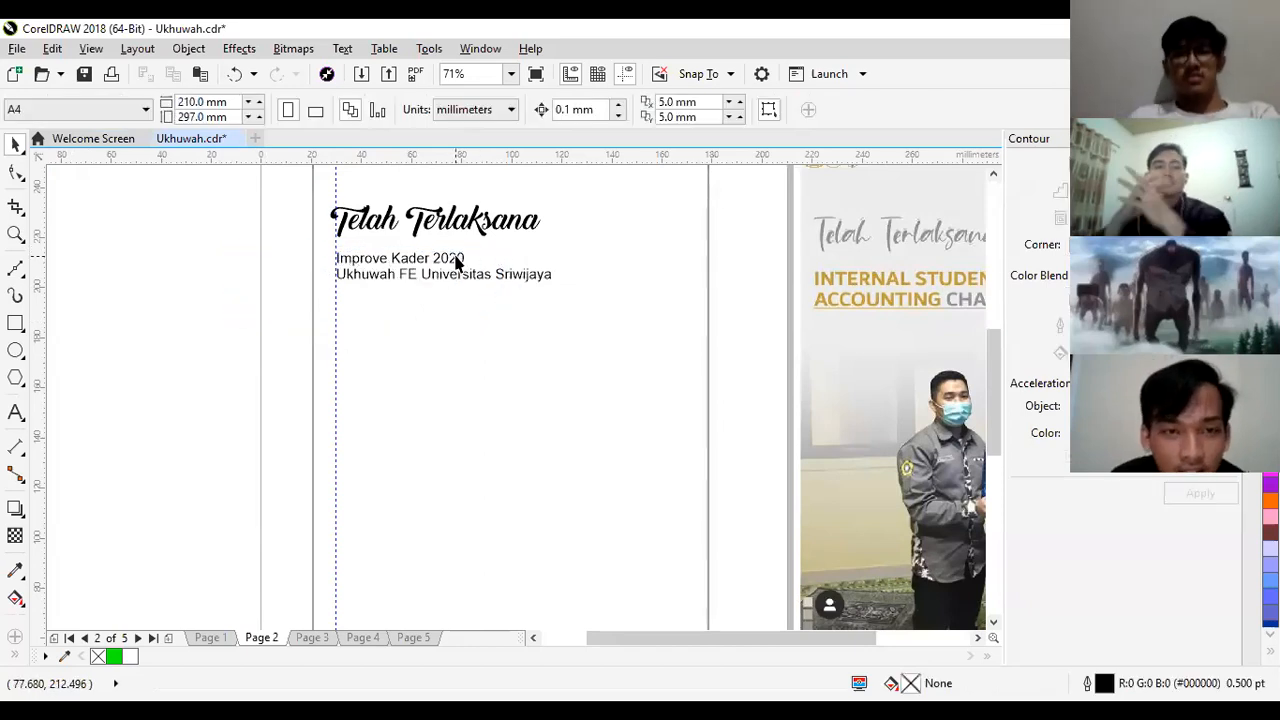
pyautogui.click(380, 278)
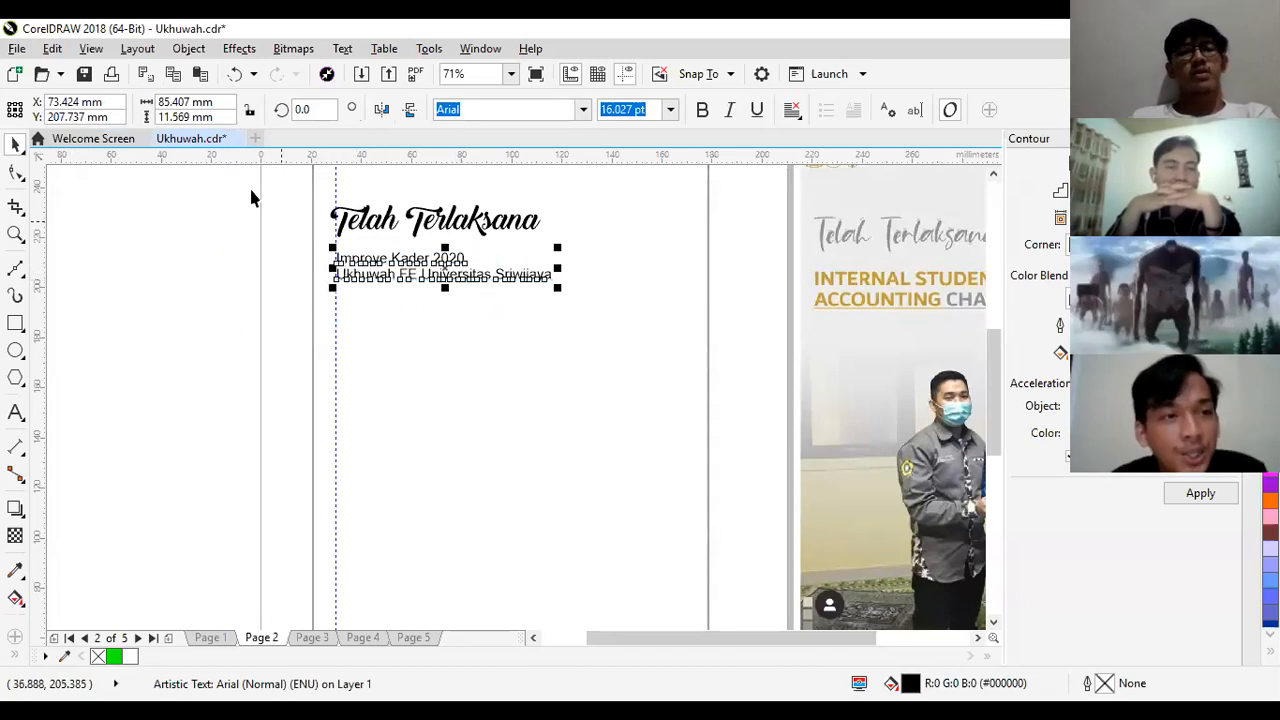
pyautogui.click(15, 175)
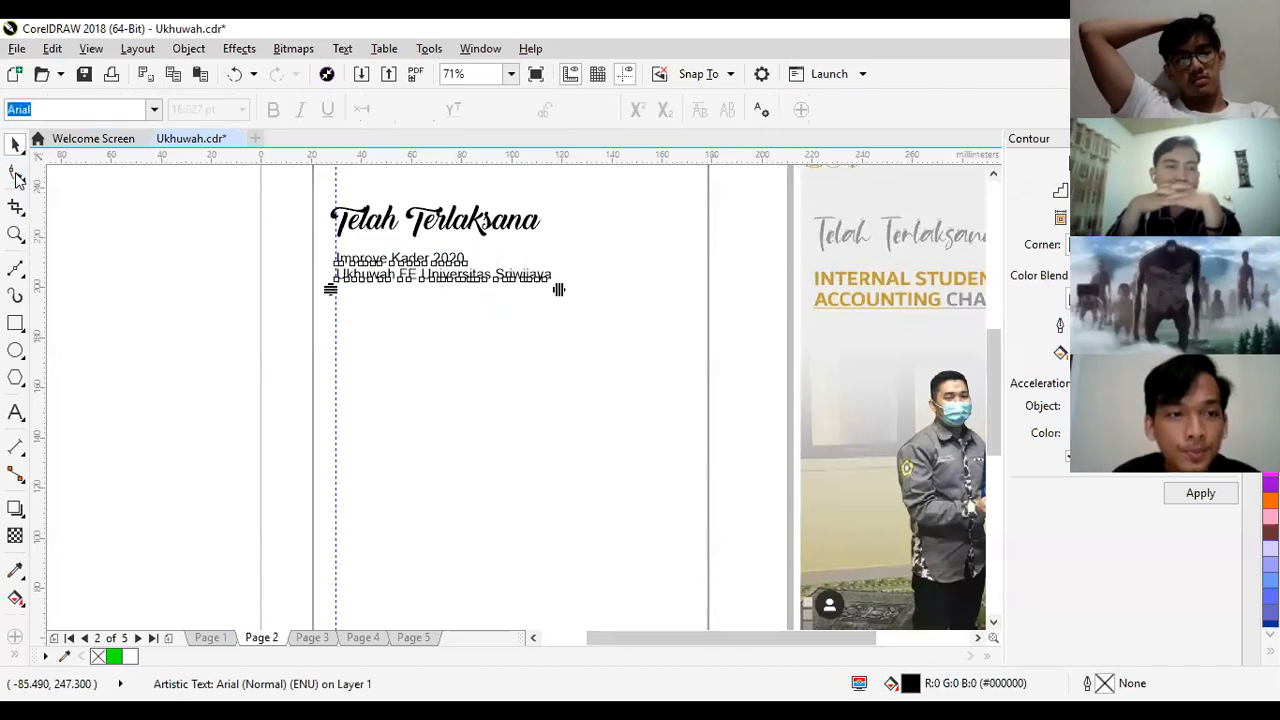
pyautogui.click(15, 143)
pyautogui.click(69, 200)
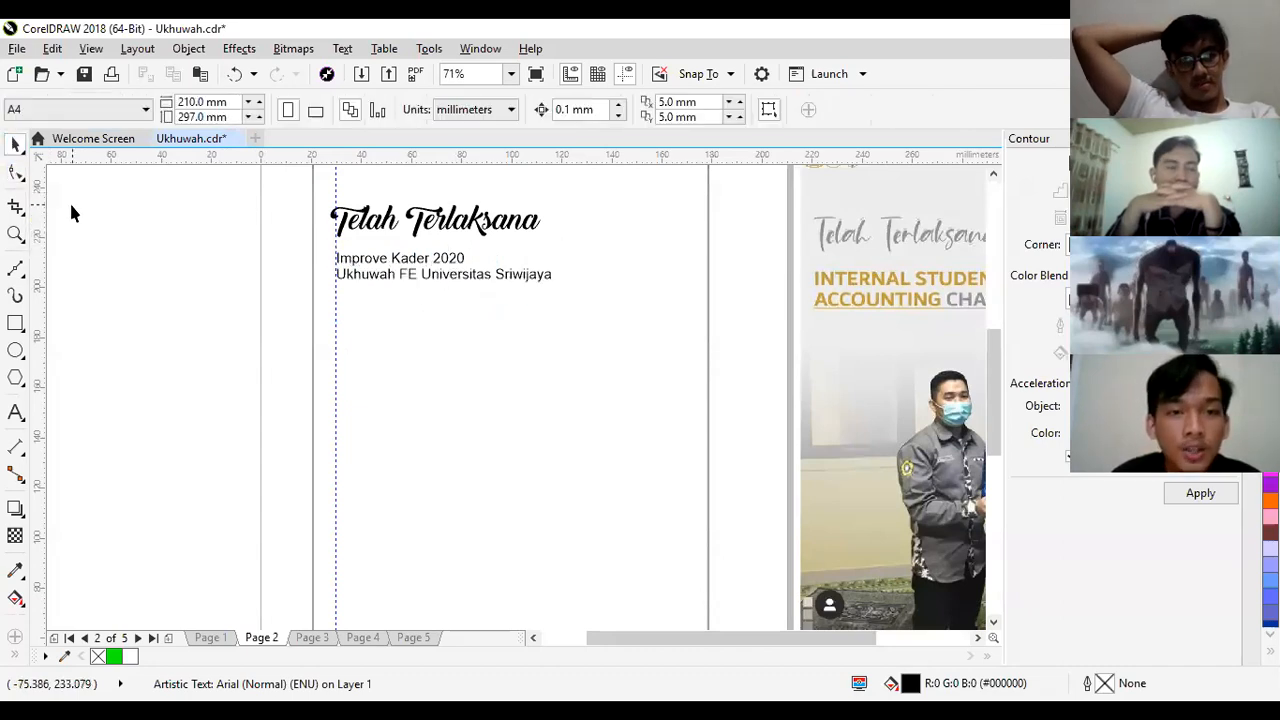
# - Use the Shape tool to widen the line spacing and slightly tighten the character spacing of the two-line text
pyautogui.click(358, 274)
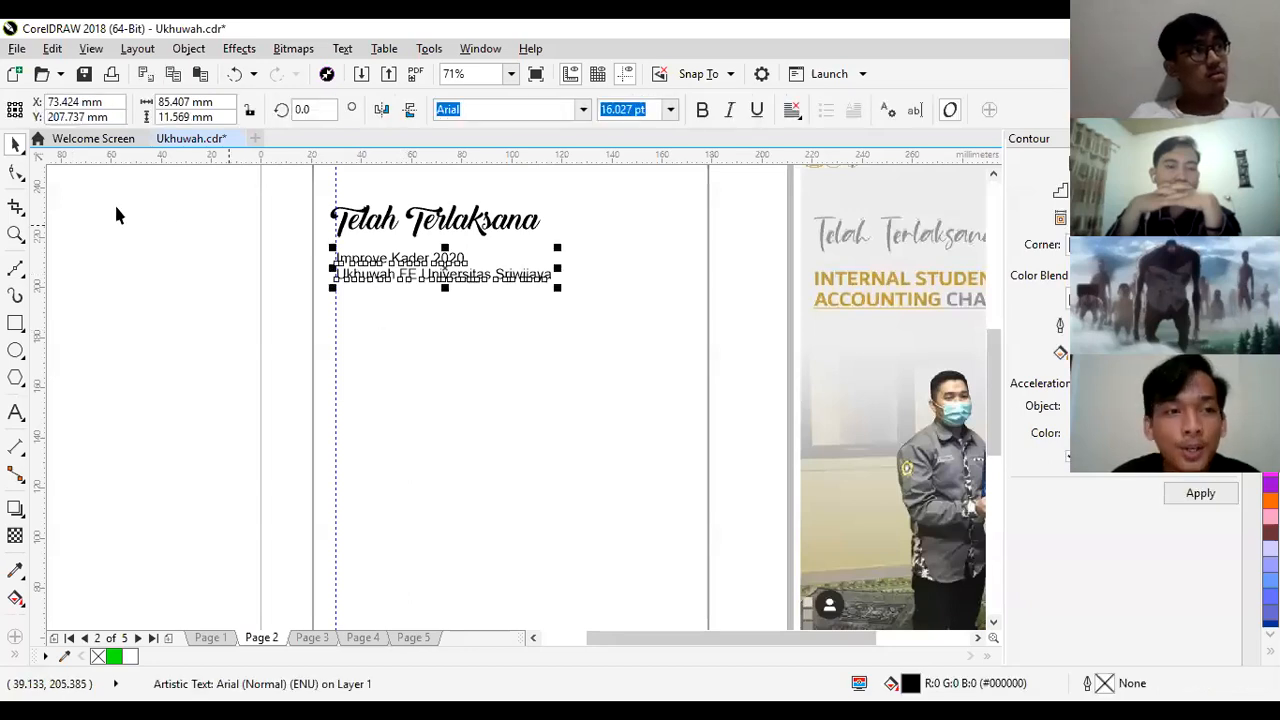
pyautogui.click(15, 173)
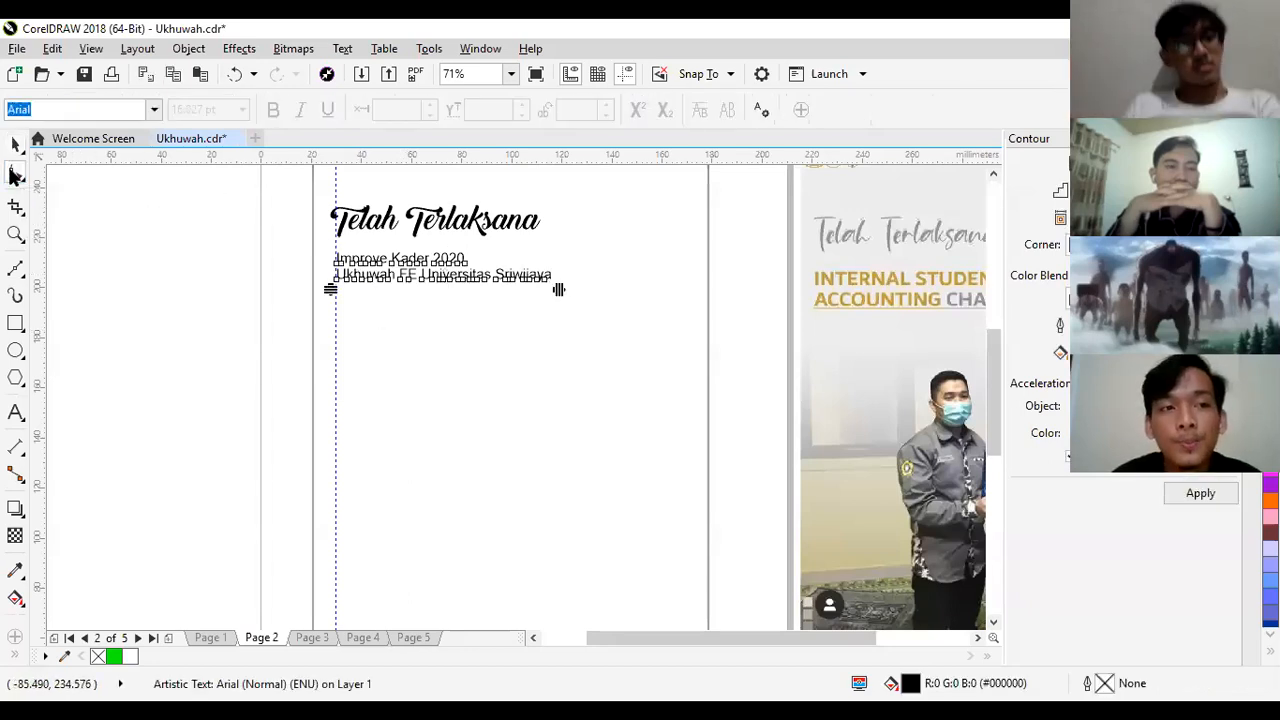
pyautogui.moveTo(330, 290); pyautogui.dragTo(289, 289)
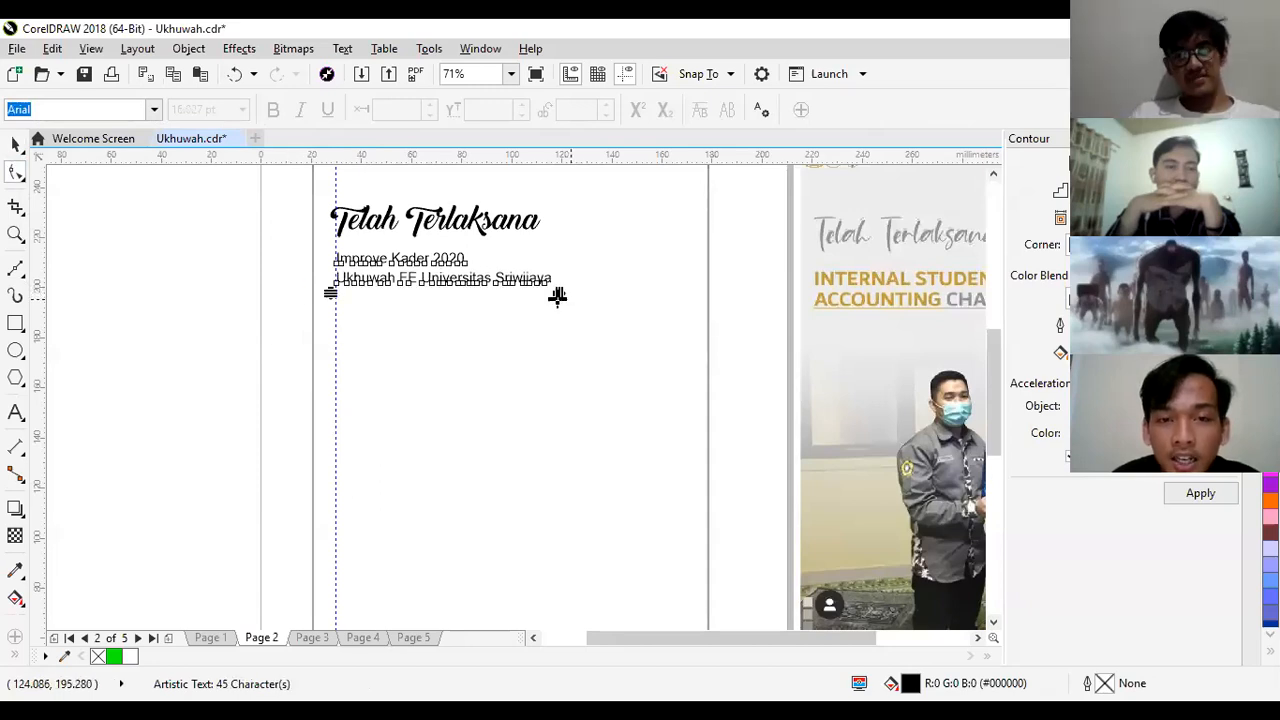
pyautogui.moveTo(581, 295); pyautogui.dragTo(545, 306)
pyautogui.click(15, 143)
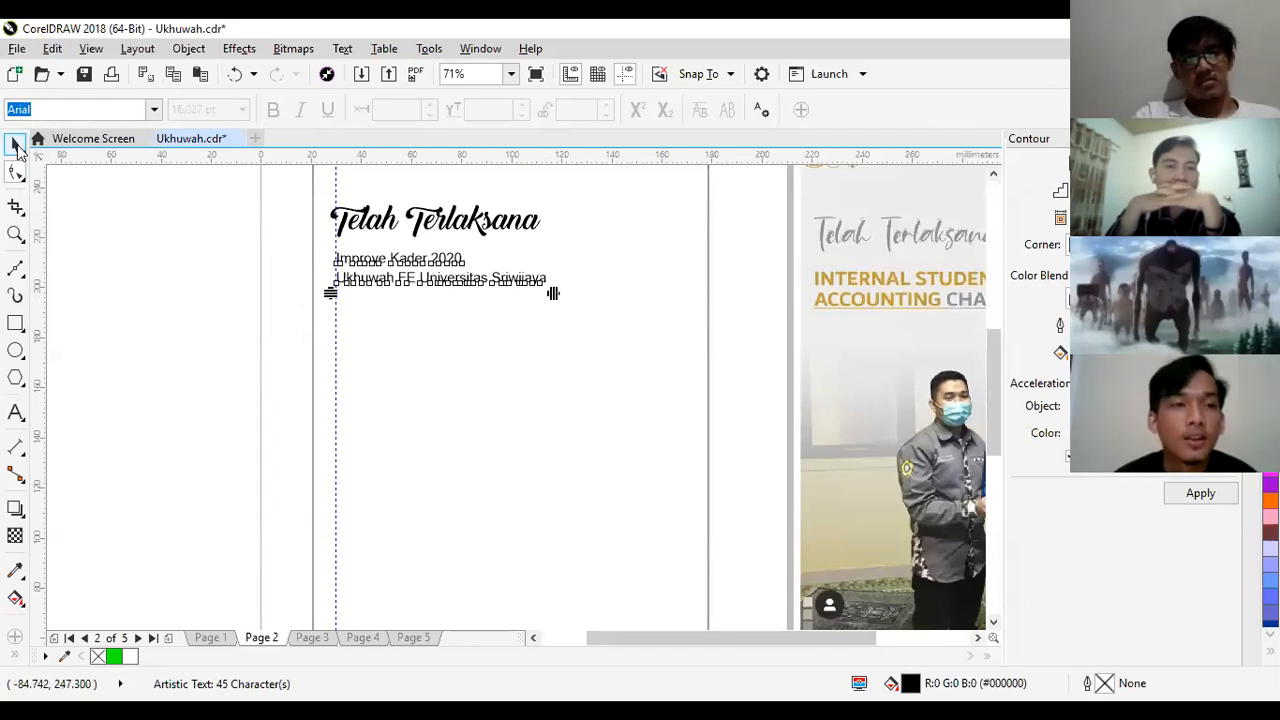
pyautogui.click(183, 385)
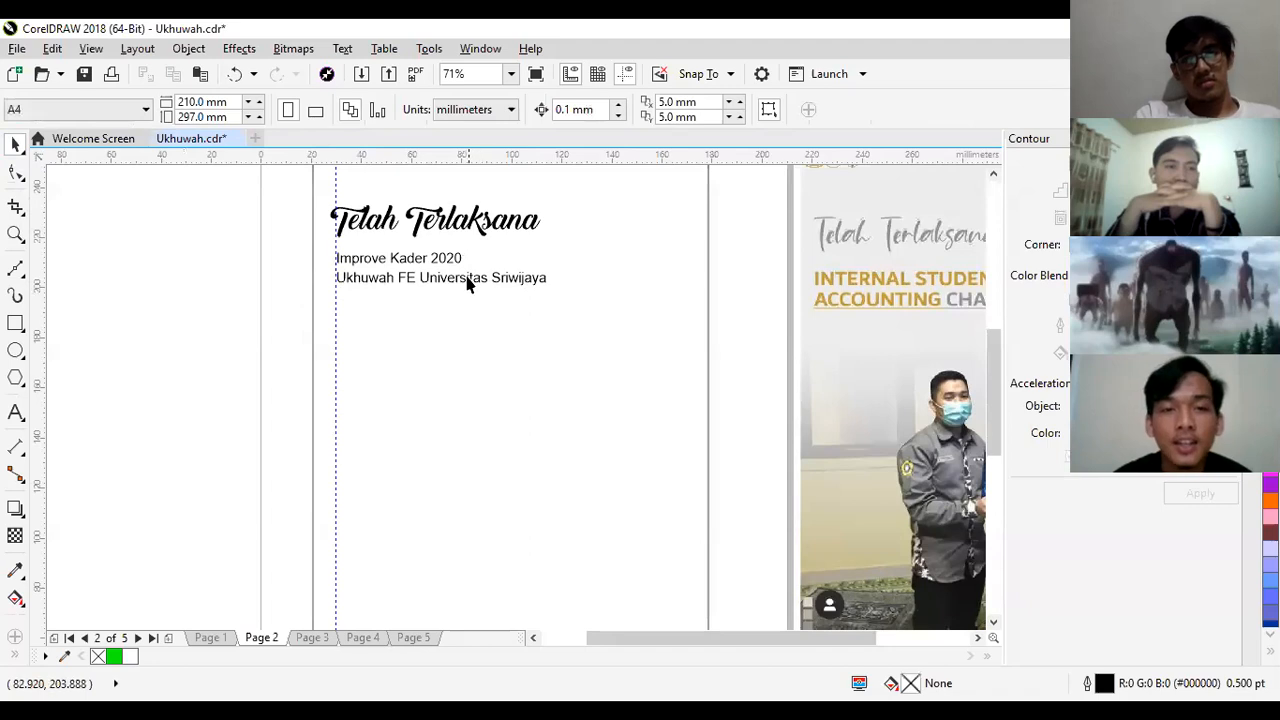
# - Delete the second line "Ukhuwah FE Universitas Sriwijaya", keeping only "Improve Kader 2020" in the text object
pyautogui.doubleClick(466, 277)
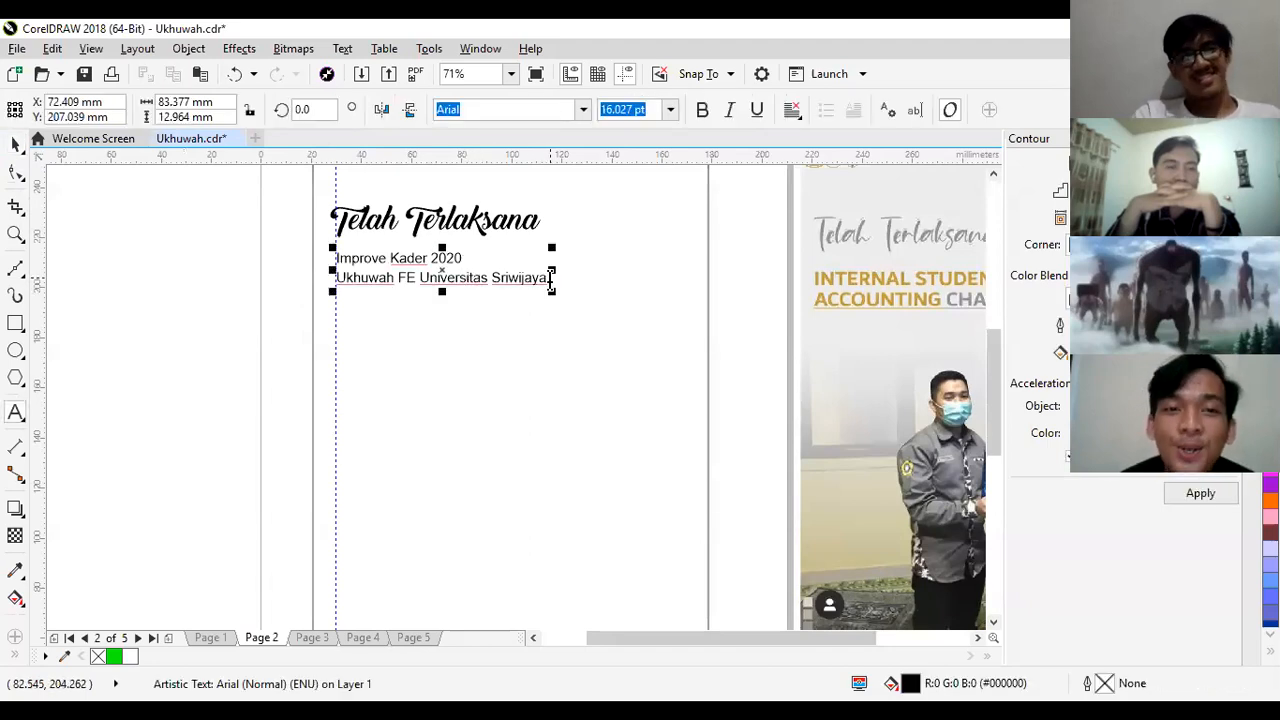
pyautogui.moveTo(551, 280); pyautogui.dragTo(345, 295)
pyautogui.hotkey('ctrl', 'c')
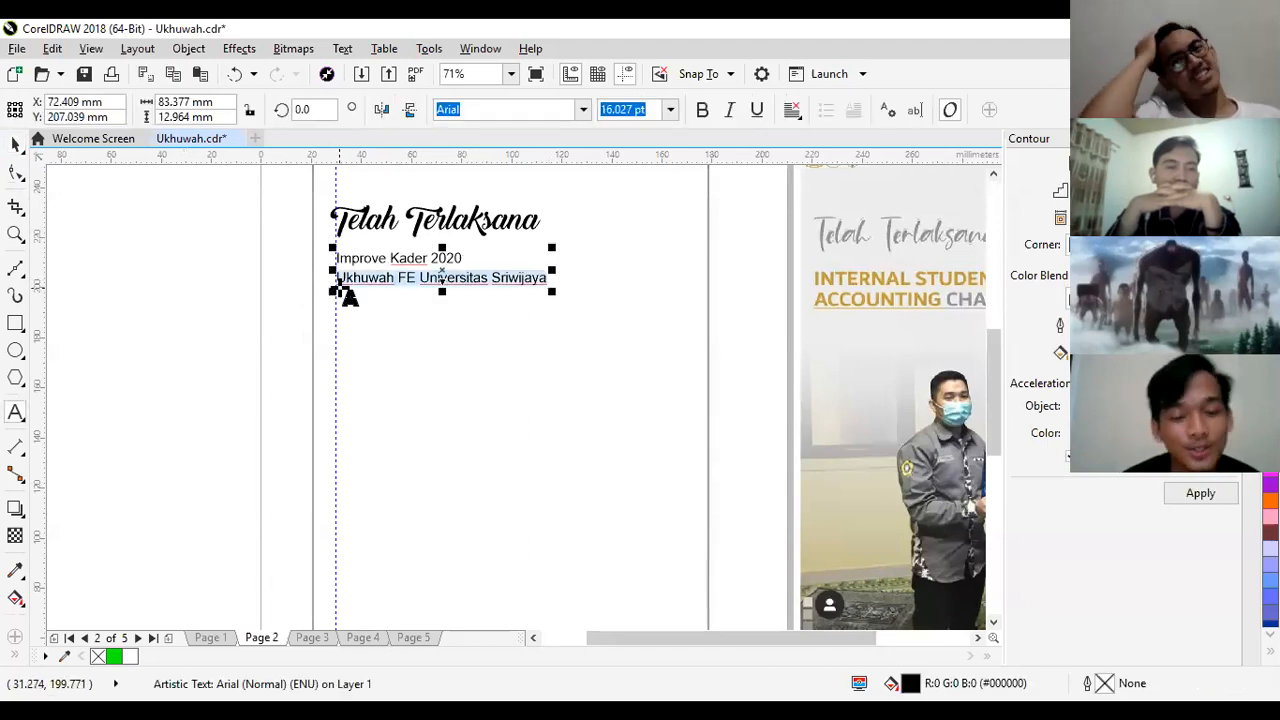
pyautogui.press('BackSpace')
pyautogui.press('BackSpace')
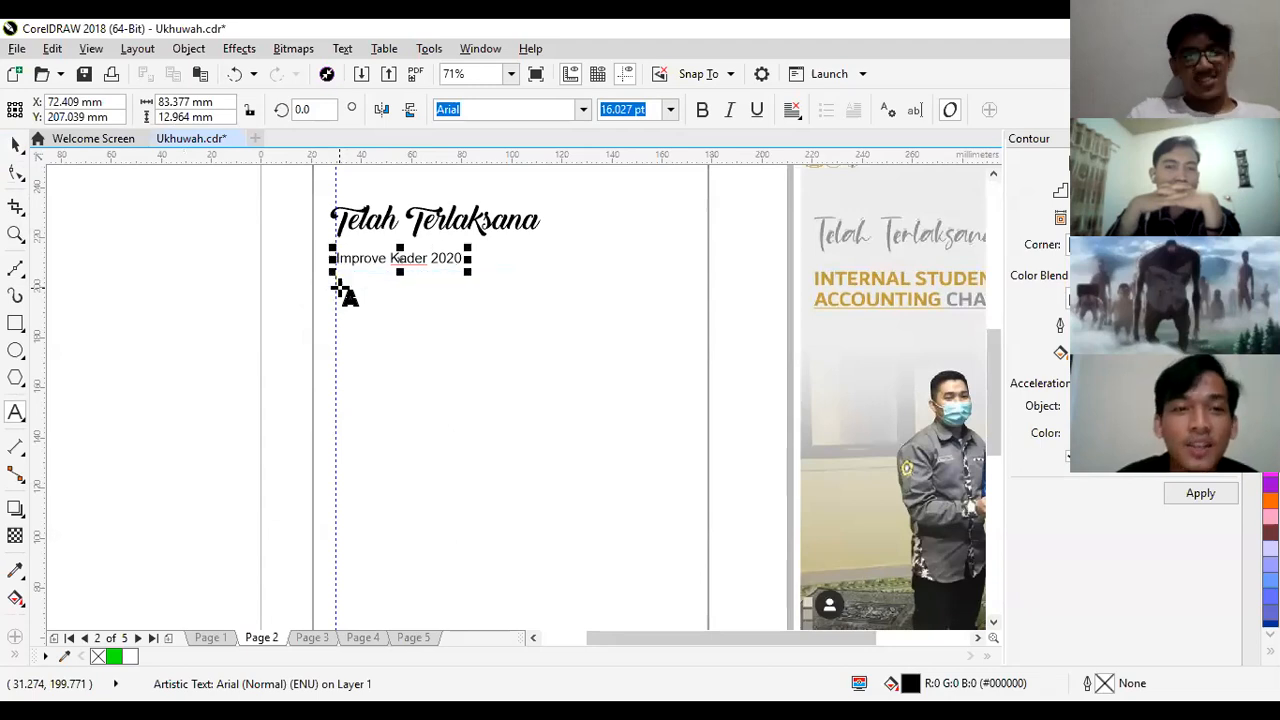
# - Paste "Ukhuwah FE Universitas Sriwijaya" as a separate artistic text object in the empty area below "Improve Kader 2020"
pyautogui.click(291, 309)
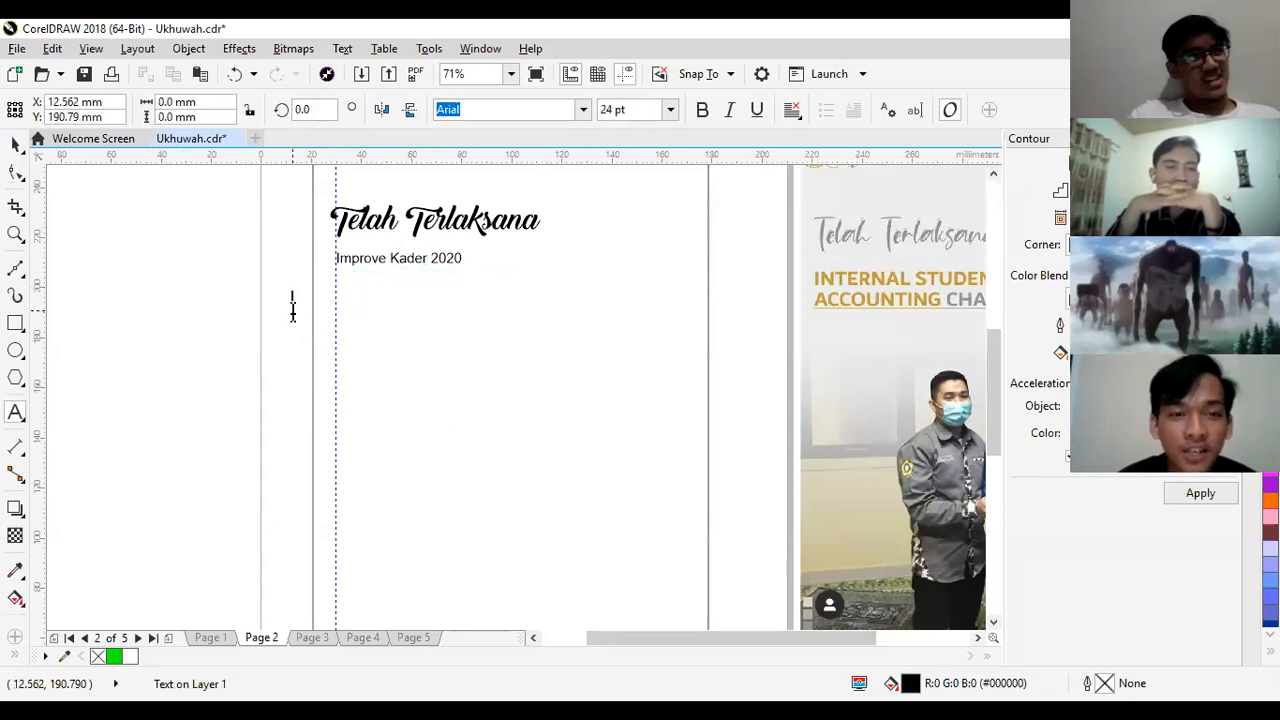
pyautogui.hotkey('ctrl', 'v')
pyautogui.press('Escape')
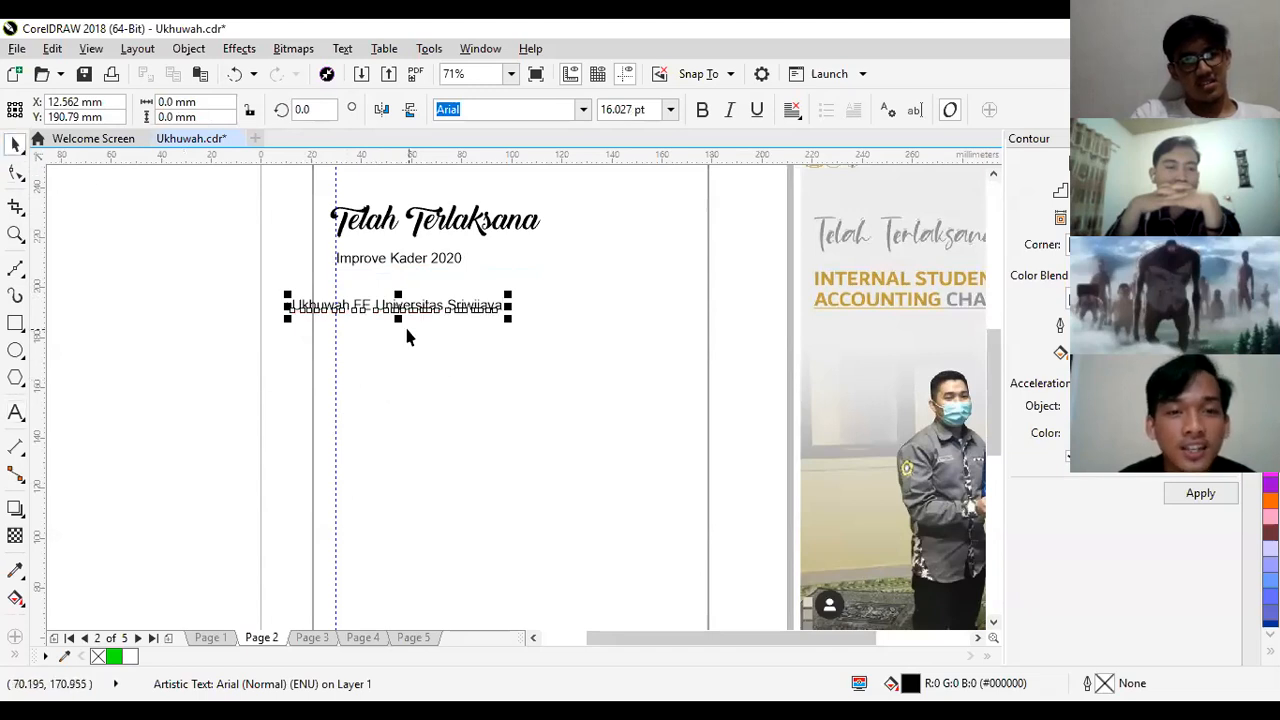
# - Move the "Ukhuwah FE Universitas Sriwijaya" line directly beneath "Improve Kader 2020", starting at the vertical guideline, and fine-tune its height to about Y 203 mm
pyautogui.moveTo(405, 317); pyautogui.dragTo(441, 282)
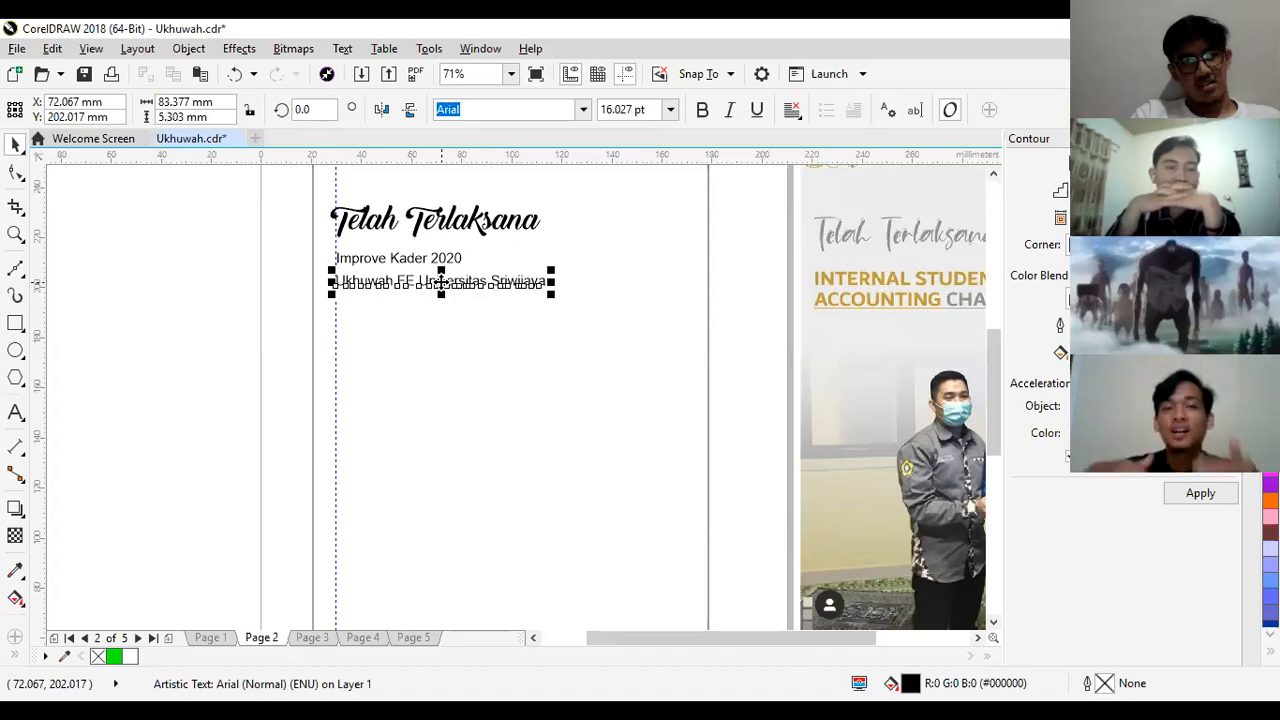
pyautogui.press('Up')
pyautogui.press('Up')
pyautogui.press('Up')
pyautogui.press('Up')
pyautogui.press('Up')
pyautogui.press('Up')
pyautogui.press('Up')
pyautogui.press('Up')
pyautogui.press('Up')
pyautogui.press('Up')
pyautogui.press('Up')
pyautogui.press('Up')
pyautogui.press('Down')
pyautogui.press('Down')
pyautogui.press('Down')
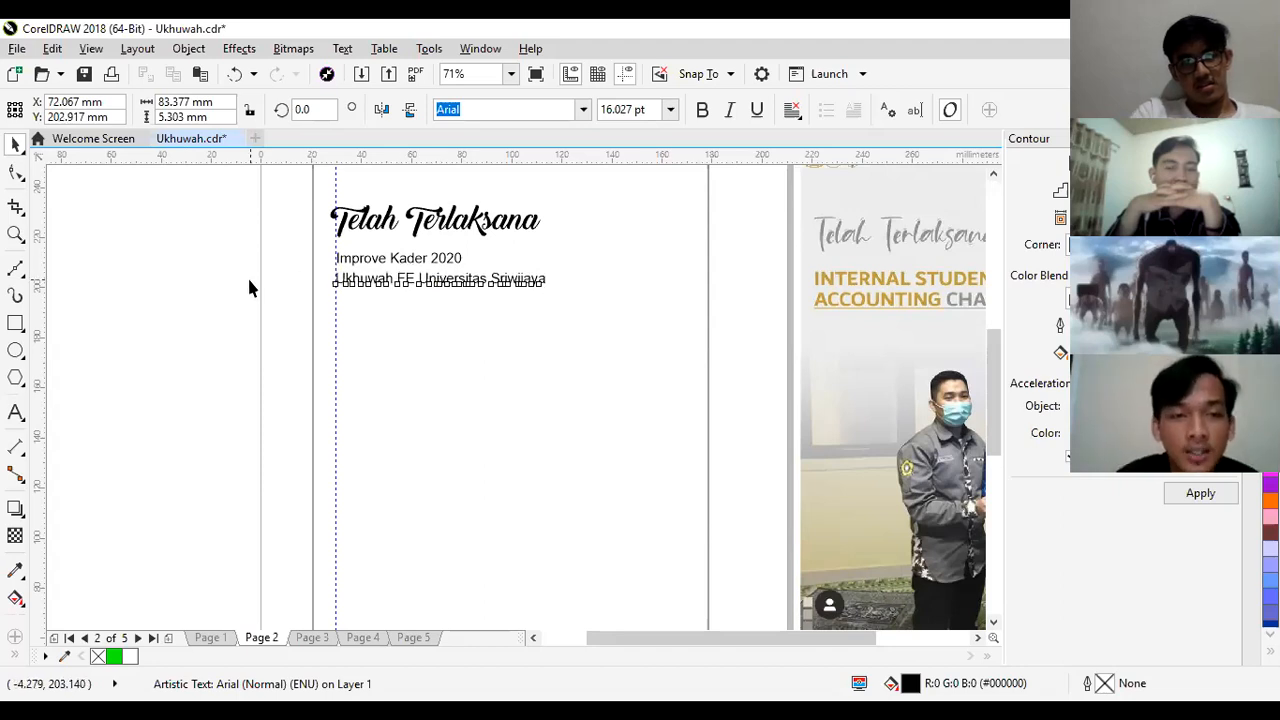
pyautogui.click(249, 288)
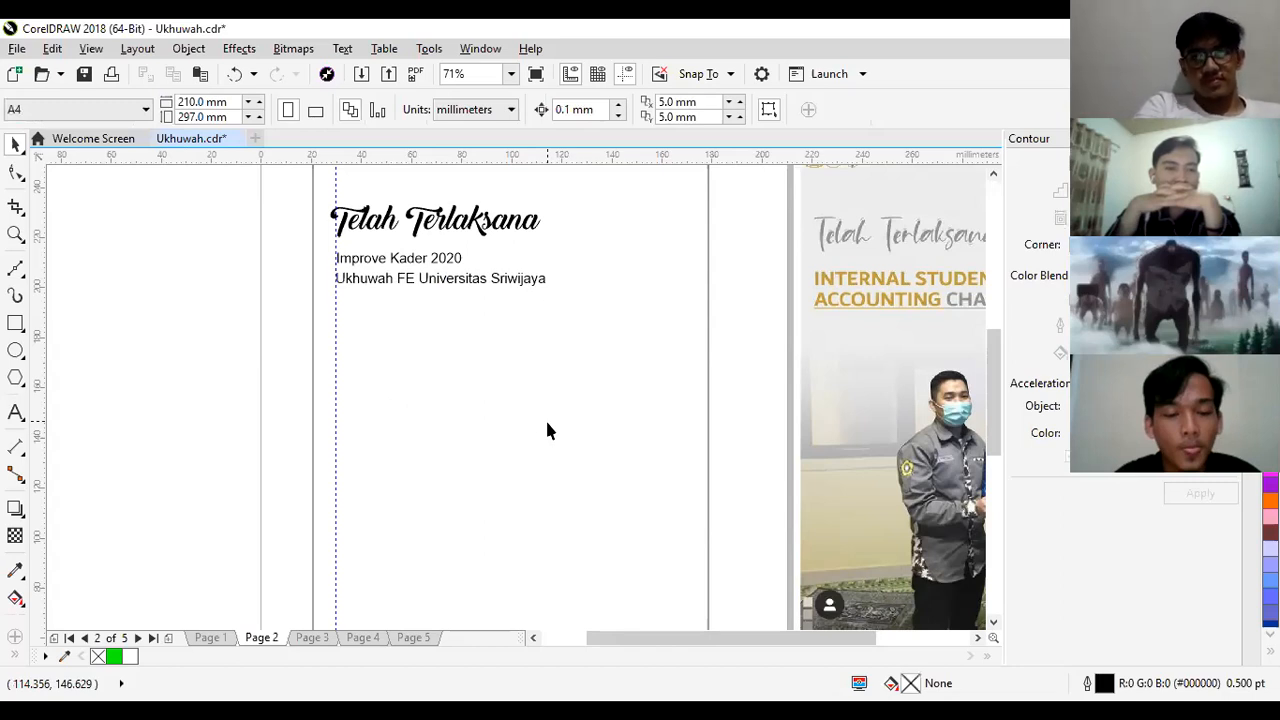
pyautogui.press('z')
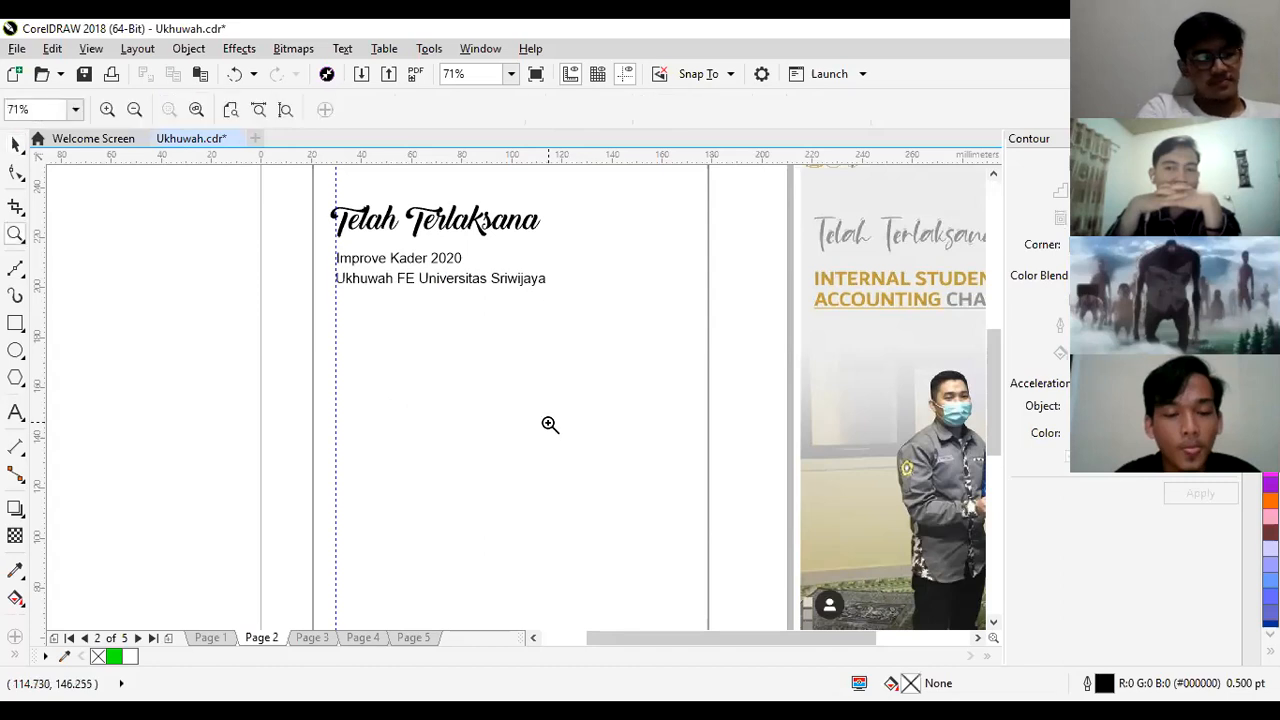
pyautogui.click(549, 424)
pyautogui.rightClick(549, 424)
pyautogui.rightClick(697, 464)
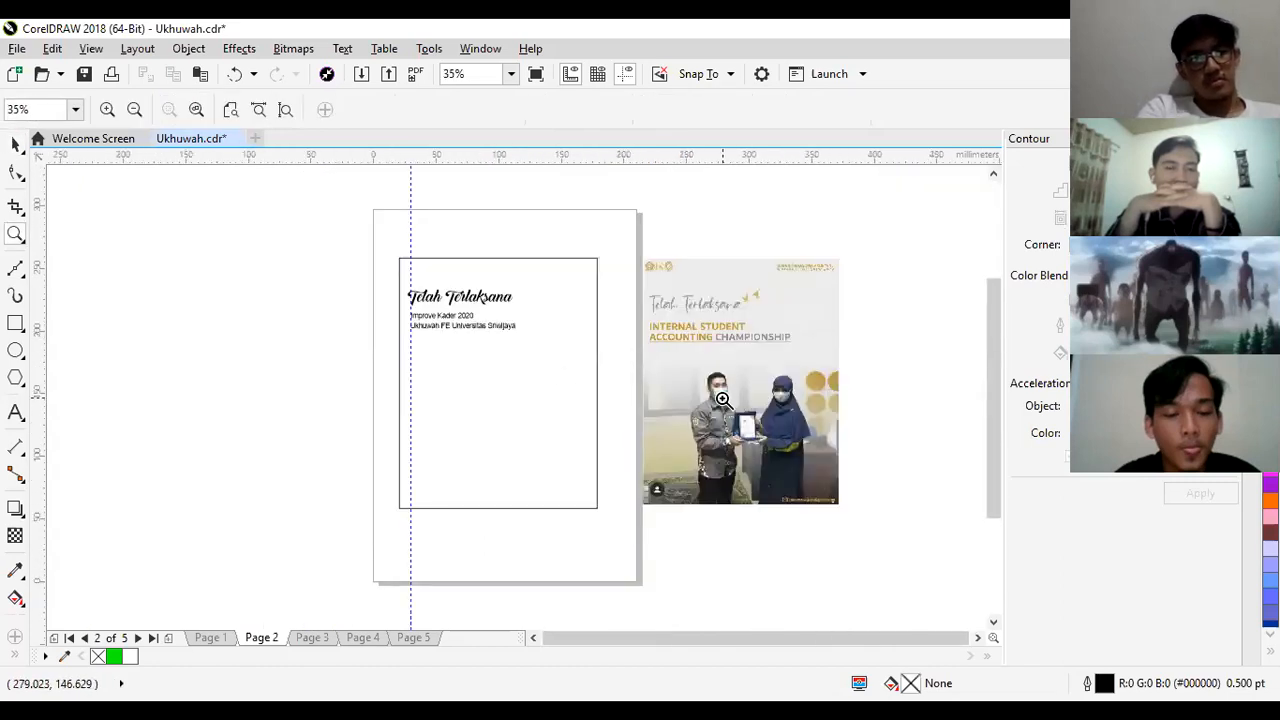
pyautogui.click(15, 144)
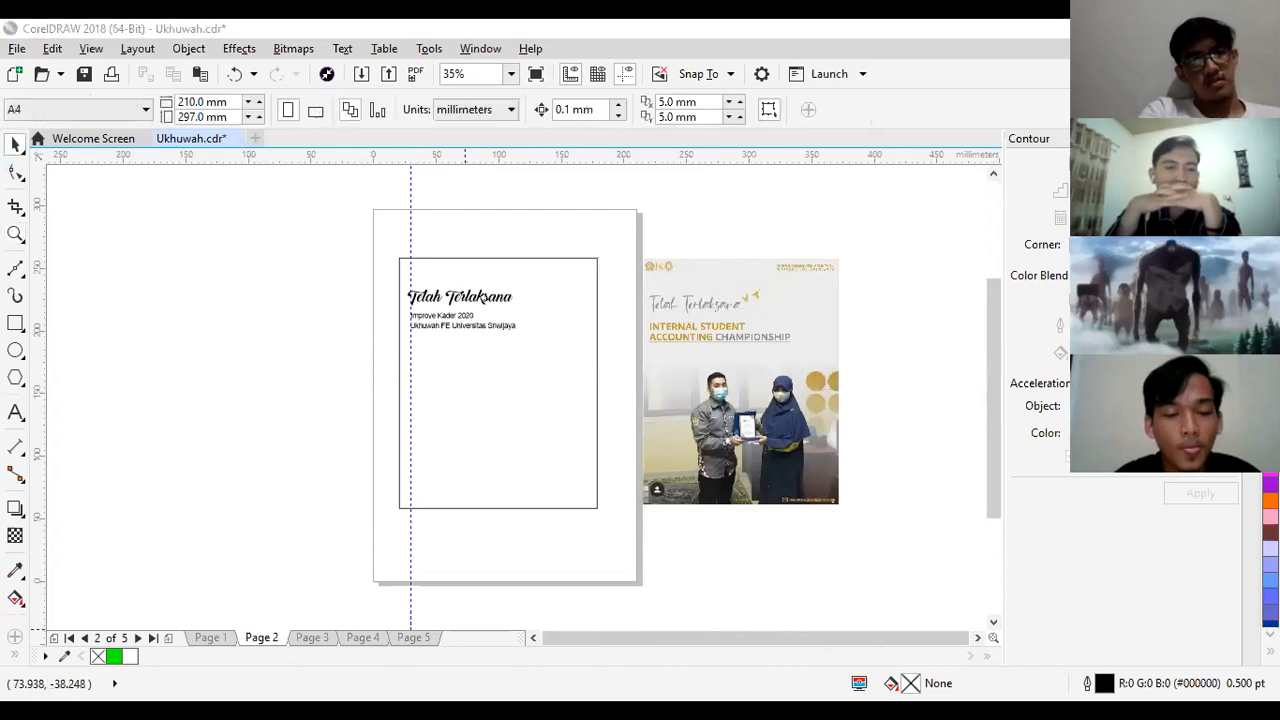
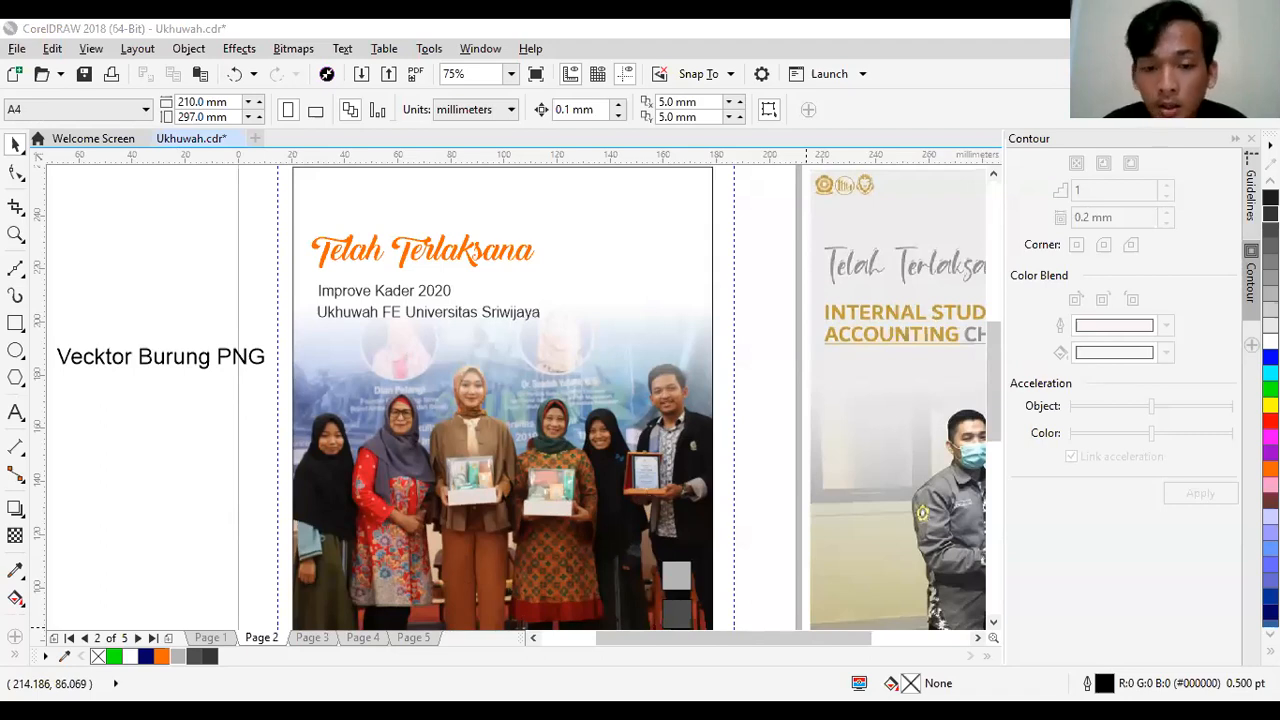
pyautogui.hotkey('alt', 'Tab')
pyautogui.hotkey('ctrl', 'v')
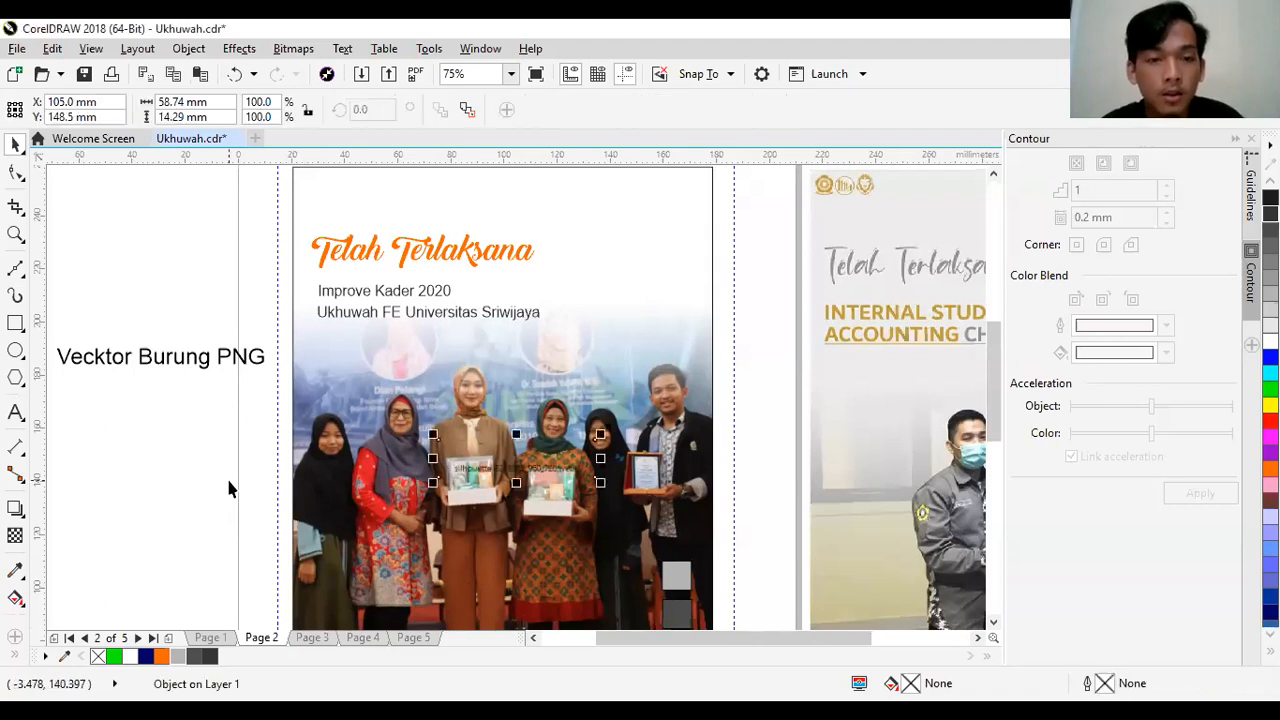
pyautogui.press('Delete')
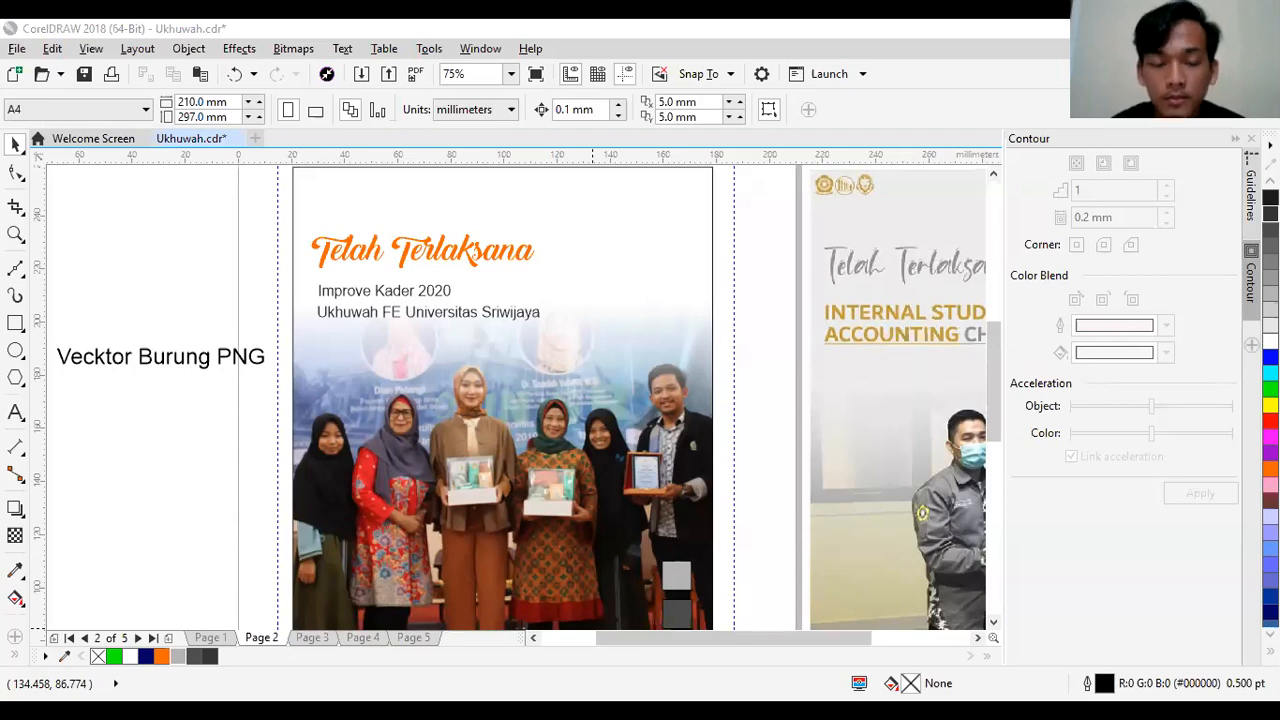
pyautogui.click(182, 466)
pyautogui.hotkey('ctrl', 'v')
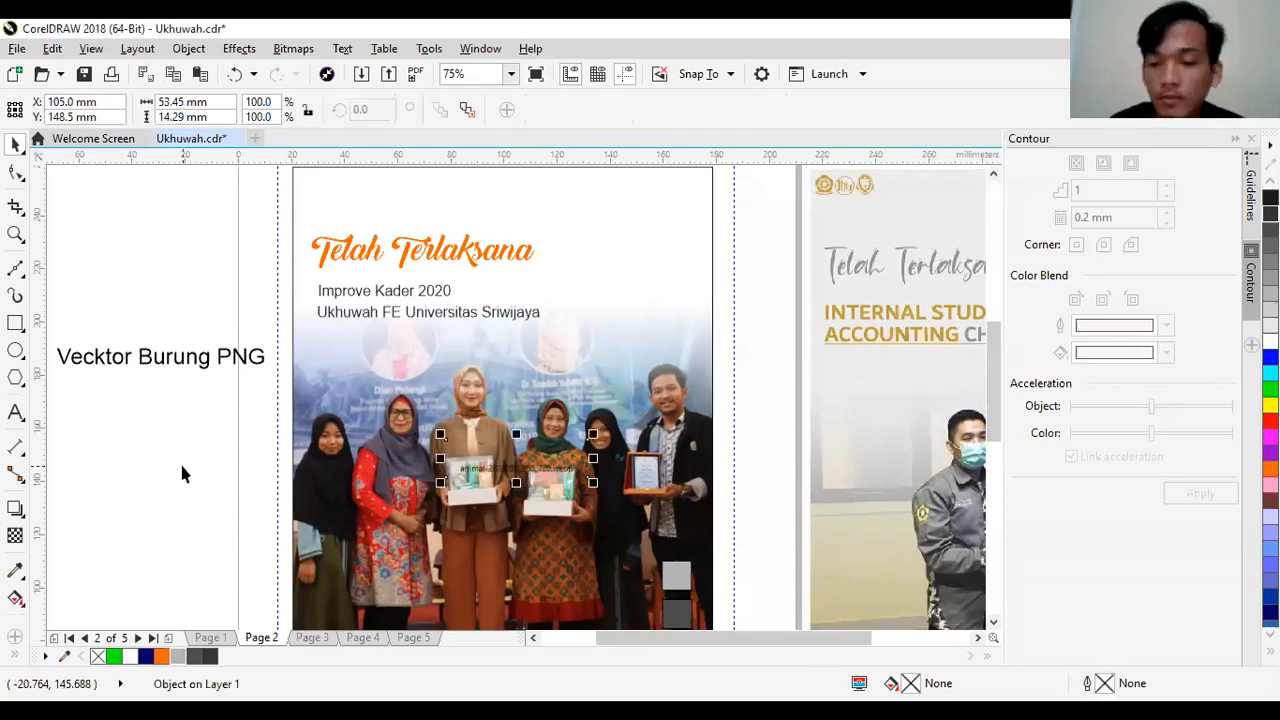
pyautogui.press('Delete')
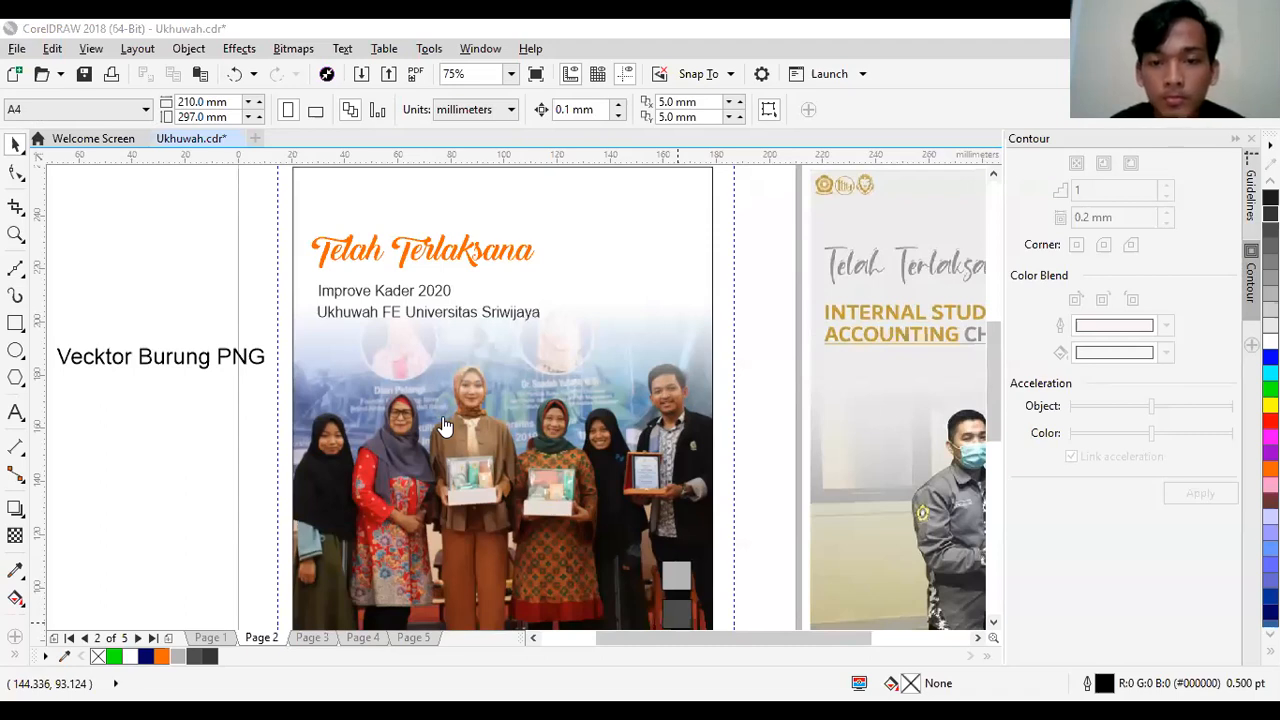
# - Paste the bird-silhouettes bitmap onto the page, enlarge it to about 101 mm square and shift it over the page's left edge
pyautogui.click(88, 484)
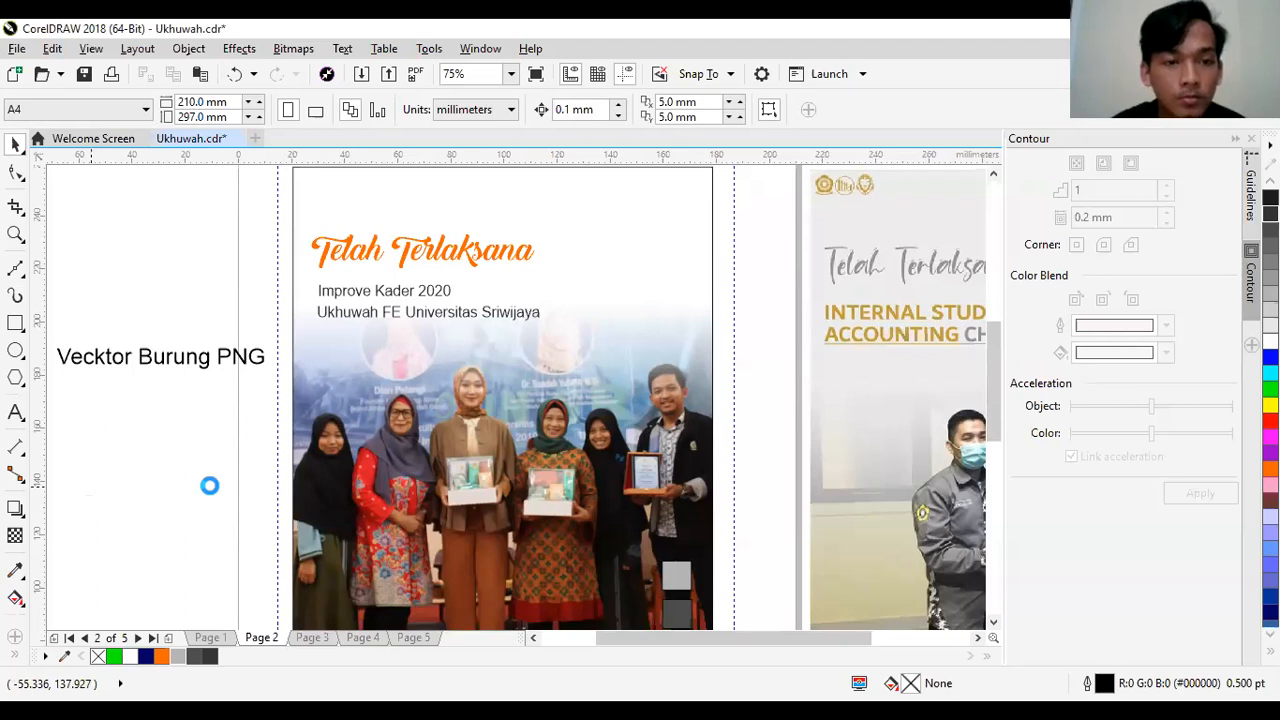
pyautogui.hotkey('ctrl', 'v')
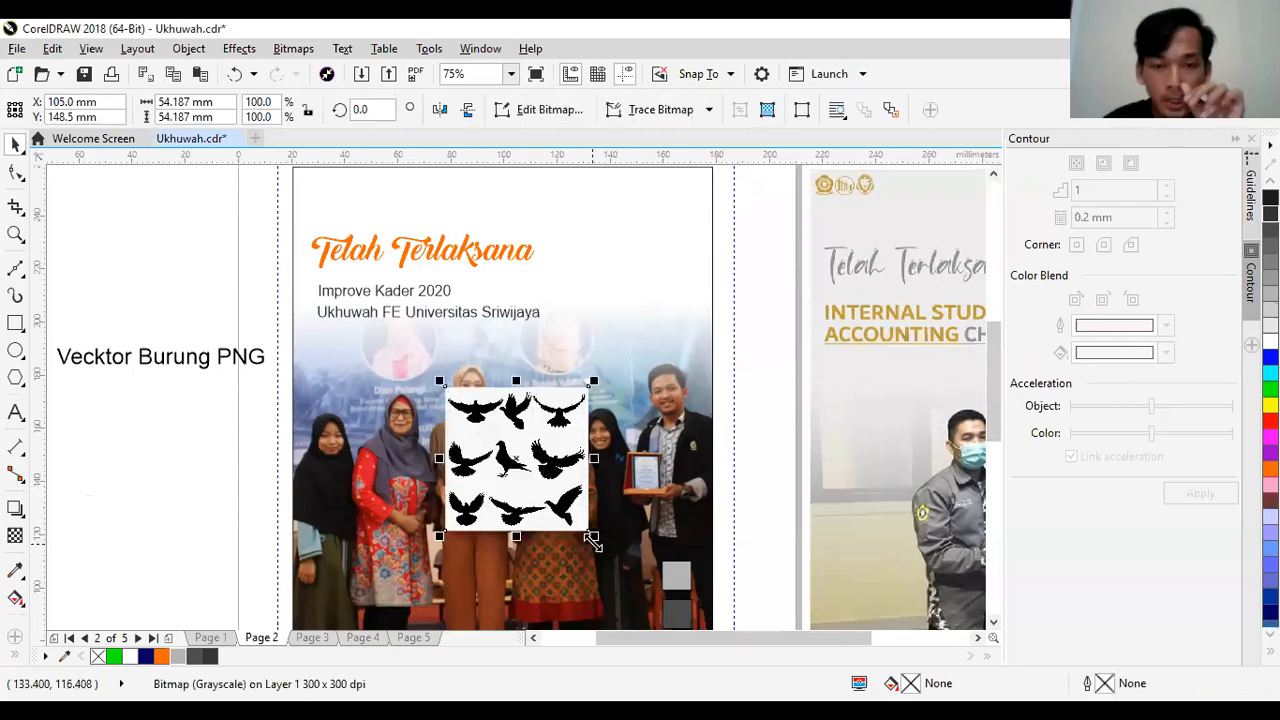
pyautogui.moveTo(592, 540); pyautogui.dragTo(617, 557)
pyautogui.moveTo(508, 486); pyautogui.dragTo(379, 407)
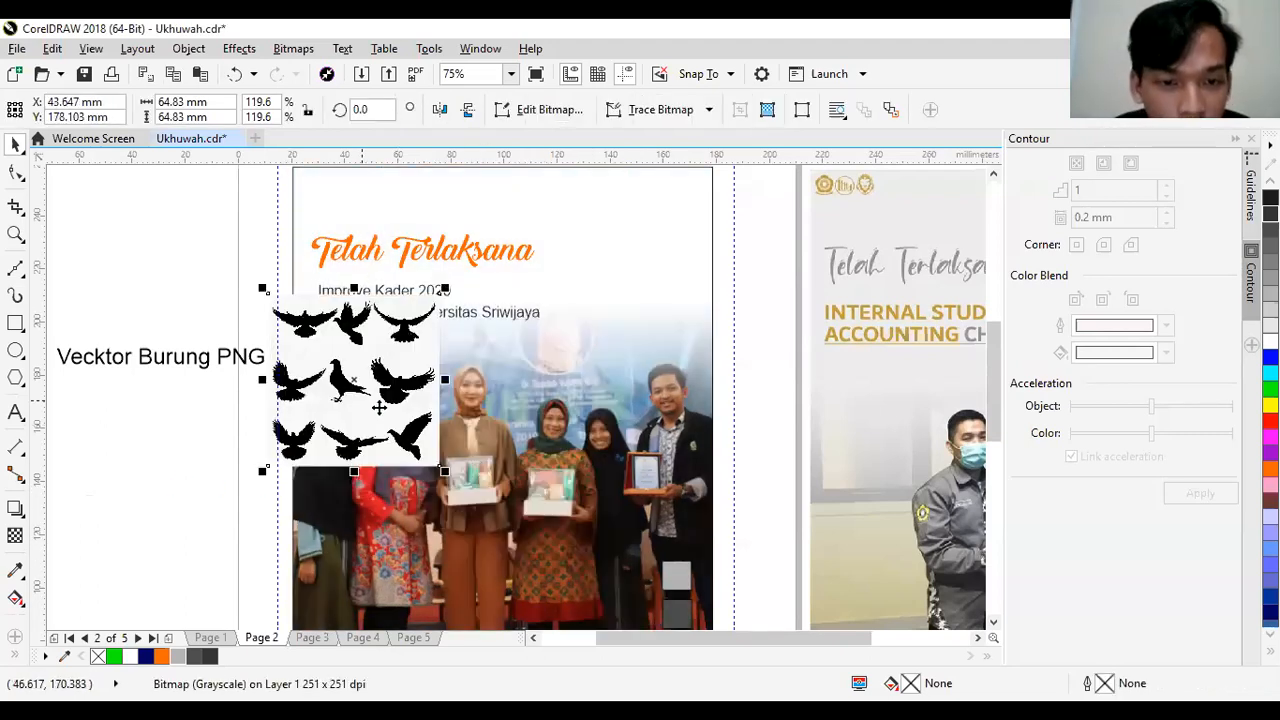
pyautogui.moveTo(444, 471); pyautogui.dragTo(600, 572)
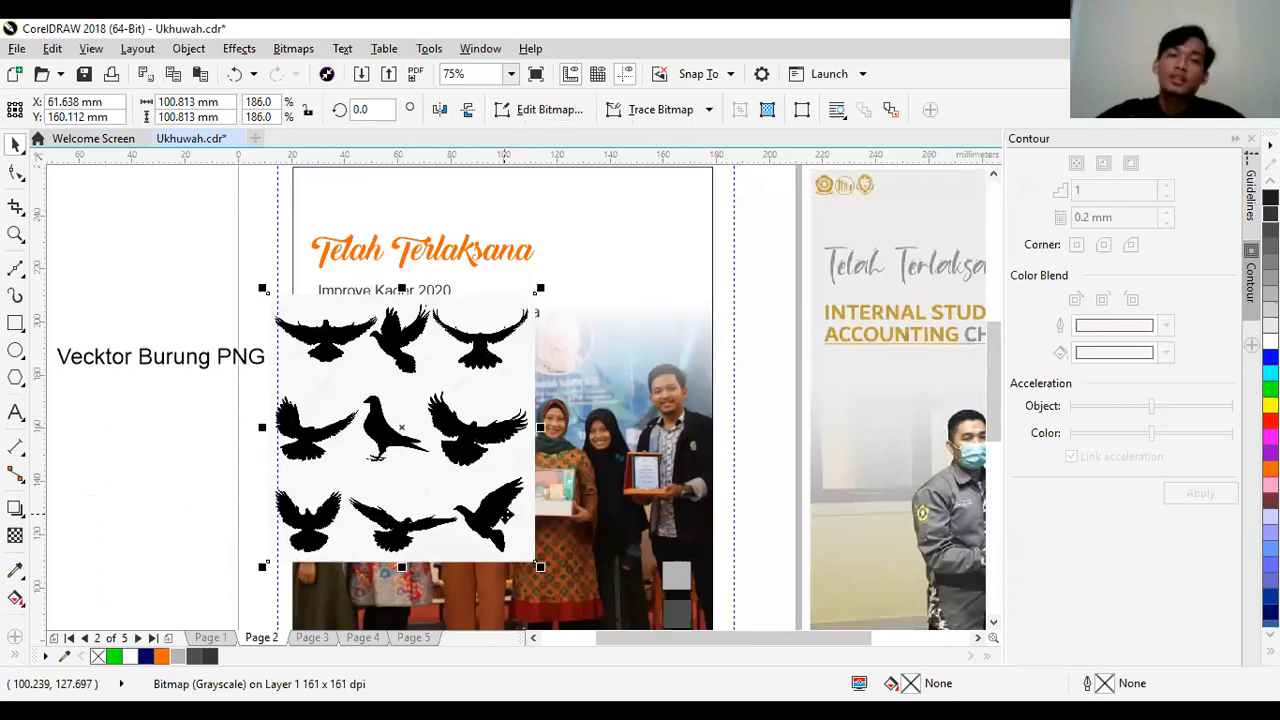
pyautogui.moveTo(445, 481); pyautogui.dragTo(382, 436)
pyautogui.moveTo(429, 482); pyautogui.dragTo(457, 491)
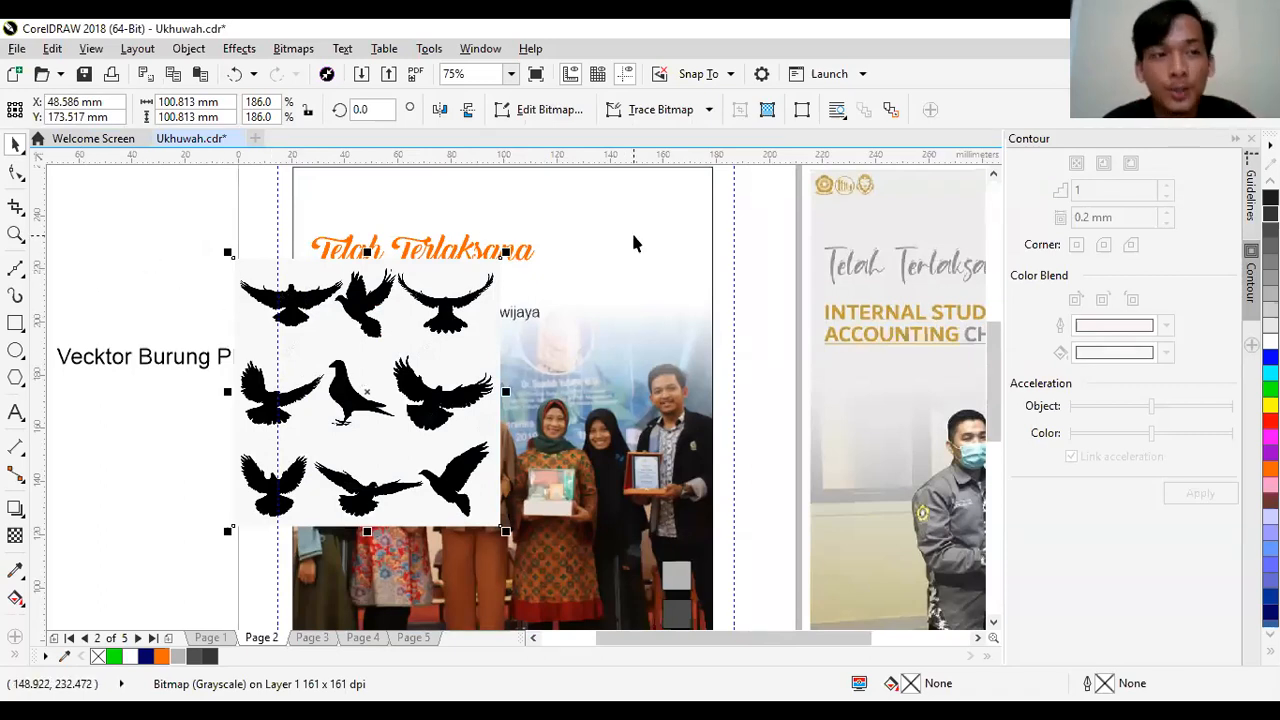
pyautogui.click(108, 230)
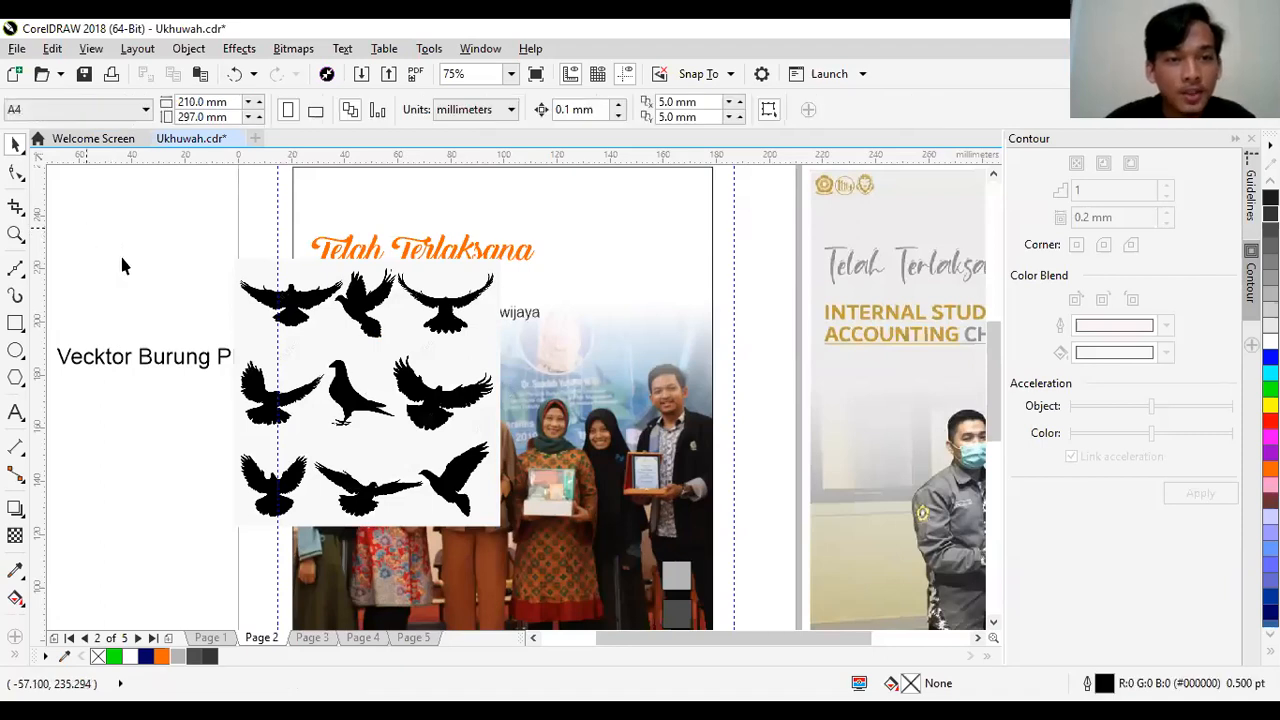
pyautogui.click(386, 326)
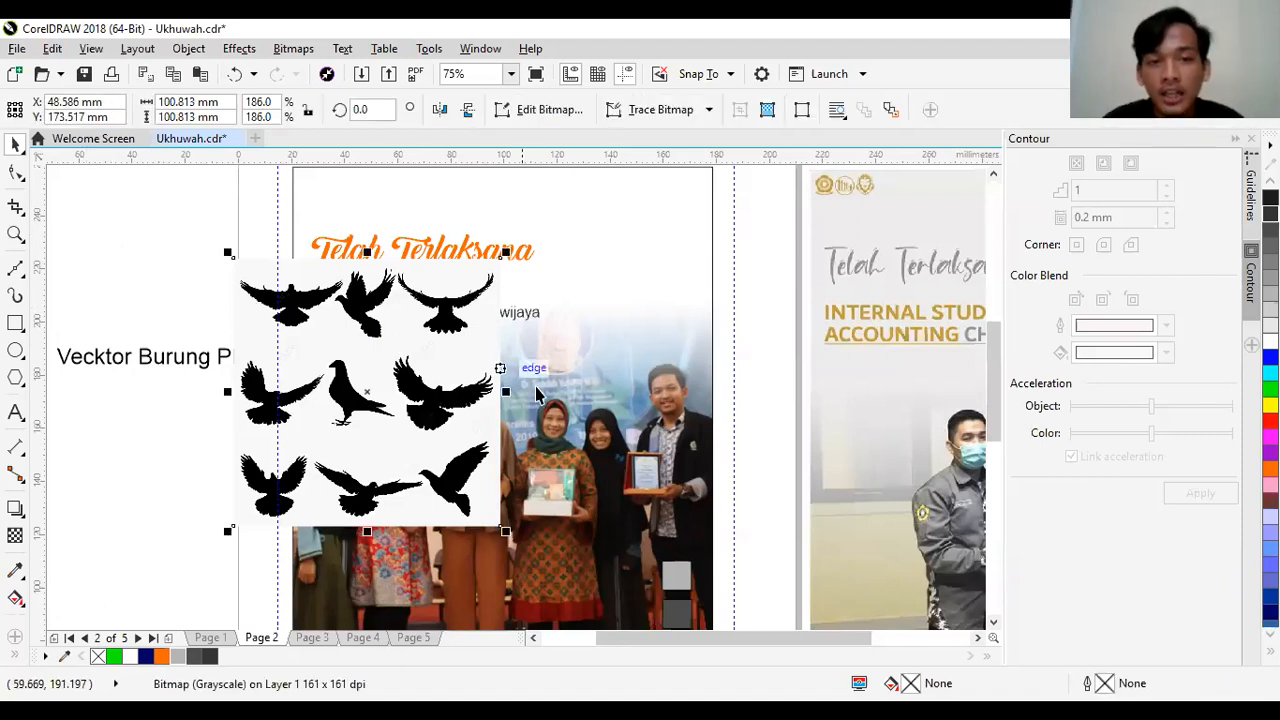
pyautogui.click(752, 254)
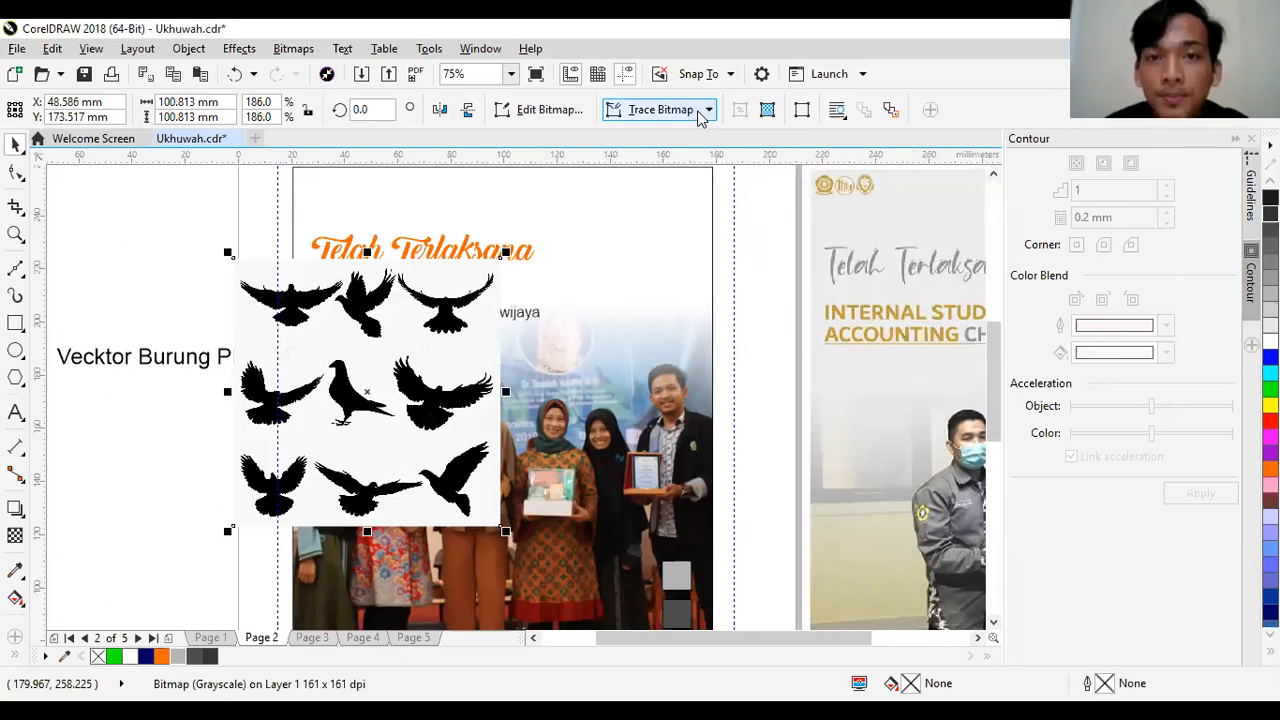
pyautogui.click(699, 112)
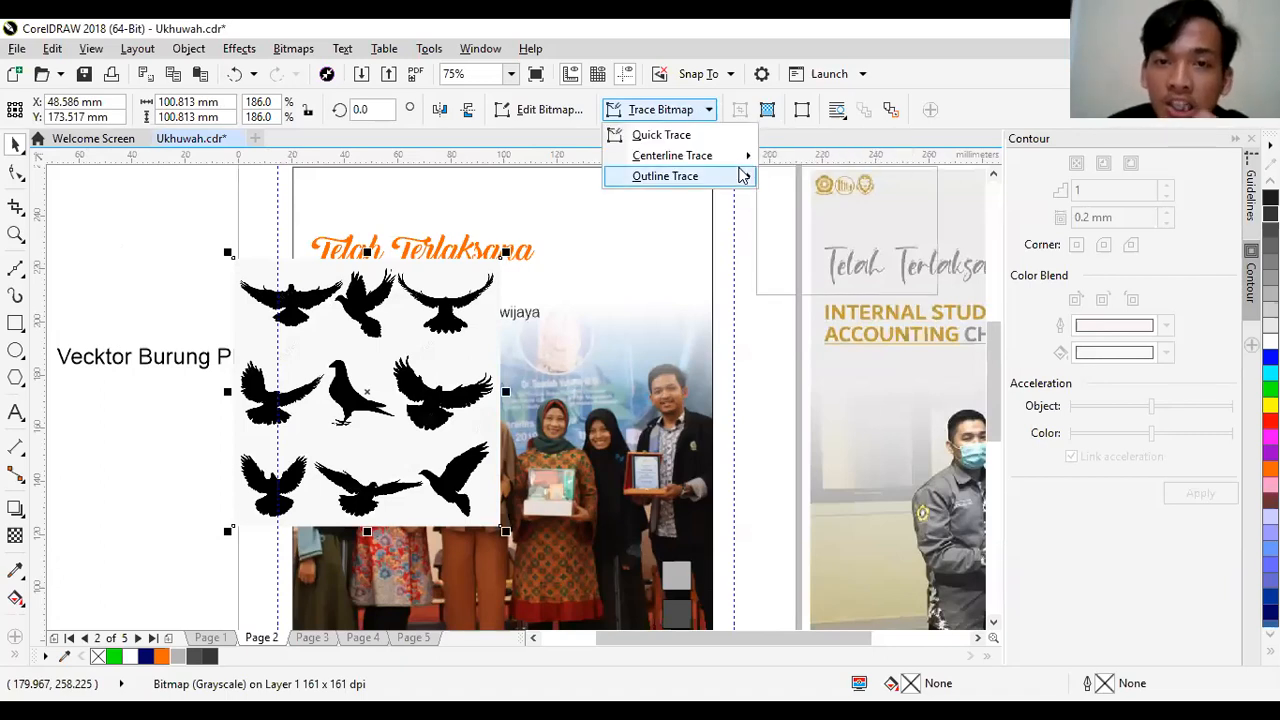
pyautogui.moveTo(748, 177)
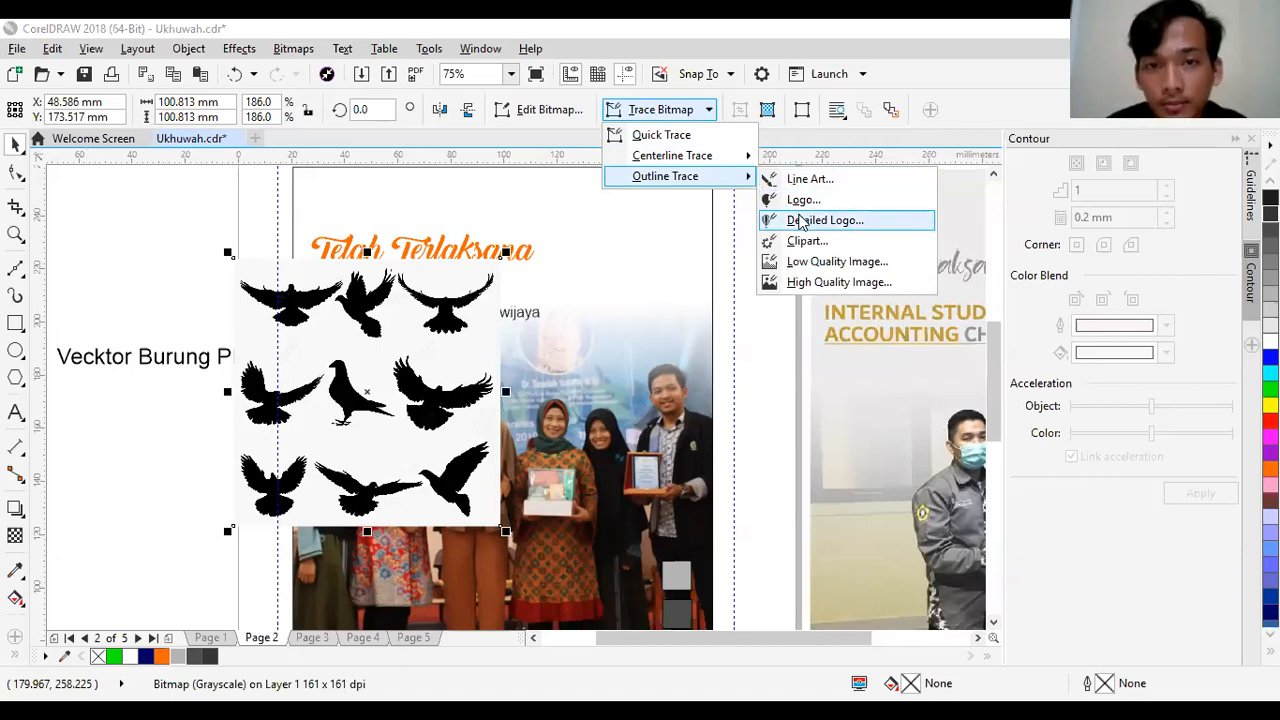
pyautogui.click(773, 353)
# - Outline-trace the bird bitmap as a Detailed Logo, accepting the bitmap reduction and the preset options to delete the original and remove the background
pyautogui.click(439, 372)
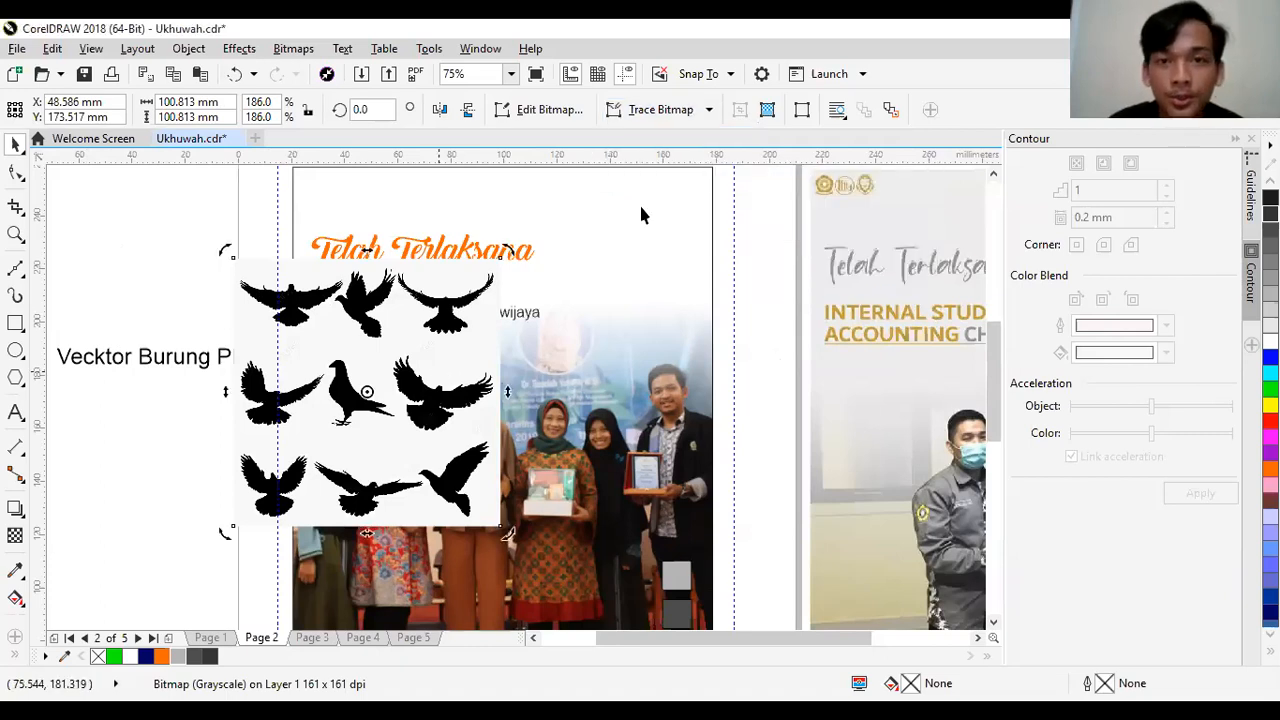
pyautogui.click(673, 109)
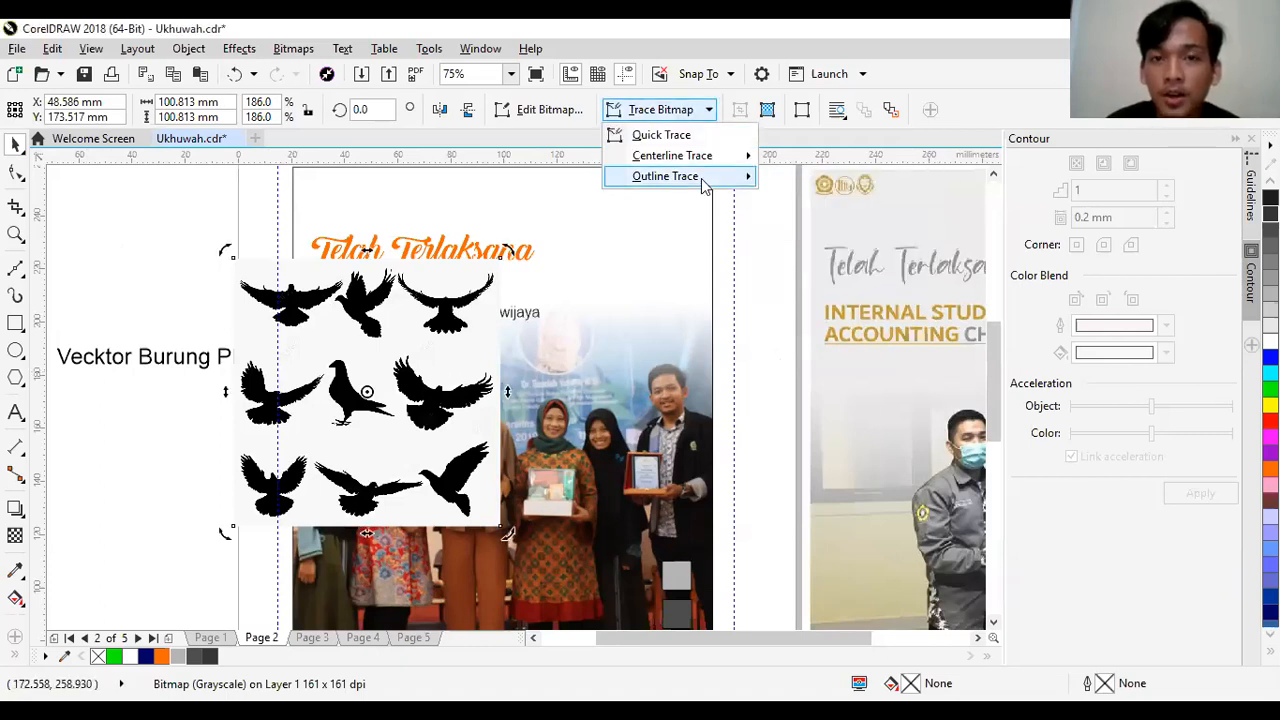
pyautogui.moveTo(704, 186)
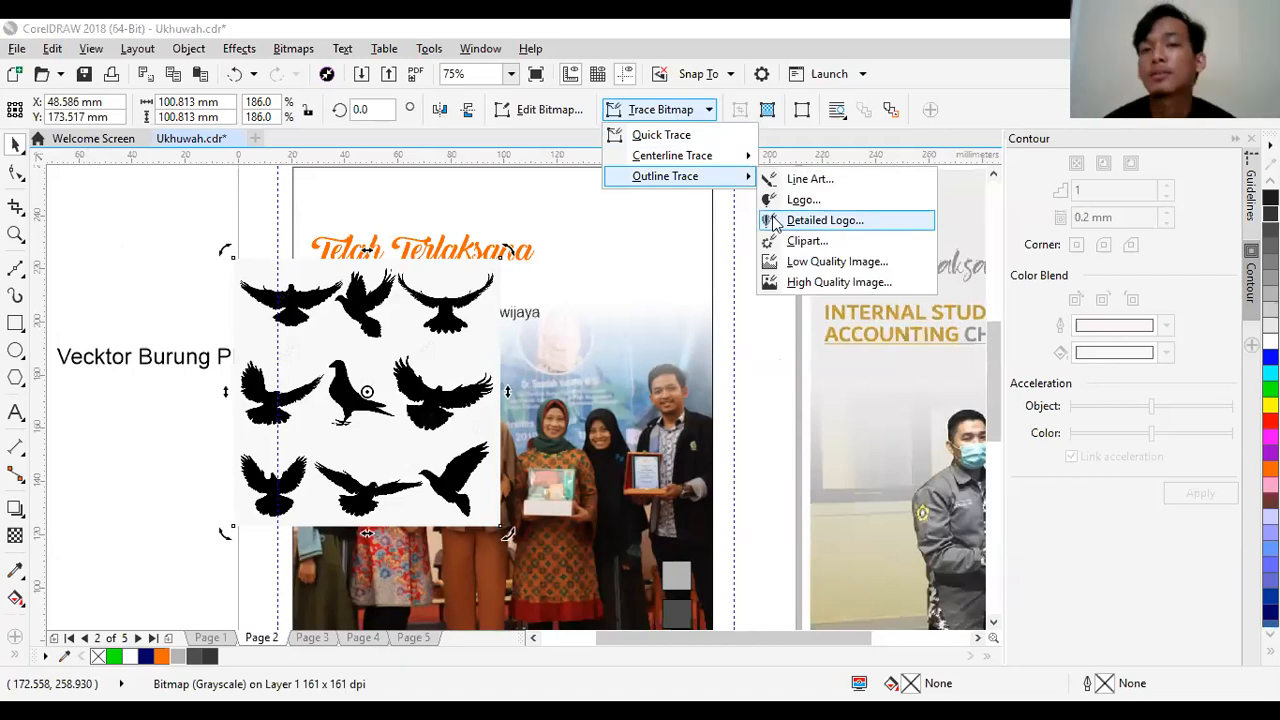
pyautogui.click(776, 221)
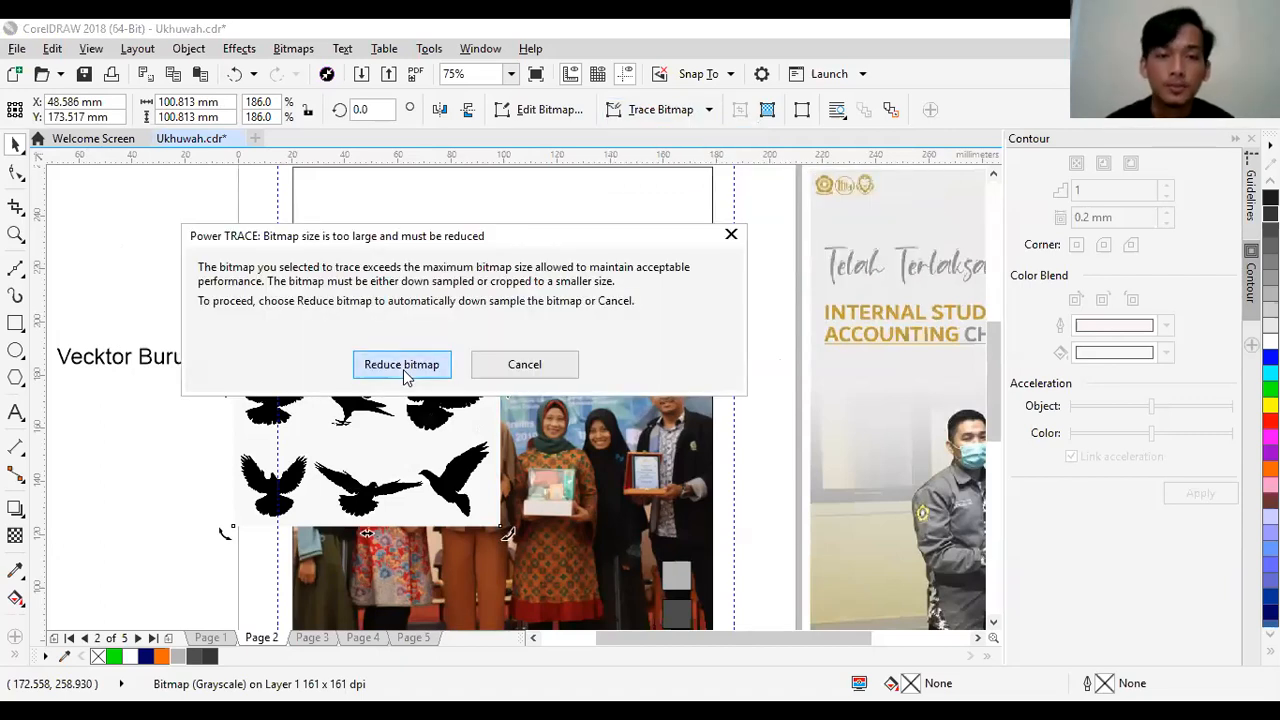
pyautogui.click(403, 369)
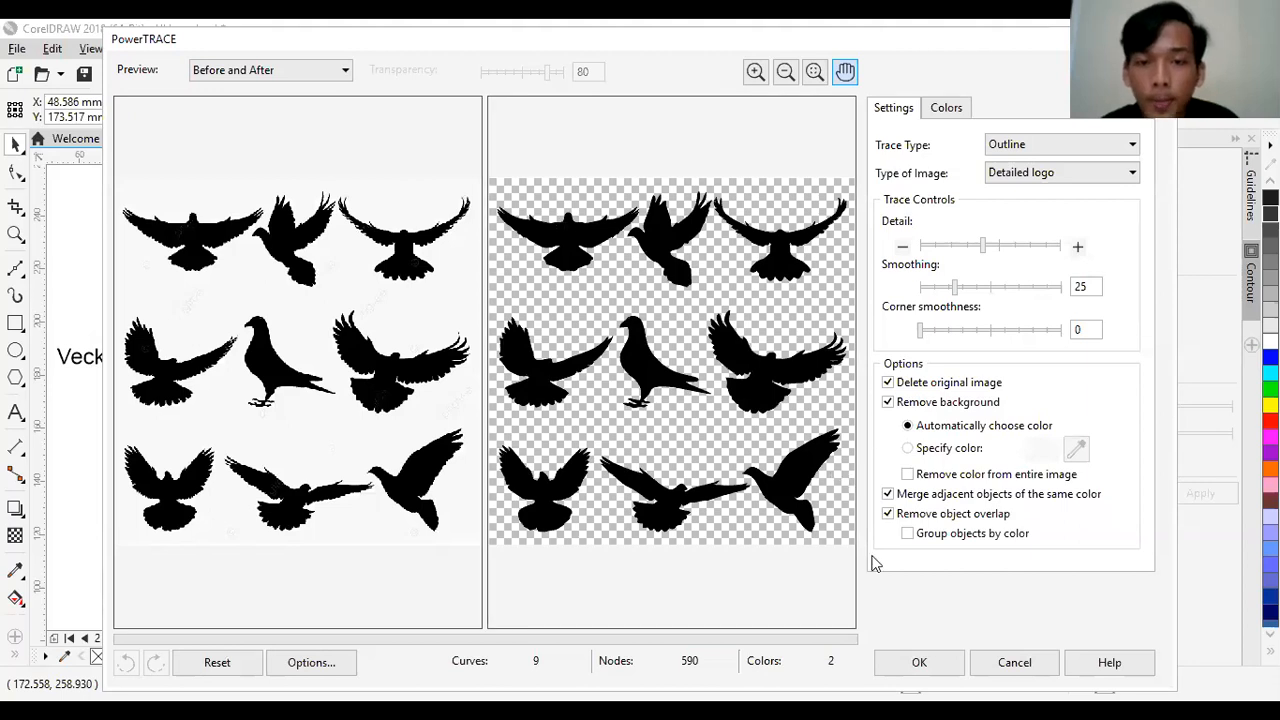
pyautogui.click(919, 663)
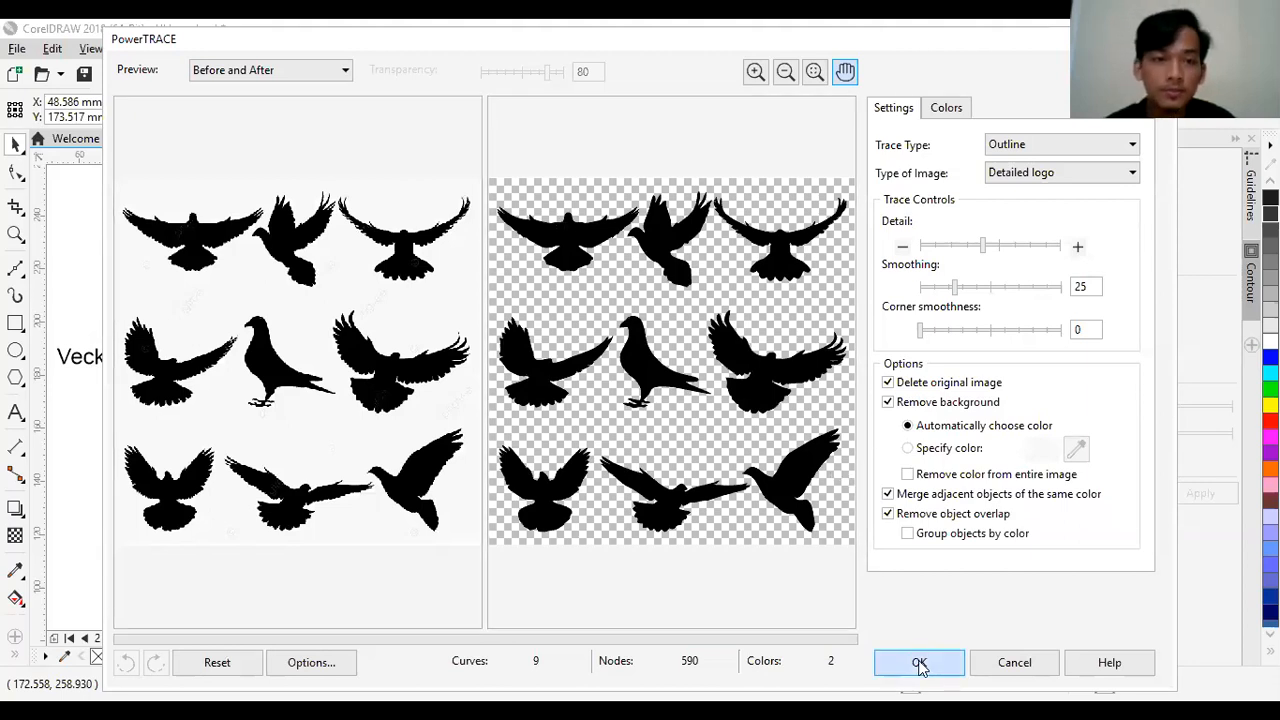
# - Move the traced bird group off the poster into the empty area left of the "Vecktor Burung PNG" text
pyautogui.press('z')
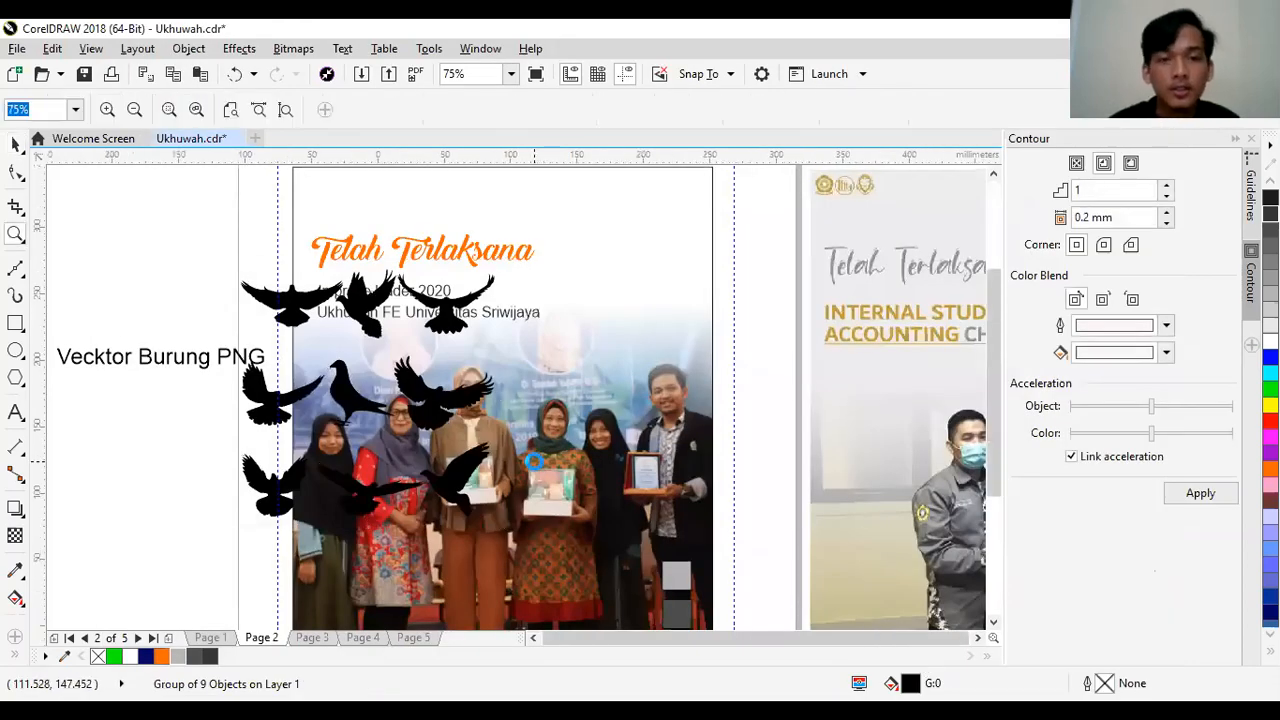
pyautogui.press('F3')
pyautogui.click(317, 433)
pyautogui.click(15, 143)
pyautogui.moveTo(674, 414); pyautogui.dragTo(204, 449)
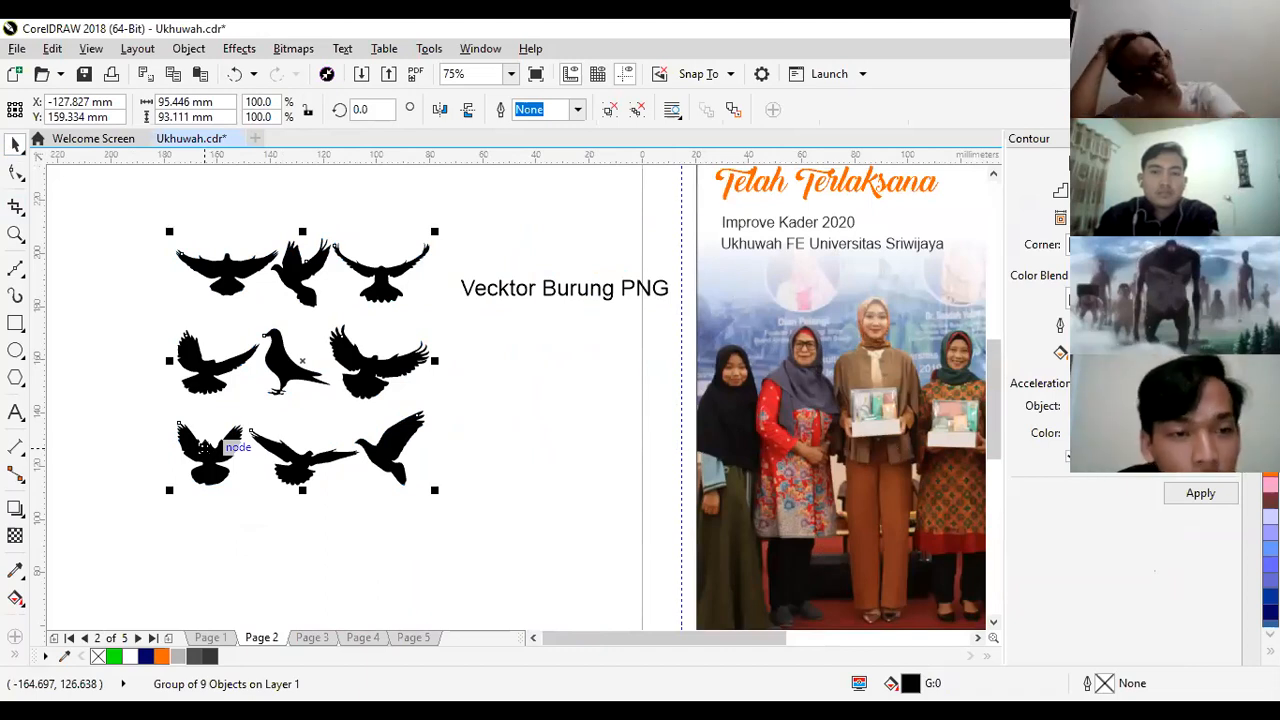
pyautogui.click(482, 450)
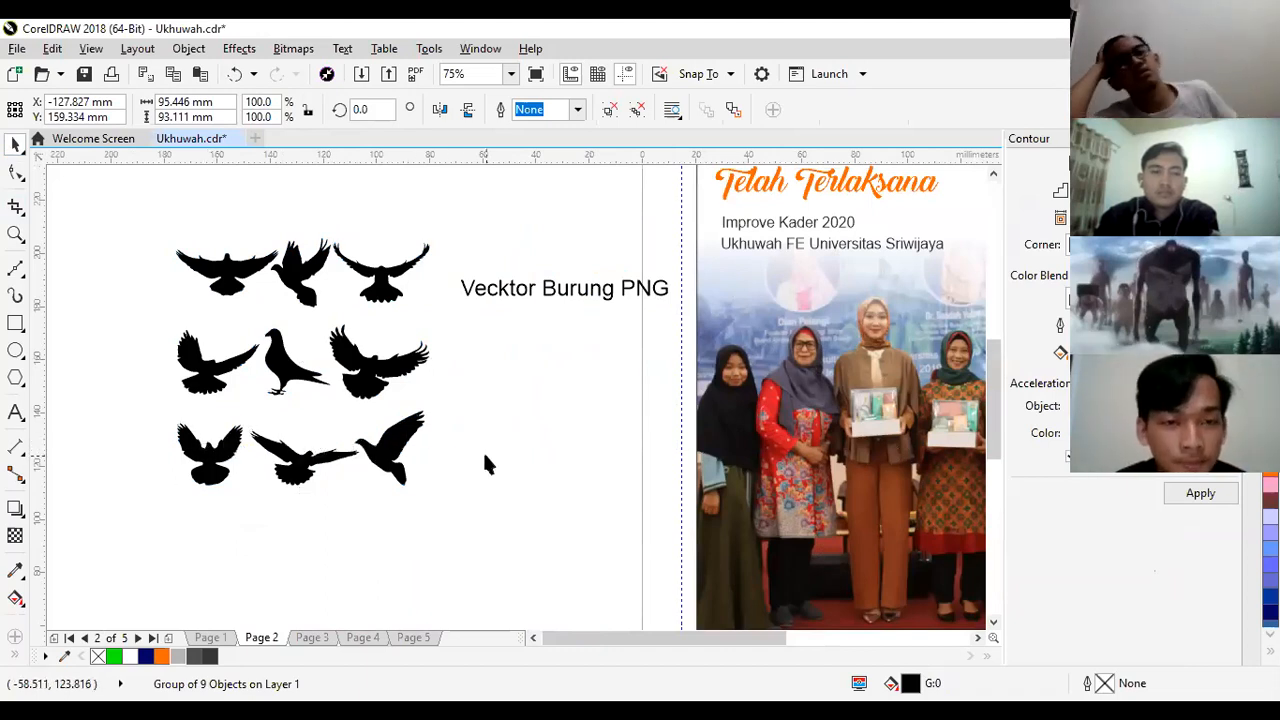
pyautogui.click(390, 455)
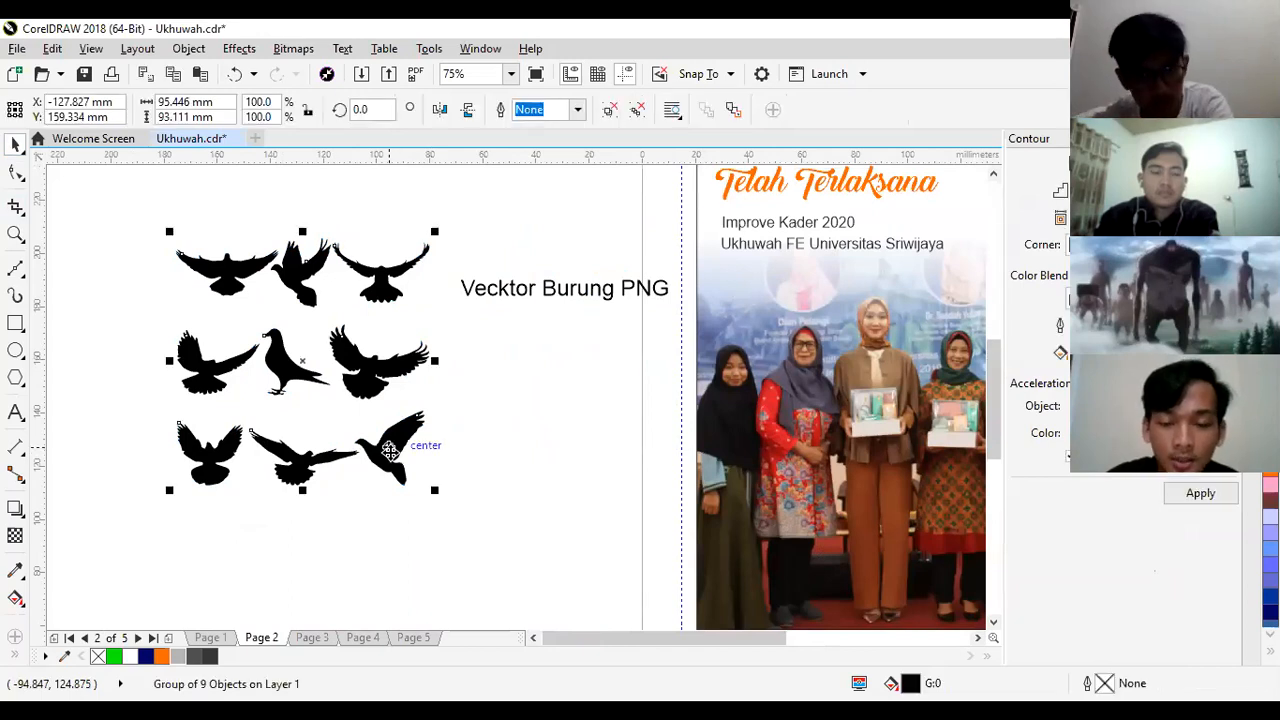
pyautogui.moveTo(390, 450); pyautogui.dragTo(377, 448)
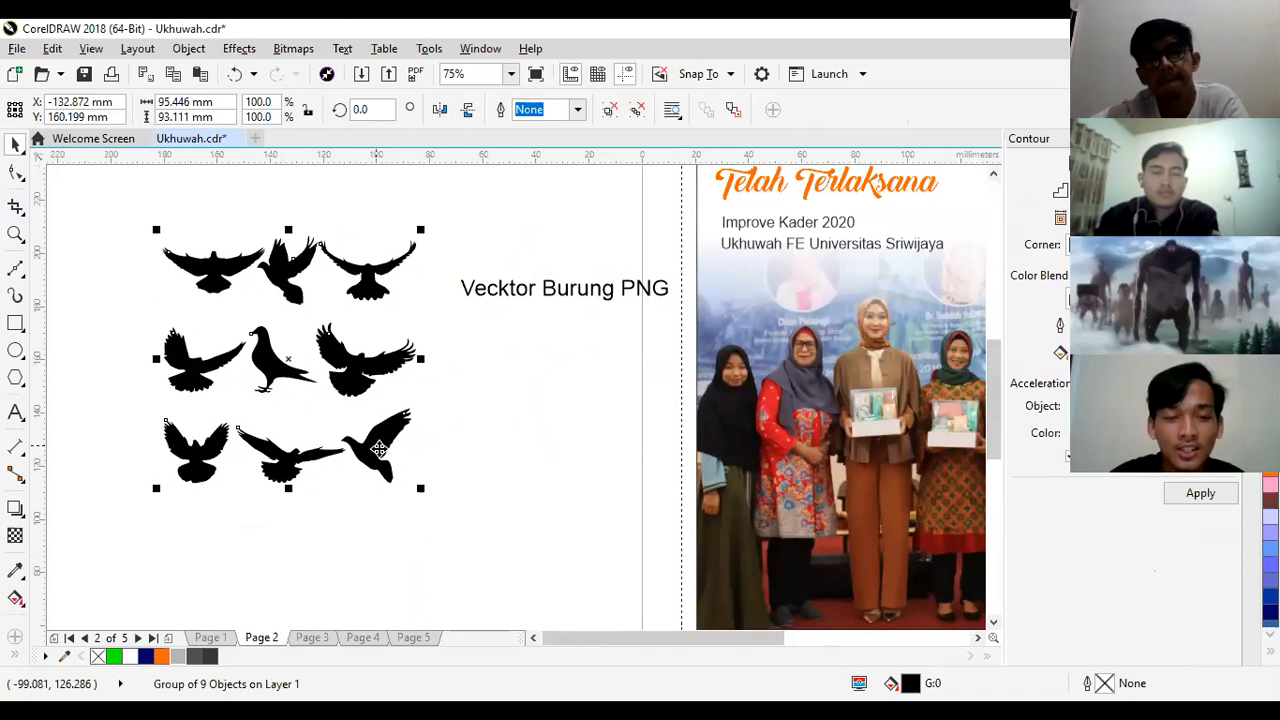
# - Ungroup all objects in the traced bird group and clear the selection
pyautogui.rightClick(379, 450)
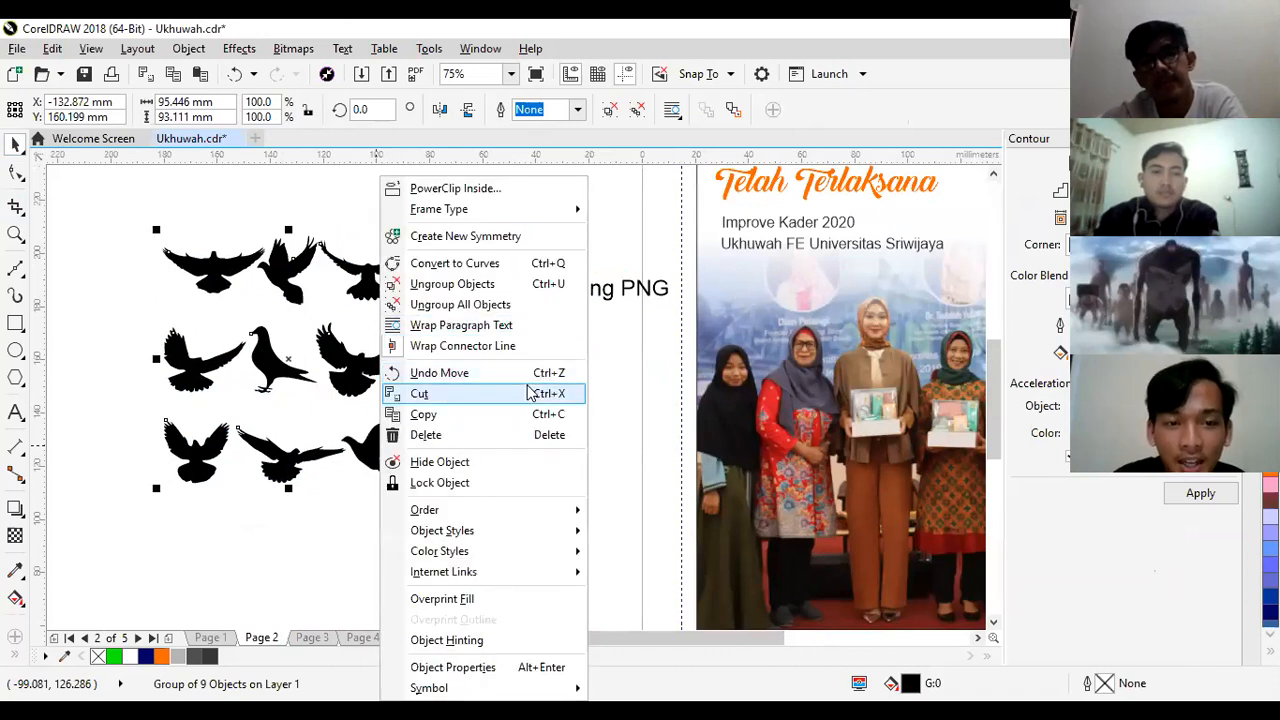
pyautogui.click(478, 310)
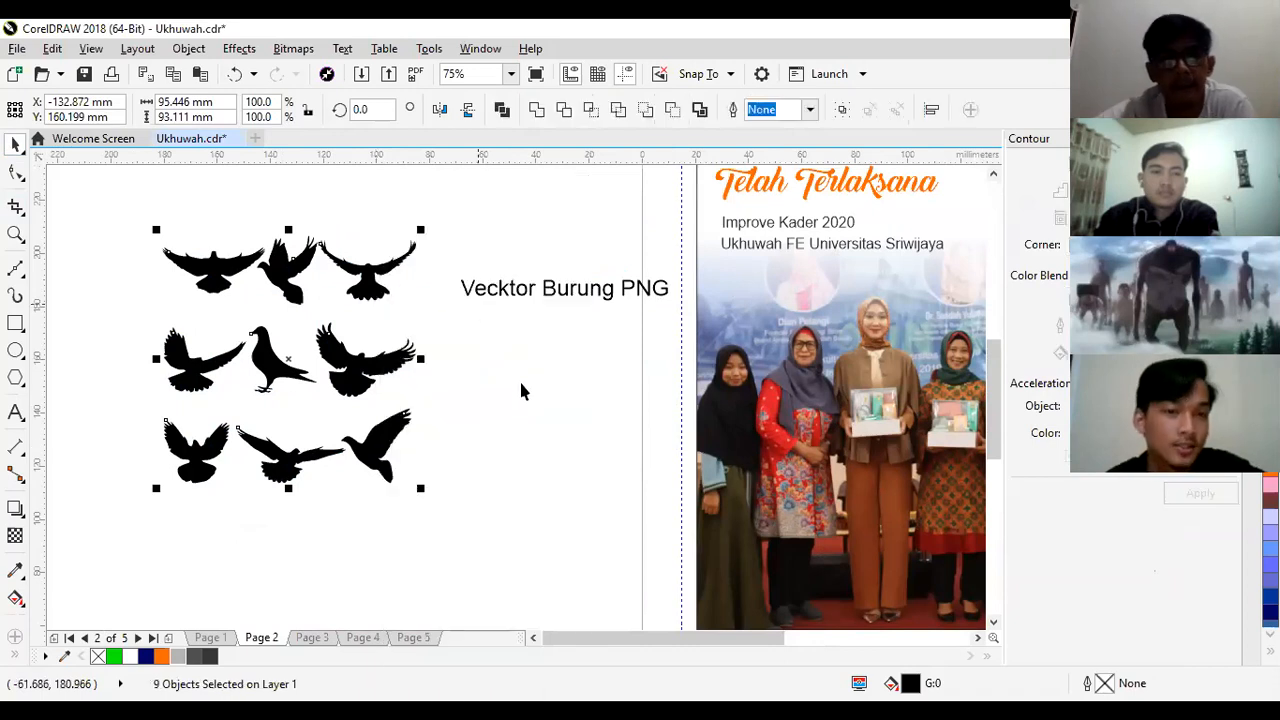
pyautogui.click(450, 425)
# - Pull the lower-right side-view bird and the middle-right spread-winged bird out of the set into the empty area beside it
pyautogui.click(386, 443)
pyautogui.moveTo(386, 443); pyautogui.dragTo(554, 428)
pyautogui.moveTo(370, 363); pyautogui.dragTo(441, 484)
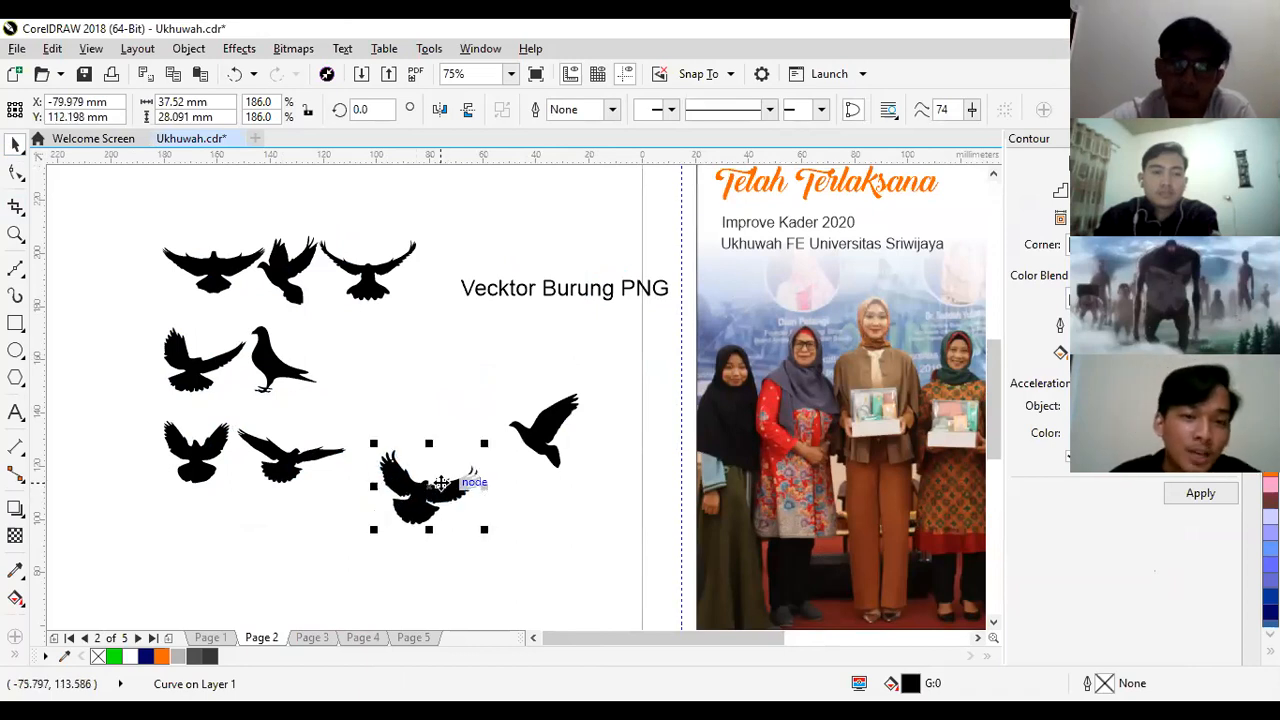
pyautogui.moveTo(556, 428); pyautogui.dragTo(558, 449)
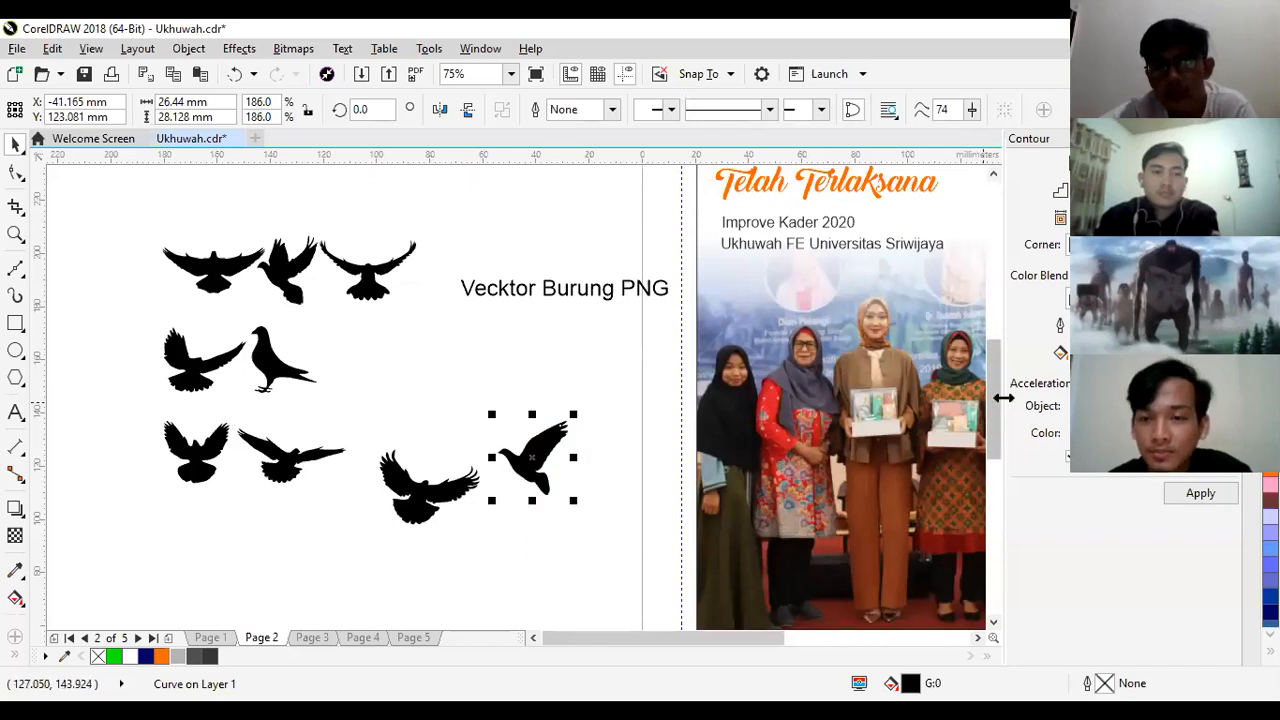
# - Raise the two separated birds so they sit side by side below the "Vecktor Burung PNG" text
pyautogui.click(979, 385)
pyautogui.scroll(2, 978, 380)
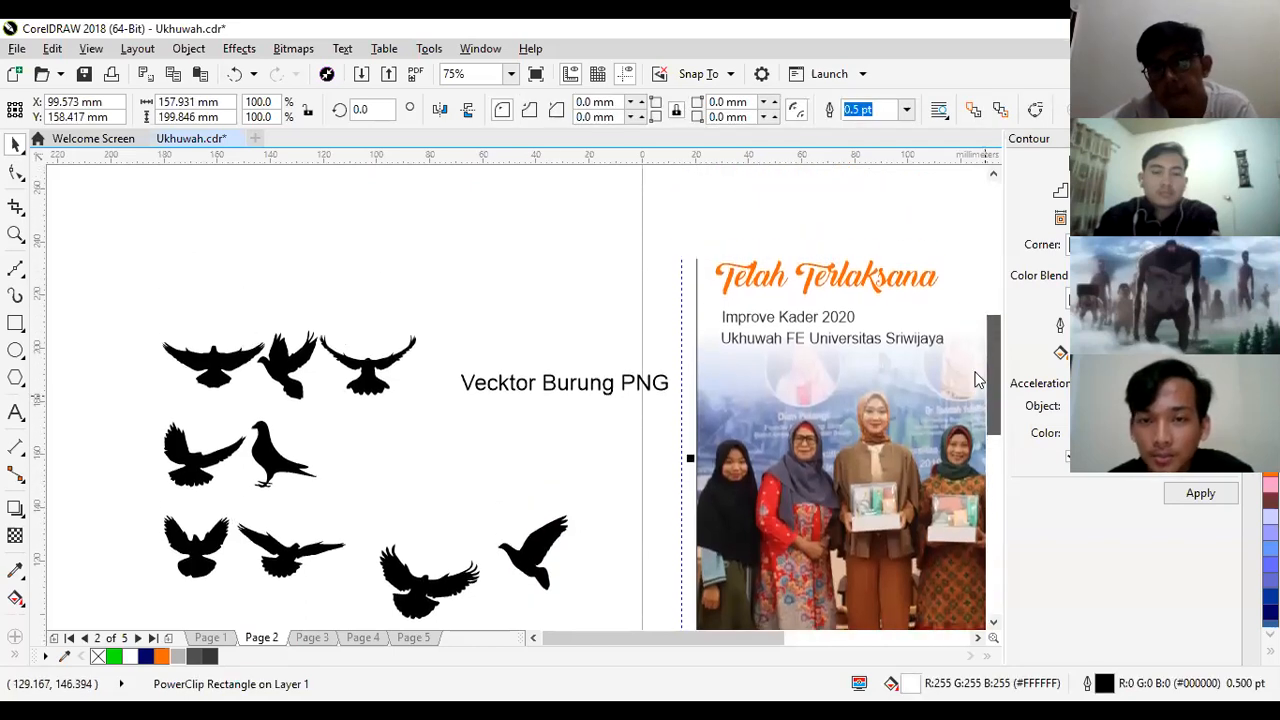
pyautogui.moveTo(647, 637); pyautogui.dragTo(688, 640)
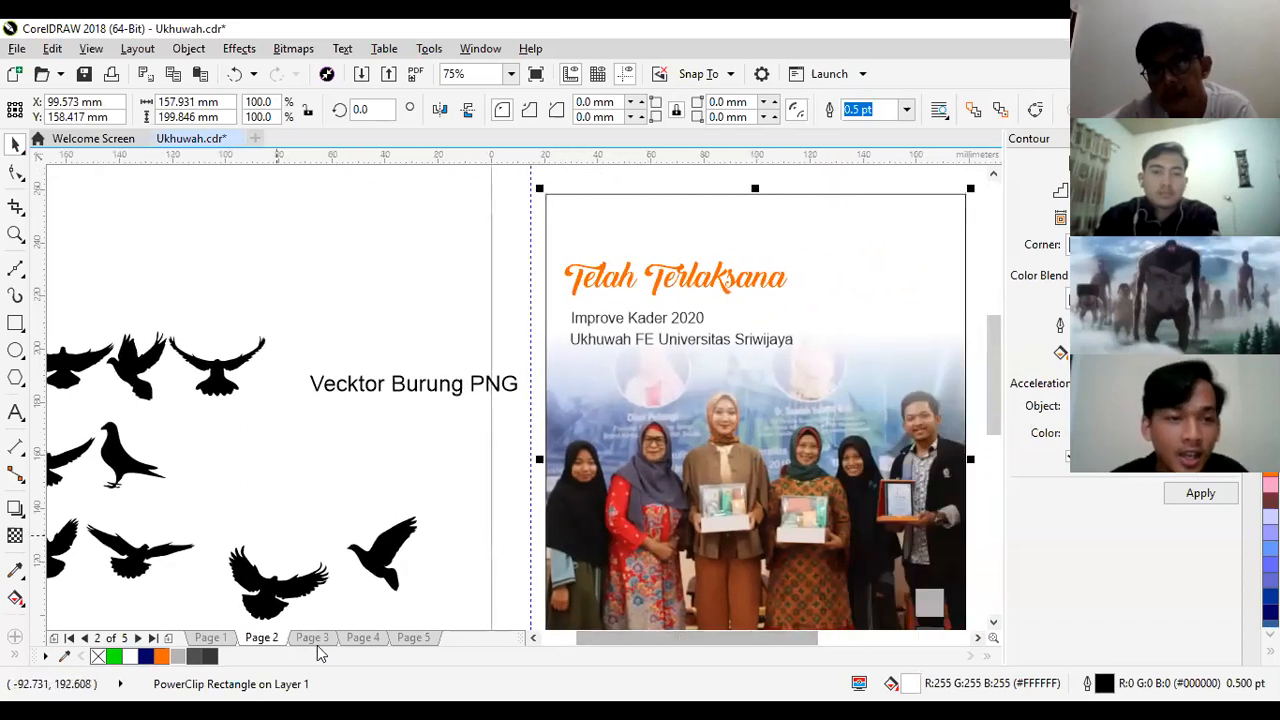
pyautogui.click(315, 596)
pyautogui.moveTo(315, 596); pyautogui.dragTo(366, 490)
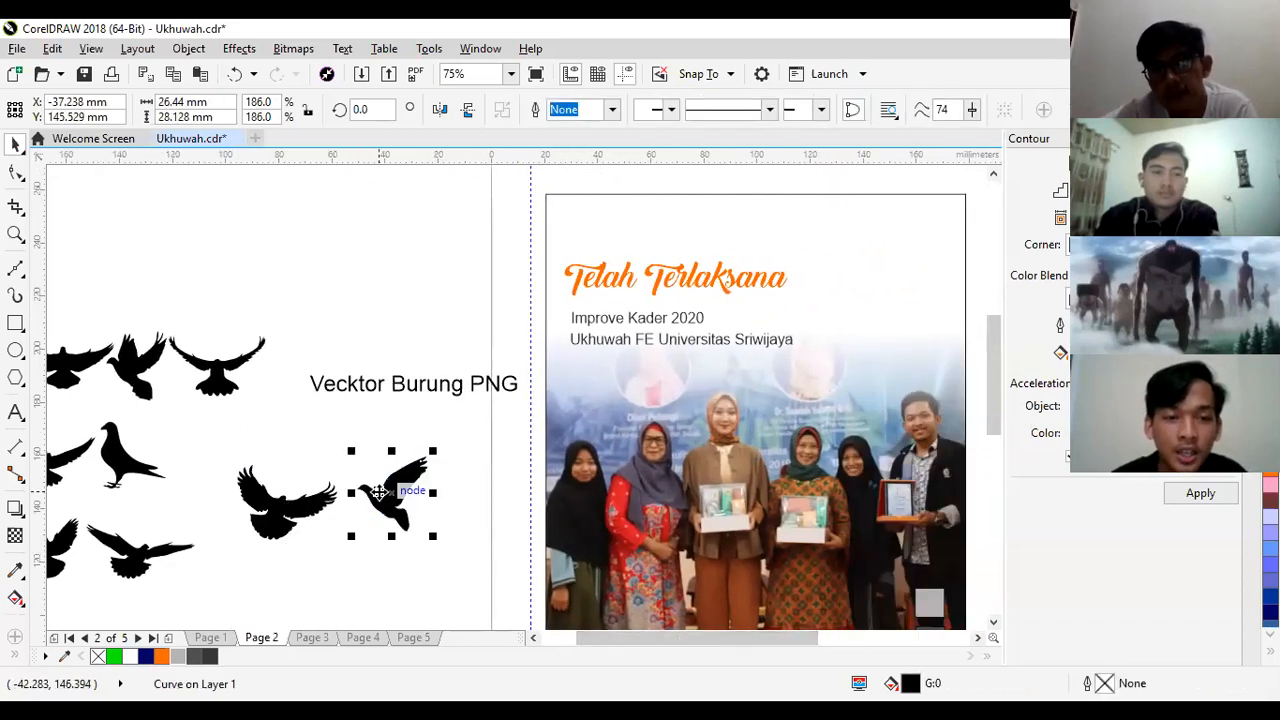
# - Move the two separated birds together to the page's left edge, then shift the spread-winged bird slightly closer to the other
pyautogui.click(415, 575)
pyautogui.moveTo(272, 527); pyautogui.dragTo(270, 517)
pyautogui.moveTo(446, 576); pyautogui.dragTo(200, 447)
pyautogui.moveTo(284, 506); pyautogui.dragTo(393, 520)
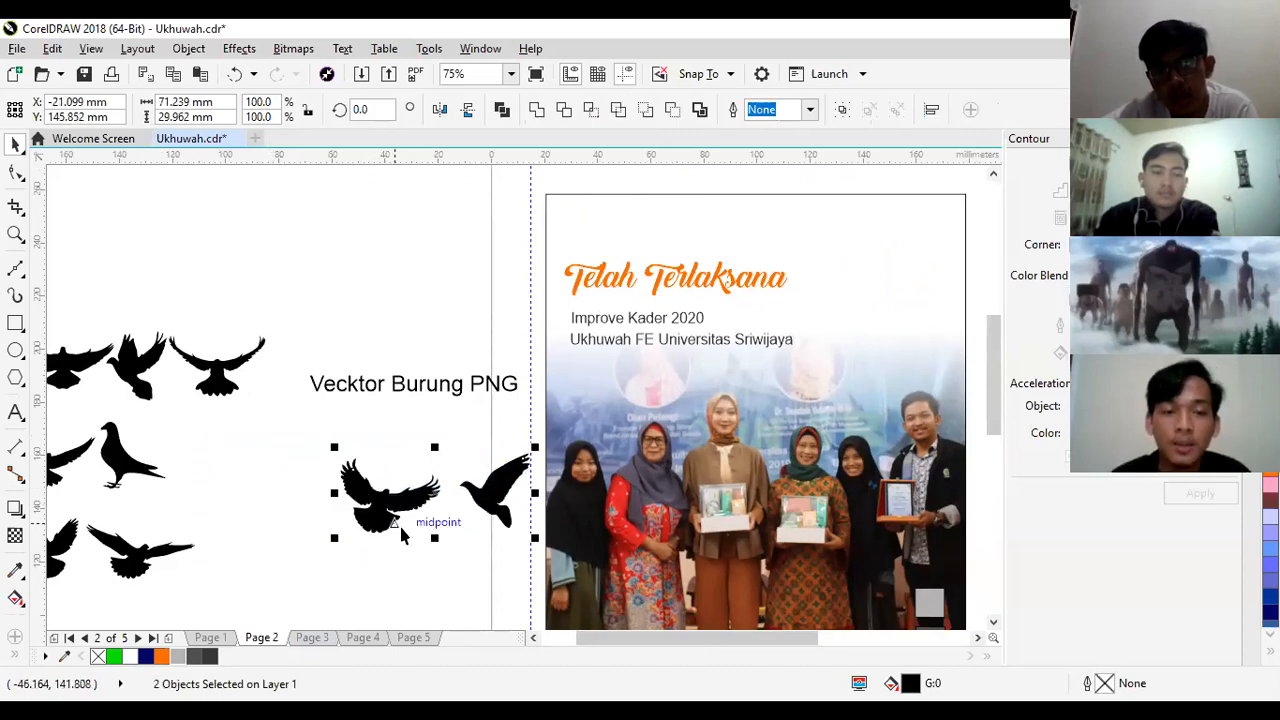
pyautogui.click(421, 560)
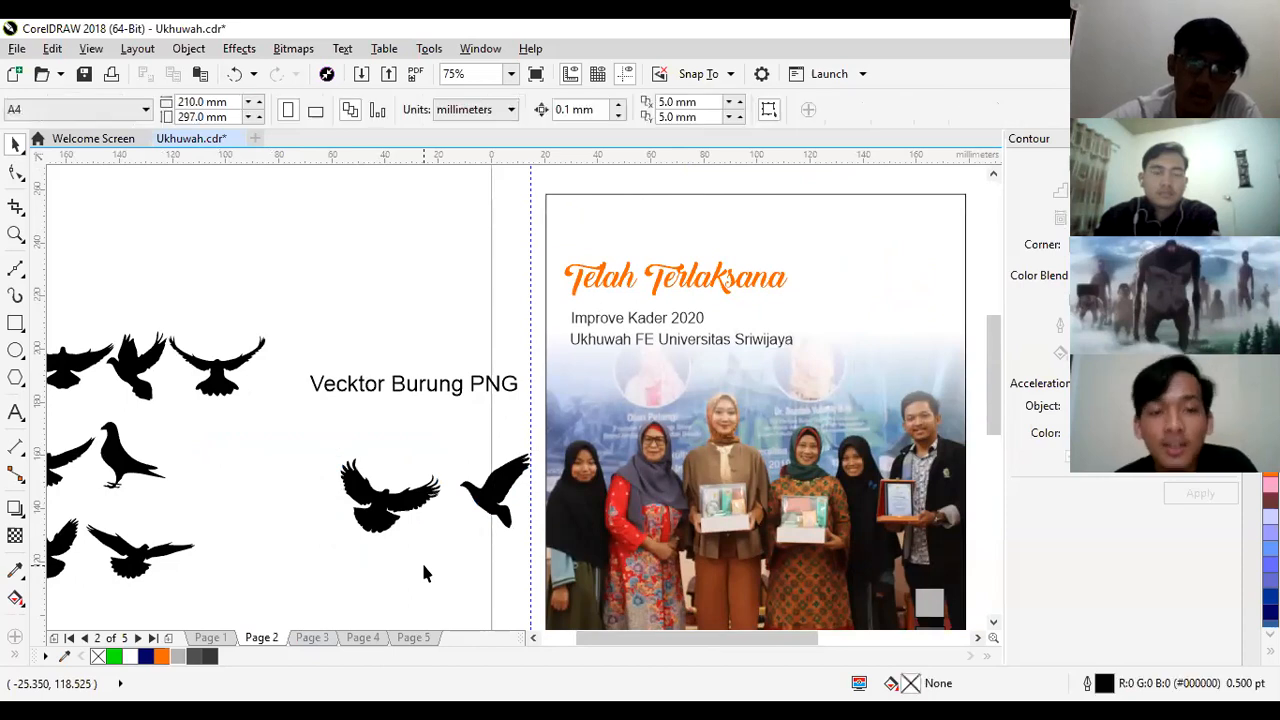
pyautogui.moveTo(393, 512); pyautogui.dragTo(435, 534)
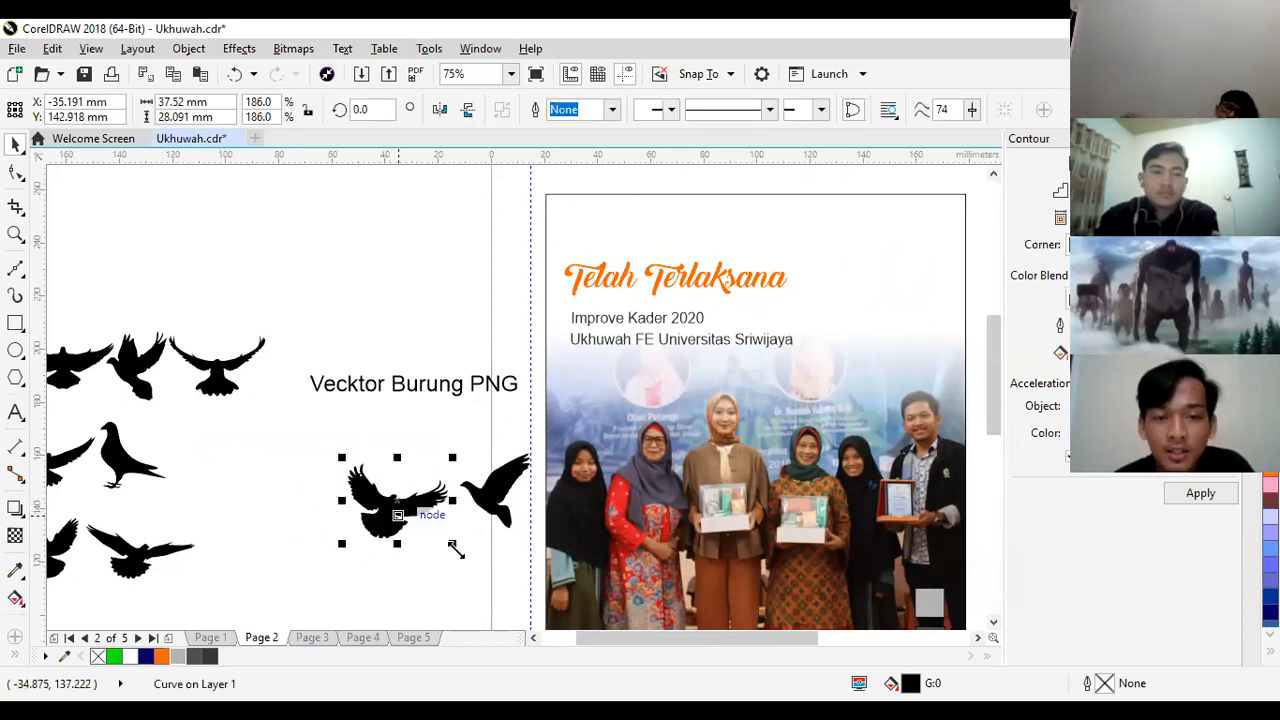
# - Group the two separated birds and shift the group slightly up and left below the "Vecktor Burung PNG" text
pyautogui.click(468, 572)
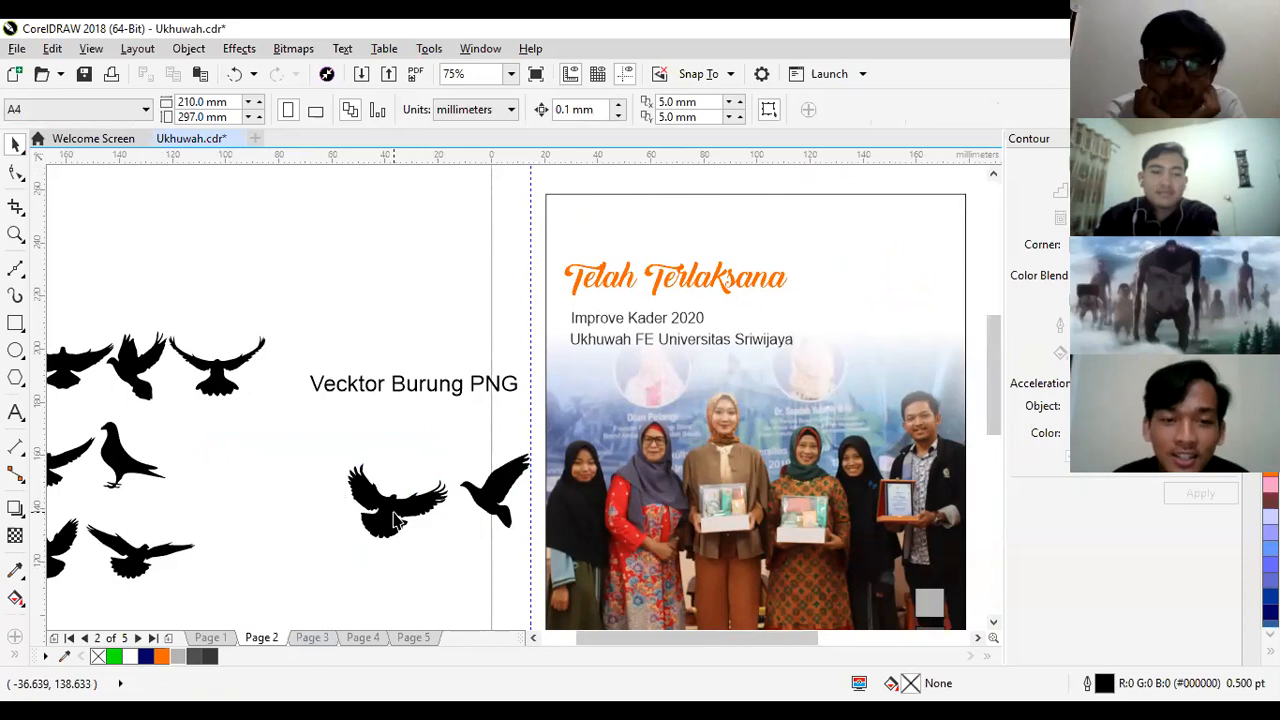
pyautogui.moveTo(312, 437); pyautogui.dragTo(575, 575)
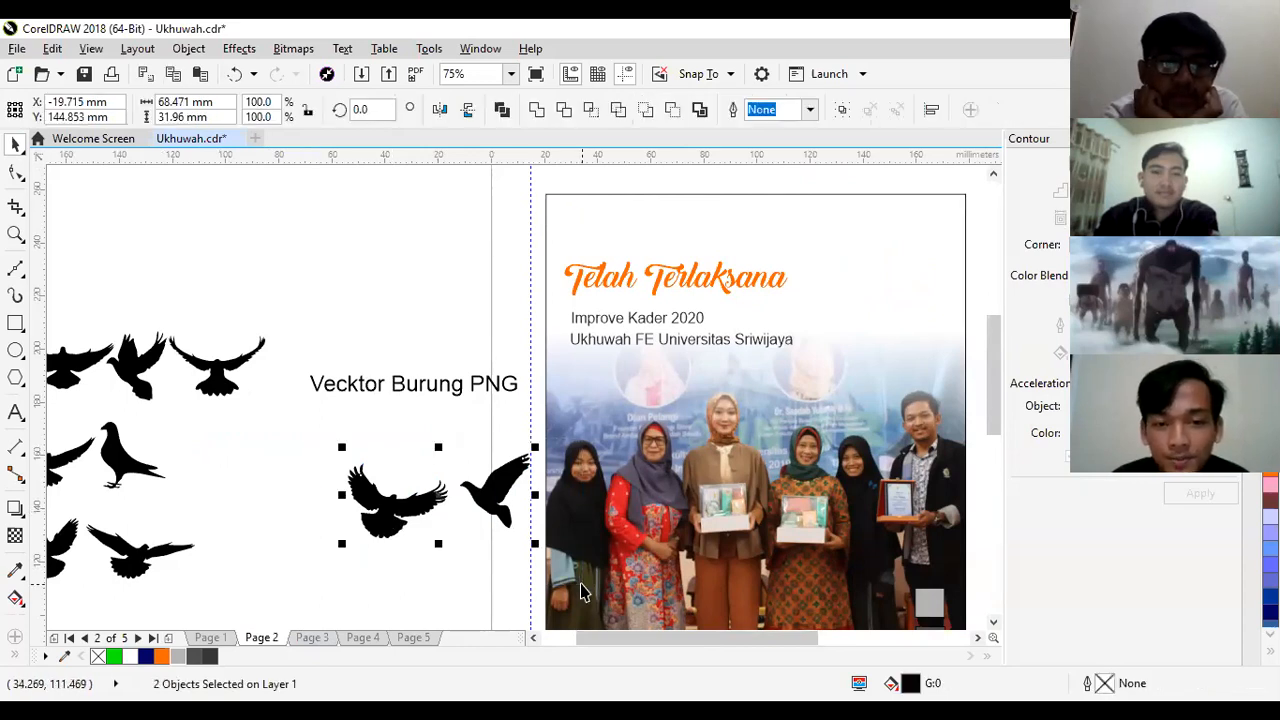
pyautogui.rightClick(491, 493)
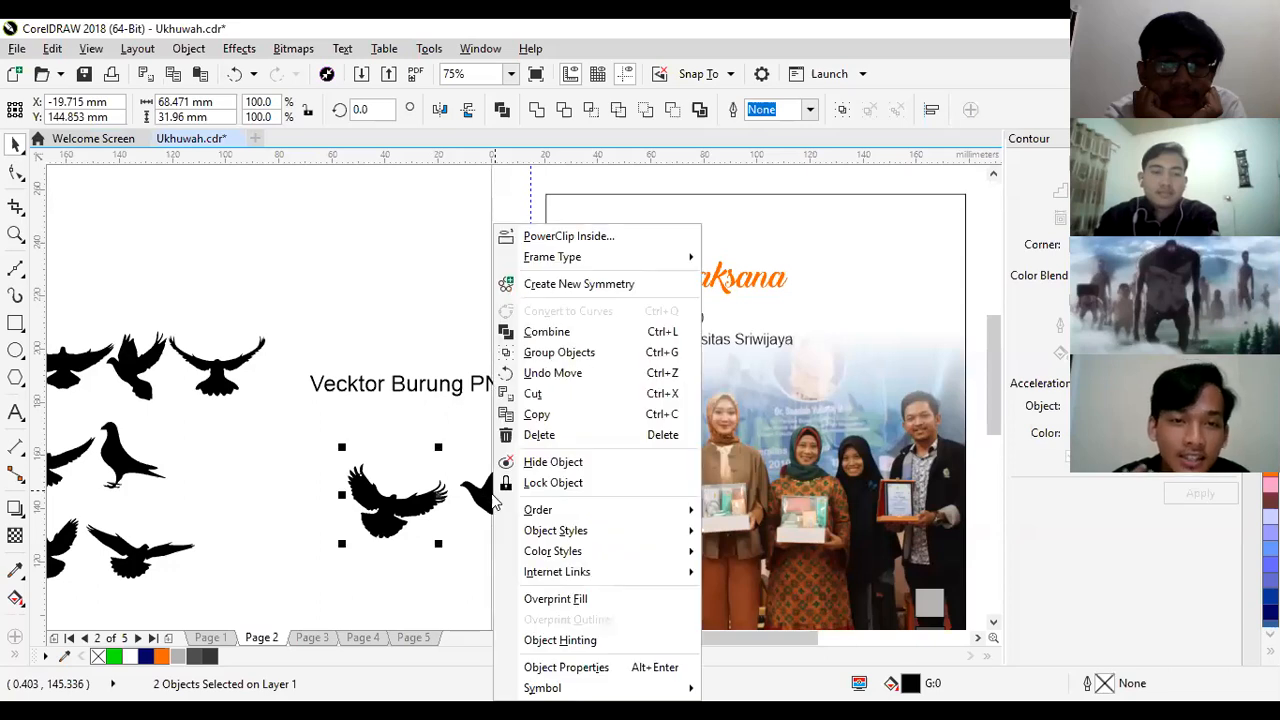
pyautogui.click(585, 360)
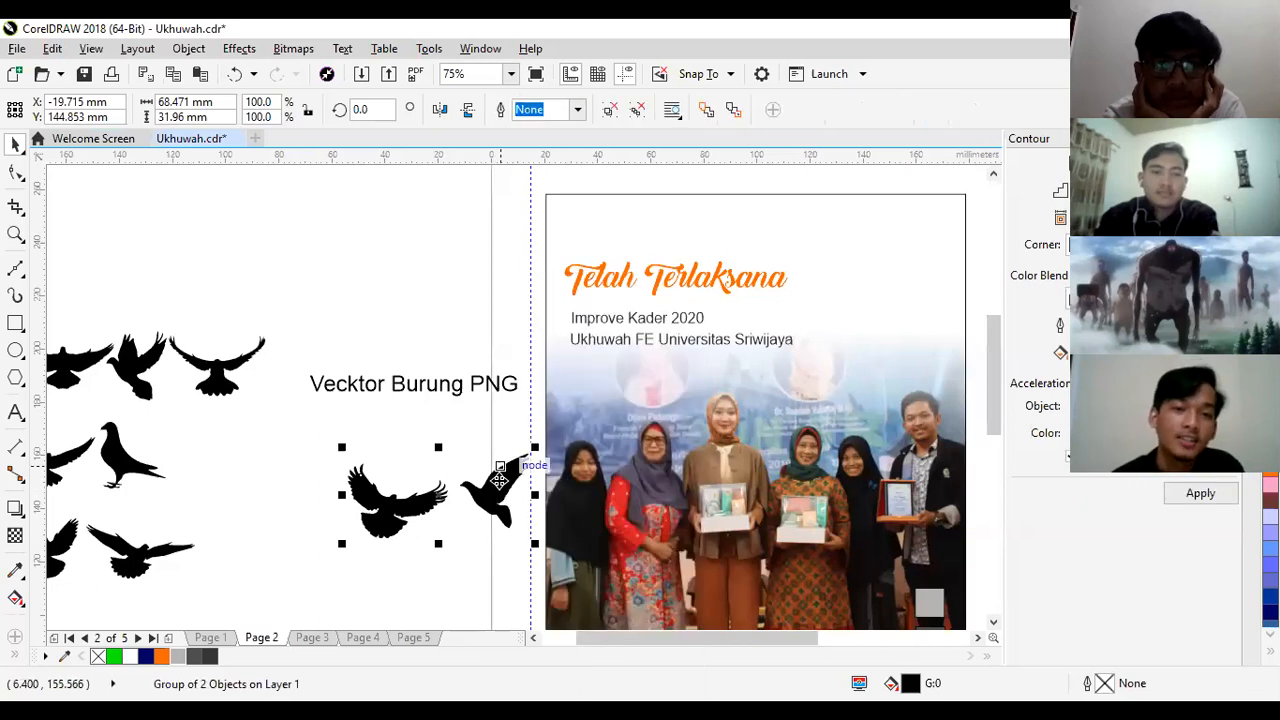
pyautogui.moveTo(494, 488); pyautogui.dragTo(456, 490)
pyautogui.click(451, 434)
pyautogui.click(437, 276)
pyautogui.click(425, 562)
pyautogui.click(444, 601)
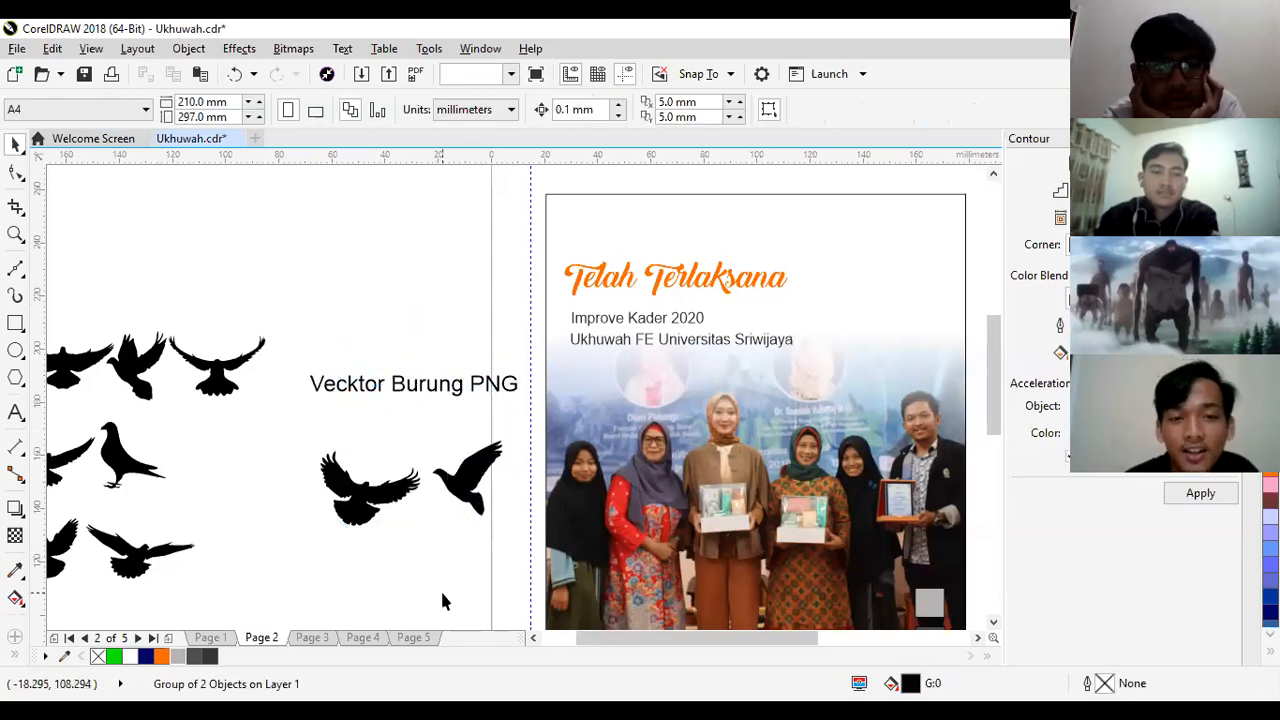
# - Ungroup the two birds and move the side-view bird on its own up to the end of the "Vecktor Burung PNG" text
pyautogui.click(455, 490)
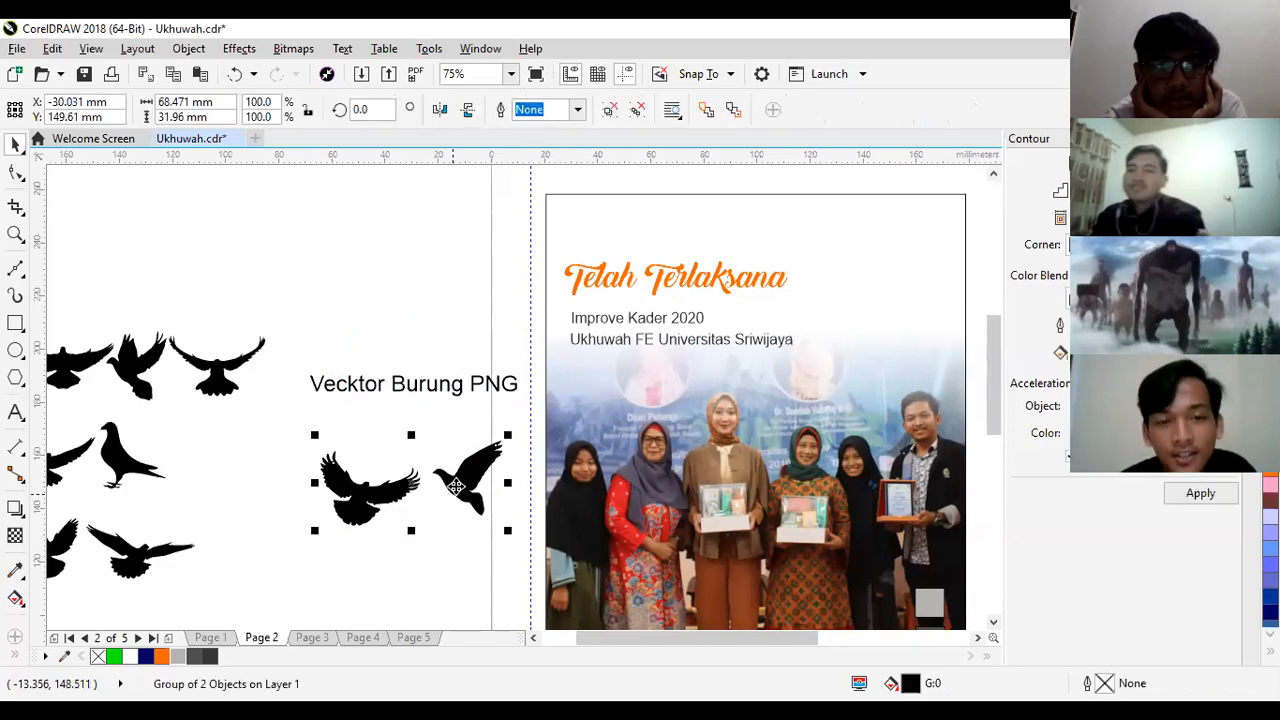
pyautogui.rightClick(456, 490)
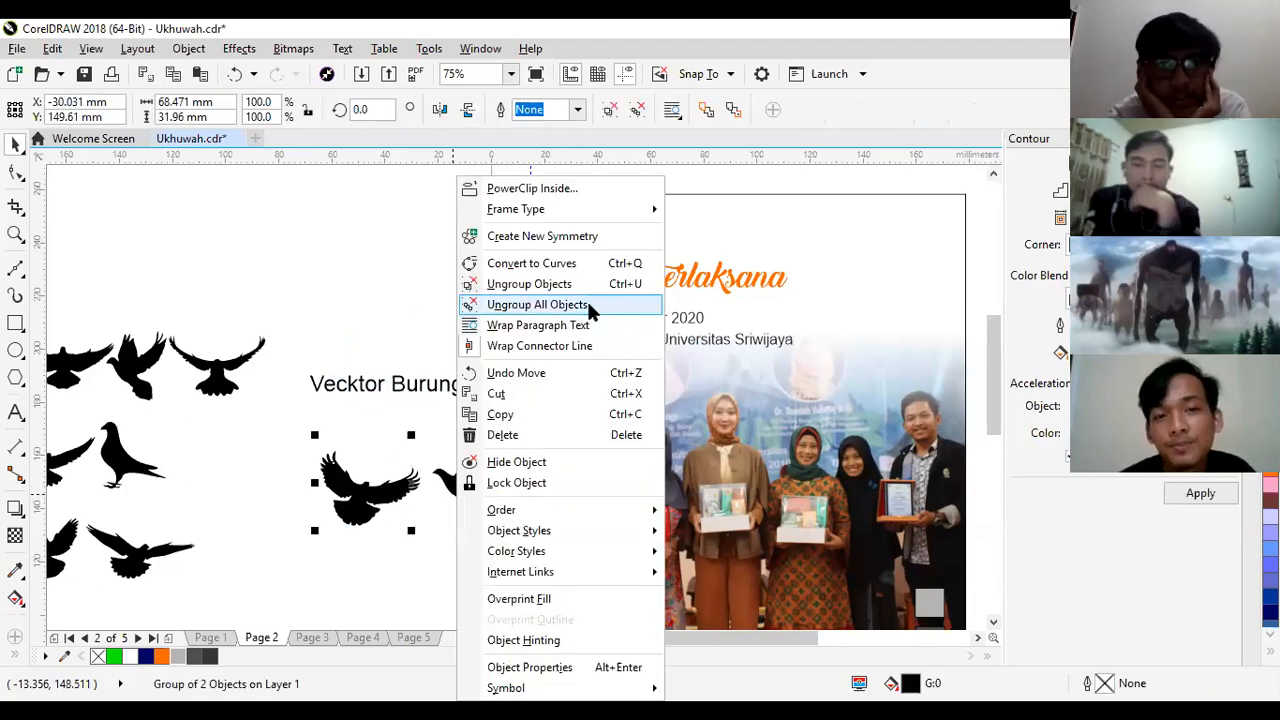
pyautogui.click(529, 284)
pyautogui.click(473, 553)
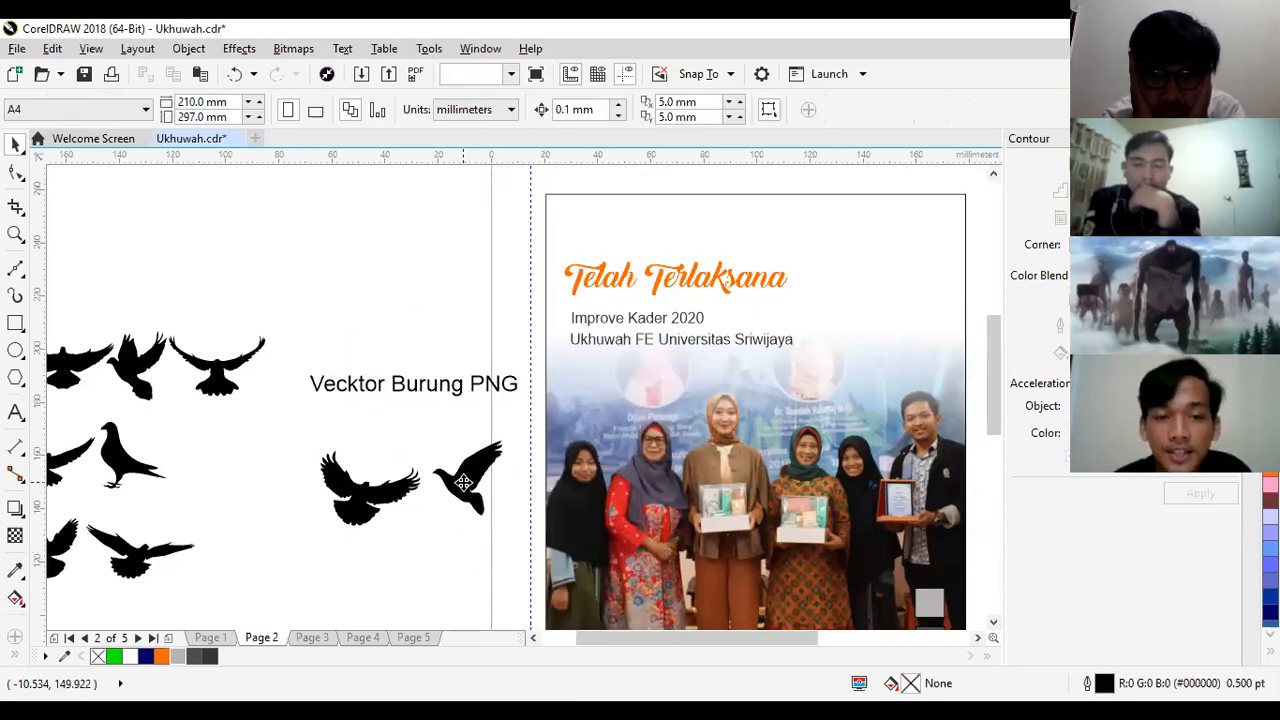
pyautogui.click(463, 483)
pyautogui.moveTo(463, 483); pyautogui.dragTo(505, 445)
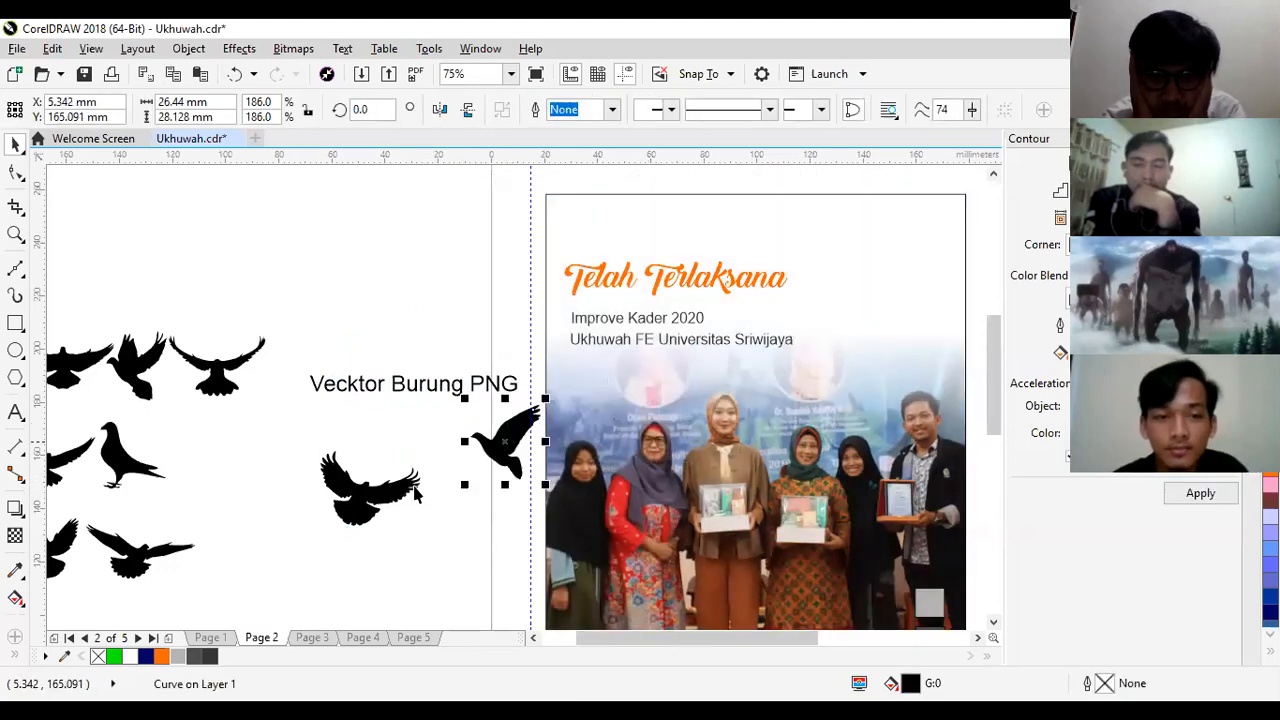
# - Delete all the leftover traced birds, keeping only the two separated ones
pyautogui.click(392, 500)
pyautogui.moveTo(300, 572); pyautogui.dragTo(68, 302)
pyautogui.press('Delete')
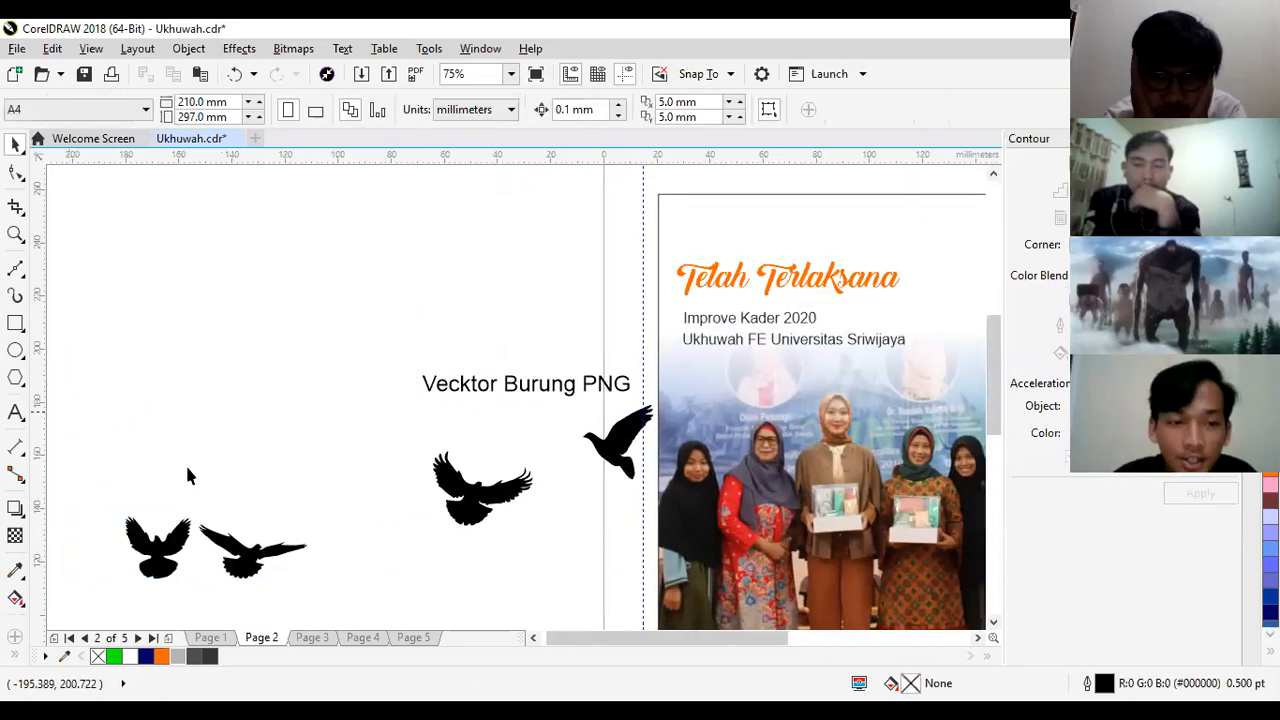
pyautogui.click(150, 577)
pyautogui.keyDown('shift'); pyautogui.click(232, 562); pyautogui.keyUp('shift')
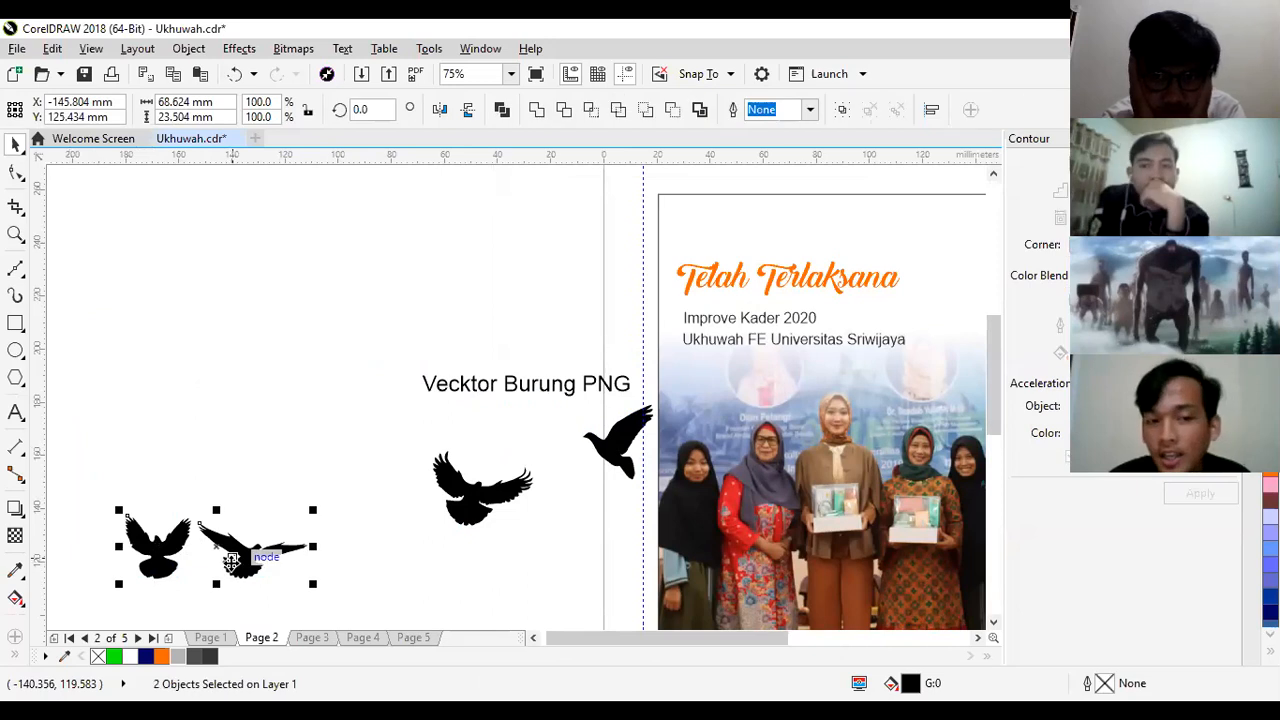
pyautogui.press('Delete')
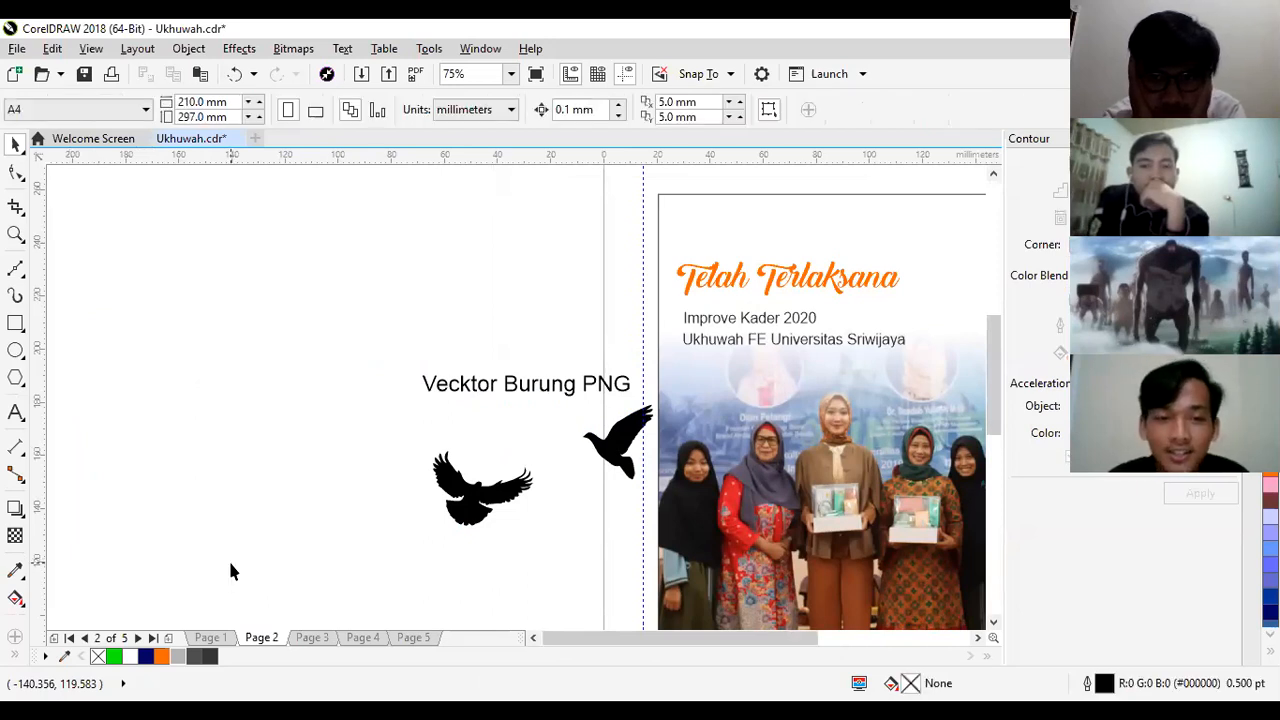
# - Place the side-view bird at the end of the "Telah Terlaksana" title, about 14 × 15 mm in size, and fill it with Orange (#FF6600)
pyautogui.click(622, 443)
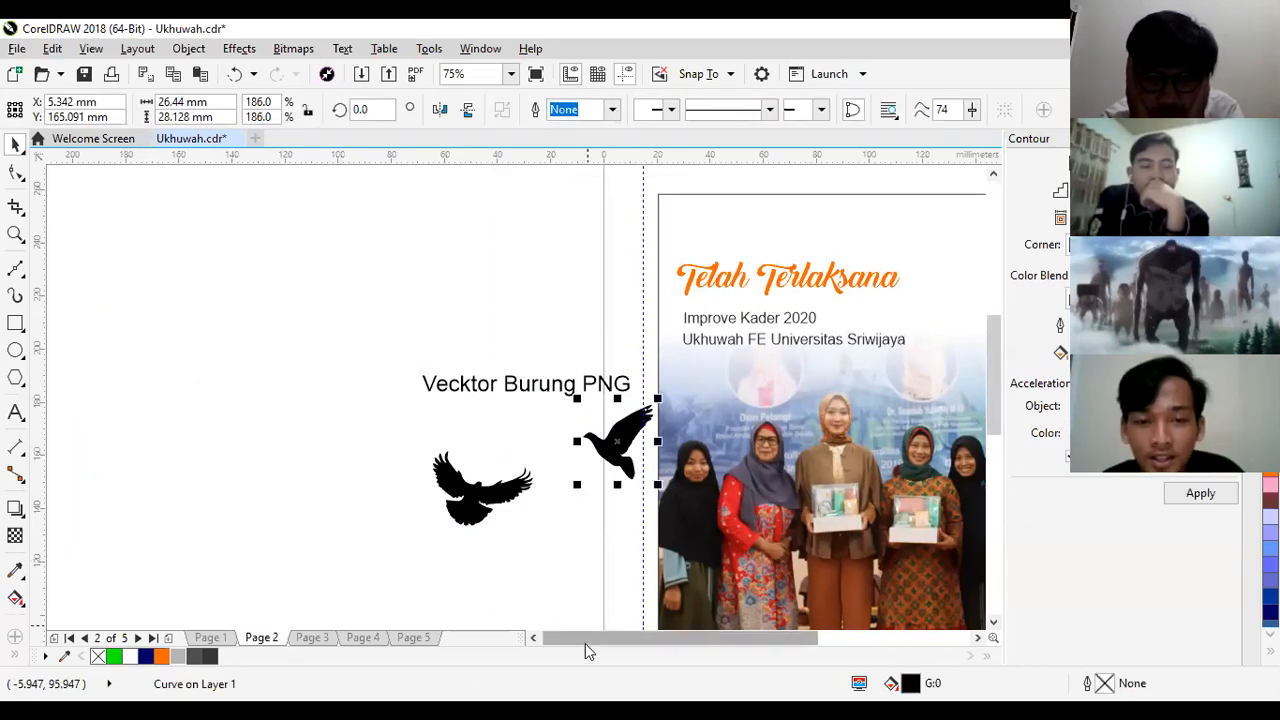
pyautogui.moveTo(582, 637); pyautogui.dragTo(614, 637)
pyautogui.moveTo(312, 440); pyautogui.dragTo(650, 277)
pyautogui.moveTo(664, 206); pyautogui.dragTo(624, 254)
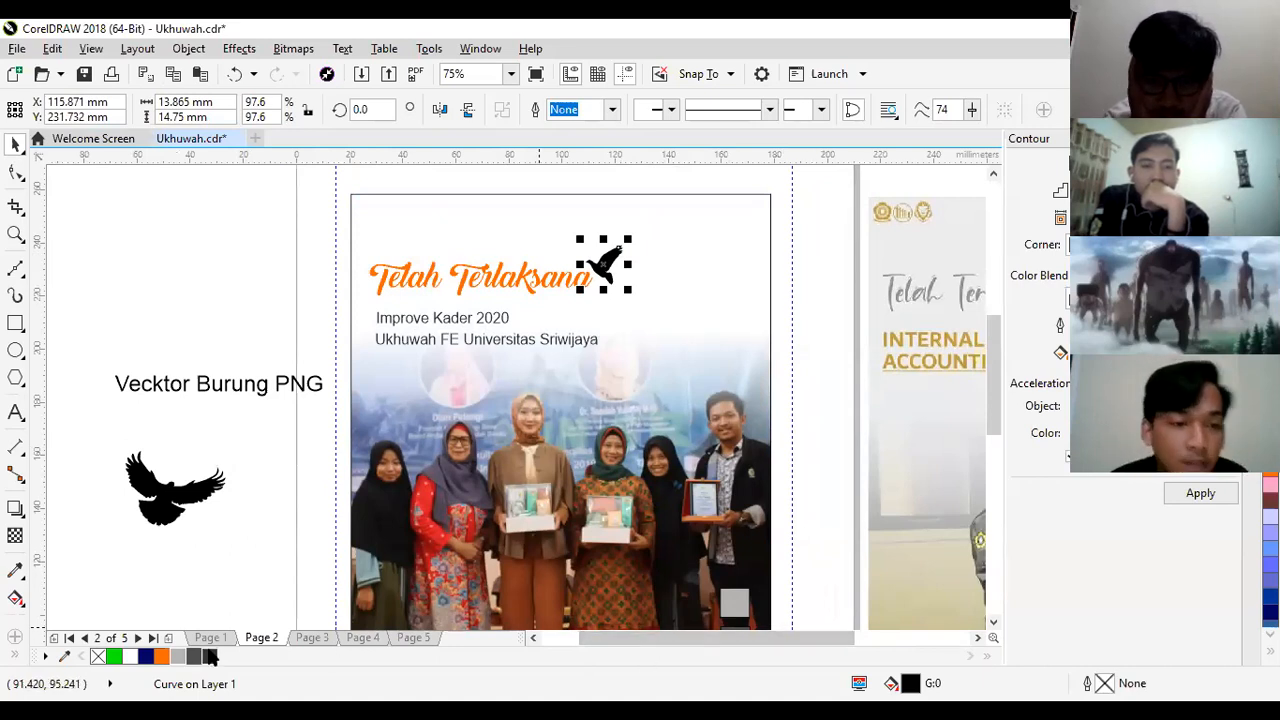
pyautogui.click(171, 652)
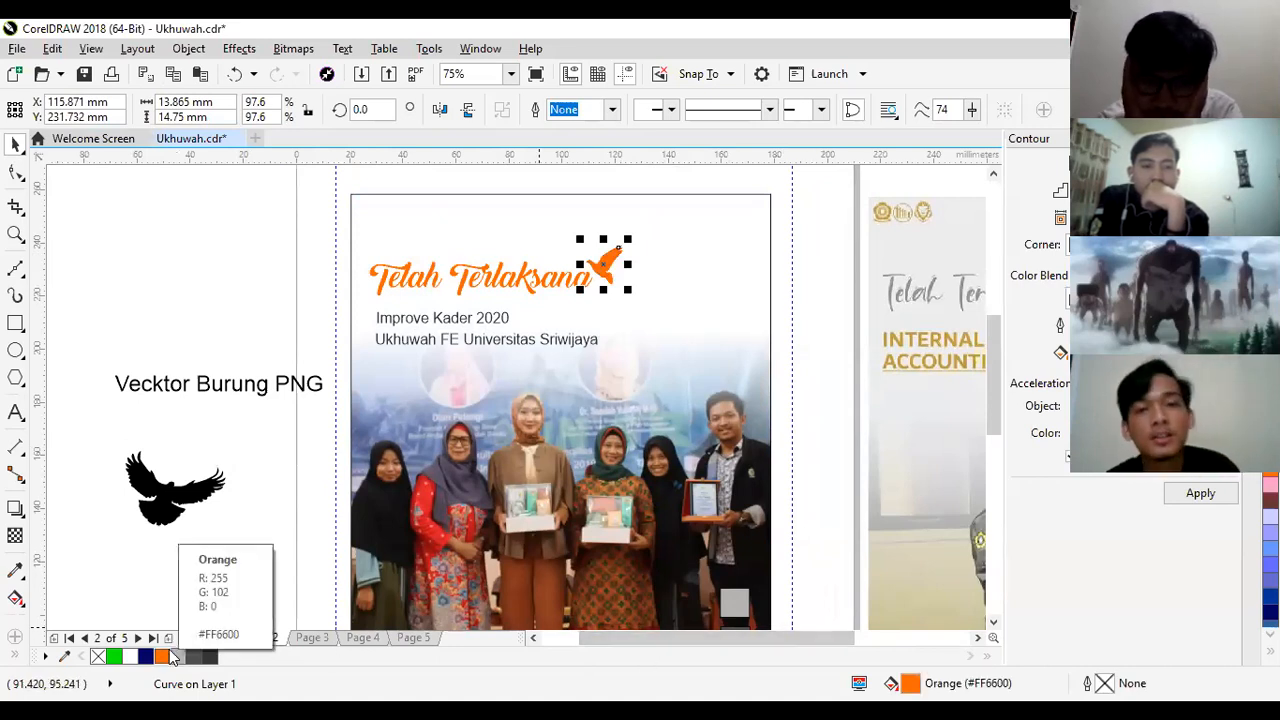
pyautogui.click(241, 477)
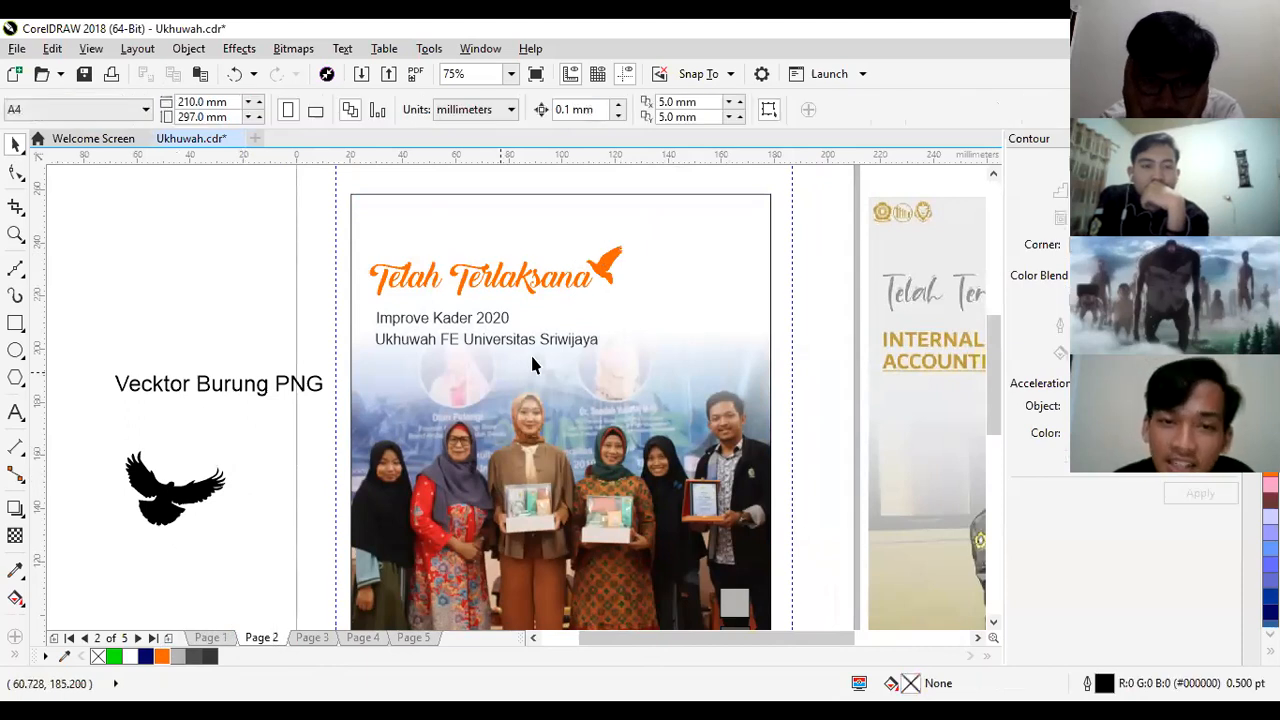
# - Apply a linear fountain fill to the bird beside the title, running from orange at its upper right to yellow #F2E71D at its lower left
pyautogui.click(601, 268)
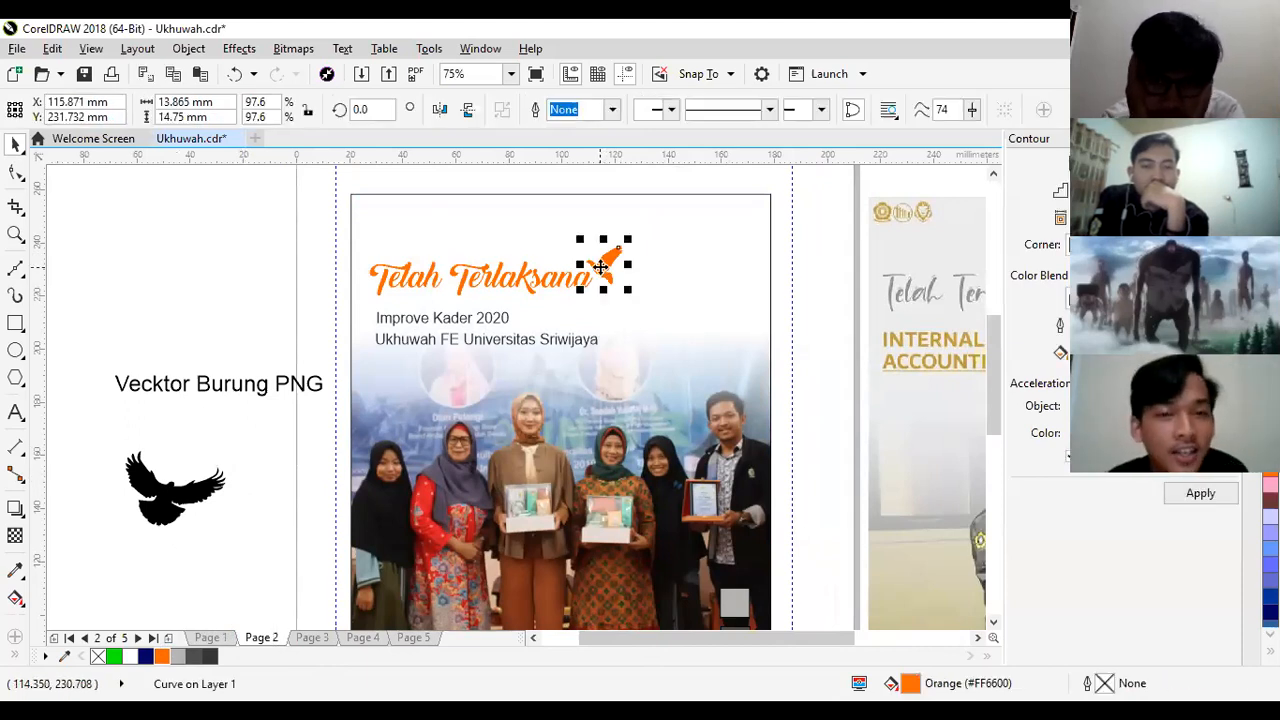
pyautogui.click(17, 597)
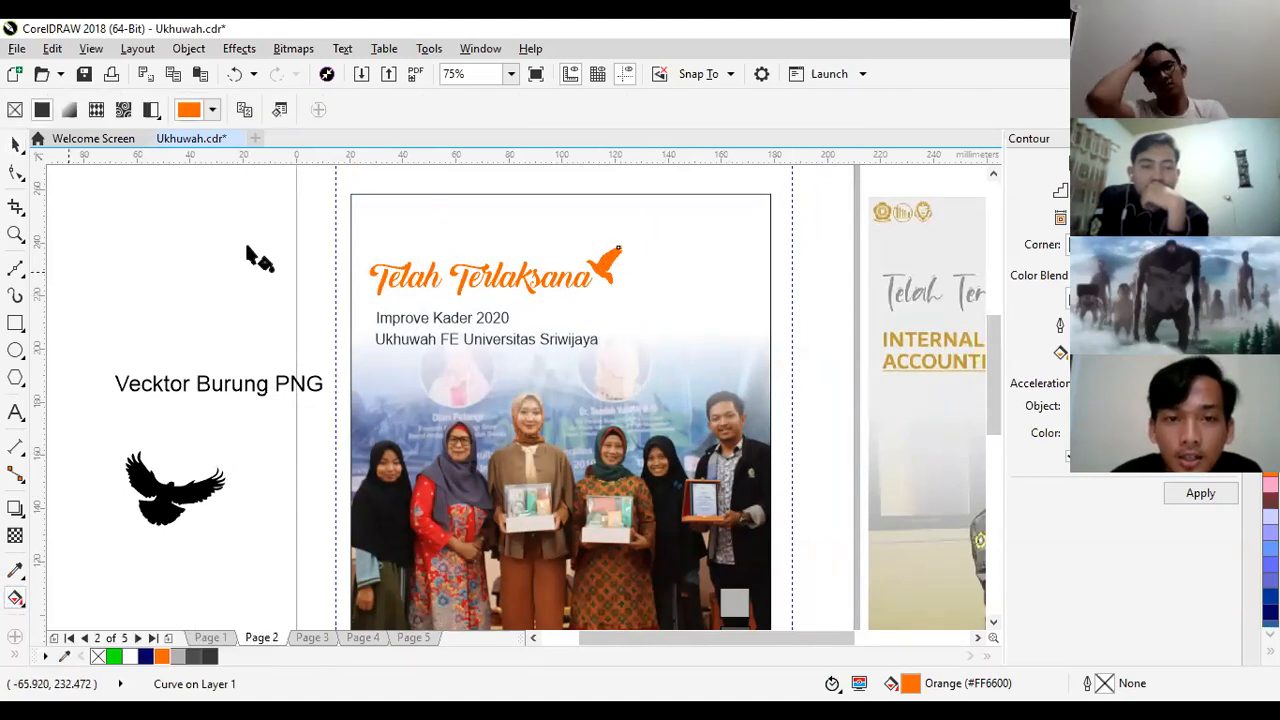
pyautogui.click(15, 146)
pyautogui.moveTo(291, 246); pyautogui.dragTo(604, 263)
pyautogui.click(604, 263)
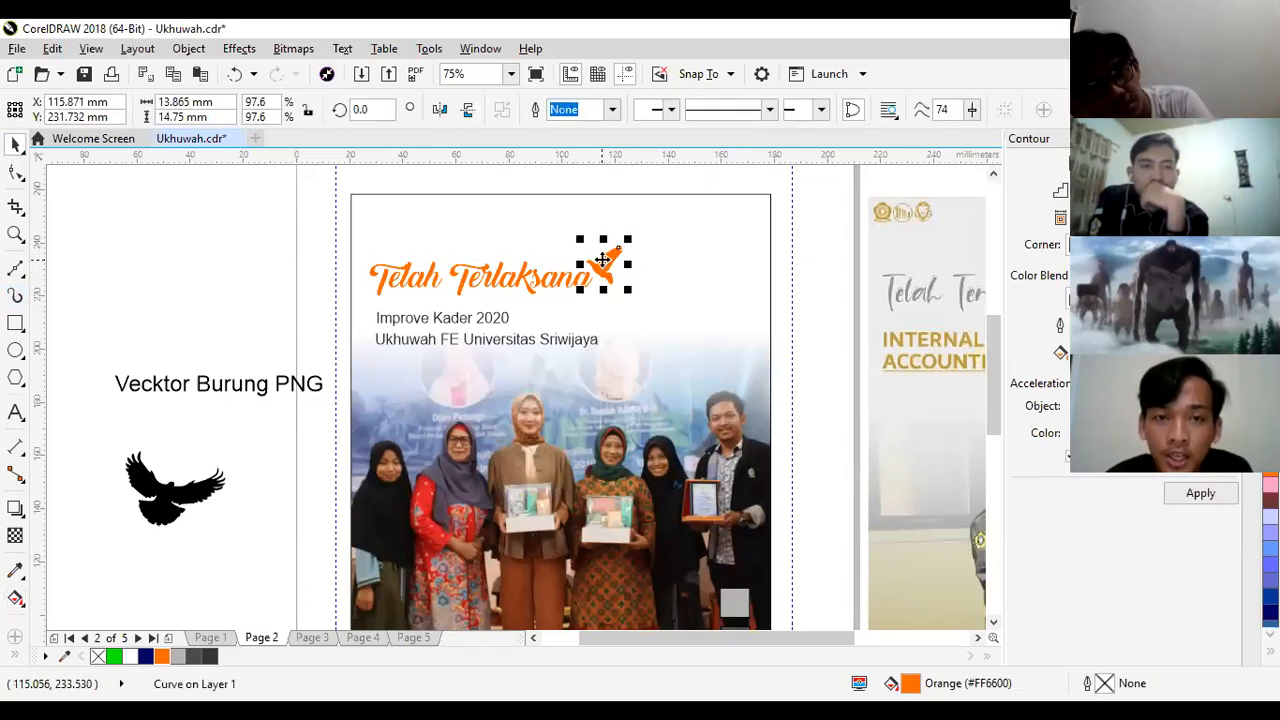
pyautogui.click(15, 598)
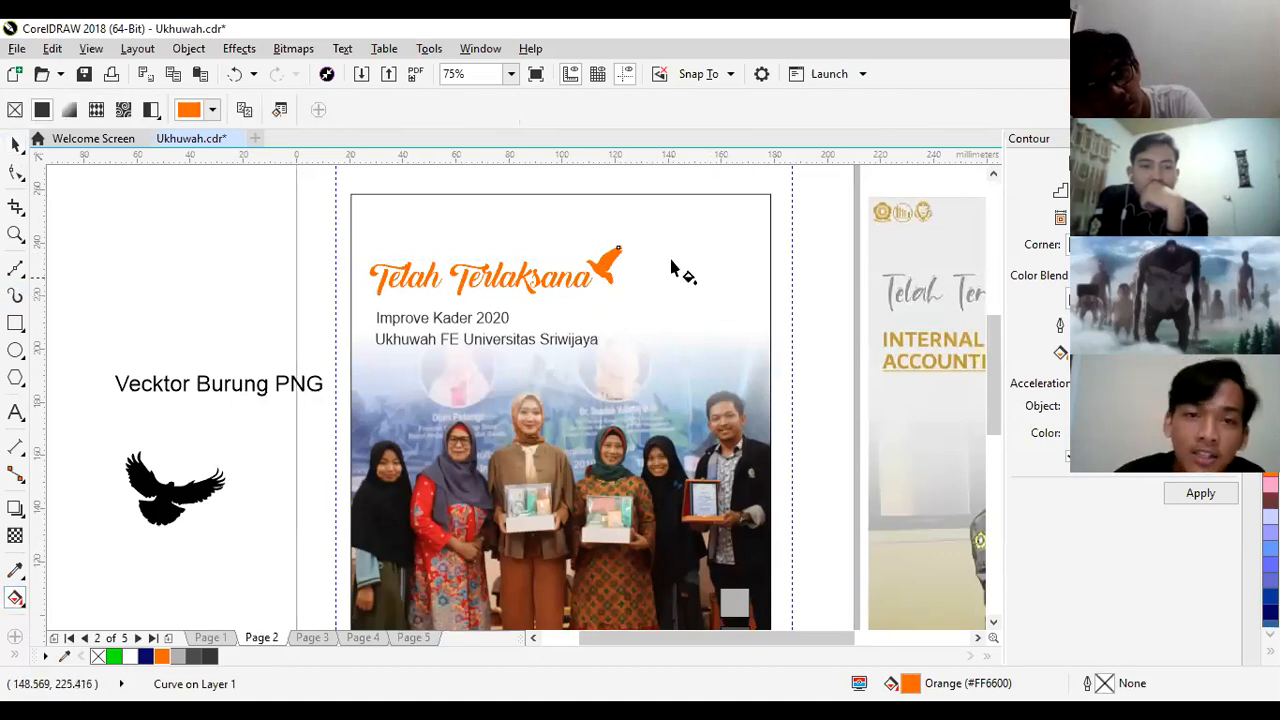
pyautogui.moveTo(667, 221); pyautogui.dragTo(526, 316)
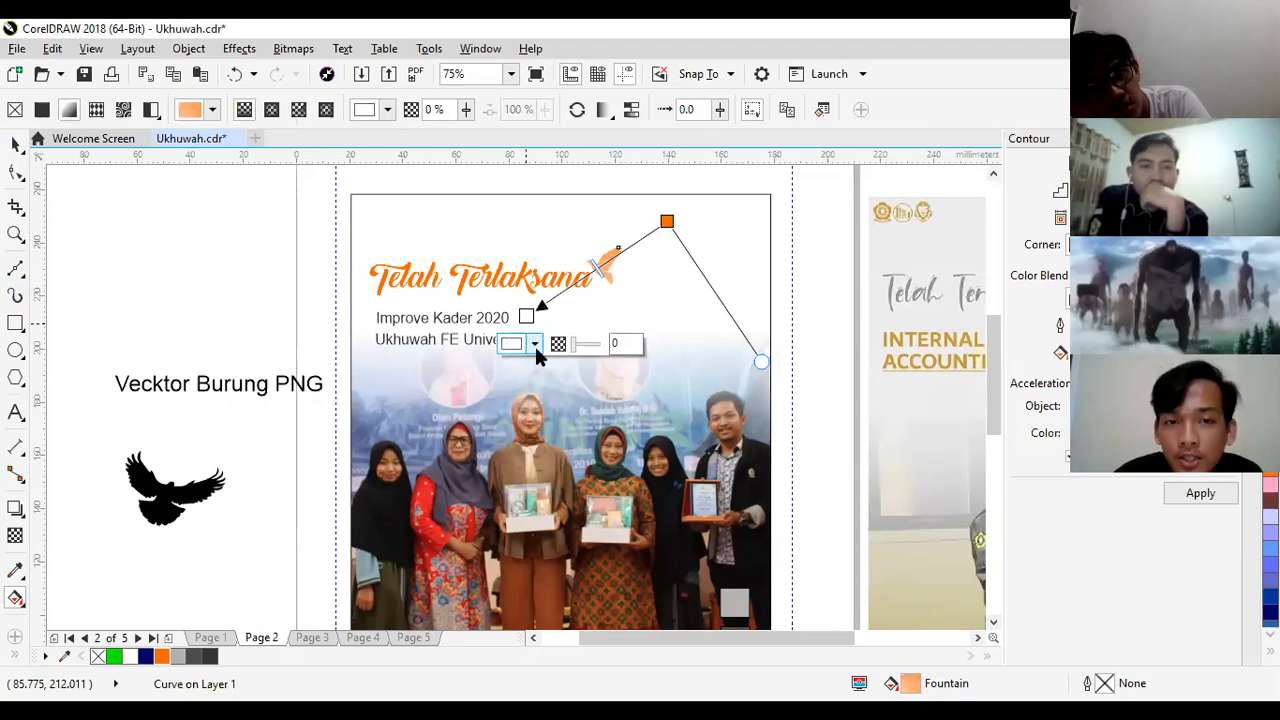
pyautogui.click(535, 344)
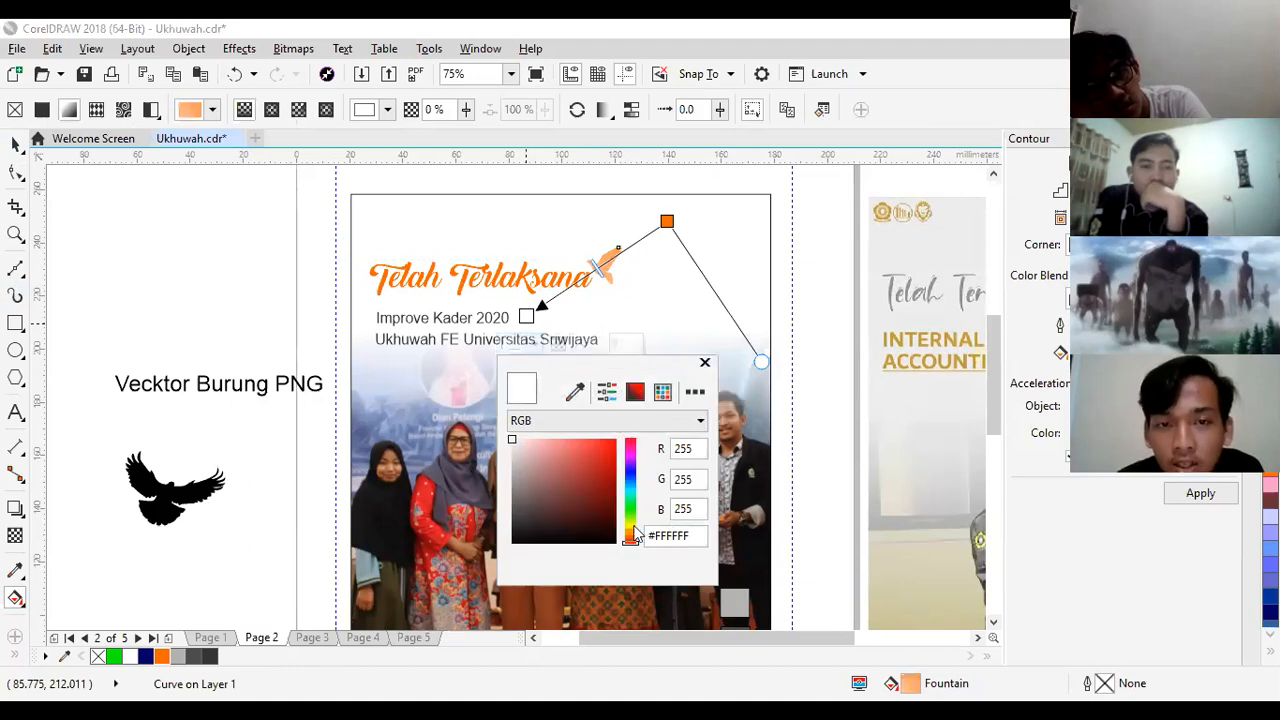
pyautogui.click(632, 526)
pyautogui.click(603, 443)
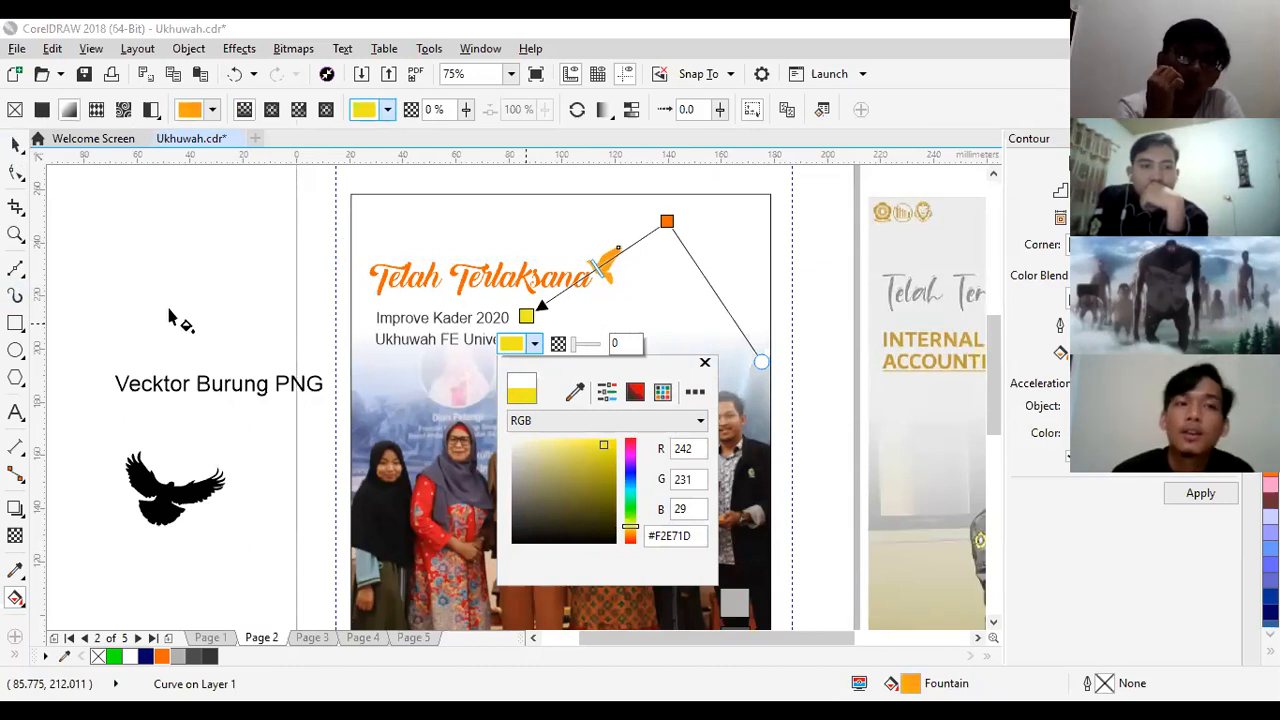
pyautogui.click(190, 329)
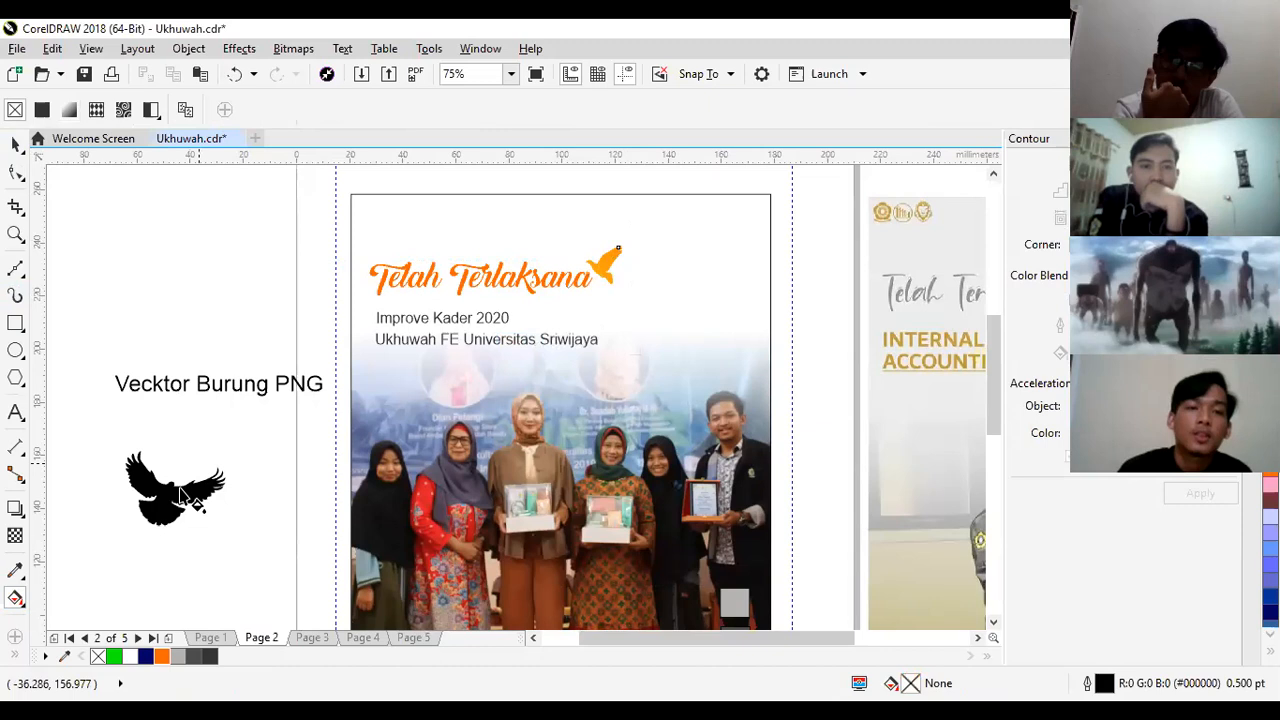
# - Try the spread-winged bird on the poster below the title at about 21 × 16 mm, then delete it
pyautogui.click(15, 143)
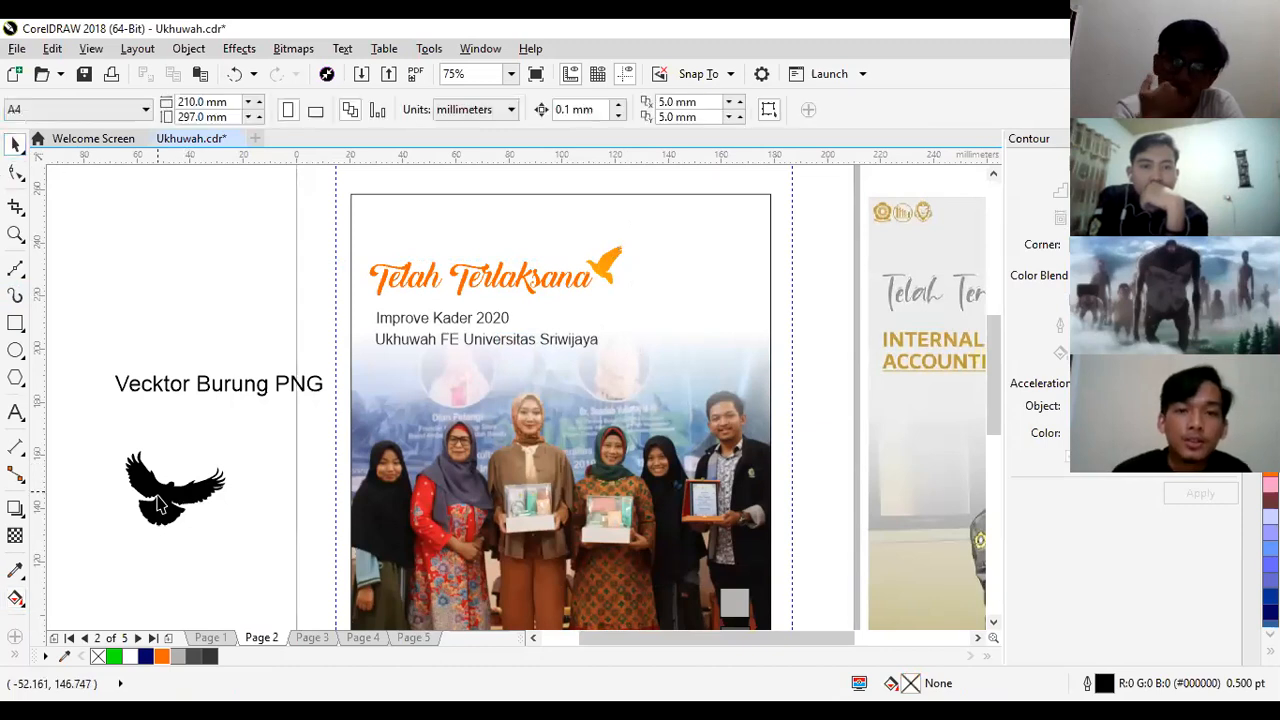
pyautogui.click(160, 505)
pyautogui.moveTo(160, 505); pyautogui.dragTo(672, 350)
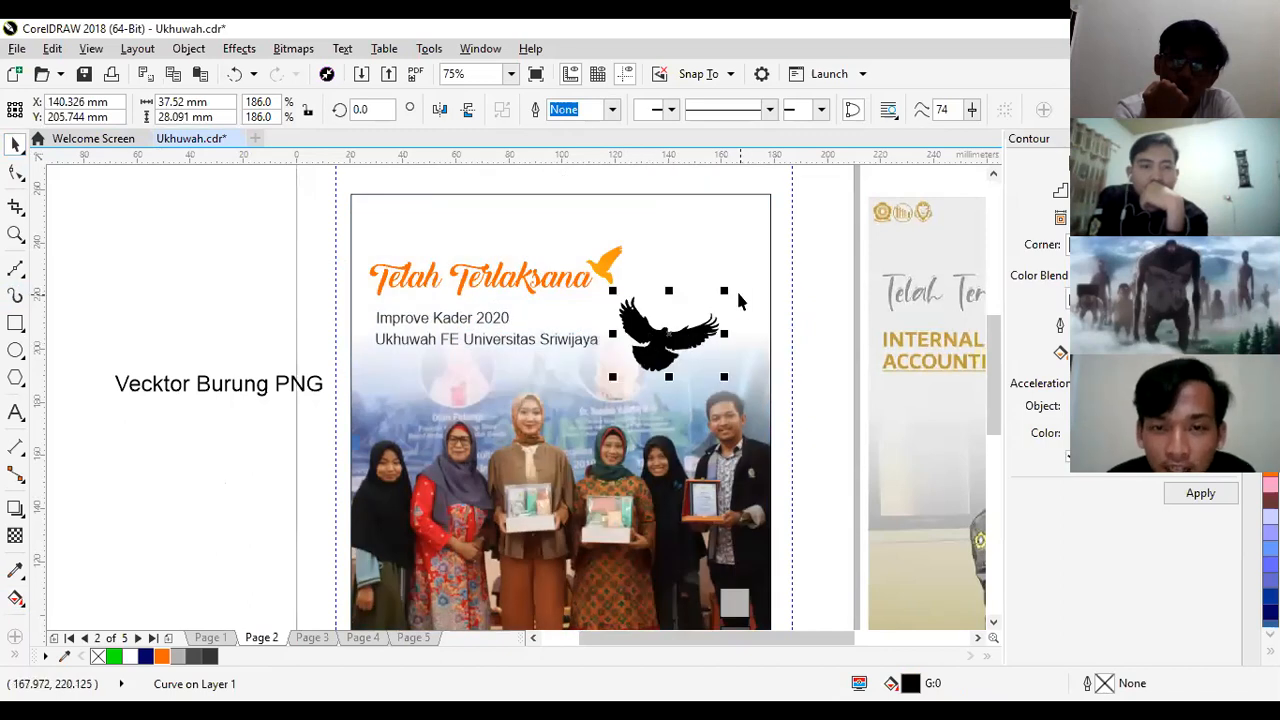
pyautogui.moveTo(730, 287); pyautogui.dragTo(610, 381)
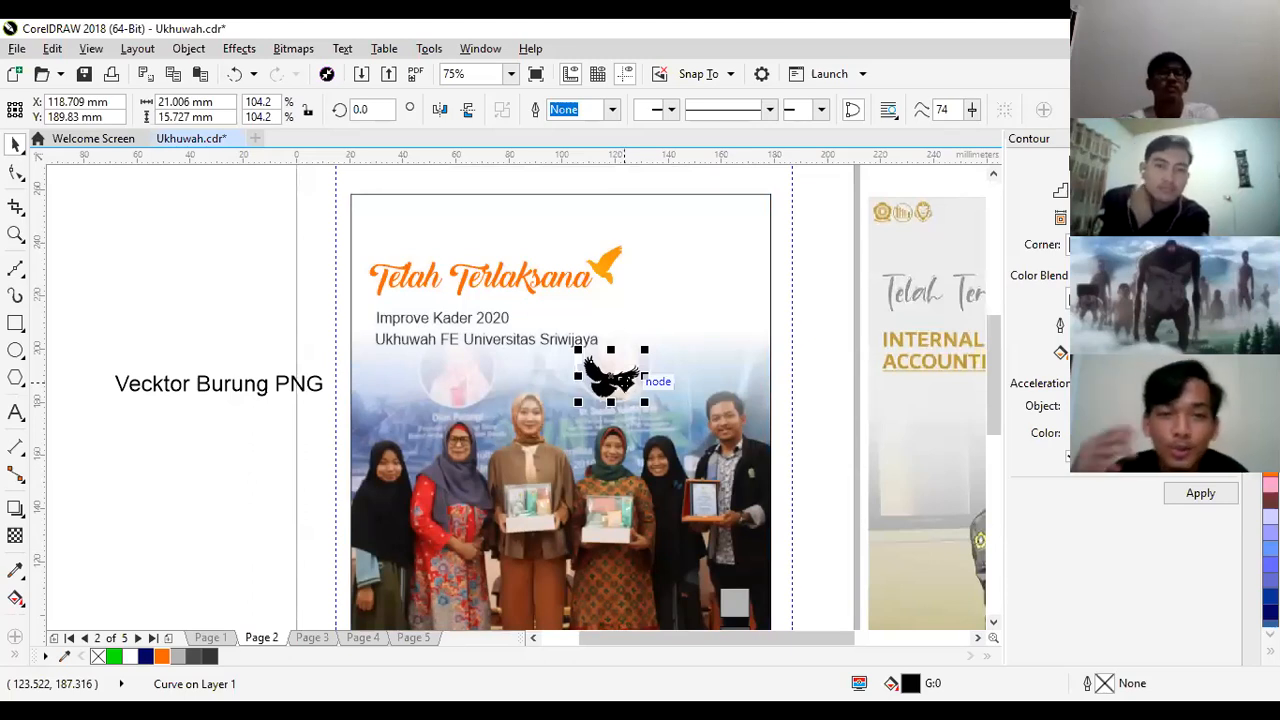
pyautogui.press('Delete')
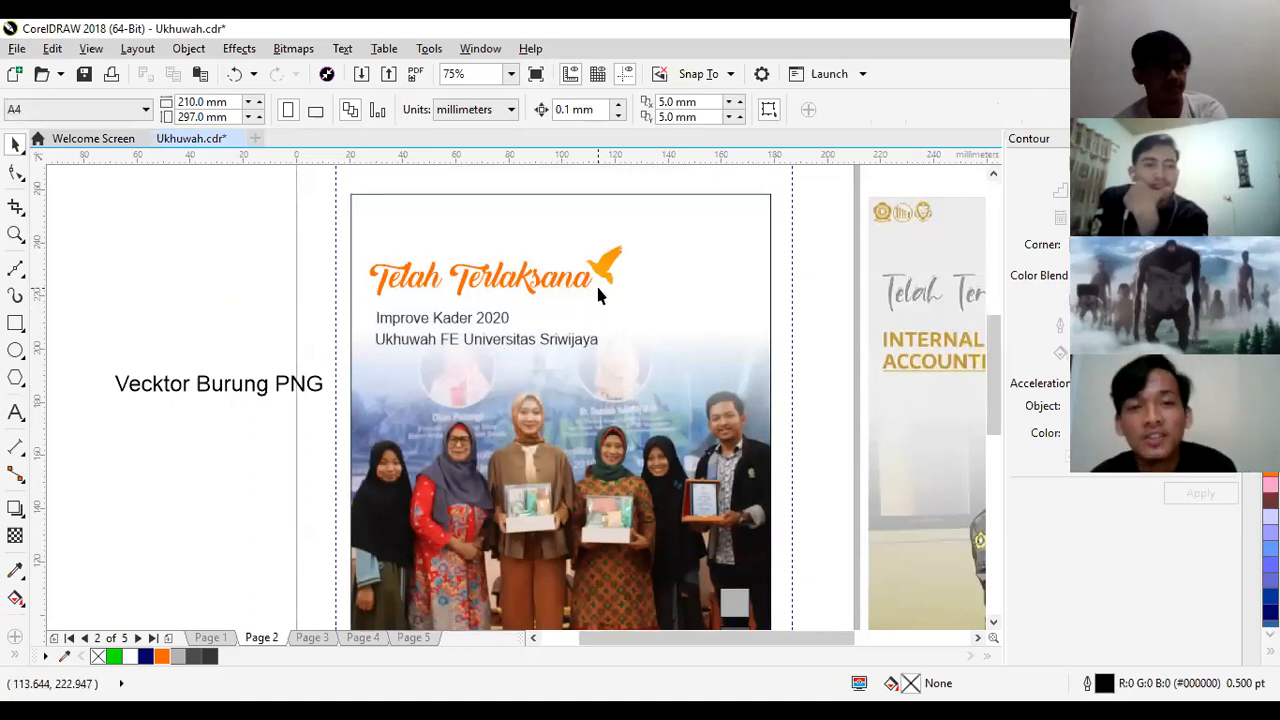
pyautogui.moveTo(717, 638); pyautogui.dragTo(783, 643)
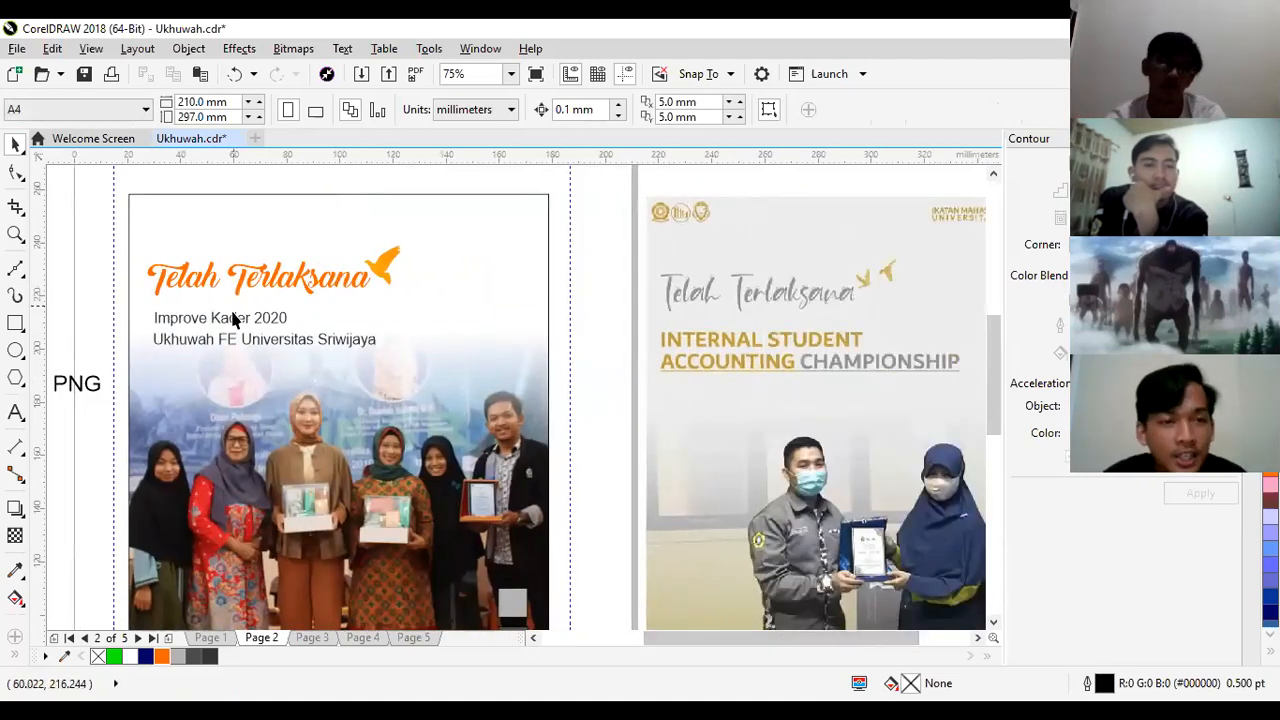
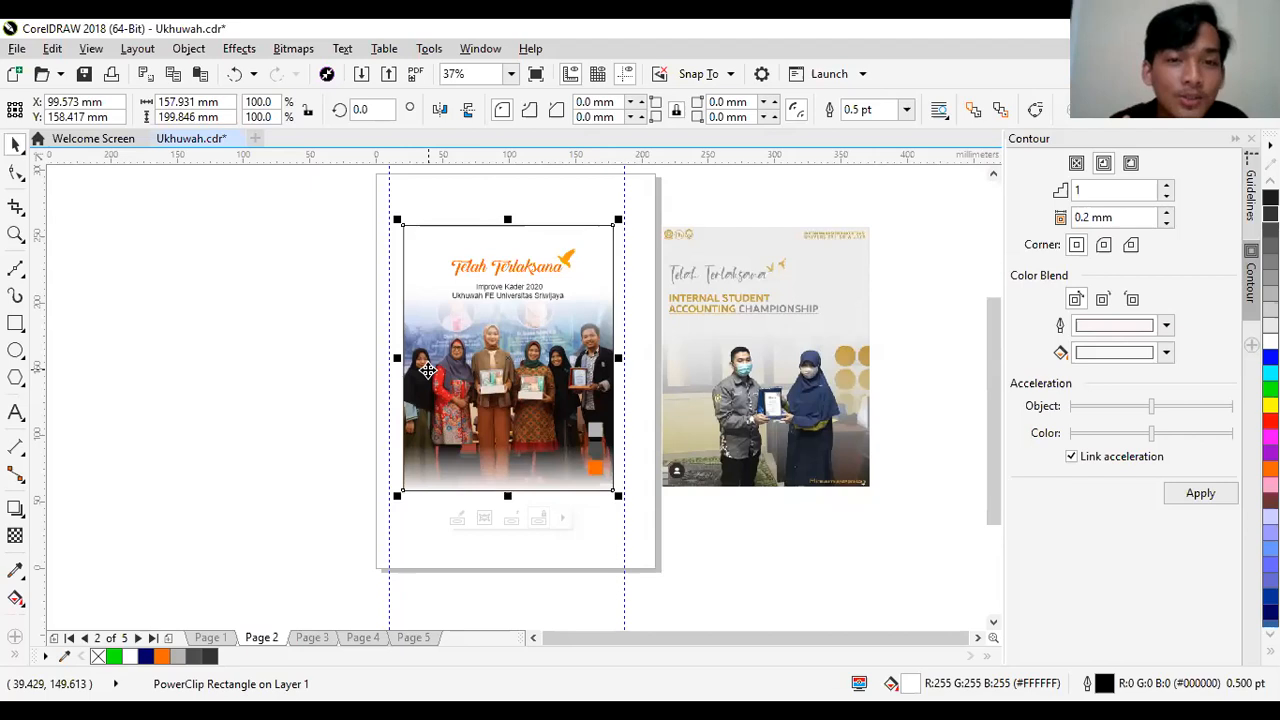
# - Remove the outline from the poster's frame rectangle on page 2 and delete the reference image beside the page
pyautogui.click(325, 248)
pyautogui.click(462, 365)
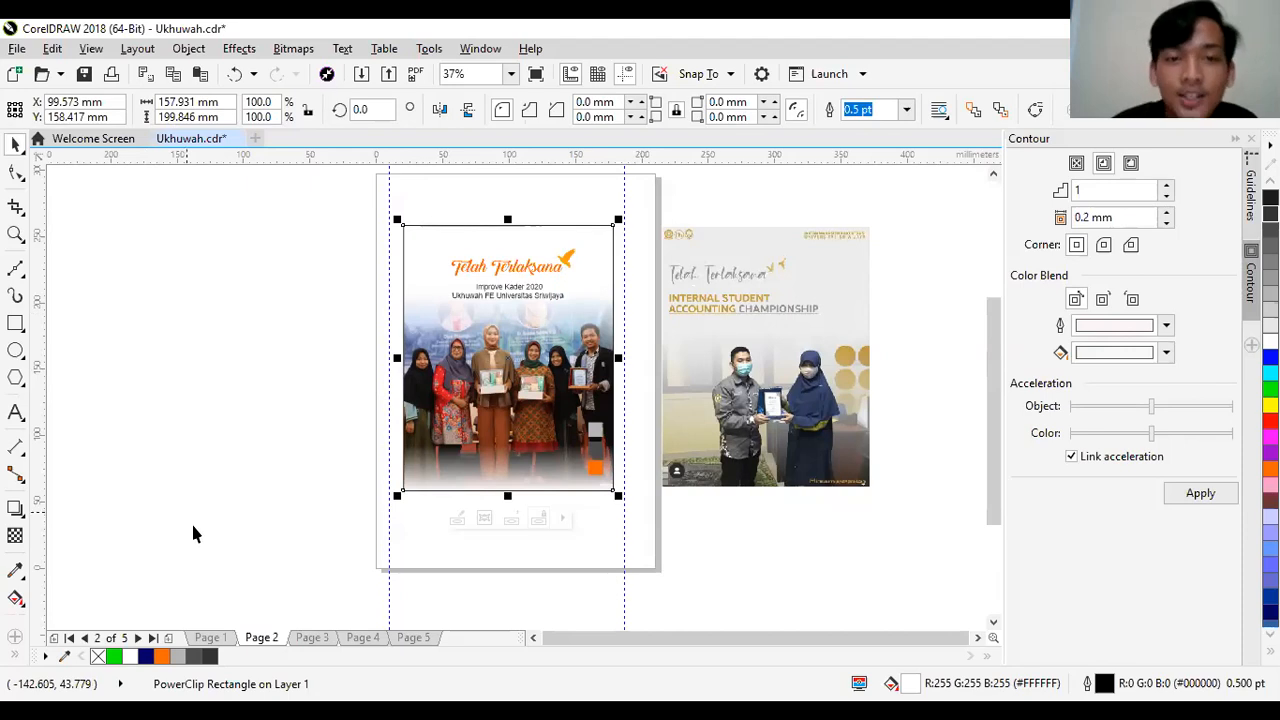
pyautogui.rightClick(98, 657)
pyautogui.click(765, 441)
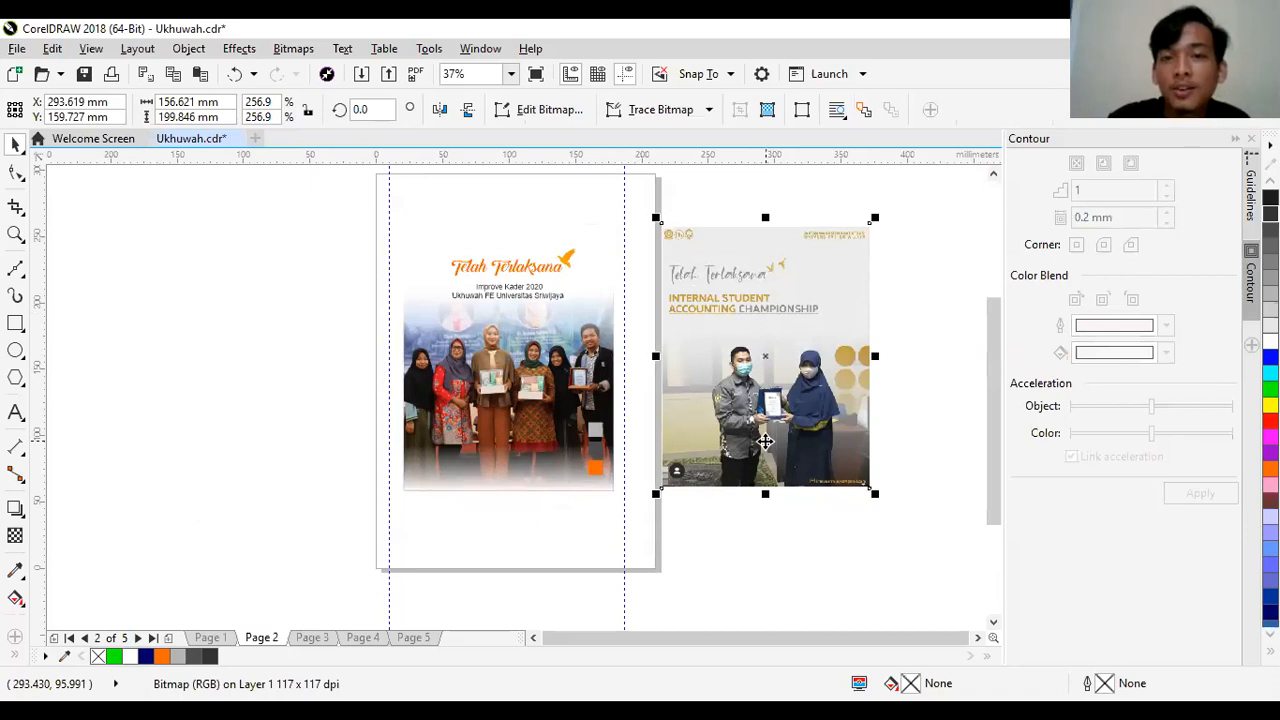
pyautogui.press('Delete')
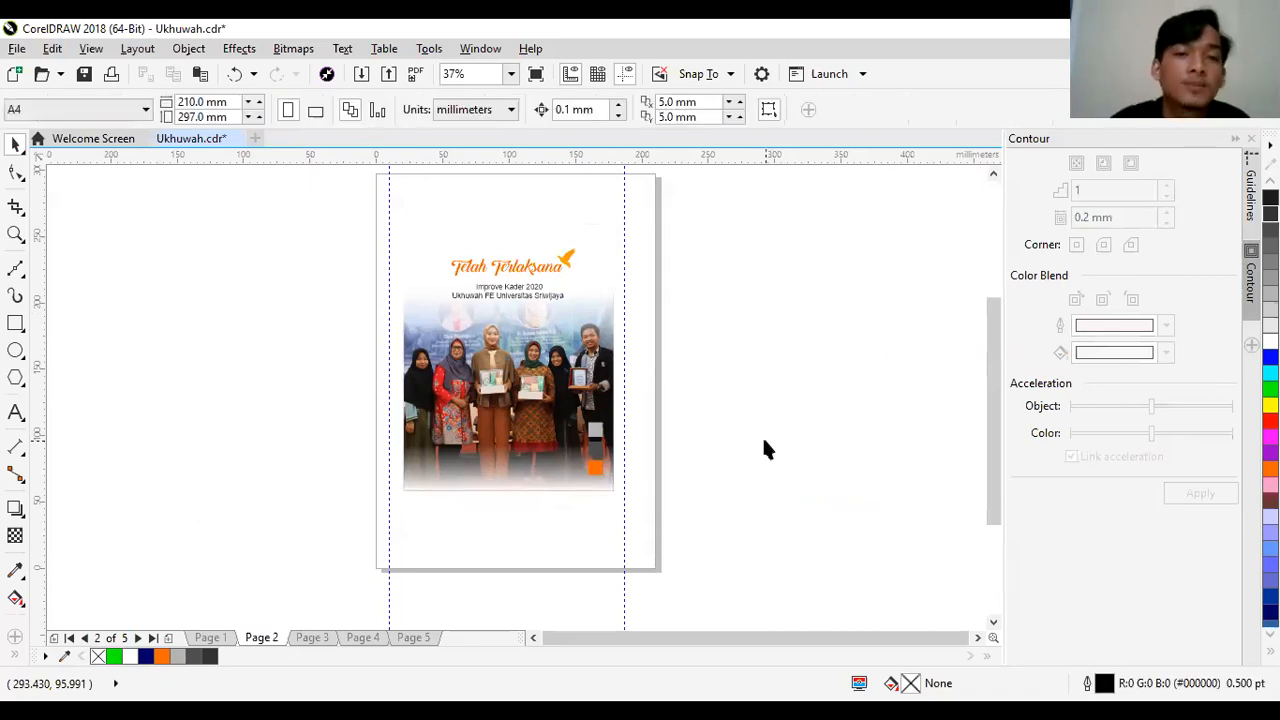
# - Open page 3 and move the "Pelatihan Desain" reference image off the page to its right side
pyautogui.click(318, 640)
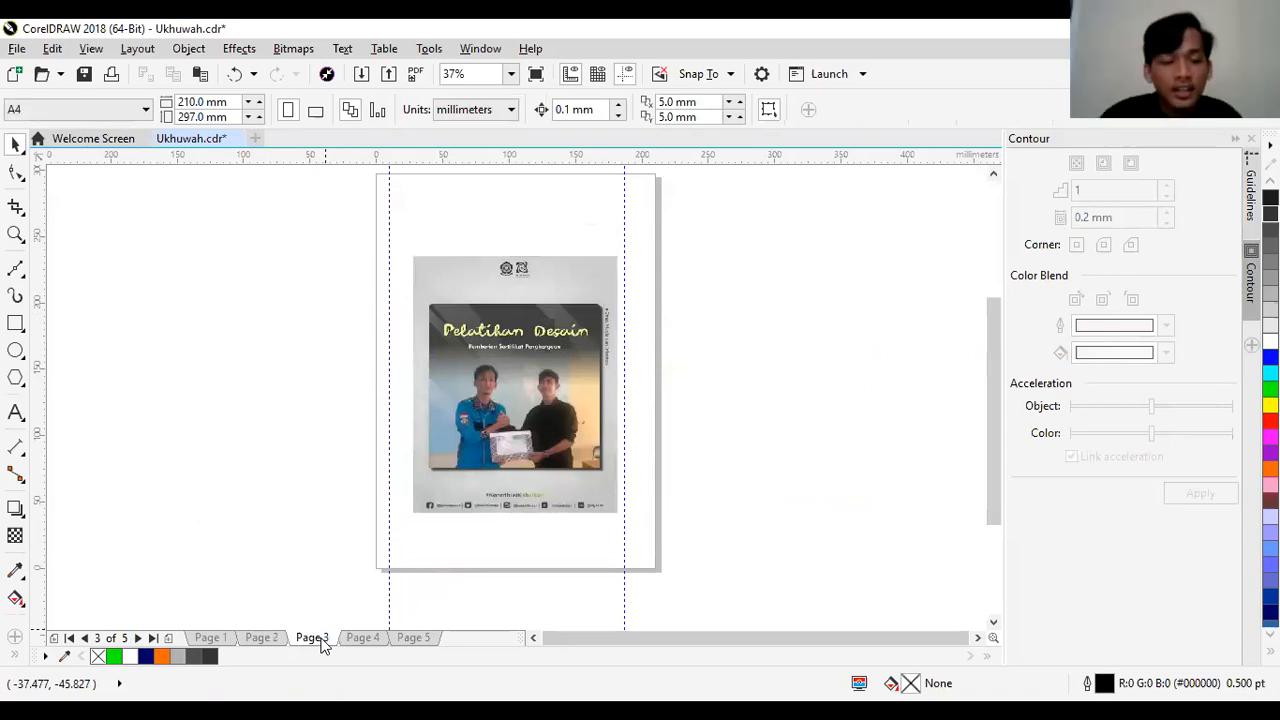
pyautogui.moveTo(463, 466); pyautogui.dragTo(718, 454)
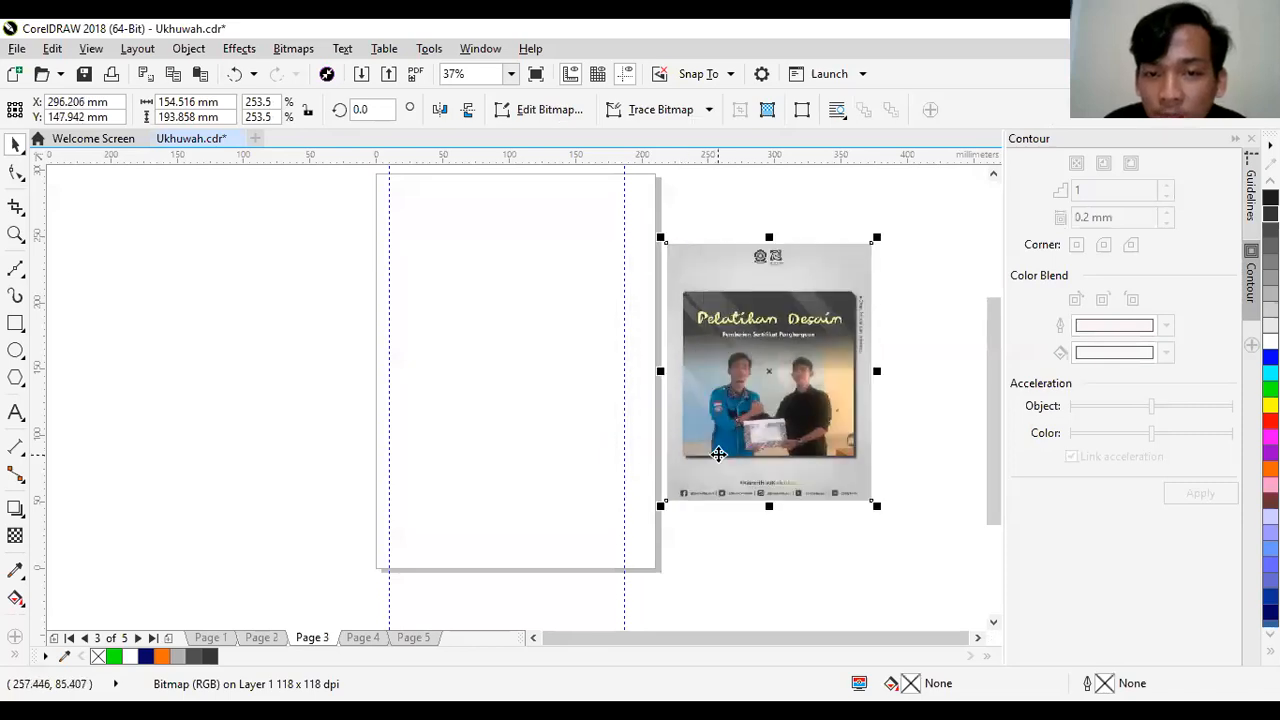
# - Examine the reference poster's layout, including its photo frame with shadow, hashtag line and social media footer
pyautogui.press('z')
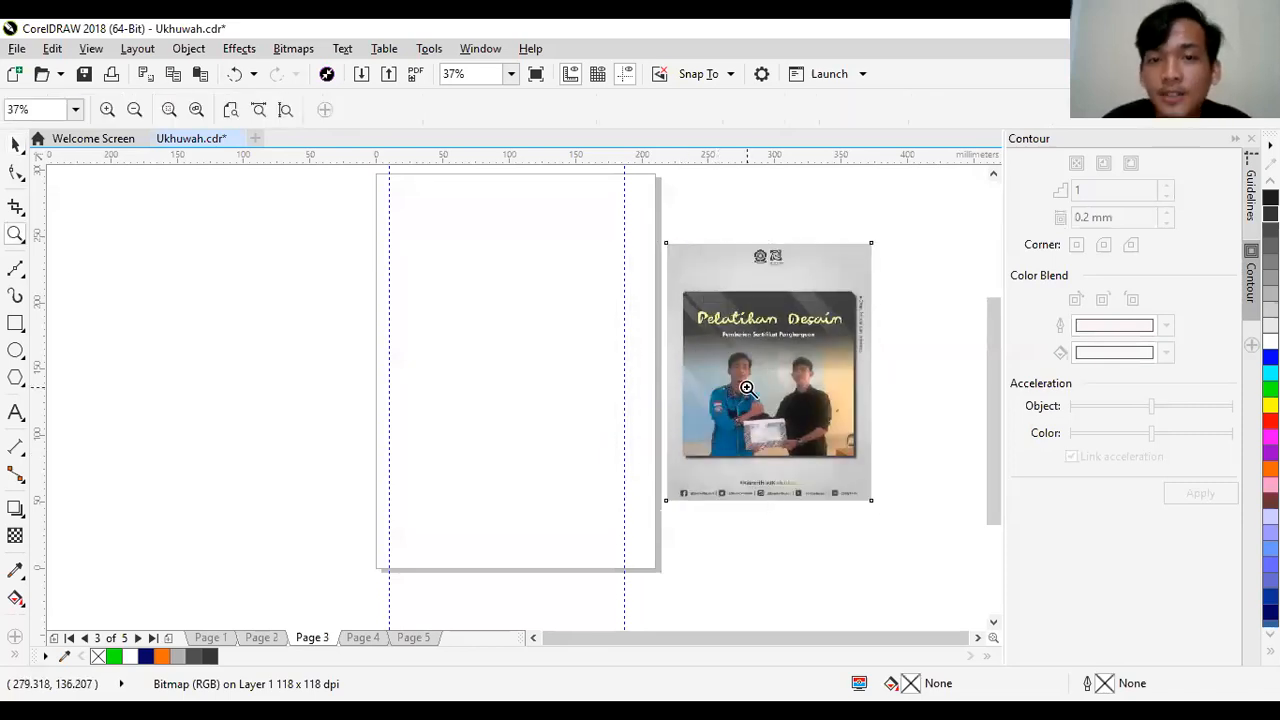
pyautogui.click(746, 388)
pyautogui.rightClick(748, 389)
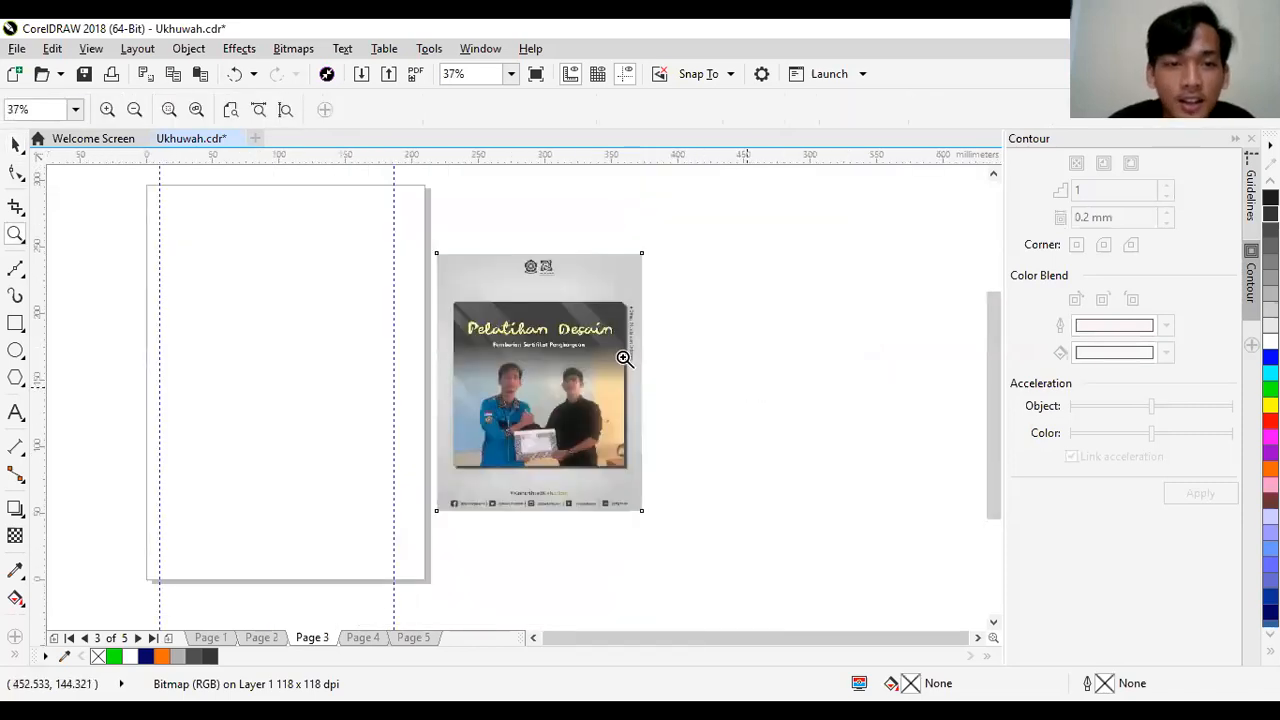
pyautogui.click(365, 377)
pyautogui.rightClick(365, 377)
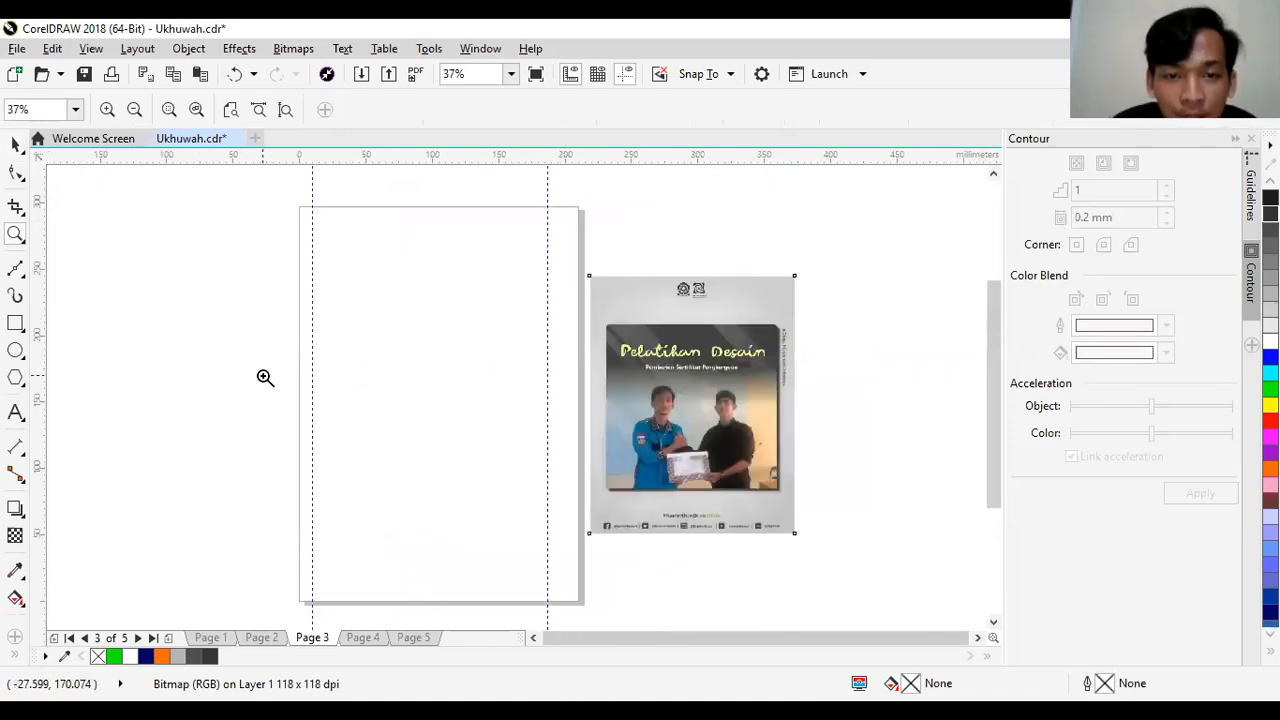
pyautogui.click(694, 421)
pyautogui.moveTo(992, 412); pyautogui.dragTo(992, 395)
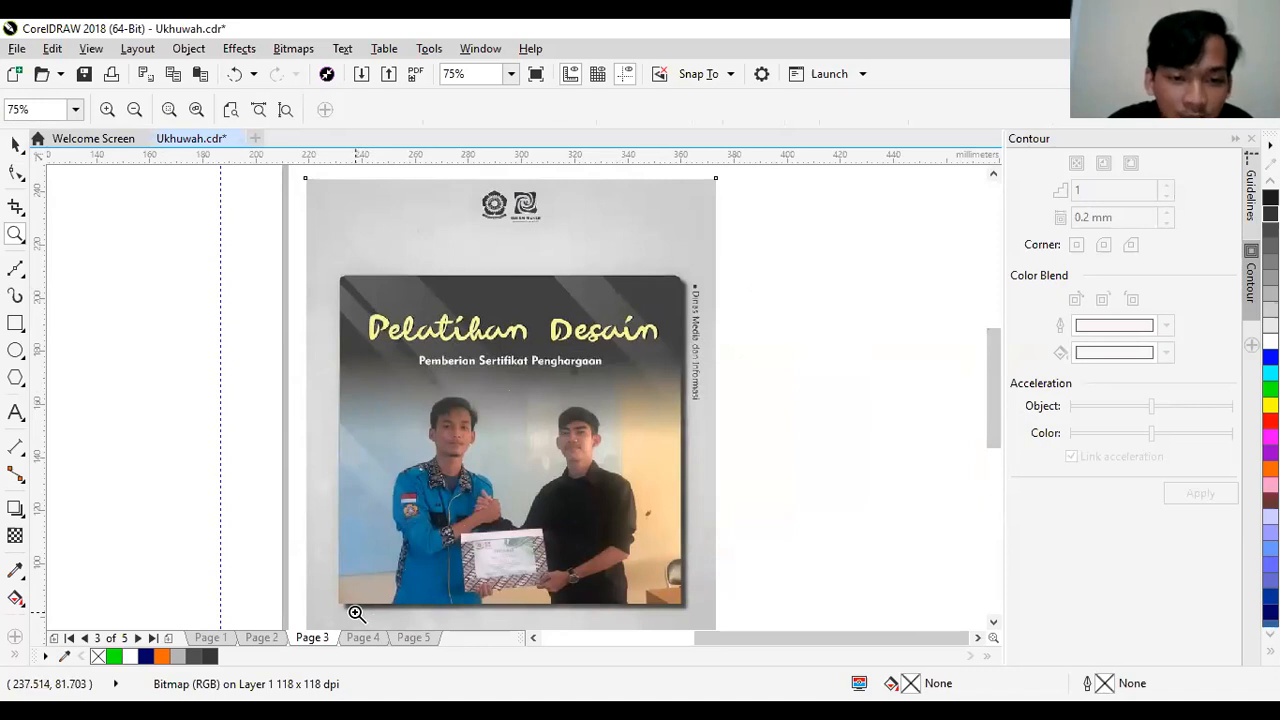
pyautogui.click(491, 614)
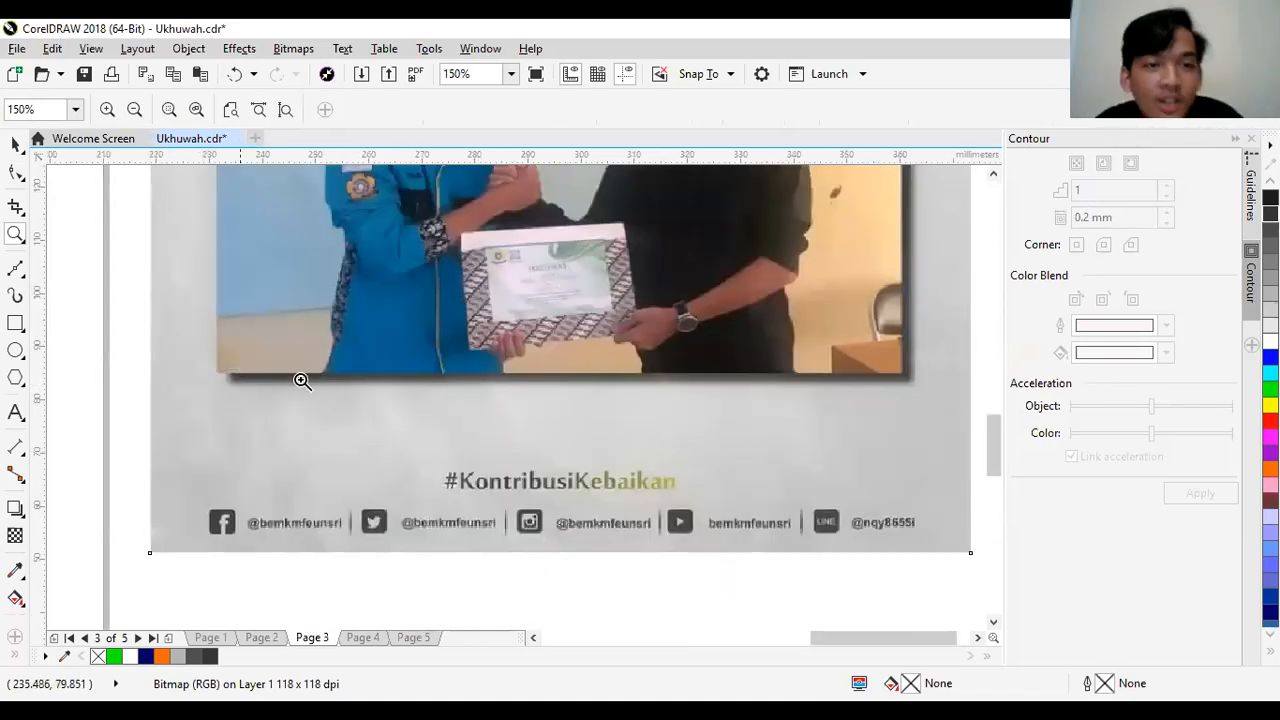
pyautogui.rightClick(669, 350)
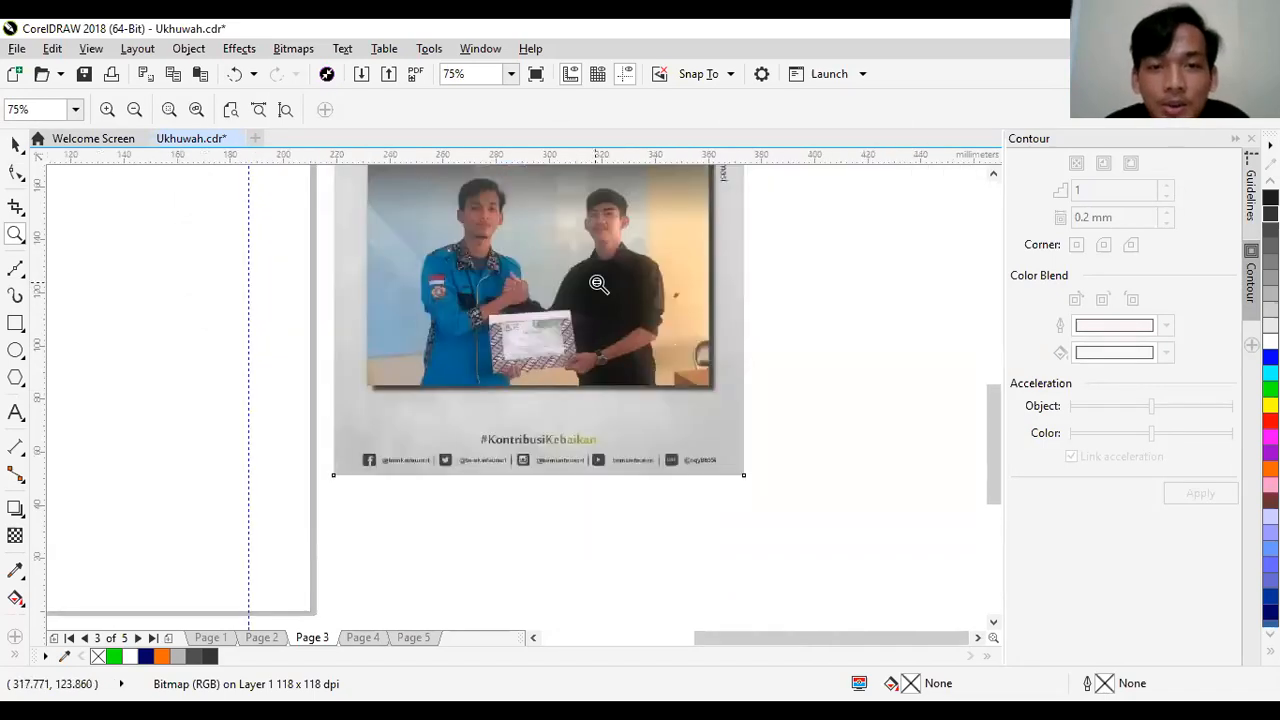
pyautogui.rightClick(597, 285)
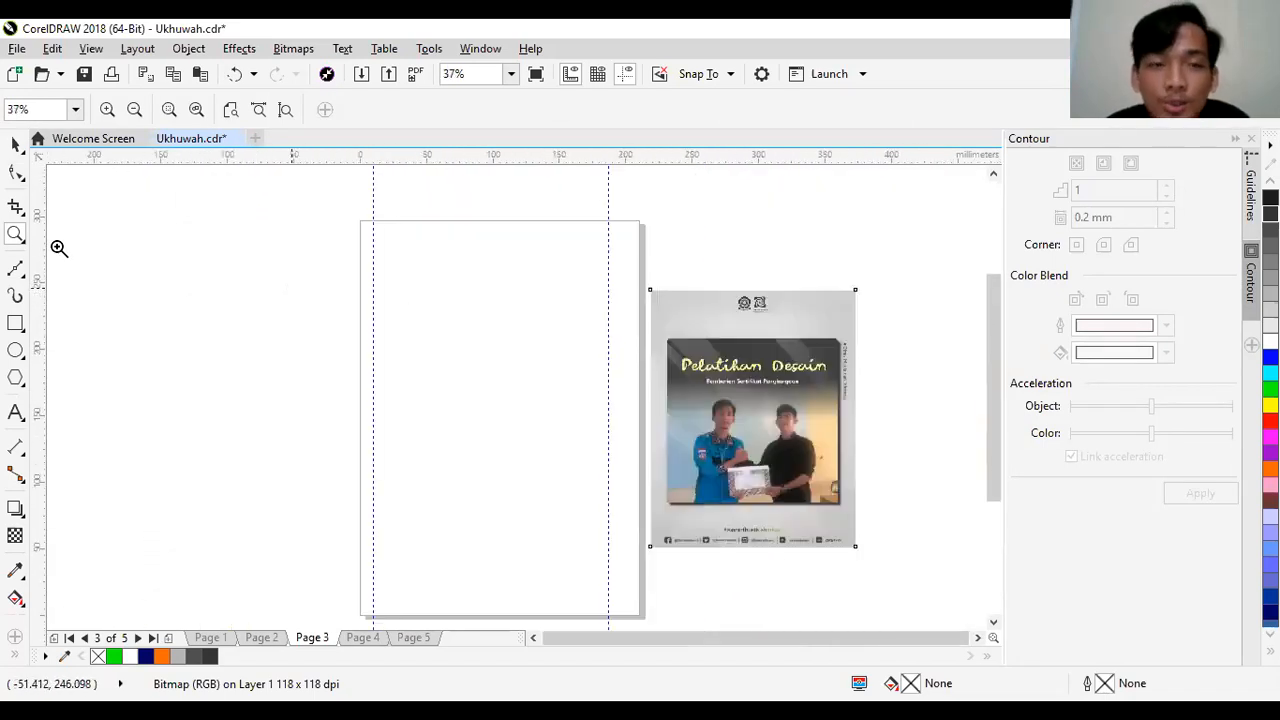
# - Draw a portrait rectangle about 171 × 200 mm on page 3 and fill it with light gray (RGB 204, 204, 204)
pyautogui.click(15, 323)
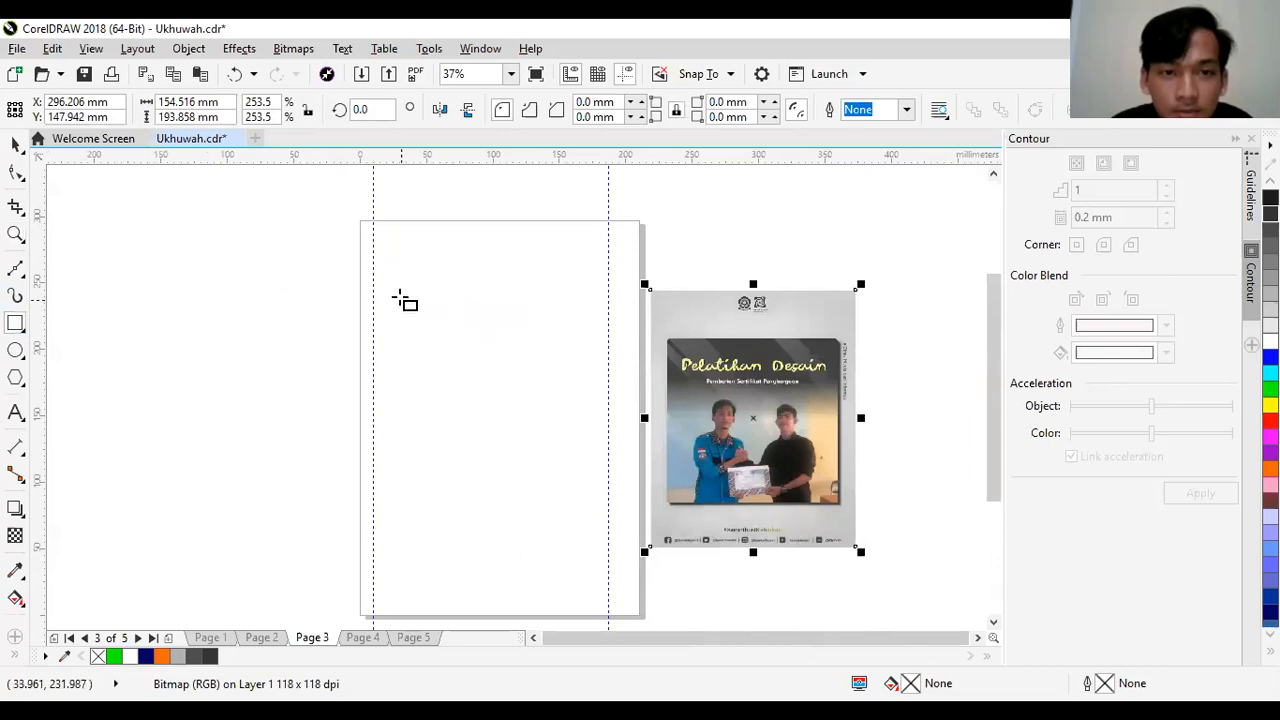
pyautogui.moveTo(377, 290); pyautogui.dragTo(559, 441)
pyautogui.moveTo(587, 491)
pyautogui.mouseDown()
pyautogui.moveTo(611, 531)
pyautogui.moveTo(605, 553)
pyautogui.mouseUp()
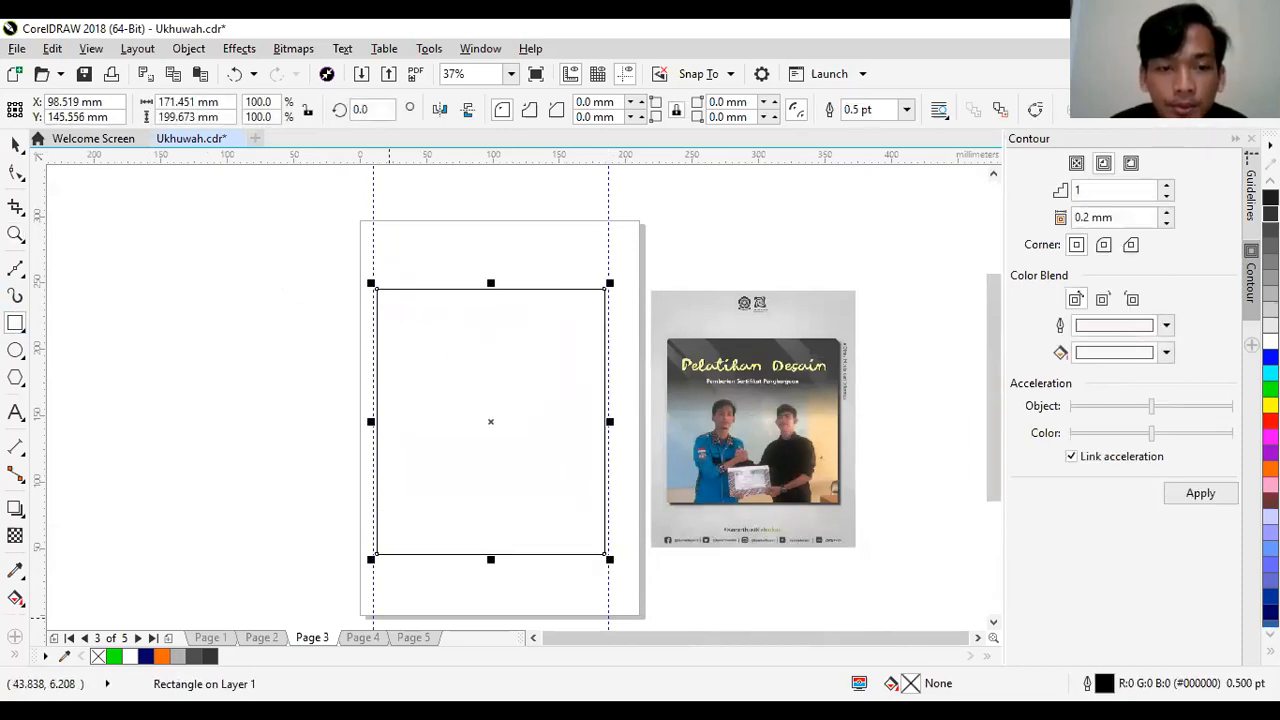
pyautogui.click(196, 657)
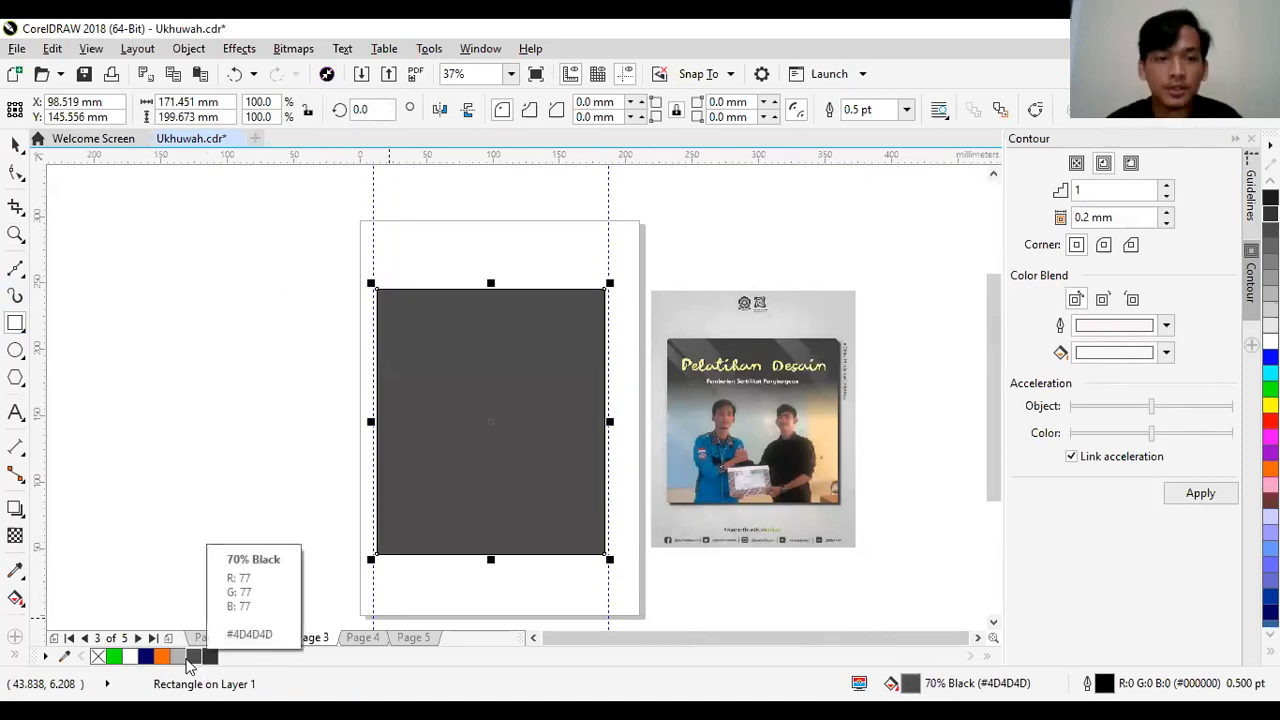
pyautogui.click(178, 657)
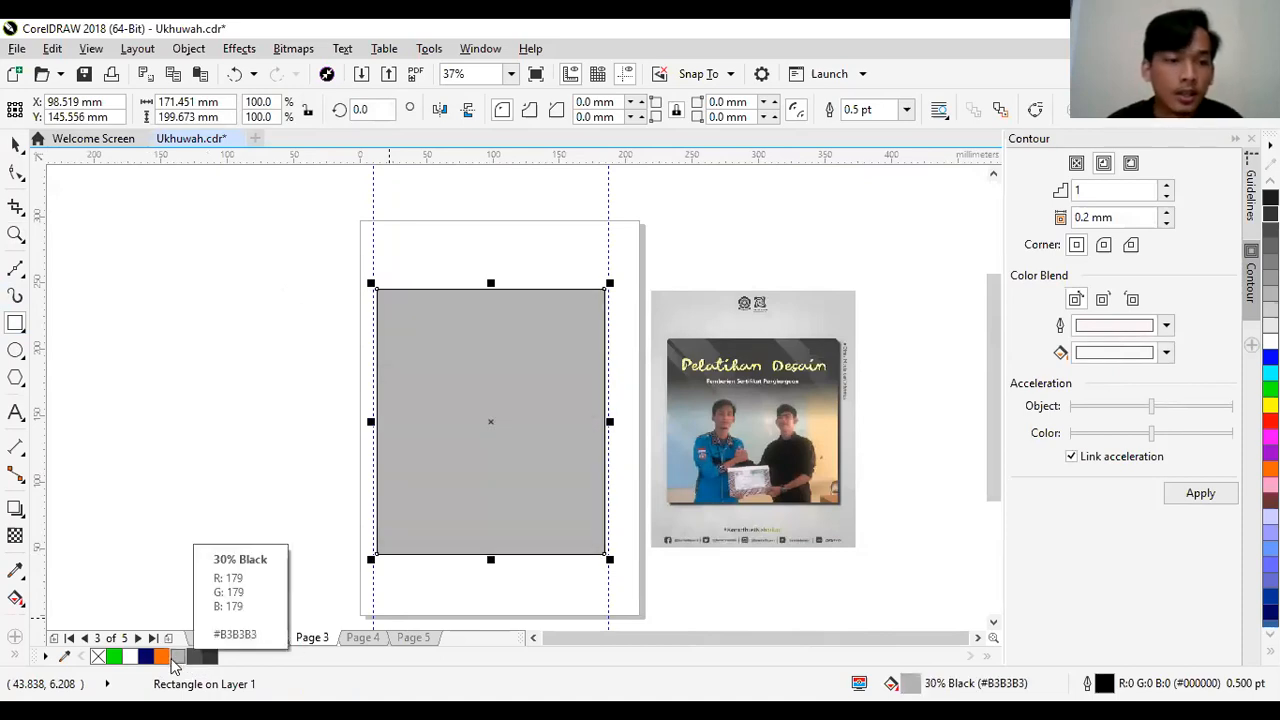
pyautogui.click(1270, 310)
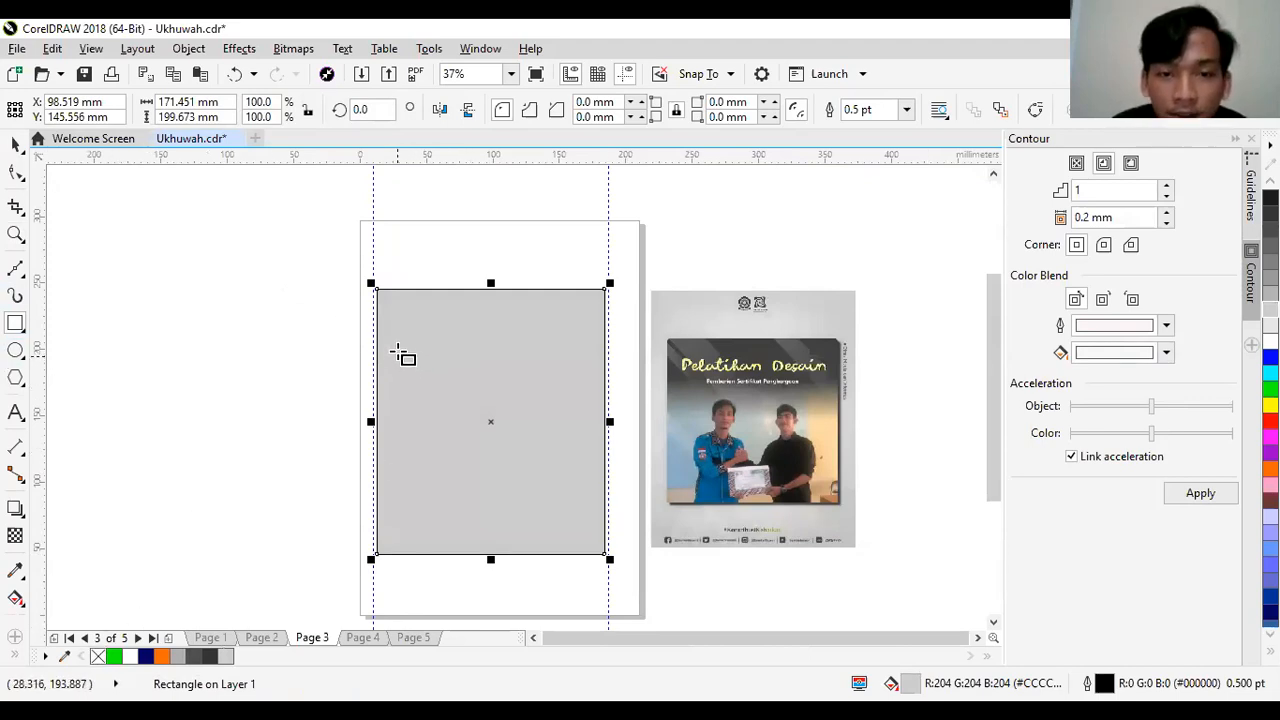
# - Draw a square about 126 mm wide inside the gray rectangle and center the gray rectangle on the page
pyautogui.moveTo(401, 339); pyautogui.dragTo(572, 451)
pyautogui.click(15, 147)
pyautogui.click(531, 317)
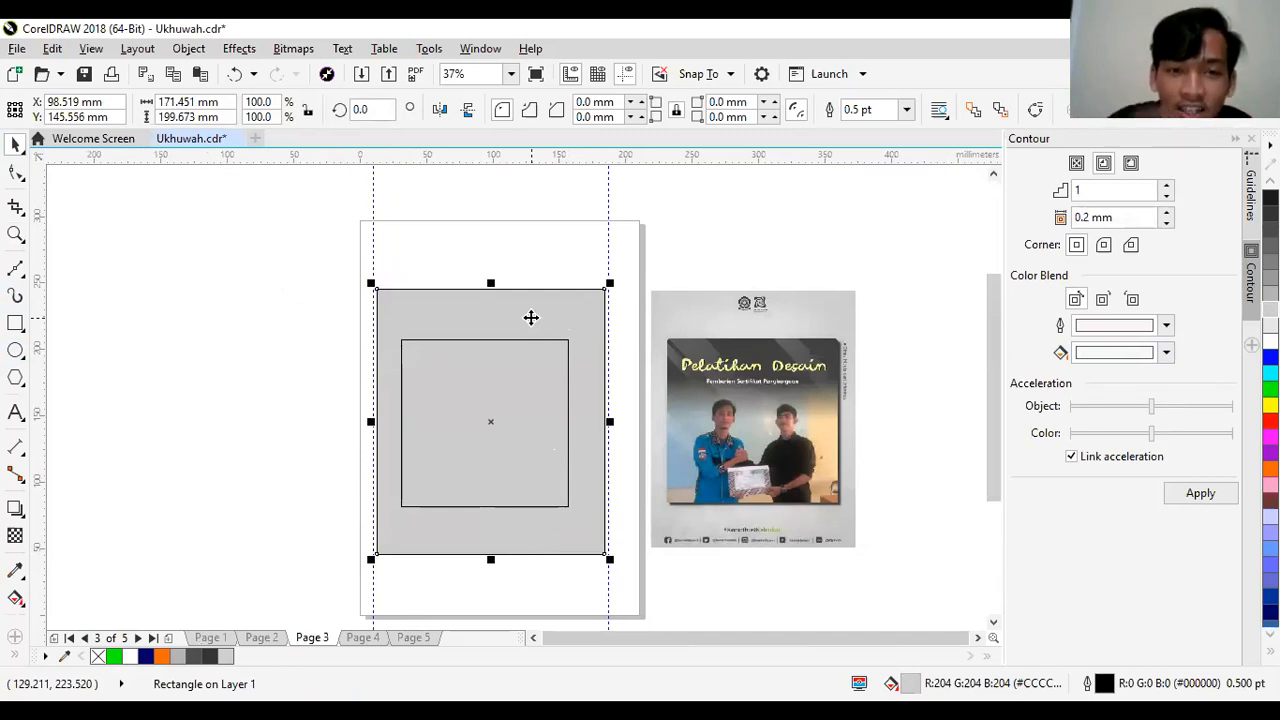
pyautogui.click(538, 398)
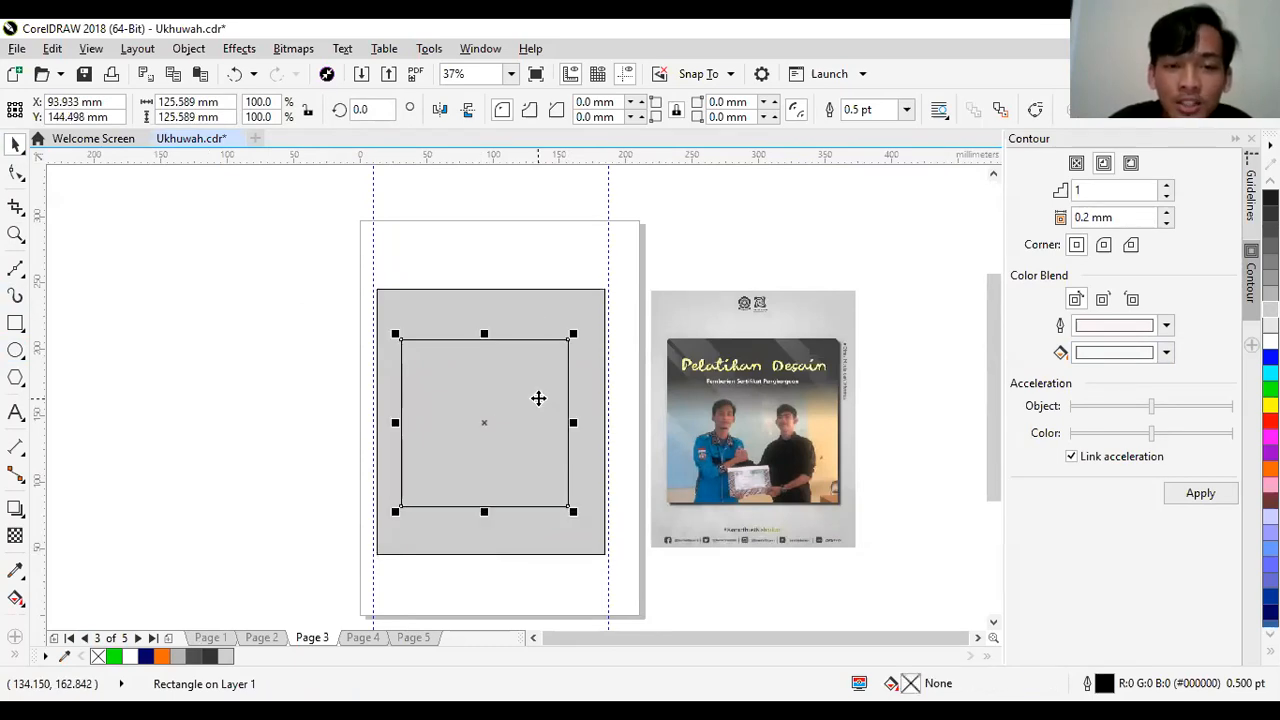
pyautogui.click(568, 302)
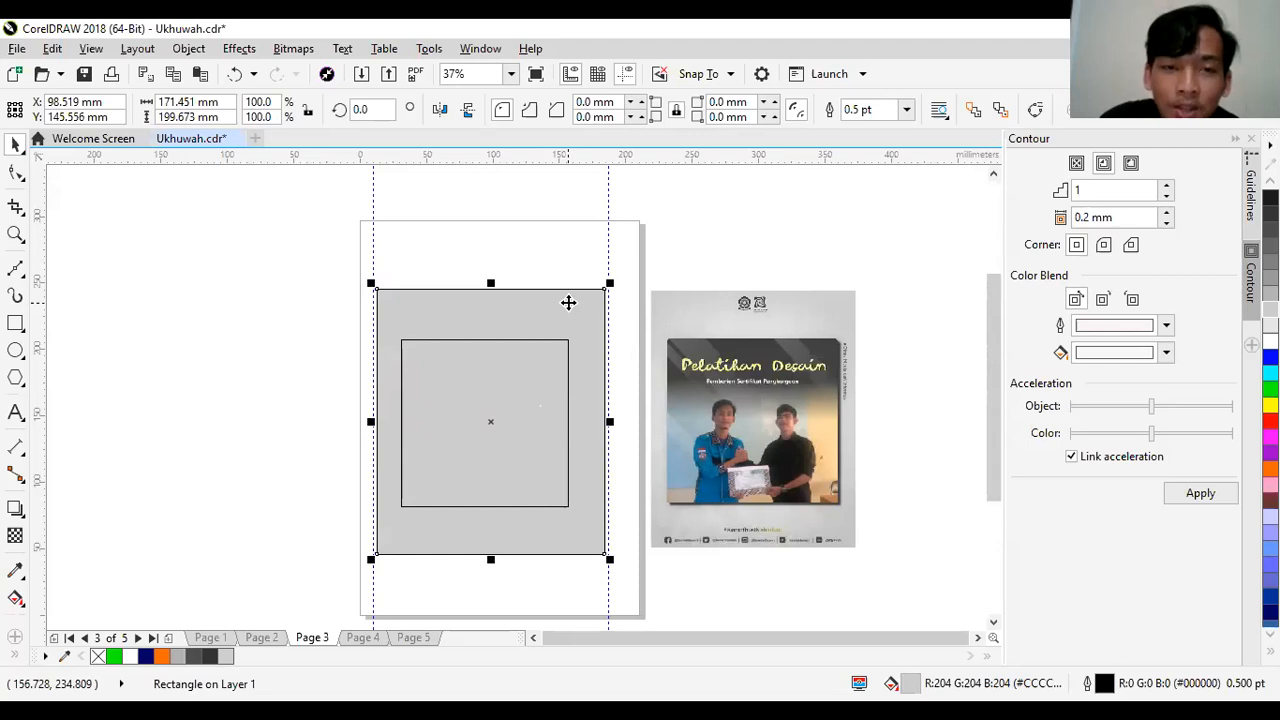
pyautogui.press('p')
# - Center the inner square on the page so it lines up with the gray rectangle
pyautogui.click(473, 486)
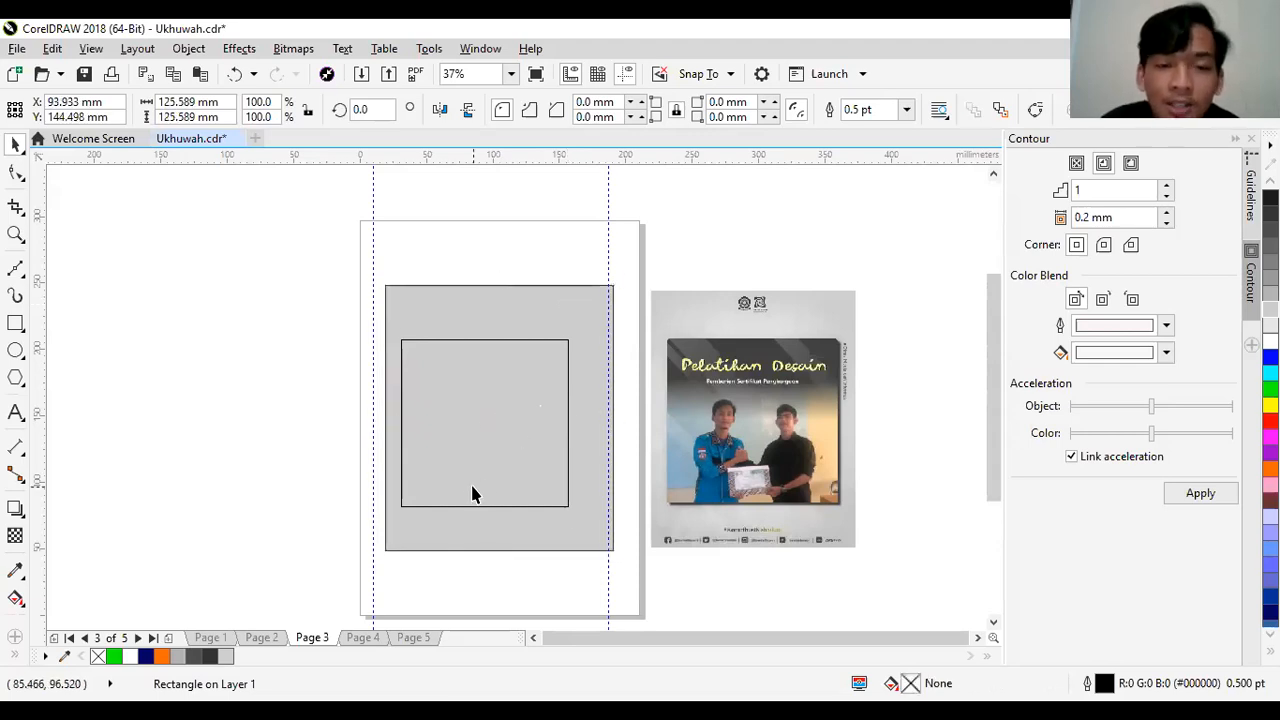
pyautogui.moveTo(473, 486); pyautogui.dragTo(199, 411)
pyautogui.click(199, 411)
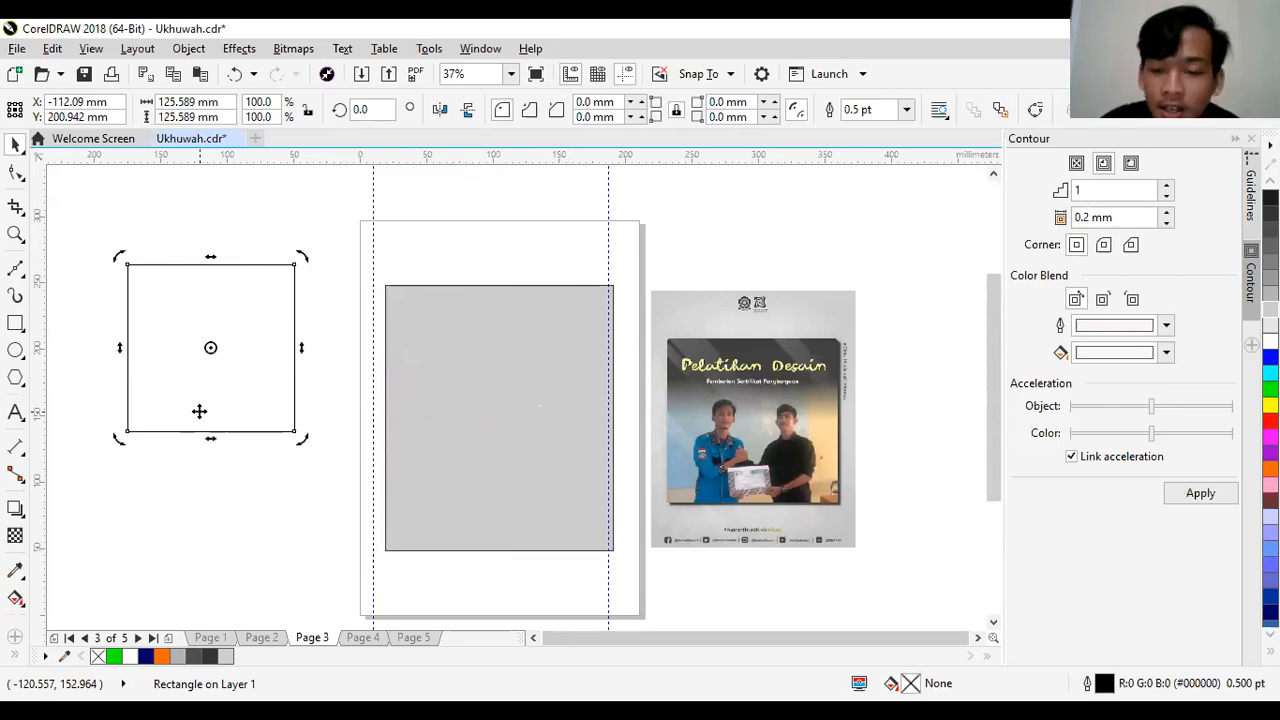
pyautogui.hotkey('ctrl', 'z')
pyautogui.click(232, 408)
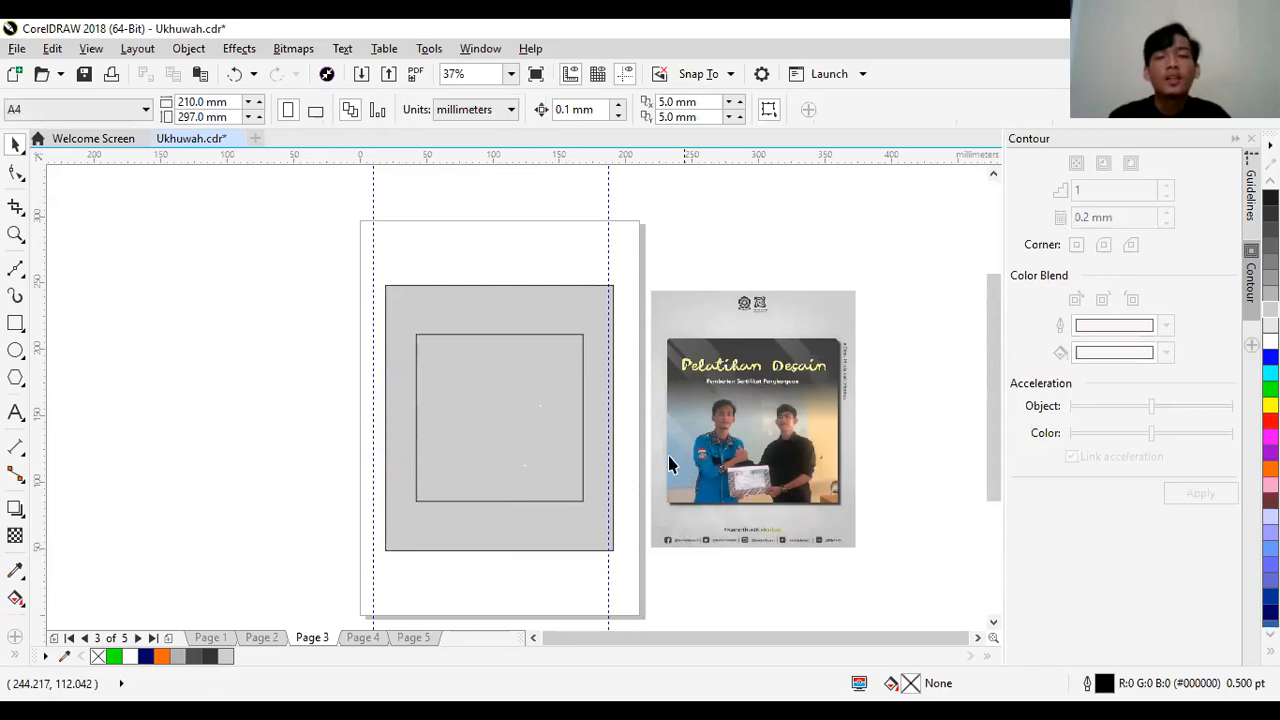
# - Examine the corner shape of the reference's photo frame and compare it with the inner square's corners
pyautogui.press('z')
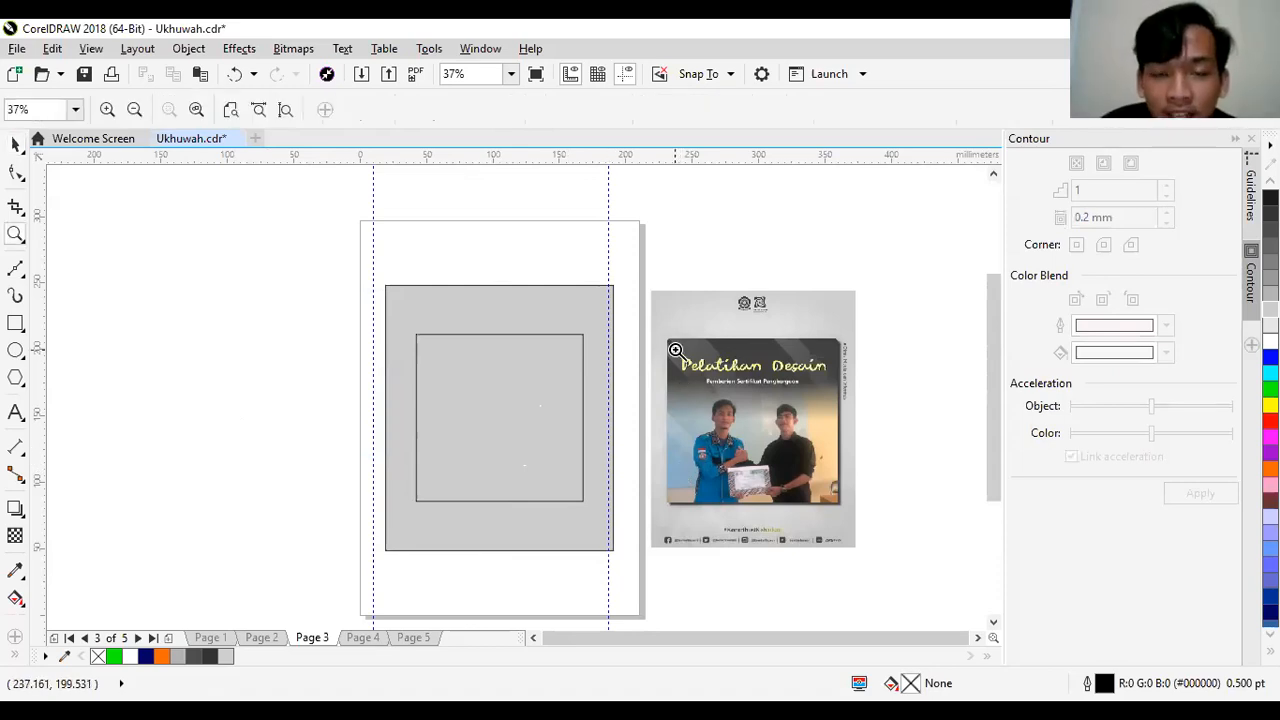
pyautogui.click(676, 350)
pyautogui.click(485, 357)
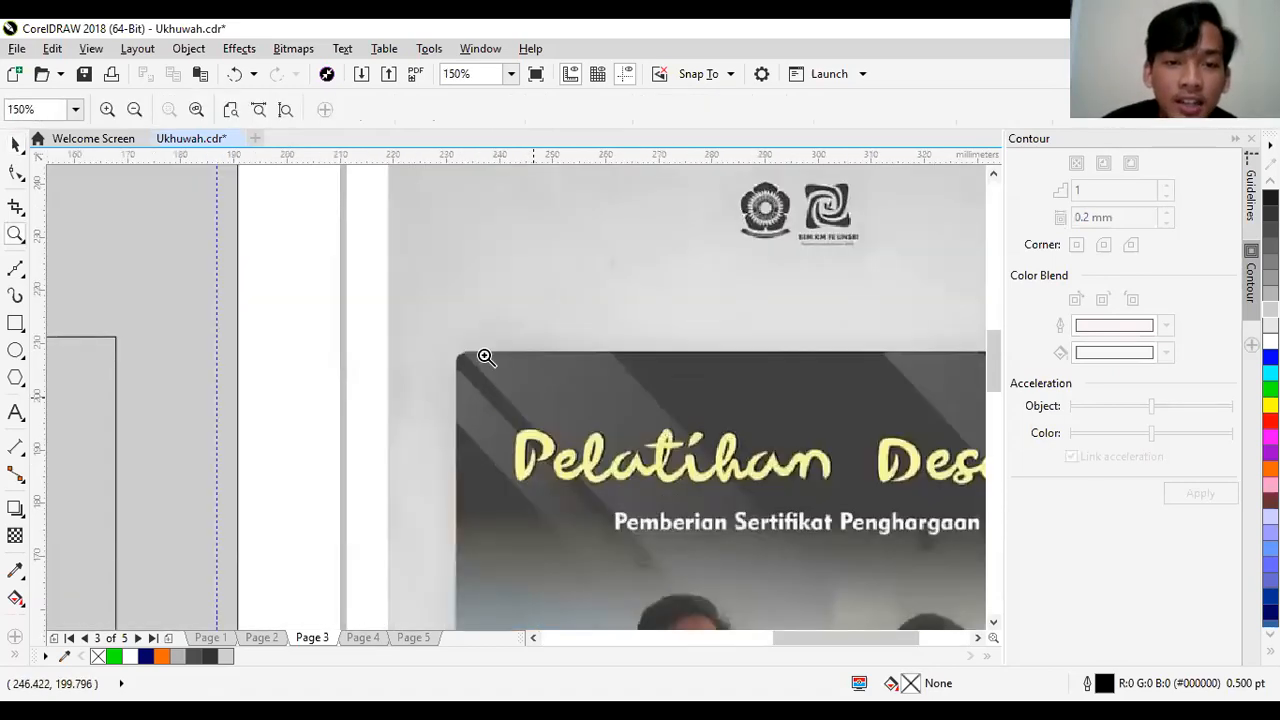
pyautogui.click(485, 357)
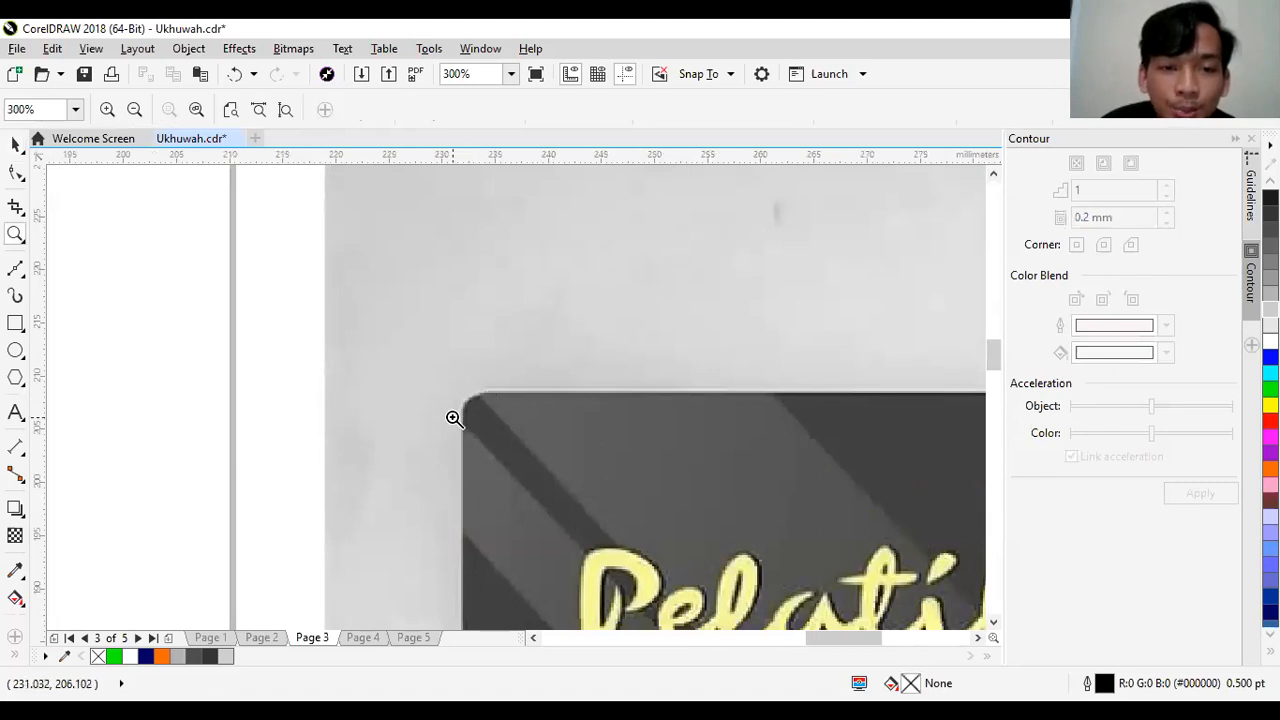
pyautogui.rightClick(454, 418)
pyautogui.click(174, 383)
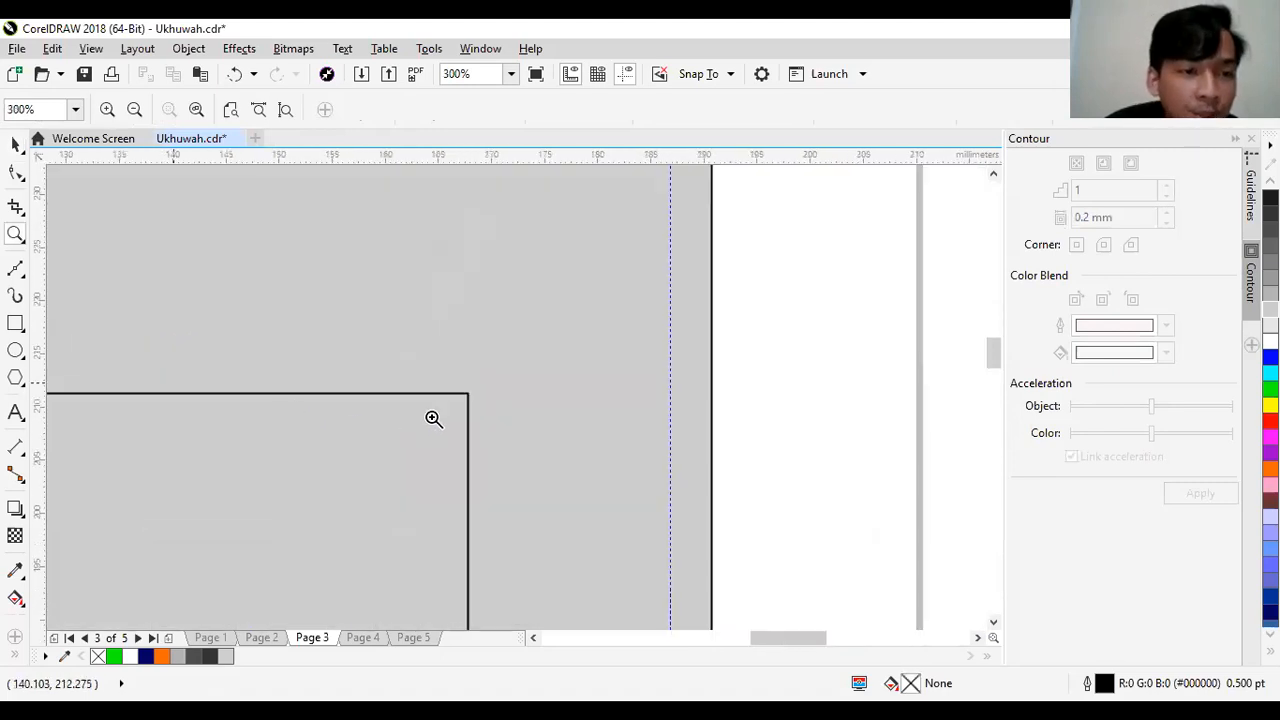
pyautogui.rightClick(466, 402)
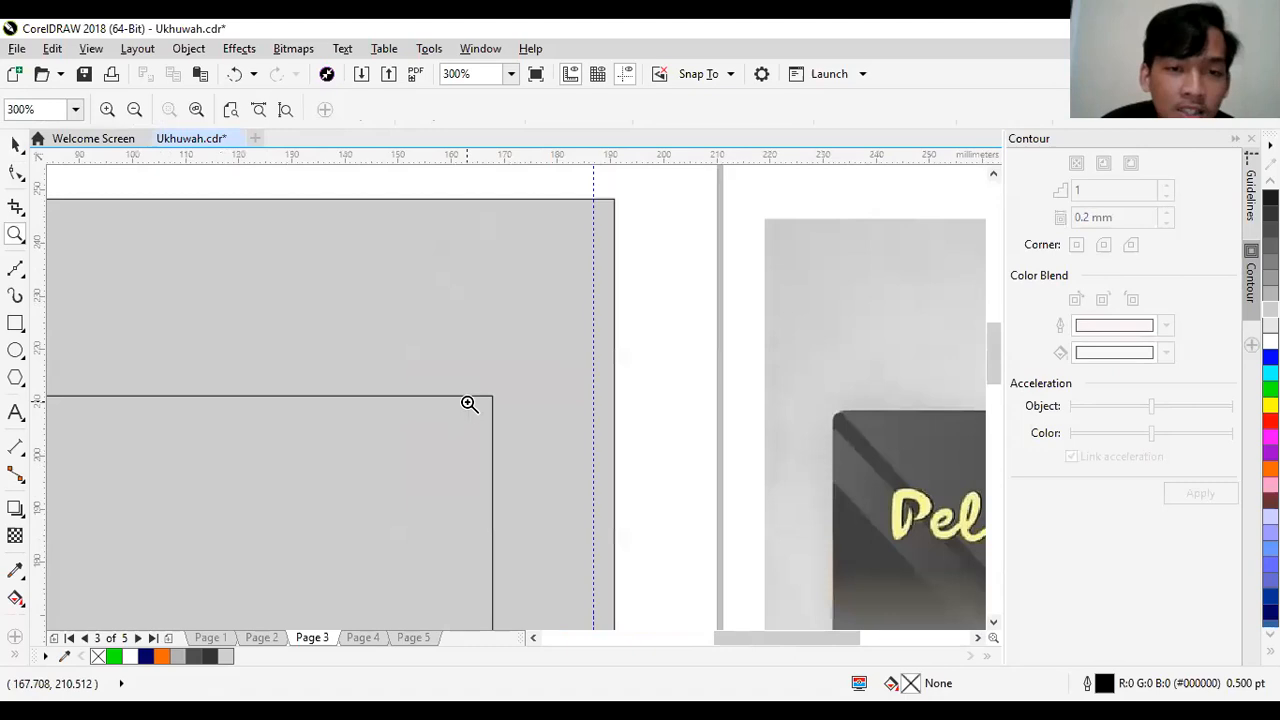
pyautogui.rightClick(469, 403)
pyautogui.rightClick(469, 403)
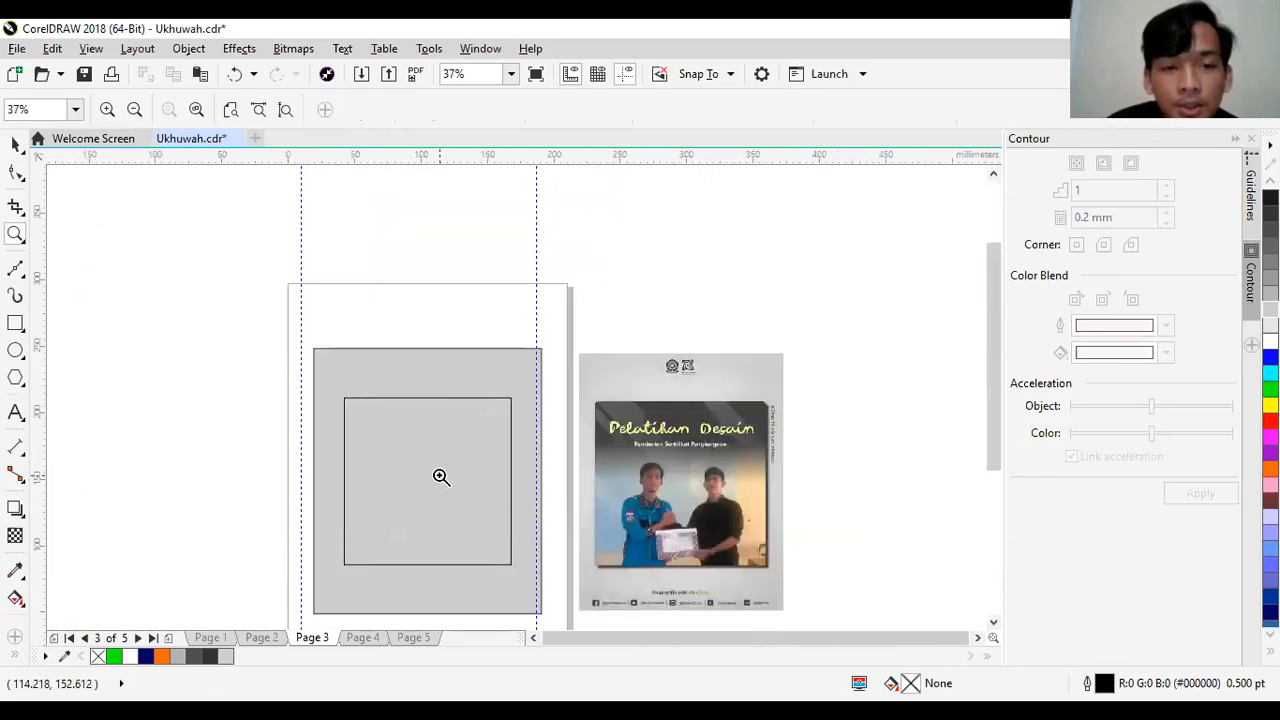
pyautogui.click(437, 397)
pyautogui.click(507, 530)
pyautogui.rightClick(719, 449)
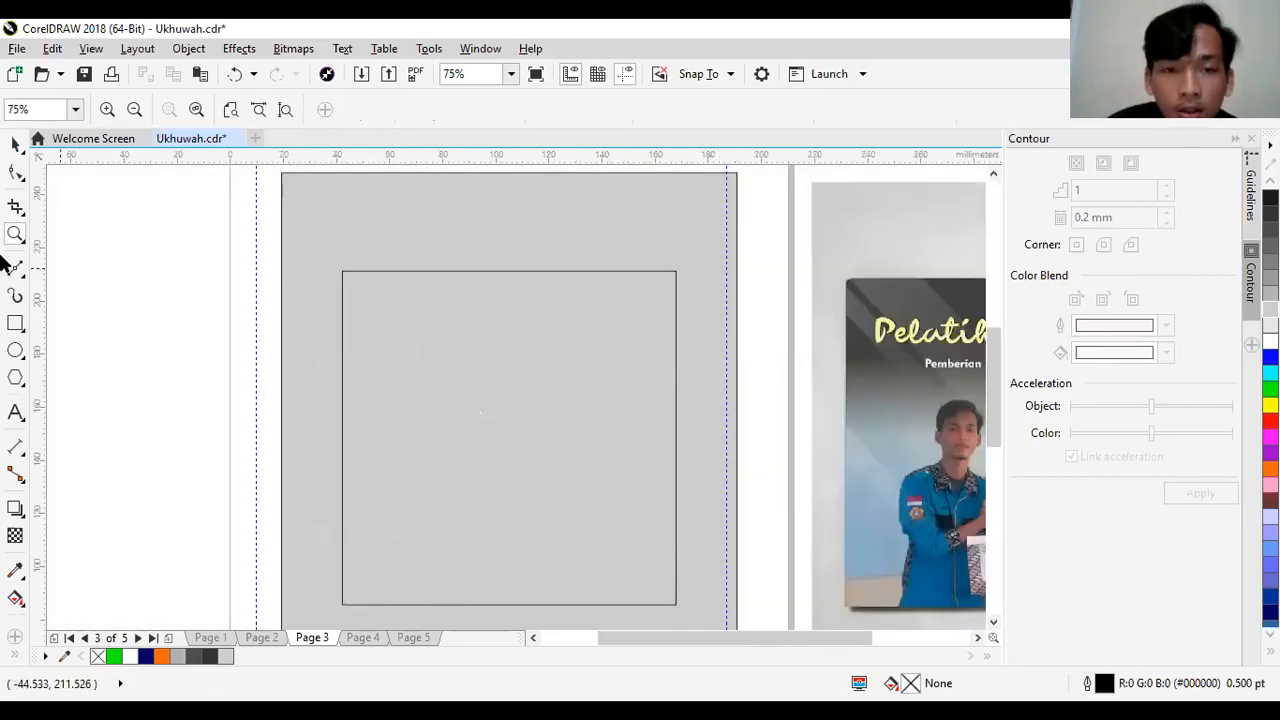
# - Round all four corners of the inner square with a 5 mm radius
pyautogui.click(15, 144)
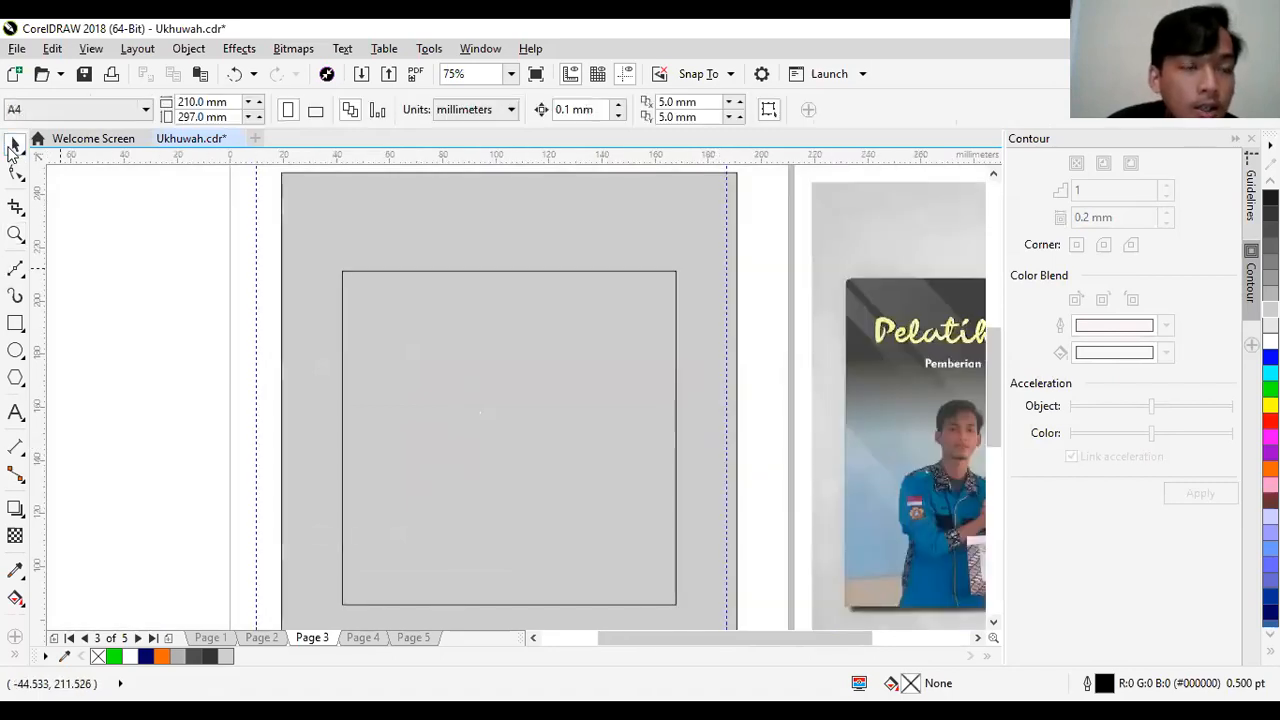
pyautogui.click(450, 322)
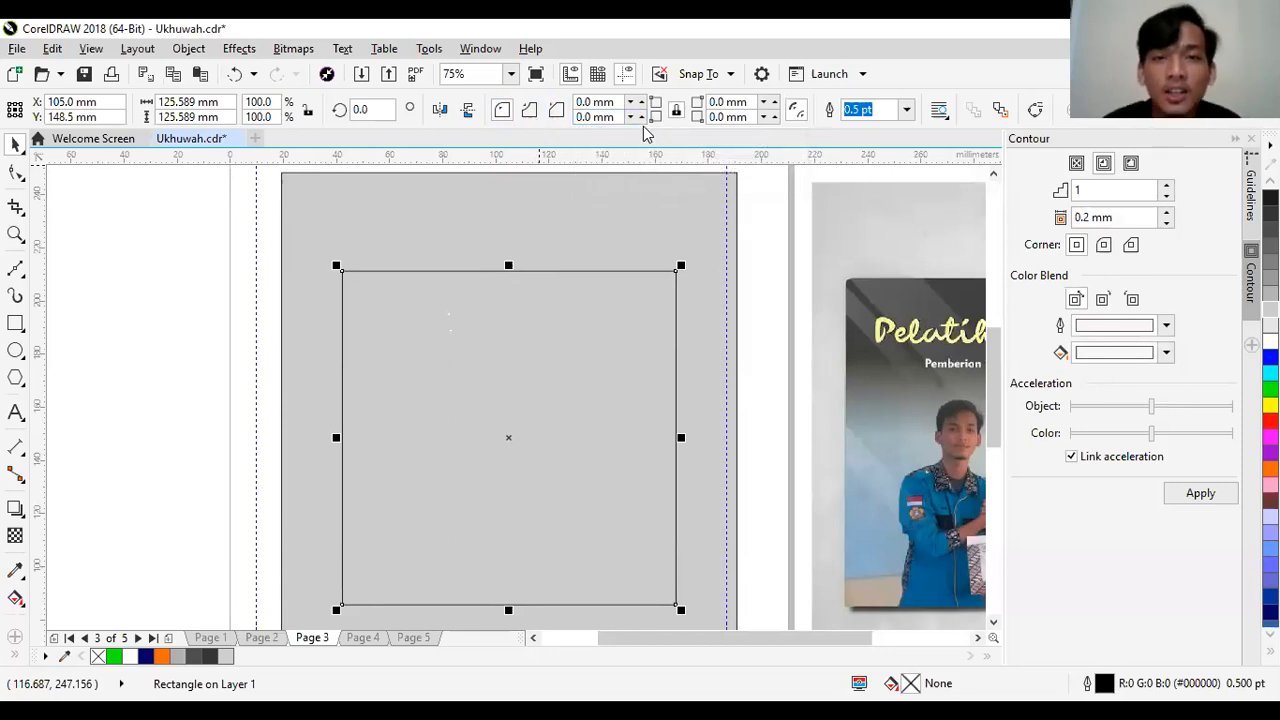
pyautogui.moveTo(593, 117); pyautogui.dragTo(559, 121)
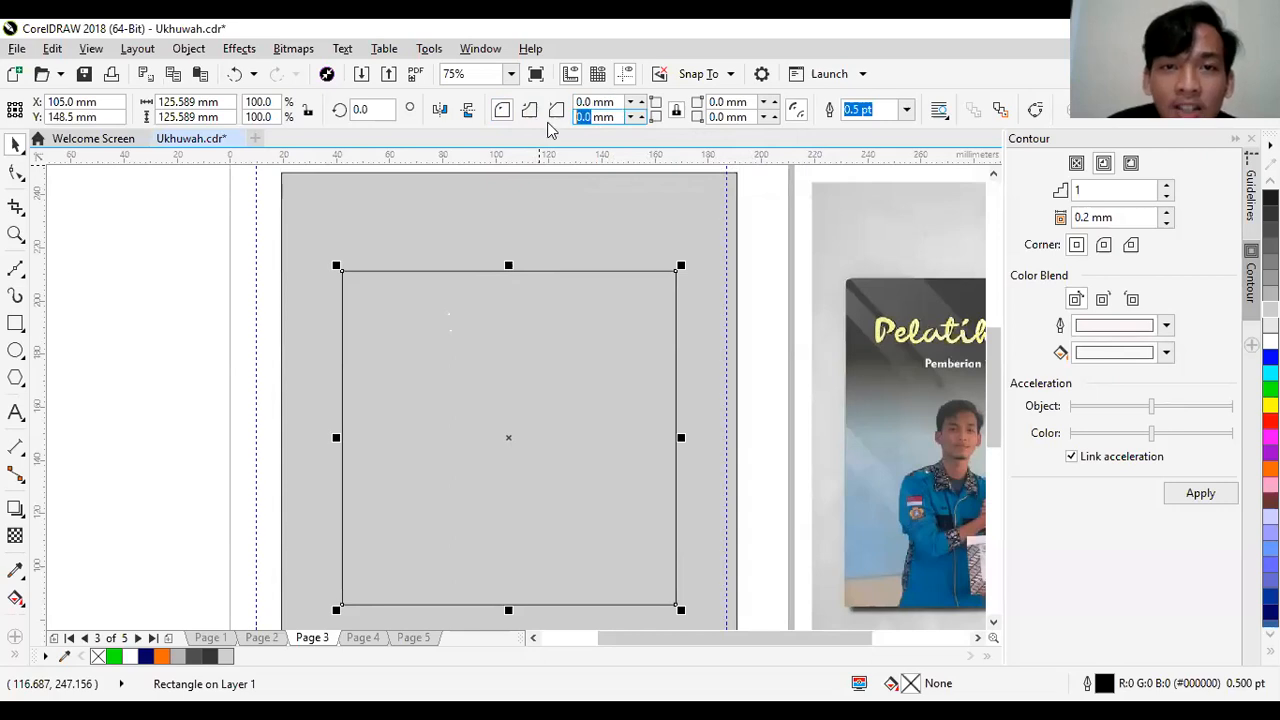
pyautogui.write('5')
pyautogui.press('Return')
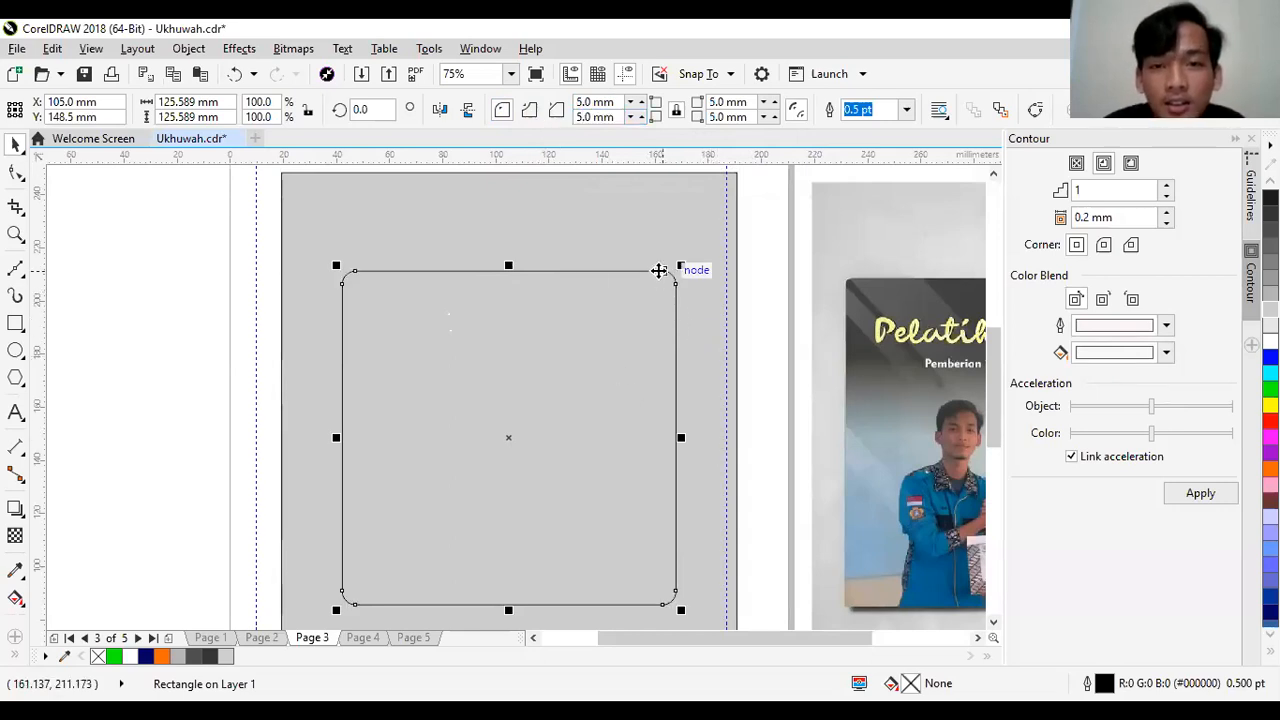
pyautogui.press('z')
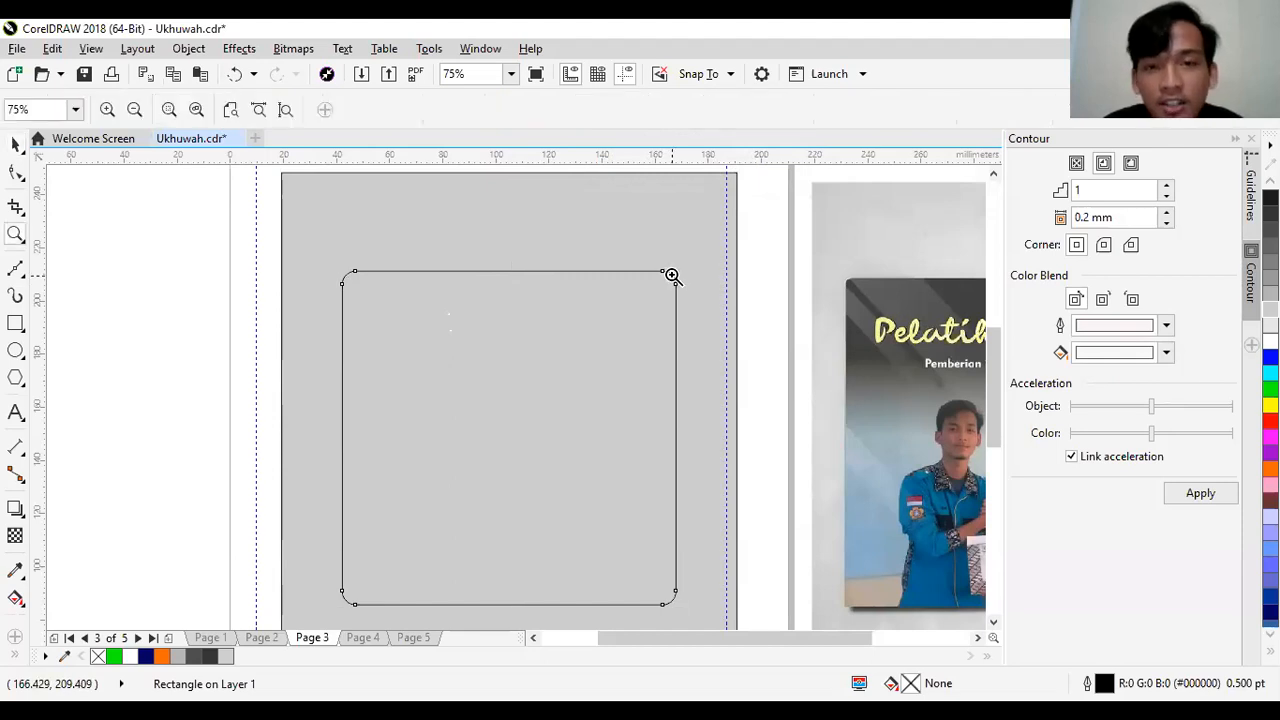
# - Inspect the inner square's rounded upper-right corner up close and compare the whole frame with the reference poster
pyautogui.click(671, 275)
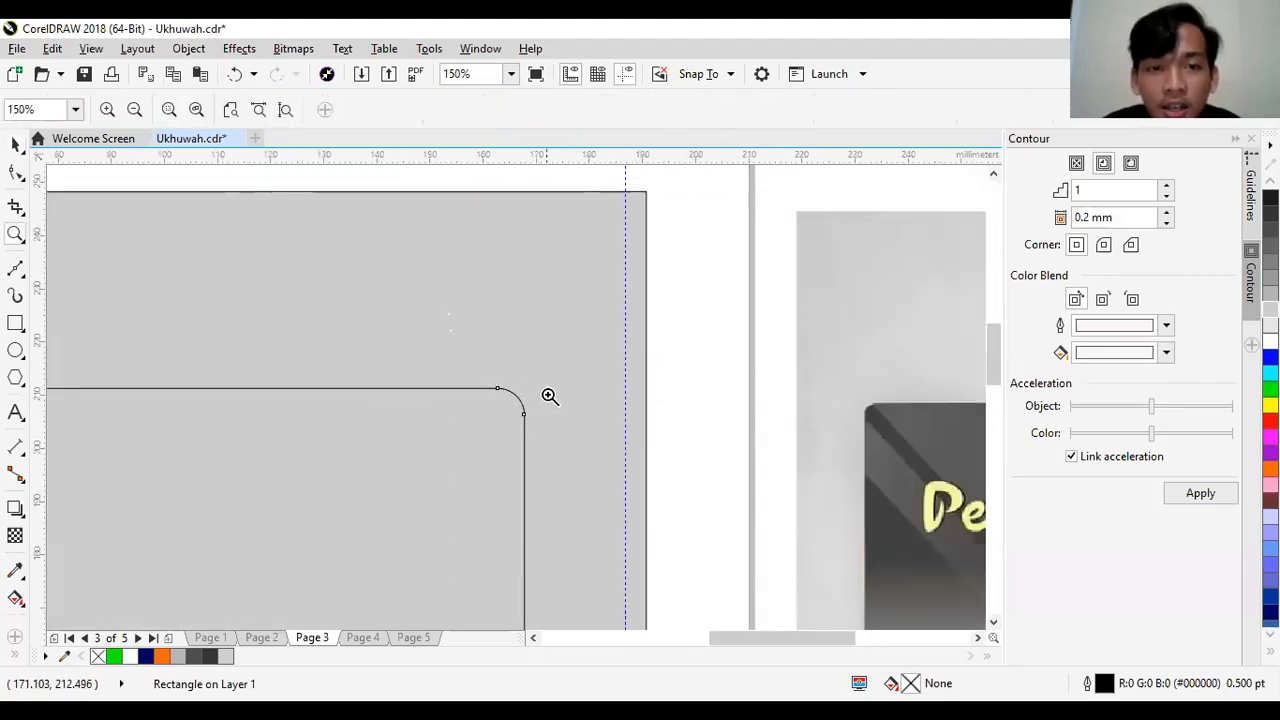
pyautogui.rightClick(530, 410)
pyautogui.rightClick(530, 410)
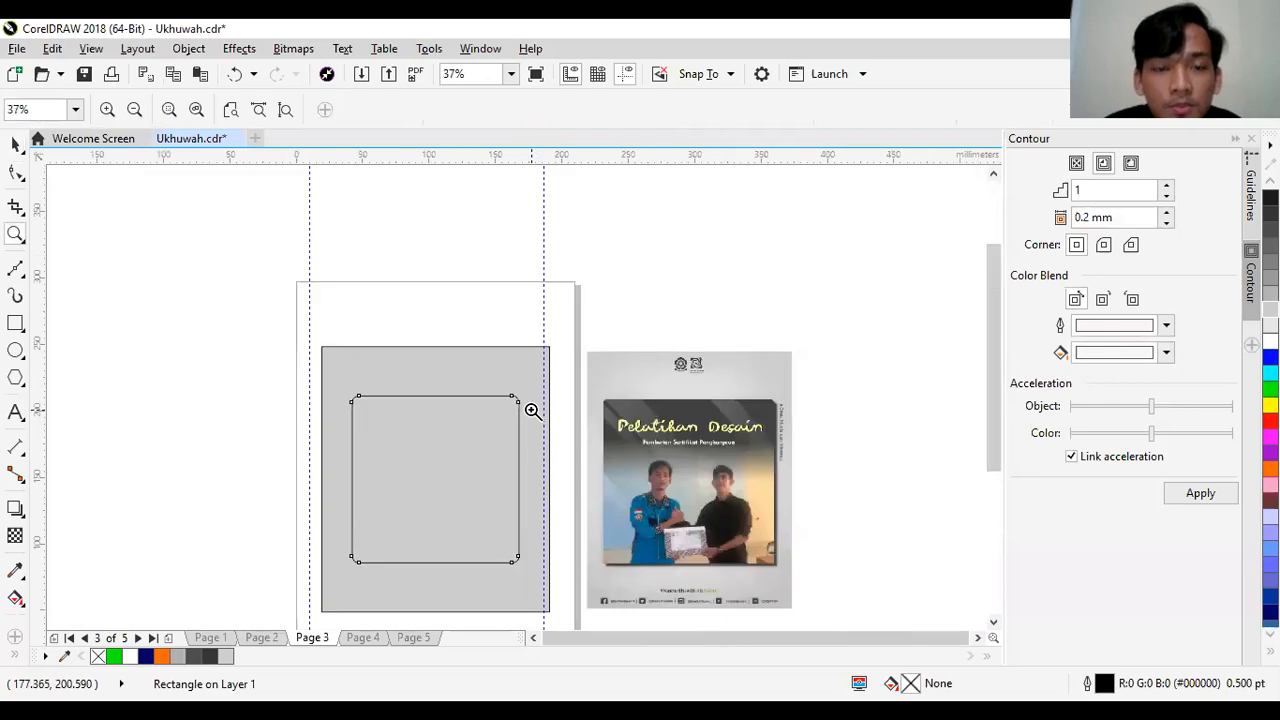
pyautogui.click(452, 459)
pyautogui.rightClick(452, 459)
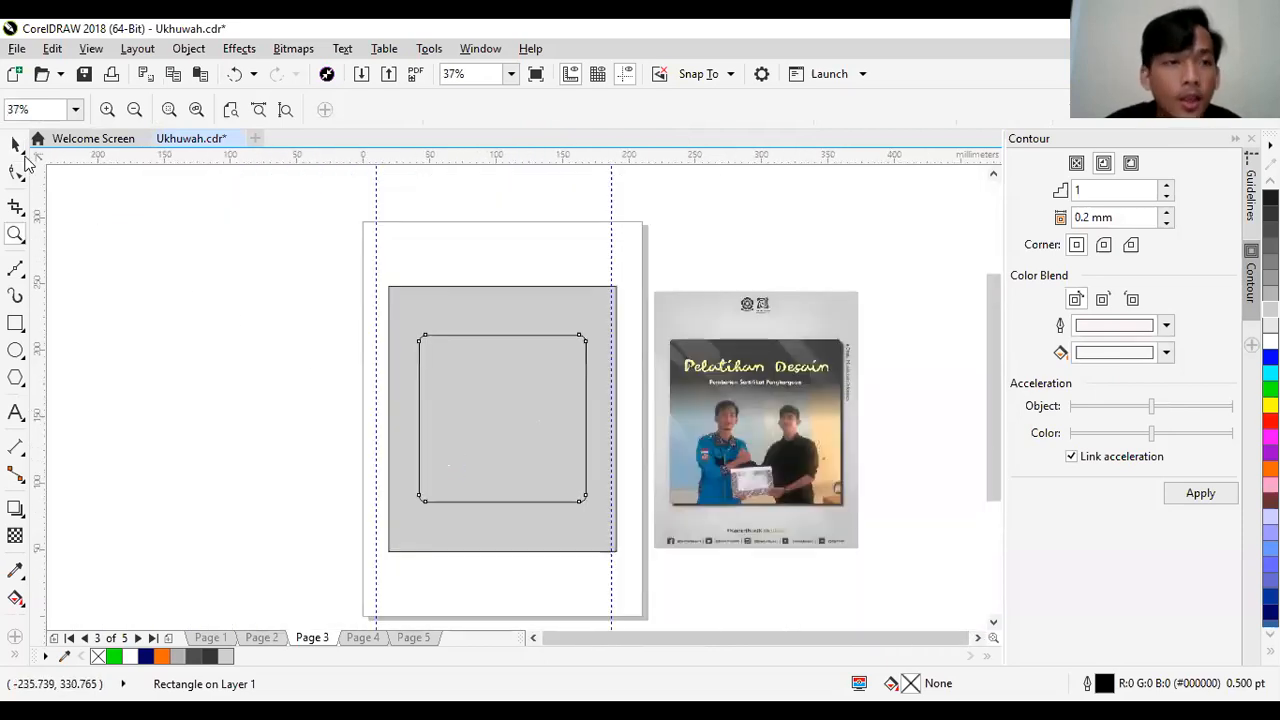
pyautogui.click(17, 148)
pyautogui.click(250, 460)
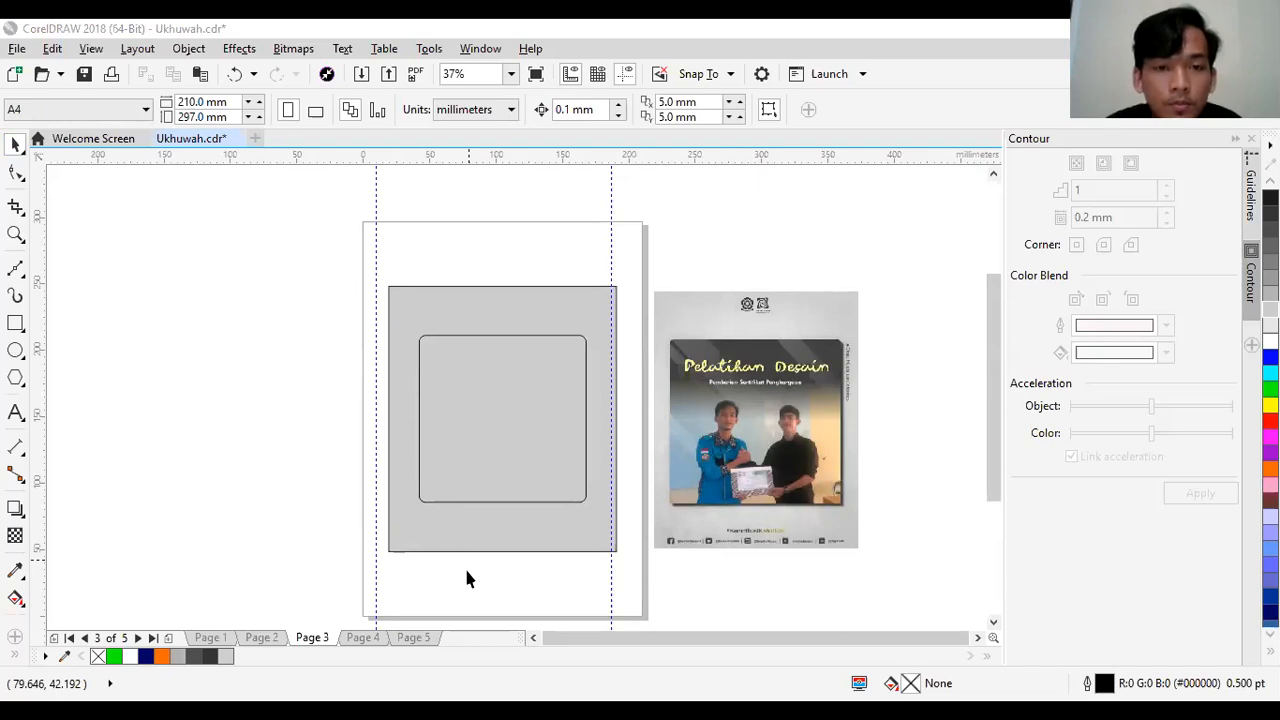
# - Place the group photo of the children on the page, scale it to about 178 mm wide and move it over the reference's upper part
pyautogui.moveTo(466, 570); pyautogui.dragTo(733, 229)
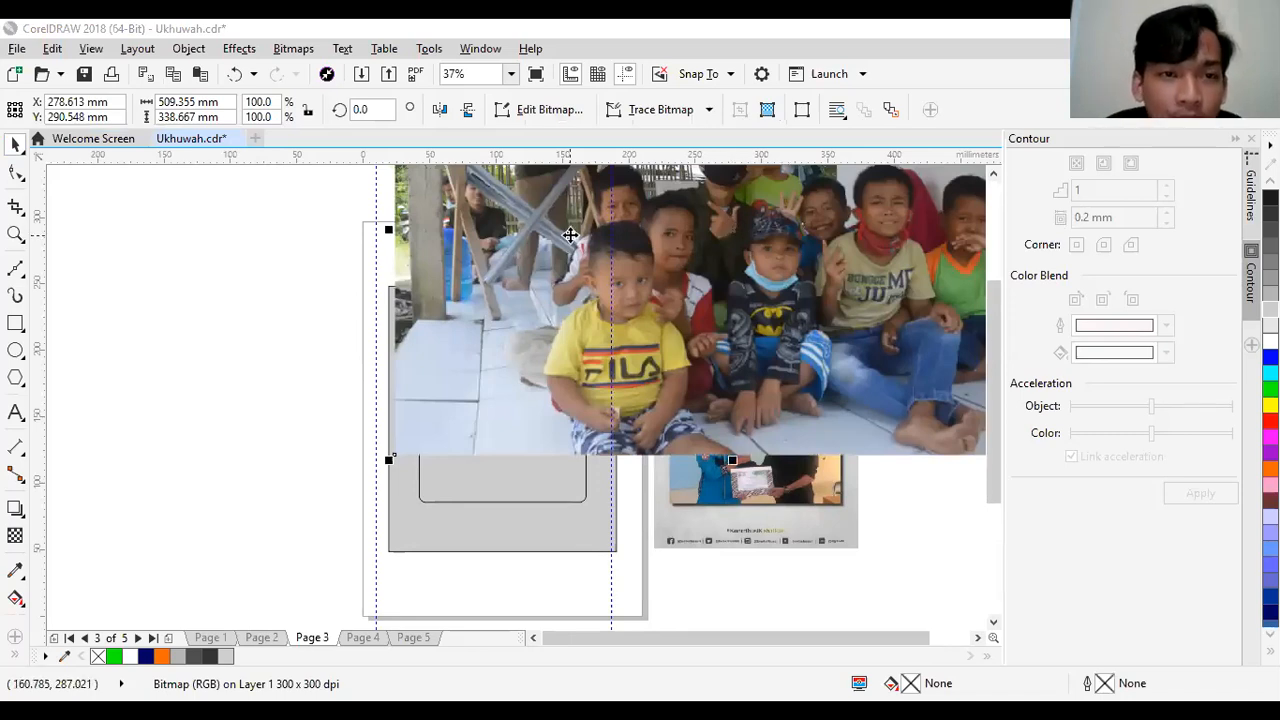
pyautogui.click(680, 238)
pyautogui.click(681, 239)
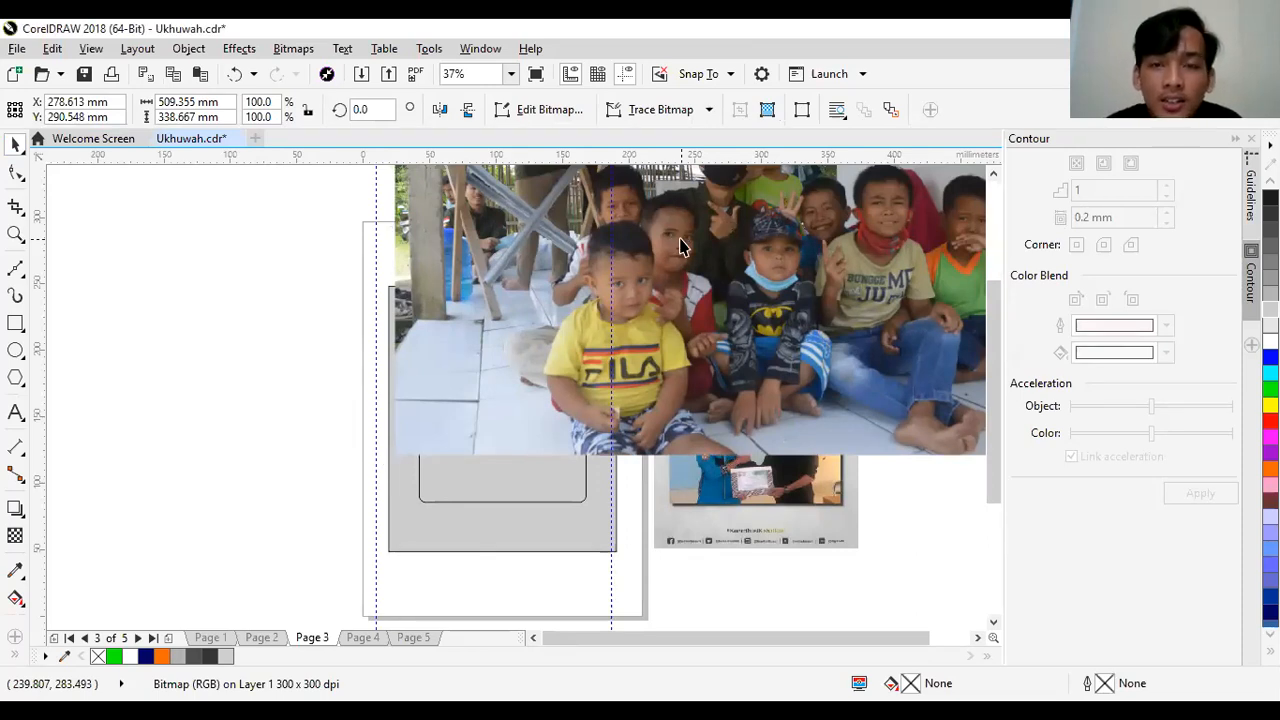
pyautogui.moveTo(680, 245); pyautogui.dragTo(450, 382)
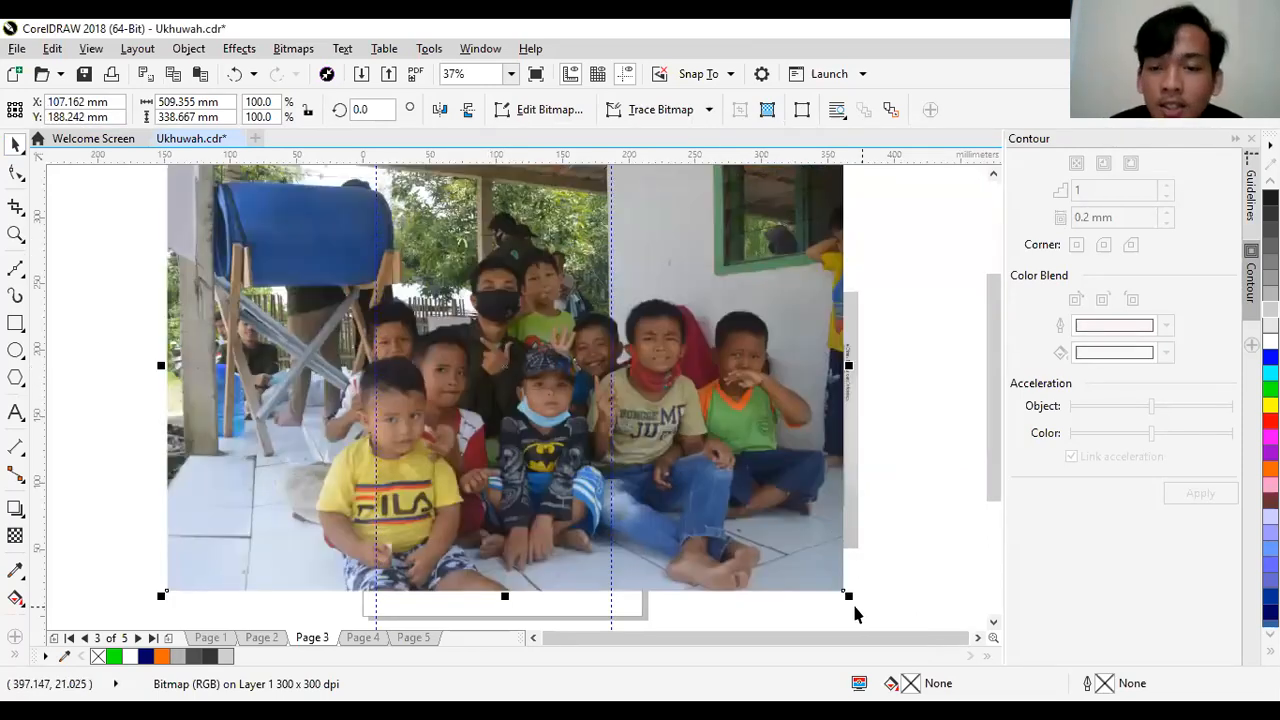
pyautogui.moveTo(849, 594); pyautogui.dragTo(402, 297)
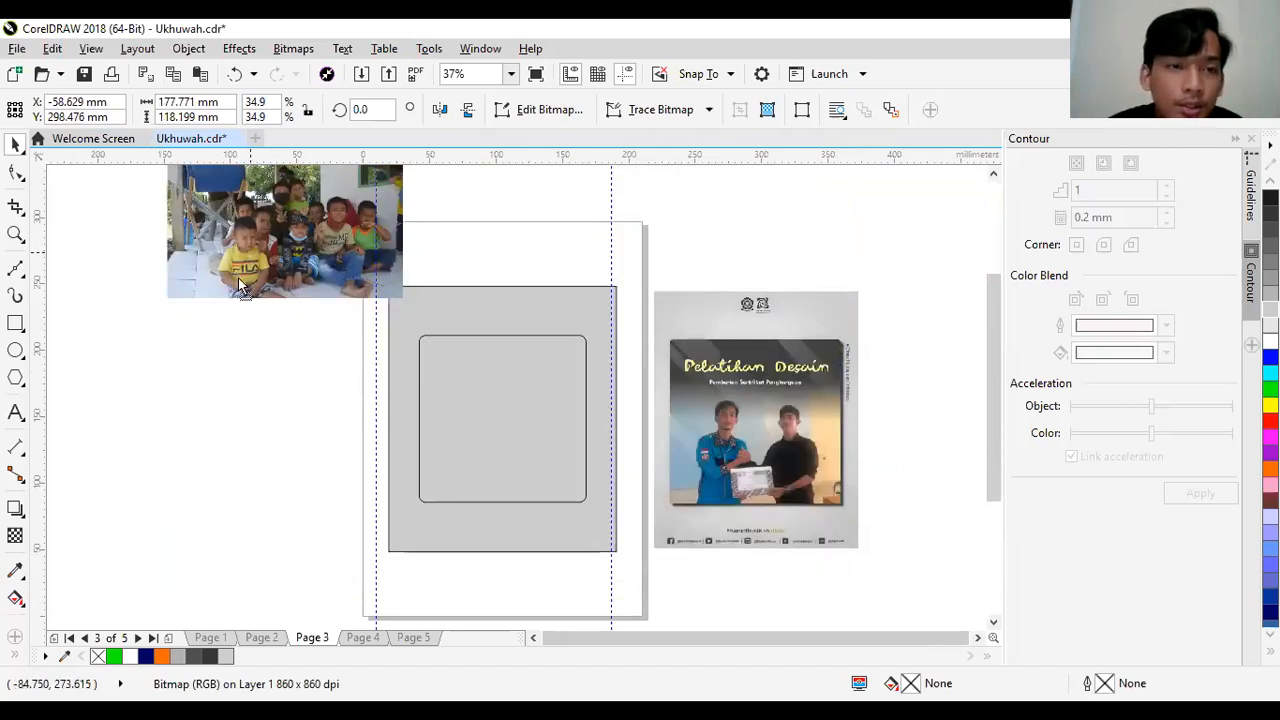
pyautogui.moveTo(240, 287); pyautogui.dragTo(195, 410)
pyautogui.moveTo(177, 291); pyautogui.dragTo(712, 594)
pyautogui.moveTo(648, 422); pyautogui.dragTo(621, 253)
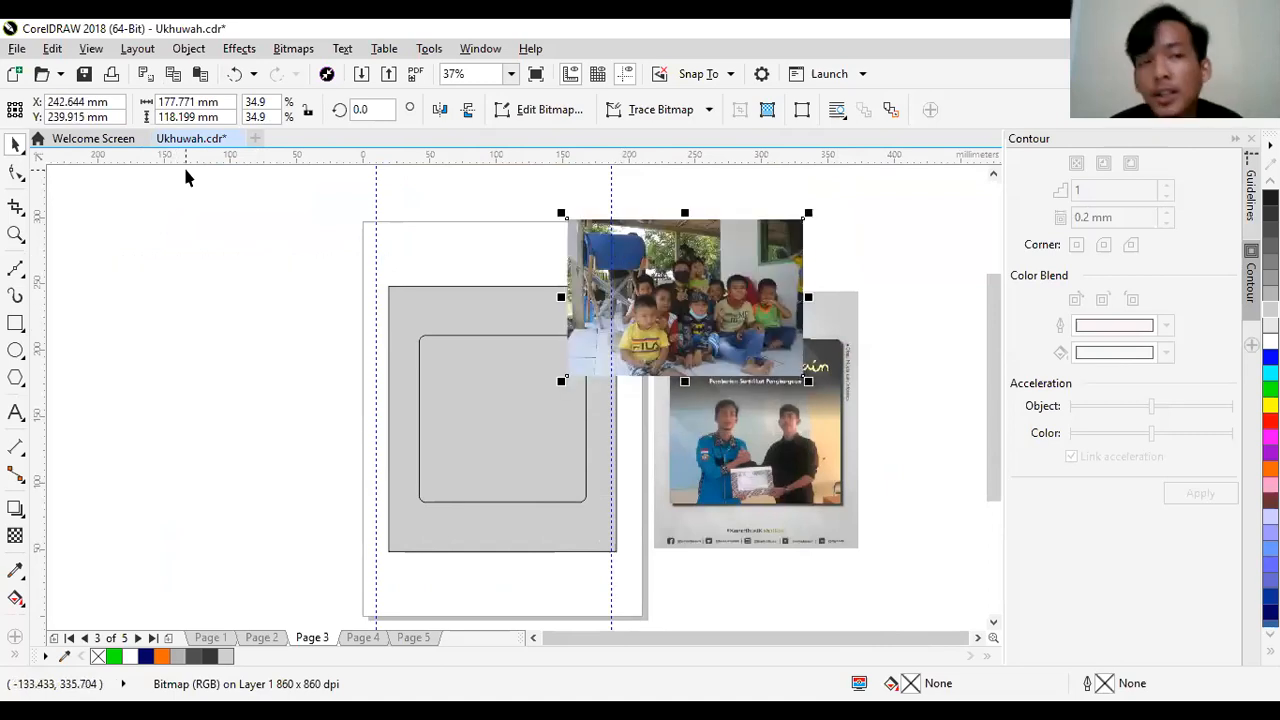
# - Import photo DSC_0226 from the 100D3200 foto folder on drive D, place it beside the page about 116 mm wide, and delete it
pyautogui.click(15, 47)
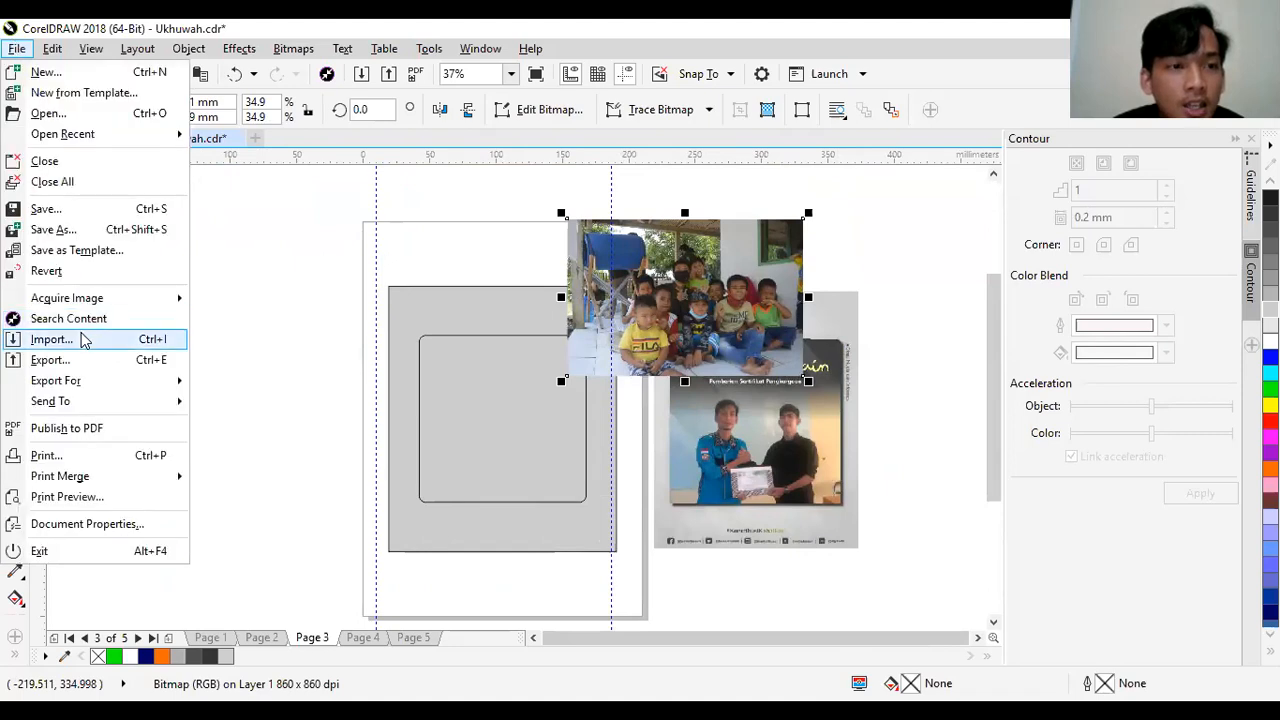
pyautogui.click(84, 341)
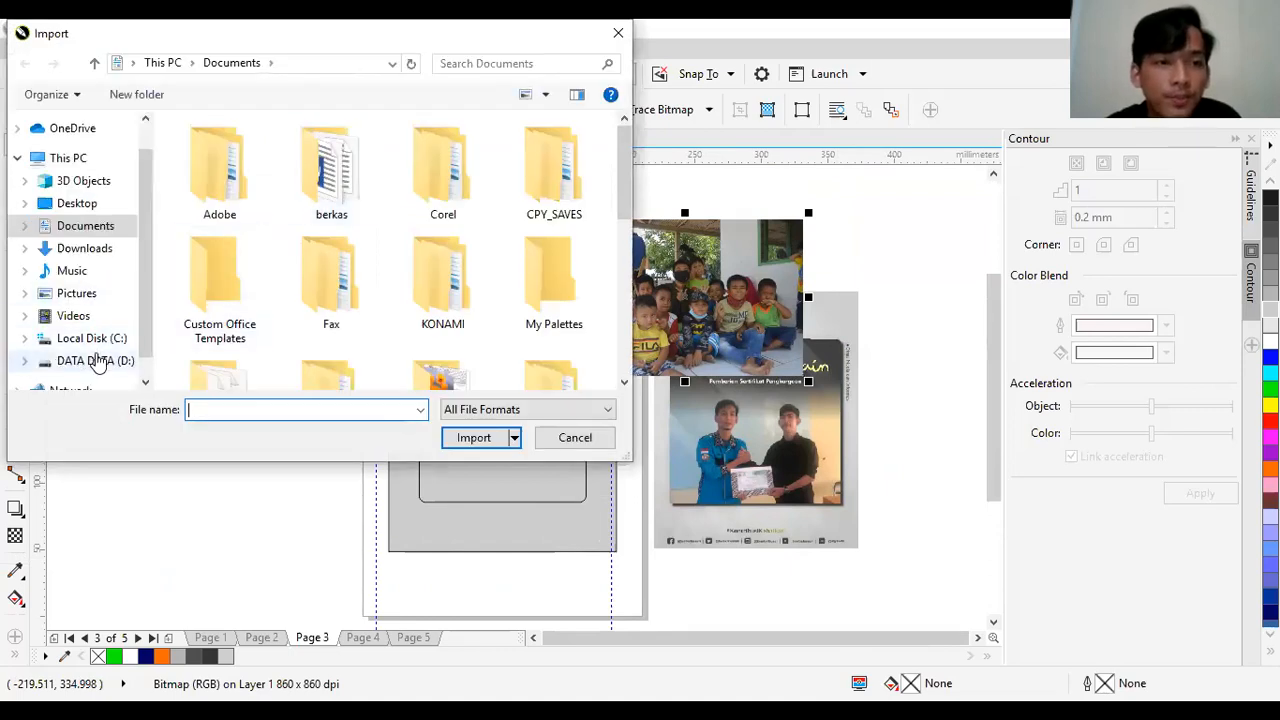
pyautogui.click(96, 360)
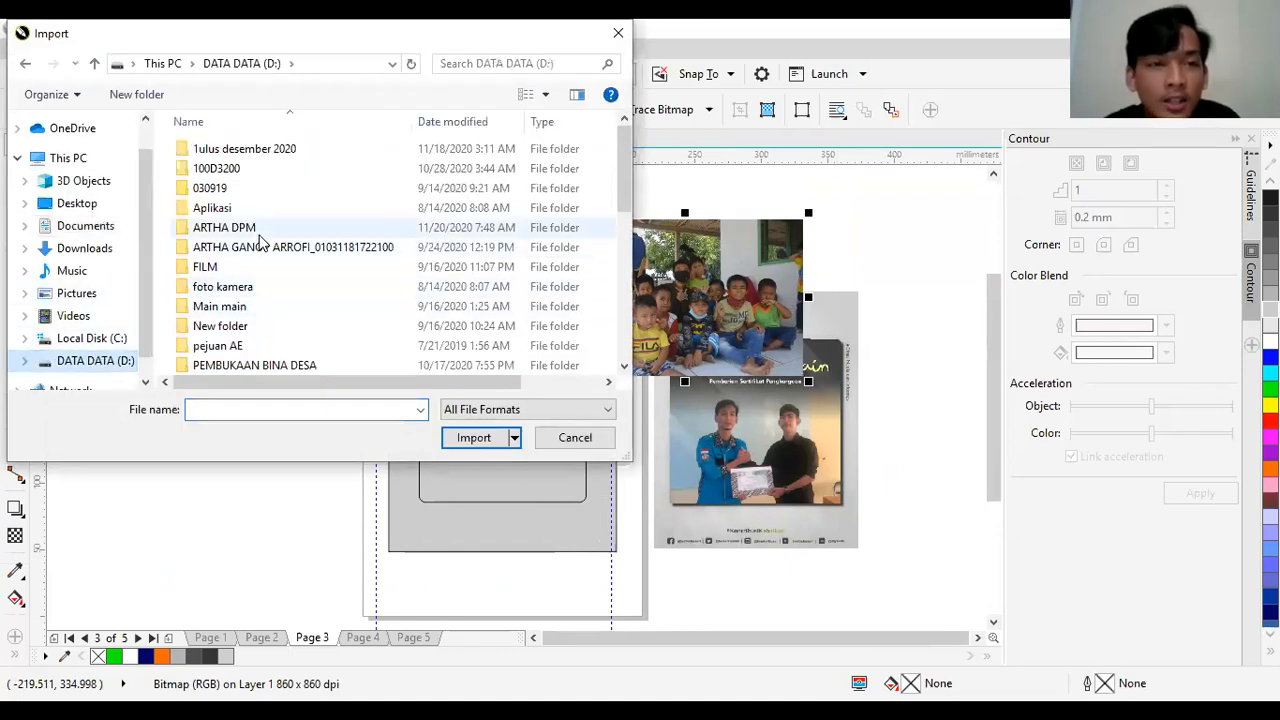
pyautogui.click(210, 186)
pyautogui.doubleClick(208, 169)
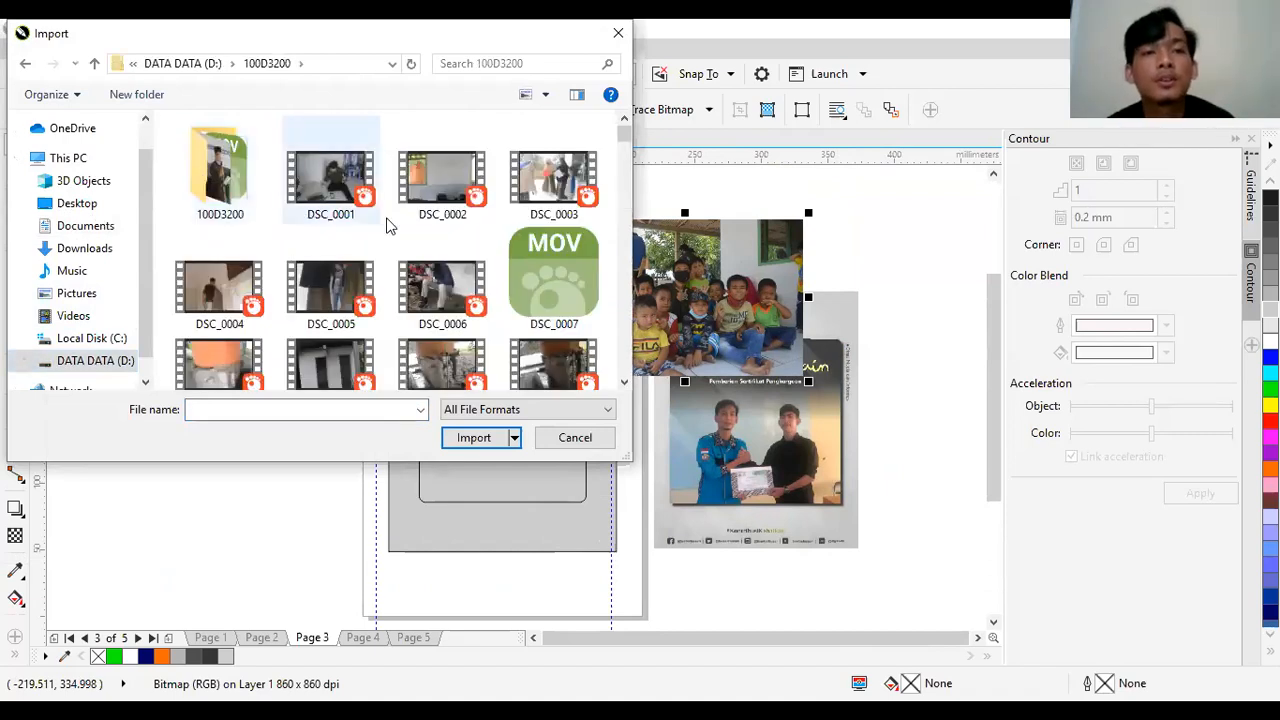
pyautogui.doubleClick(220, 175)
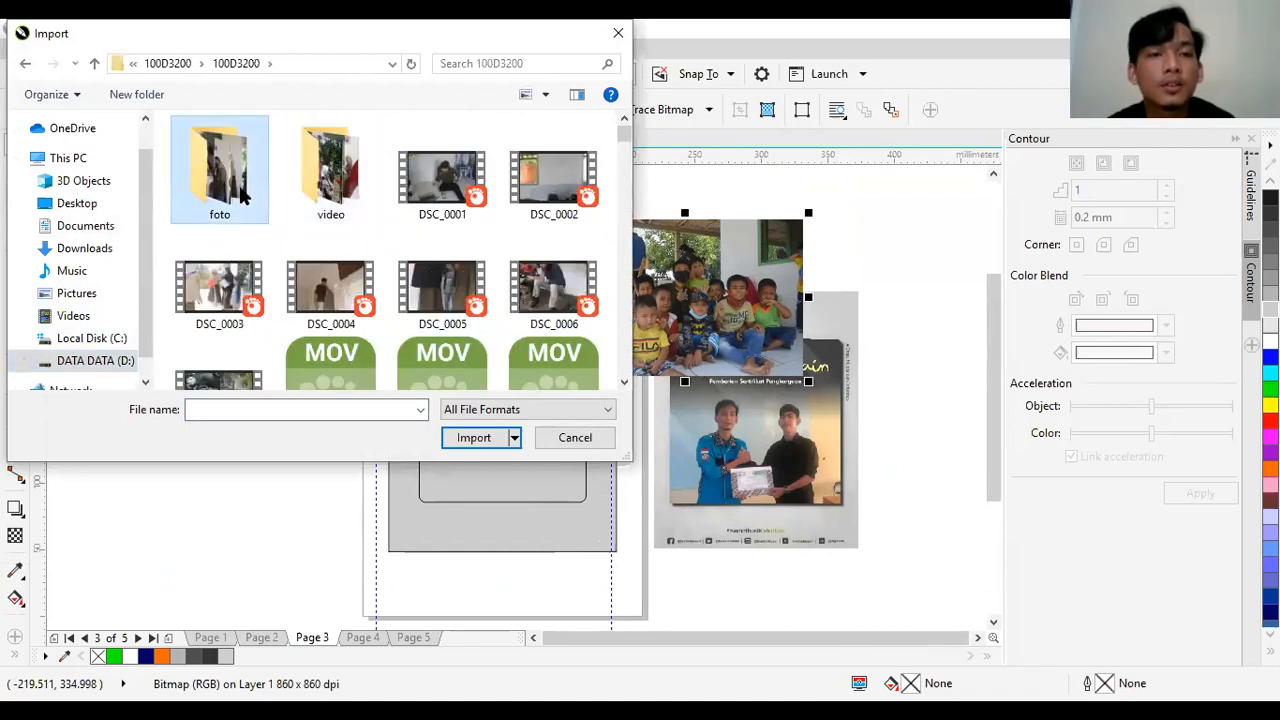
pyautogui.doubleClick(217, 172)
pyautogui.click(432, 316)
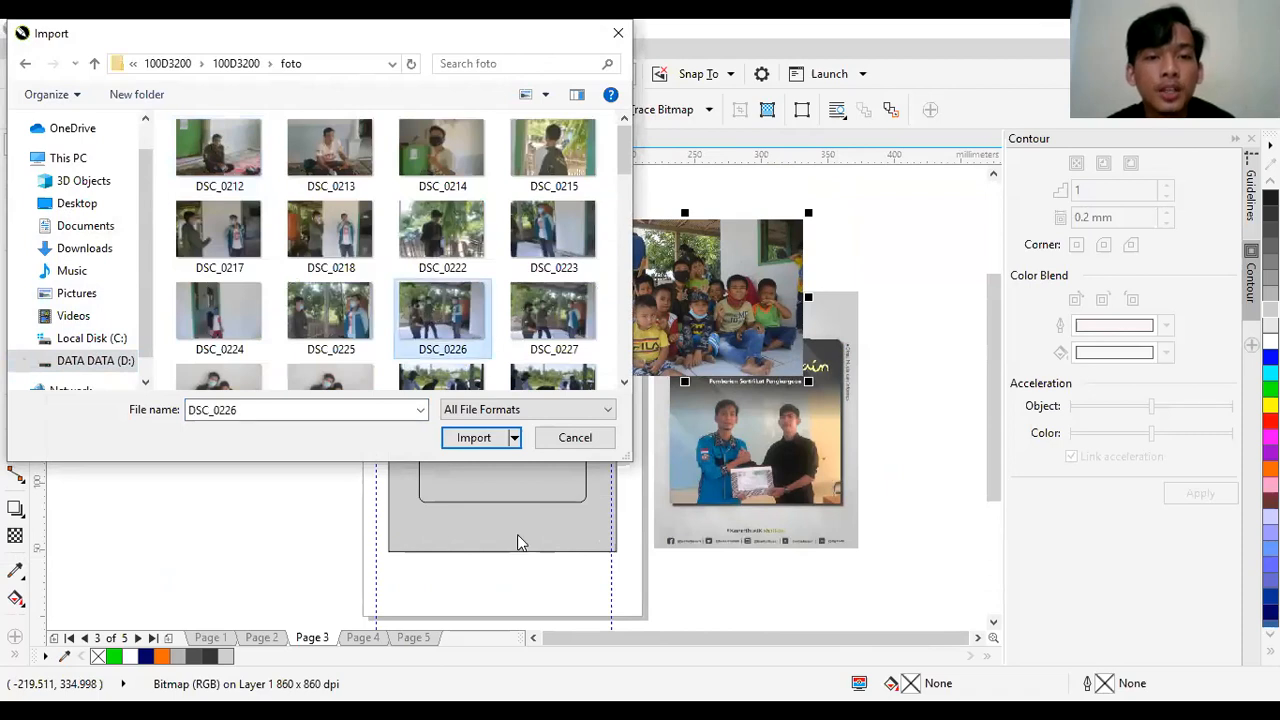
pyautogui.click(470, 438)
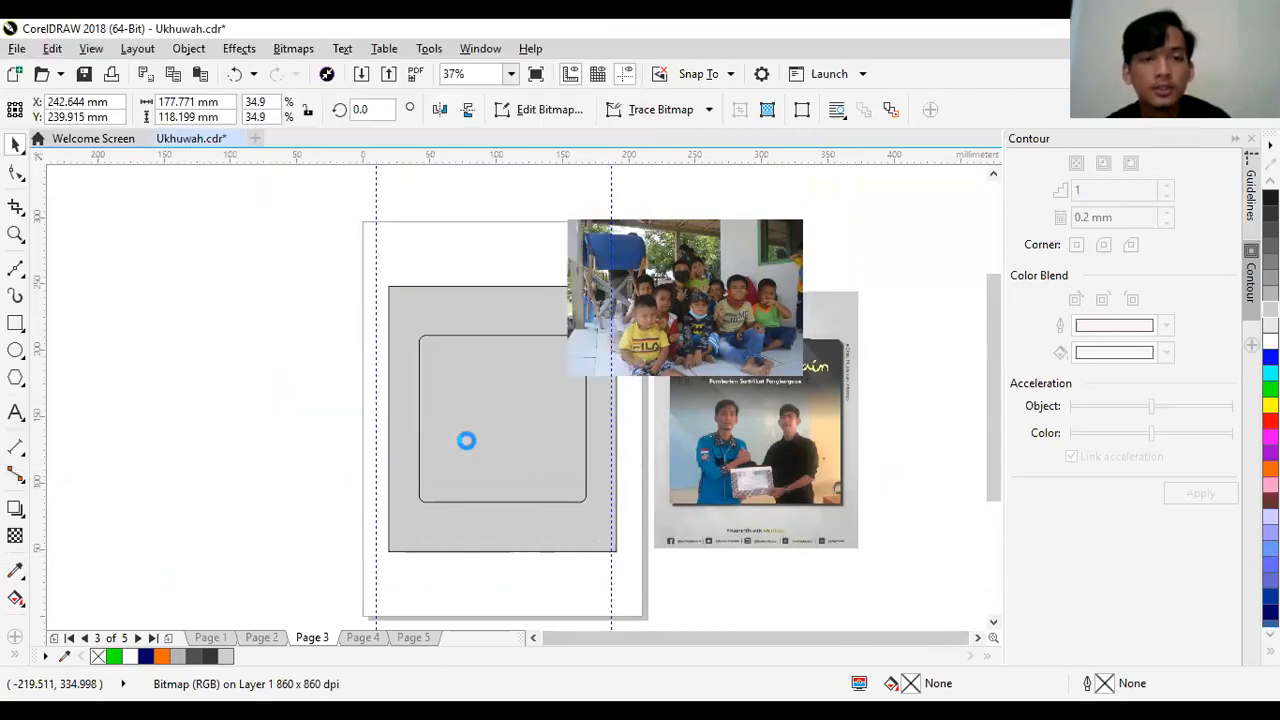
pyautogui.moveTo(113, 260); pyautogui.dragTo(267, 381)
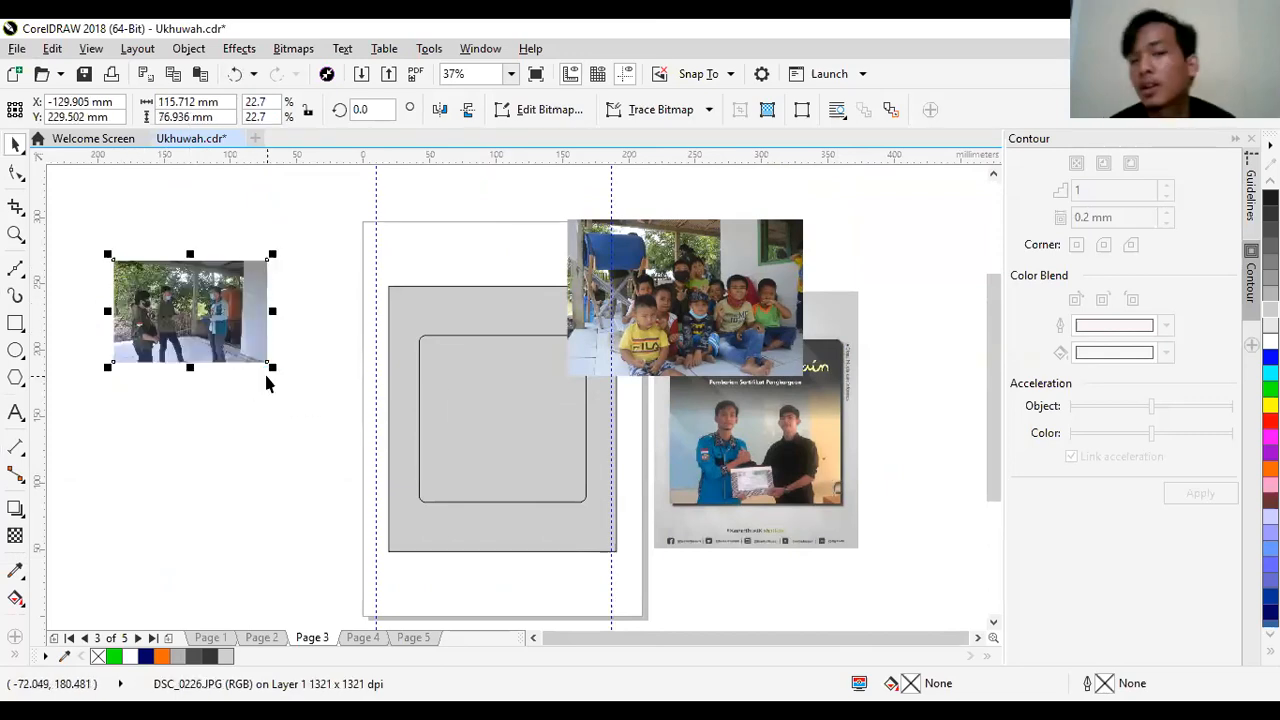
pyautogui.press('Delete')
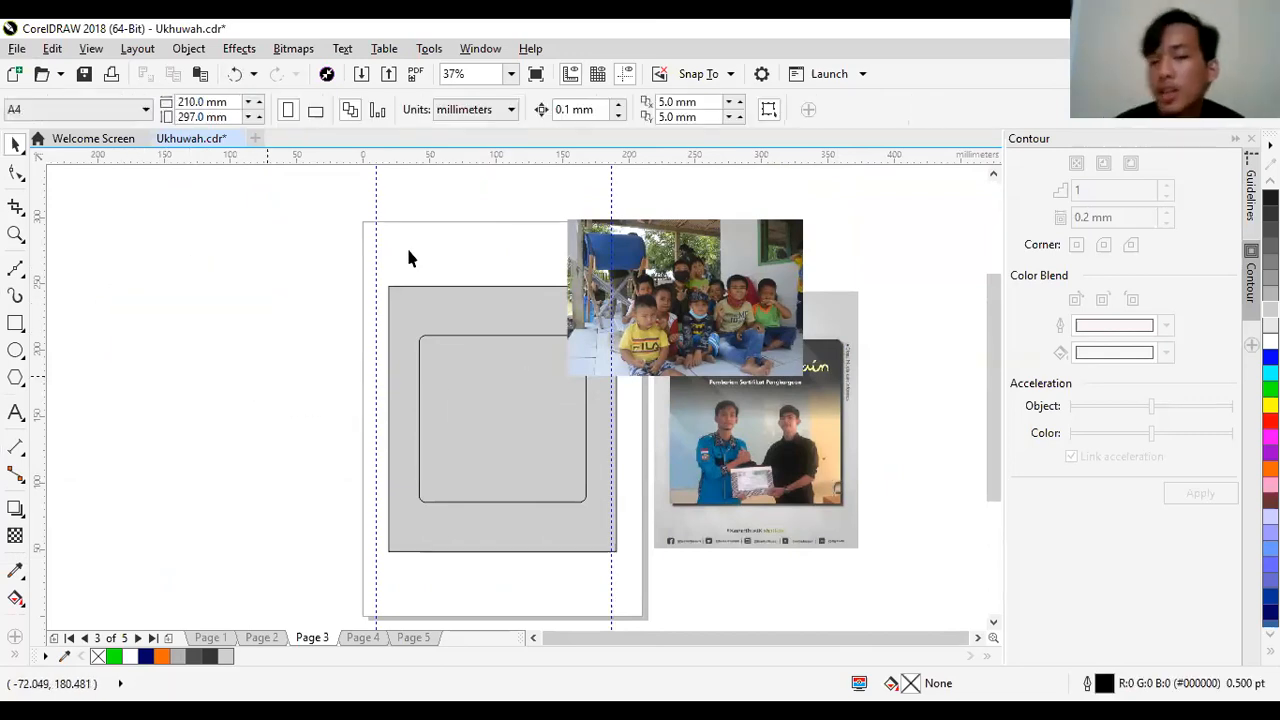
# - Move the children's group photo to the left of the gray rectangle and scale it to about 143 mm wide
pyautogui.click(721, 288)
pyautogui.moveTo(721, 288); pyautogui.dragTo(377, 308)
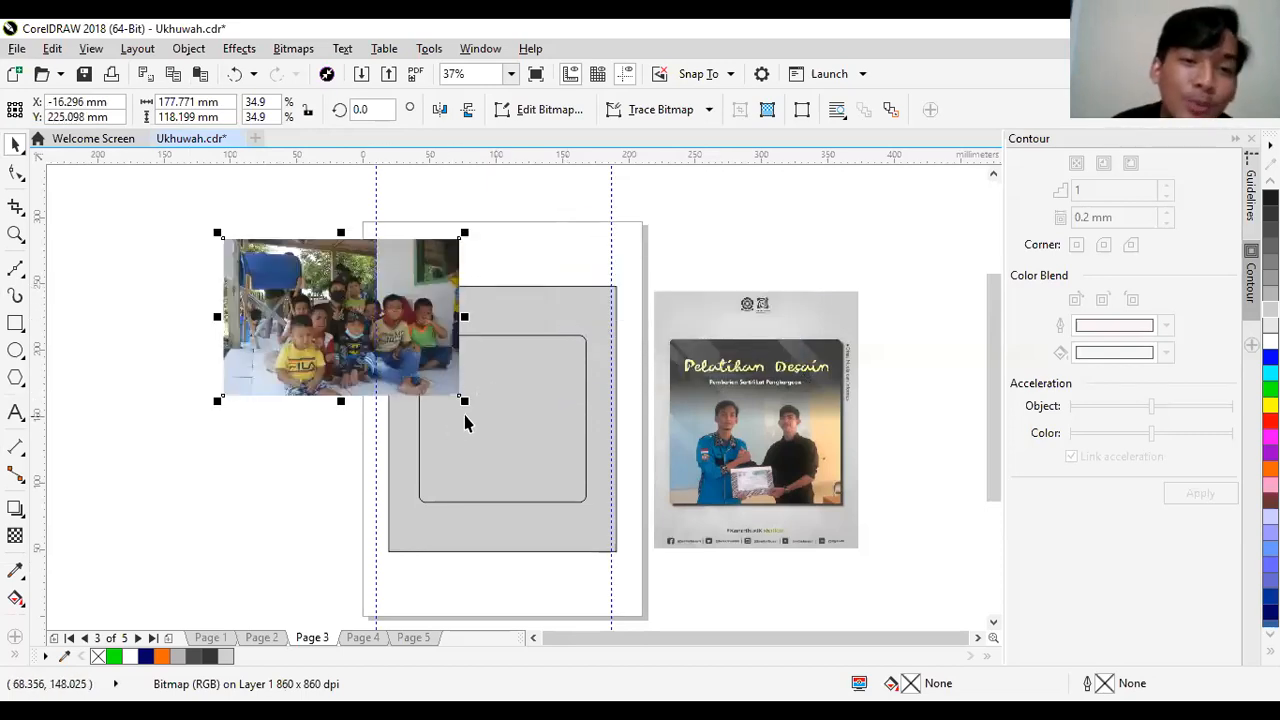
pyautogui.moveTo(466, 403); pyautogui.dragTo(386, 347)
pyautogui.moveTo(299, 312); pyautogui.dragTo(267, 442)
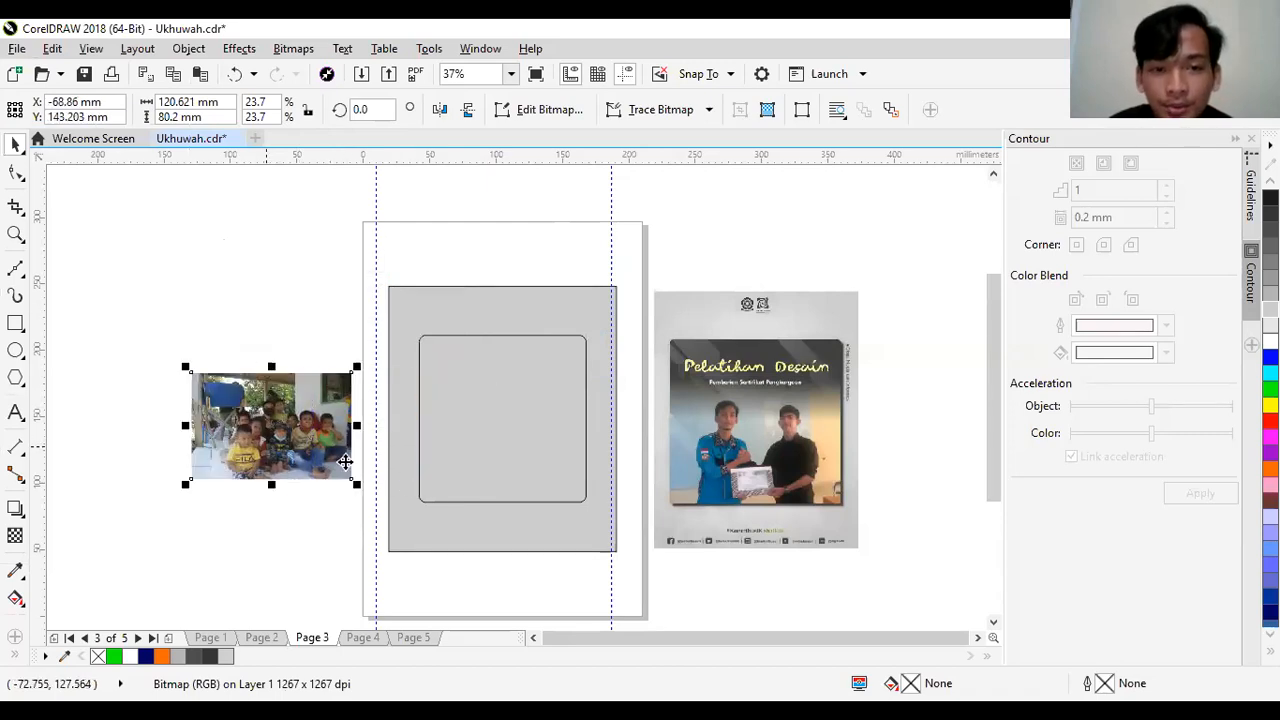
pyautogui.moveTo(357, 483); pyautogui.dragTo(390, 505)
# - PowerClip the children's group photo inside the rounded square frame
pyautogui.rightClick(307, 457)
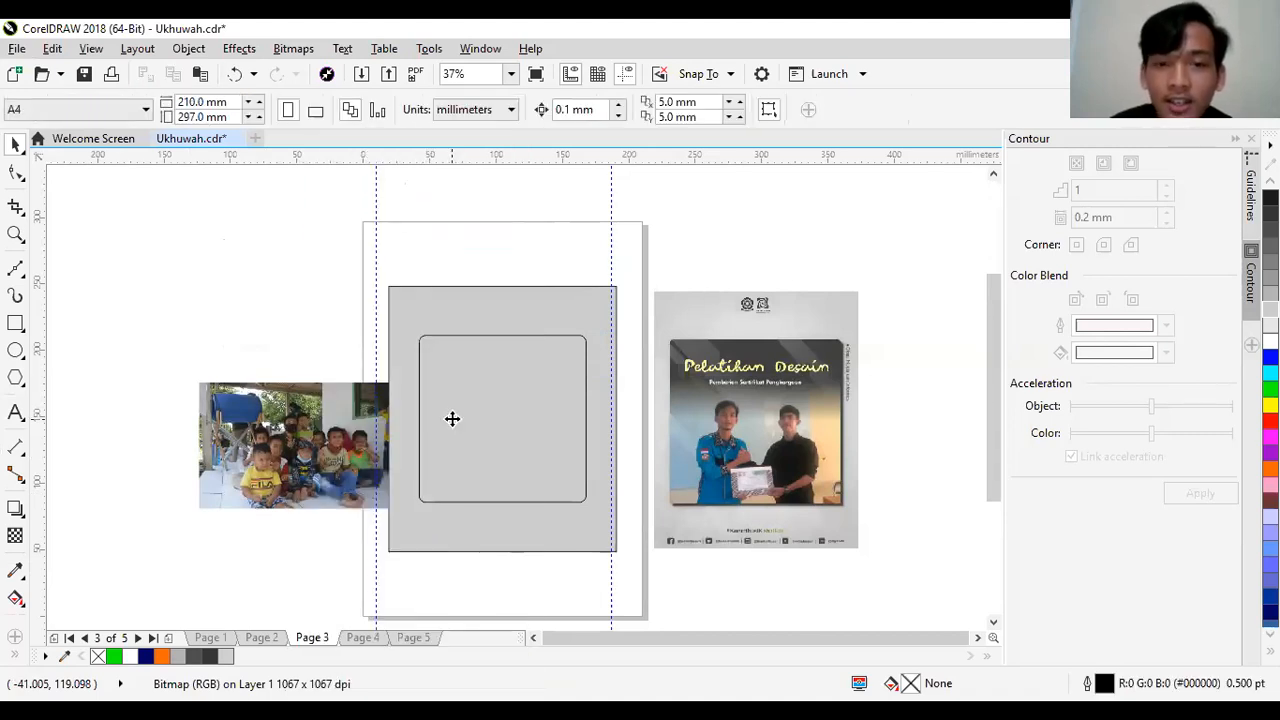
pyautogui.click(451, 417)
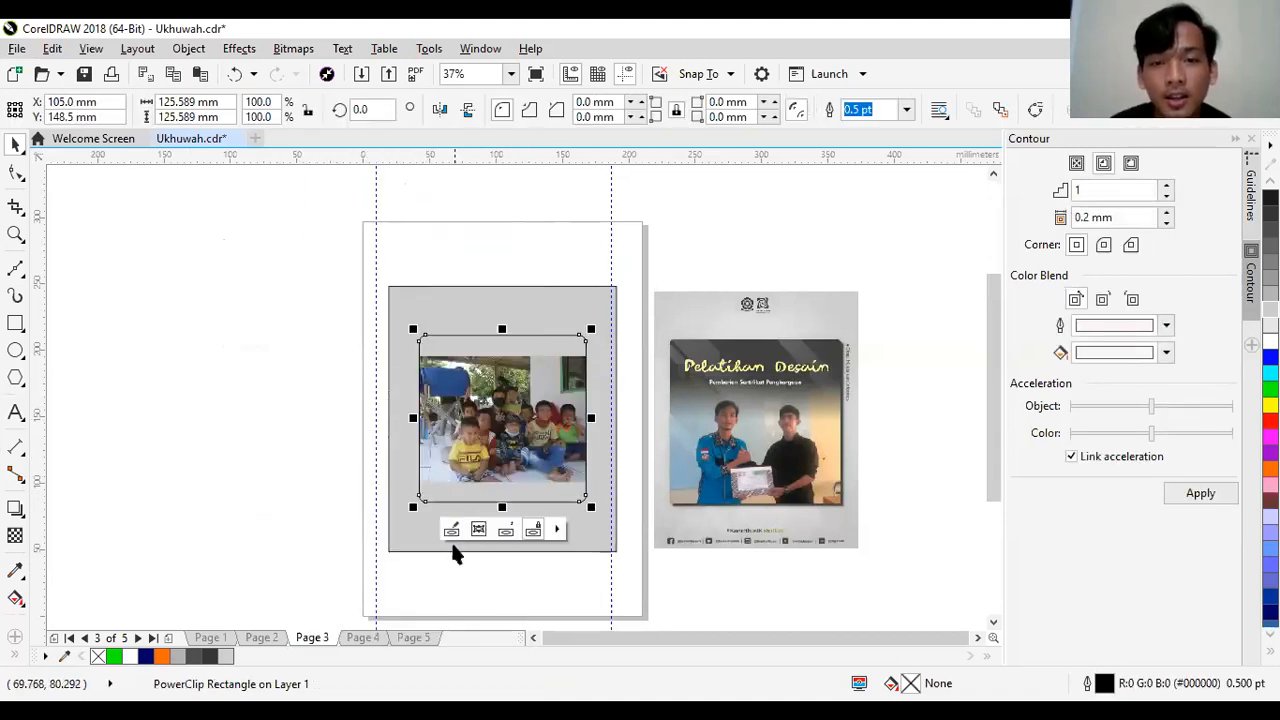
pyautogui.click(314, 525)
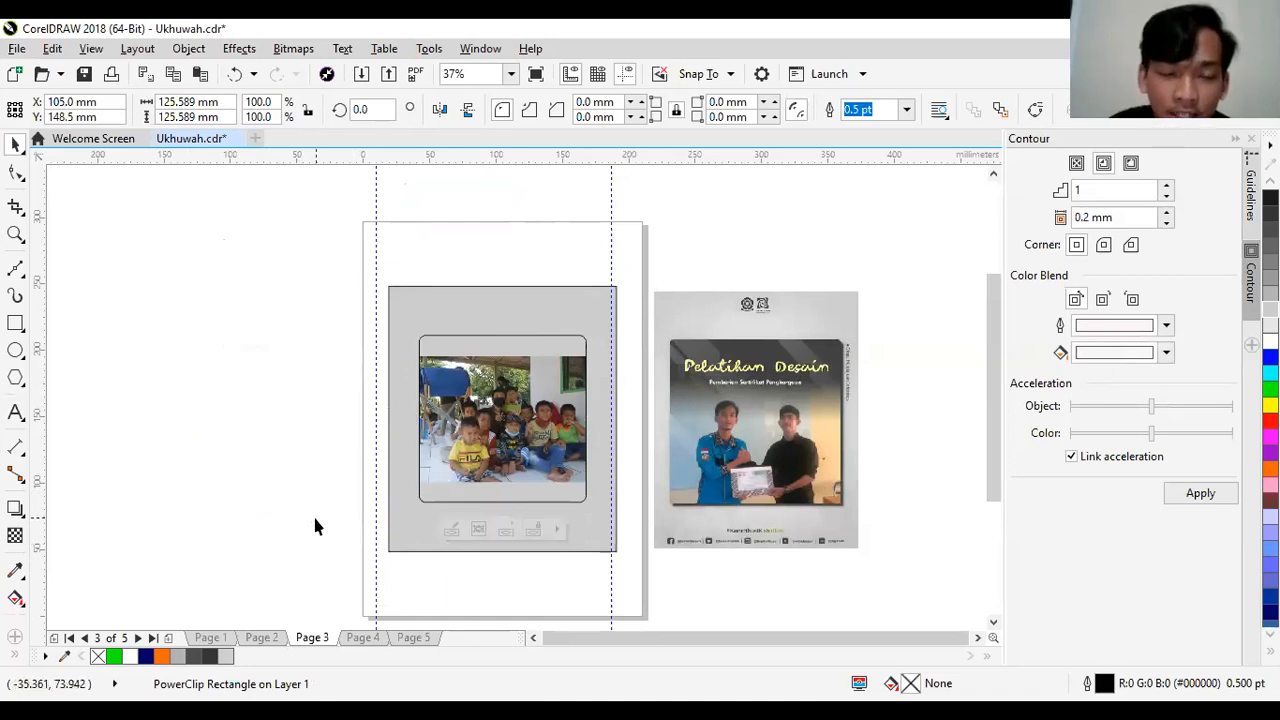
# - Edit the PowerClip so the photo sits on the frame's lower edge and is enlarged to about 166 mm wide
pyautogui.click(436, 497)
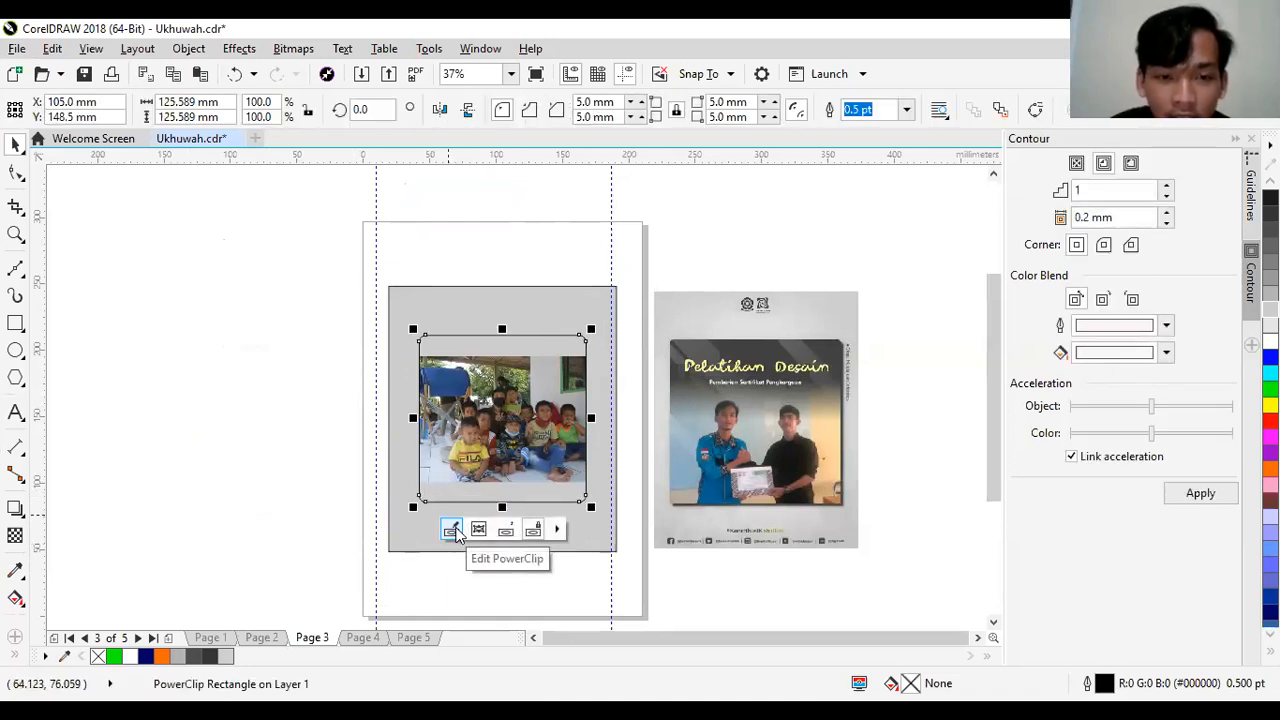
pyautogui.click(217, 414)
pyautogui.click(473, 505)
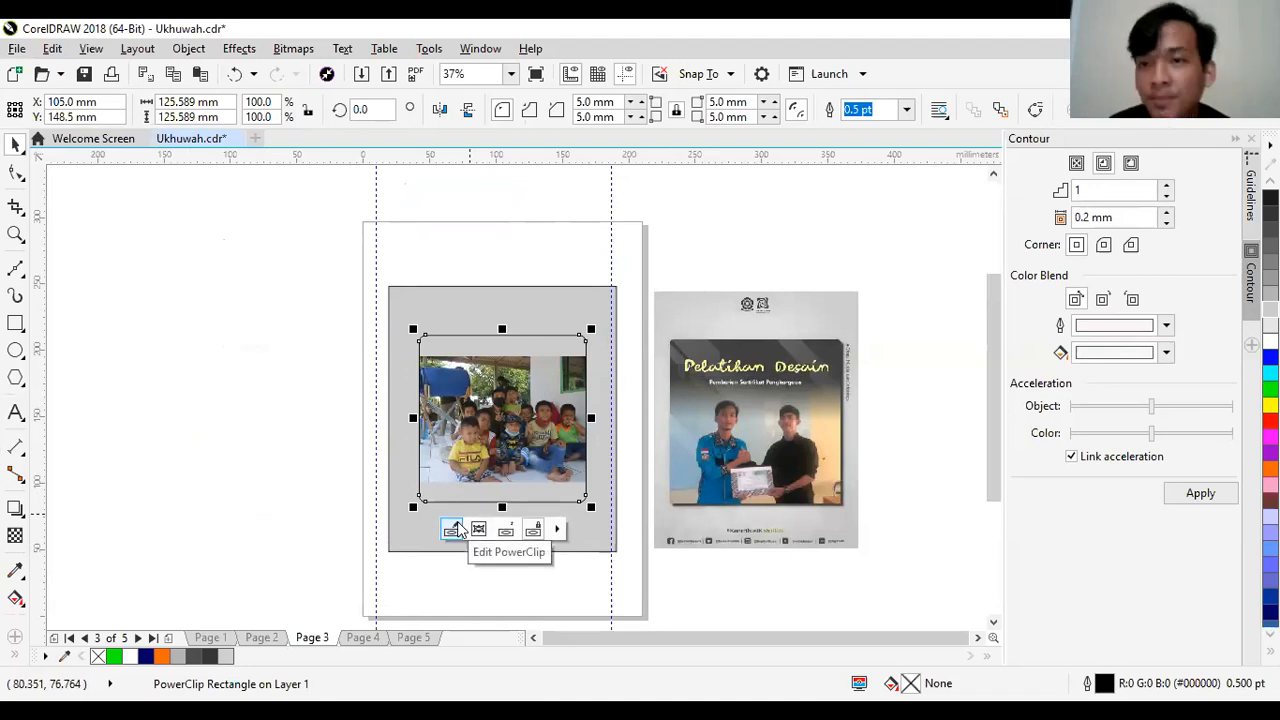
pyautogui.click(453, 529)
pyautogui.click(494, 458)
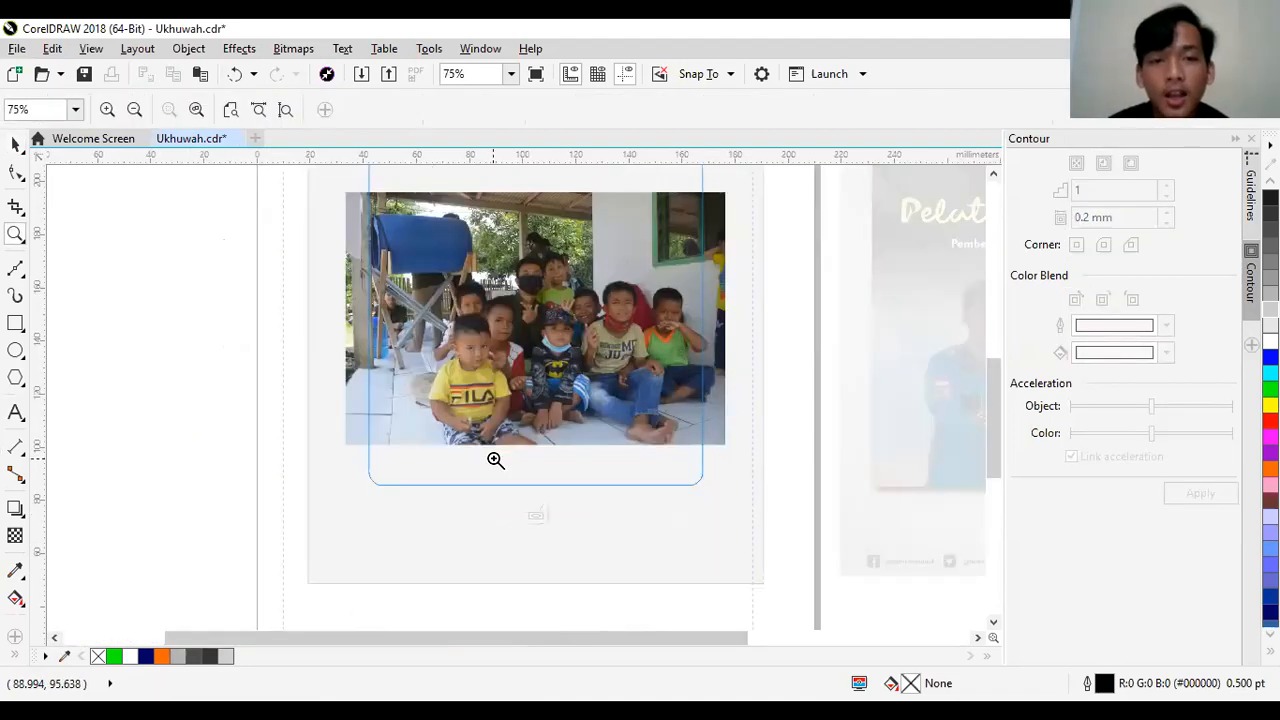
pyautogui.moveTo(457, 285); pyautogui.dragTo(460, 323)
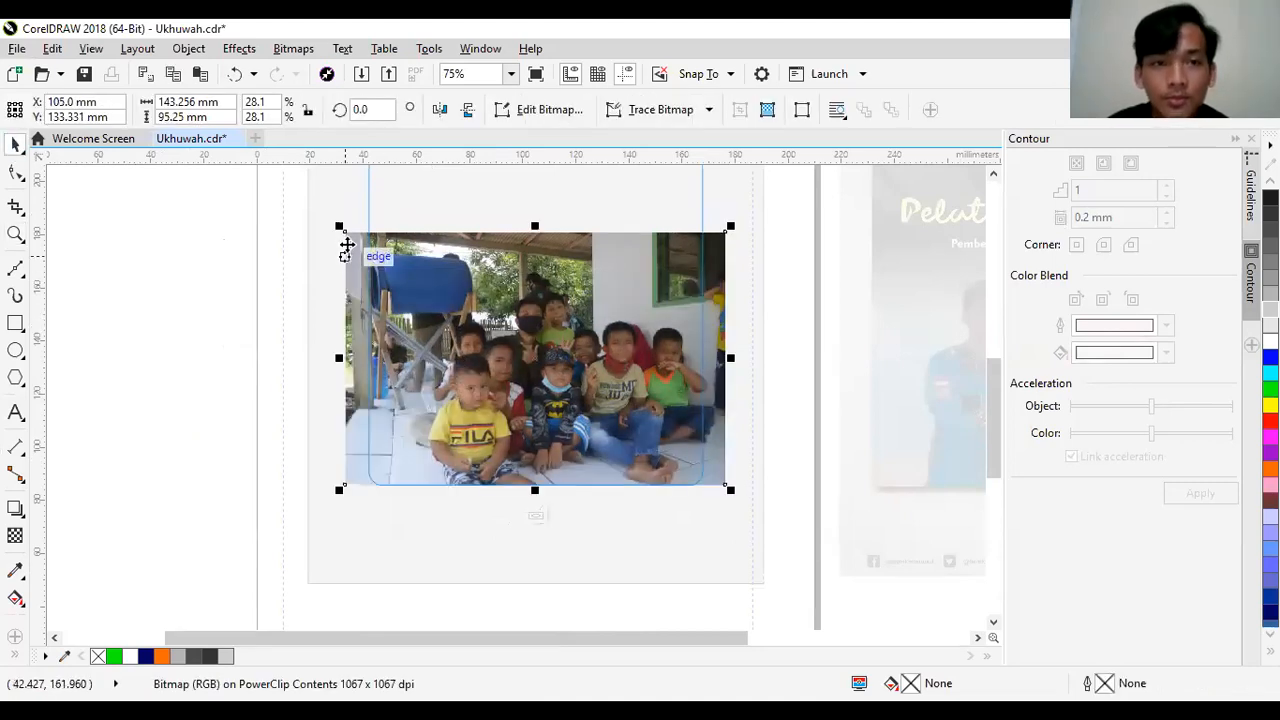
pyautogui.moveTo(339, 227); pyautogui.dragTo(222, 190)
pyautogui.moveTo(496, 292); pyautogui.dragTo(499, 298)
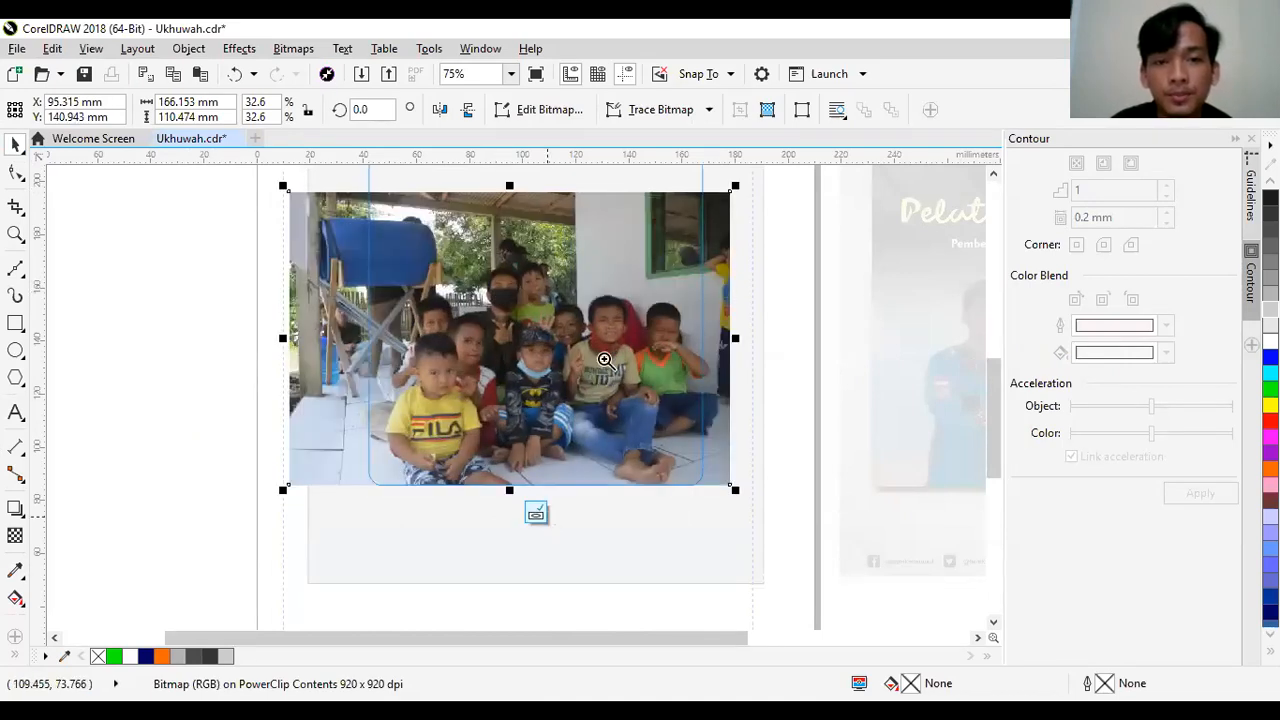
pyautogui.press('F3')
pyautogui.click(667, 348)
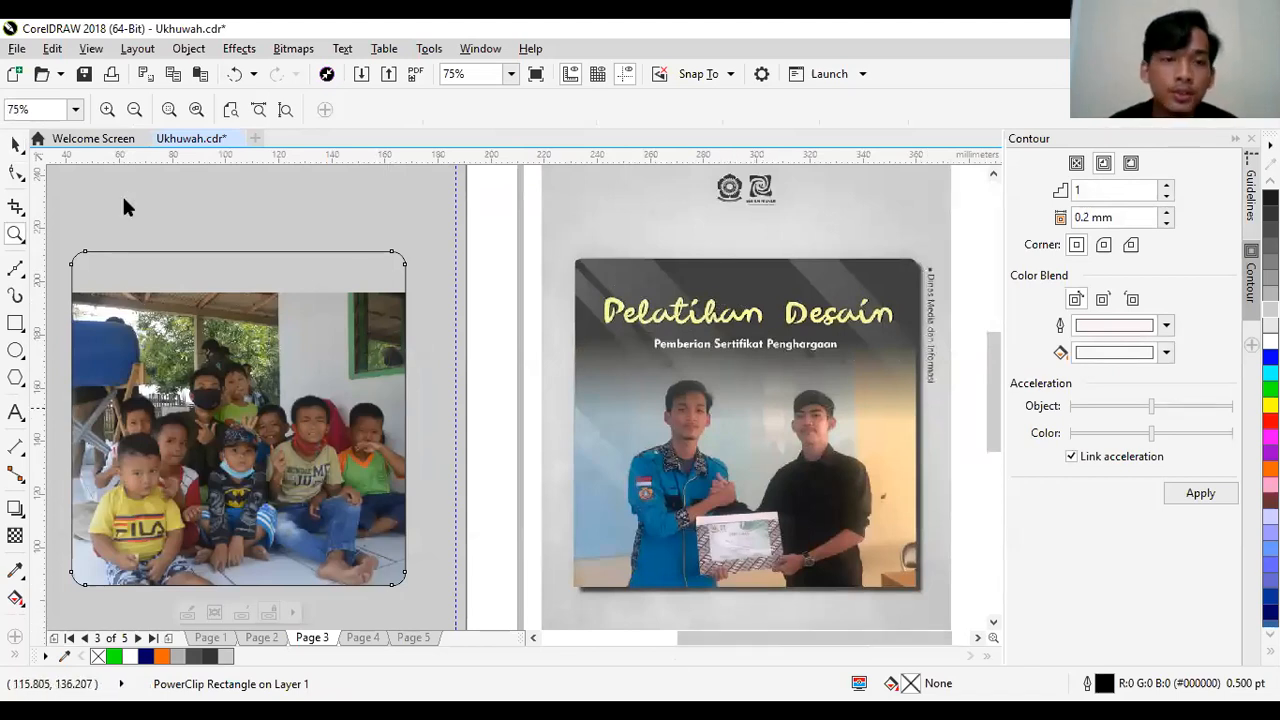
# - Draw a rectangle about 140 × 49 mm across the top of the photo frame and fill it with 80% Black
pyautogui.click(15, 146)
pyautogui.click(15, 324)
pyautogui.moveTo(55, 229); pyautogui.dragTo(486, 363)
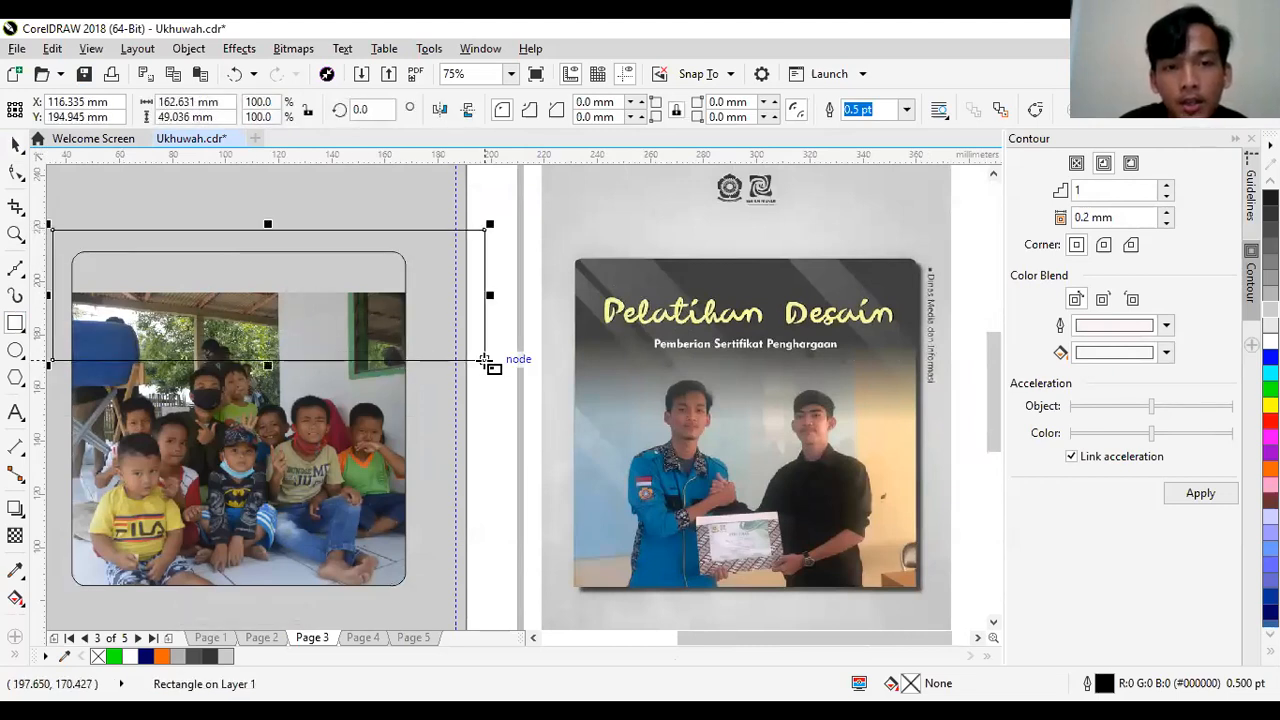
pyautogui.moveTo(494, 295); pyautogui.dragTo(429, 295)
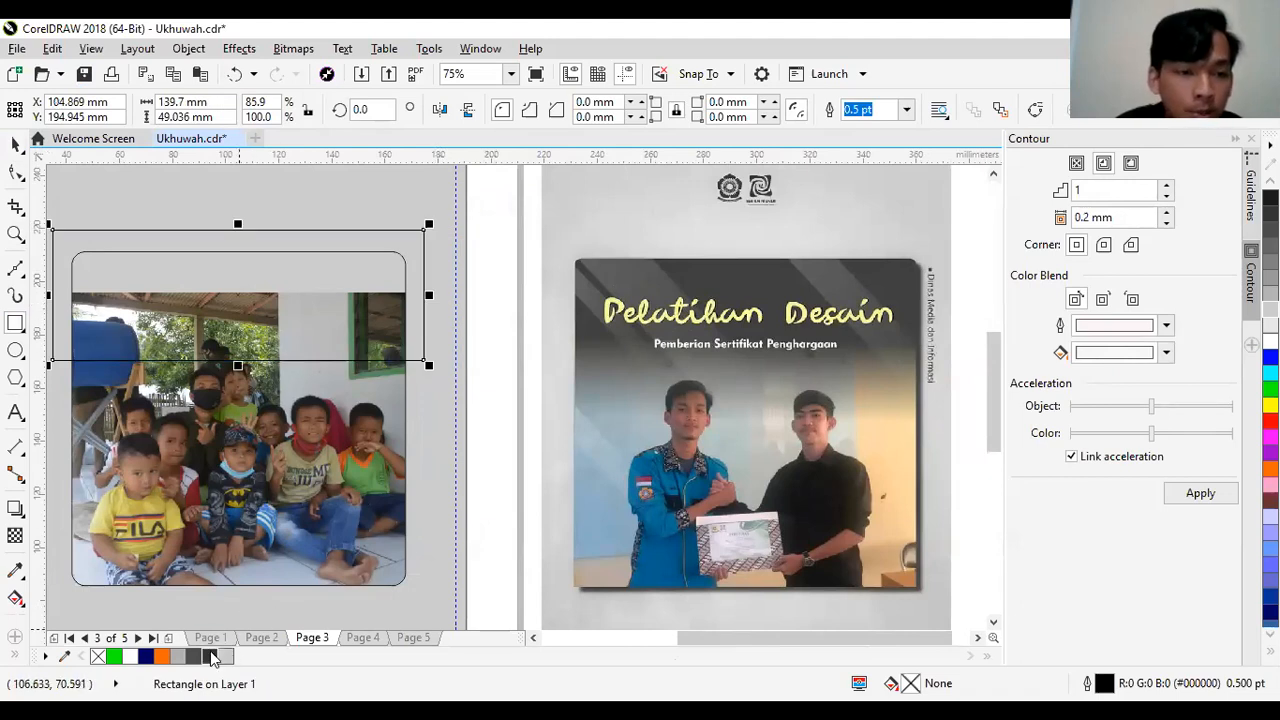
pyautogui.click(210, 654)
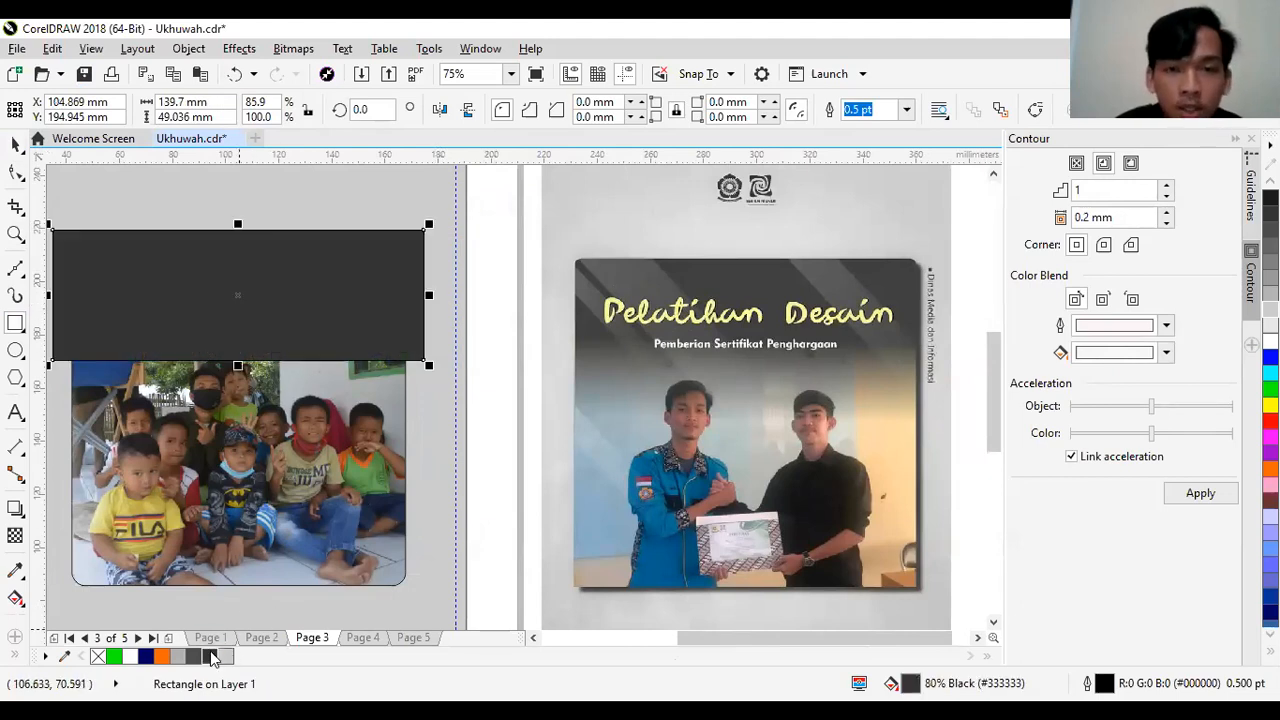
# - Apply a vertical linear transparency to the dark rectangle, solid at the top and fading out only near its lower edge
pyautogui.click(15, 537)
pyautogui.moveTo(194, 221); pyautogui.dragTo(222, 378)
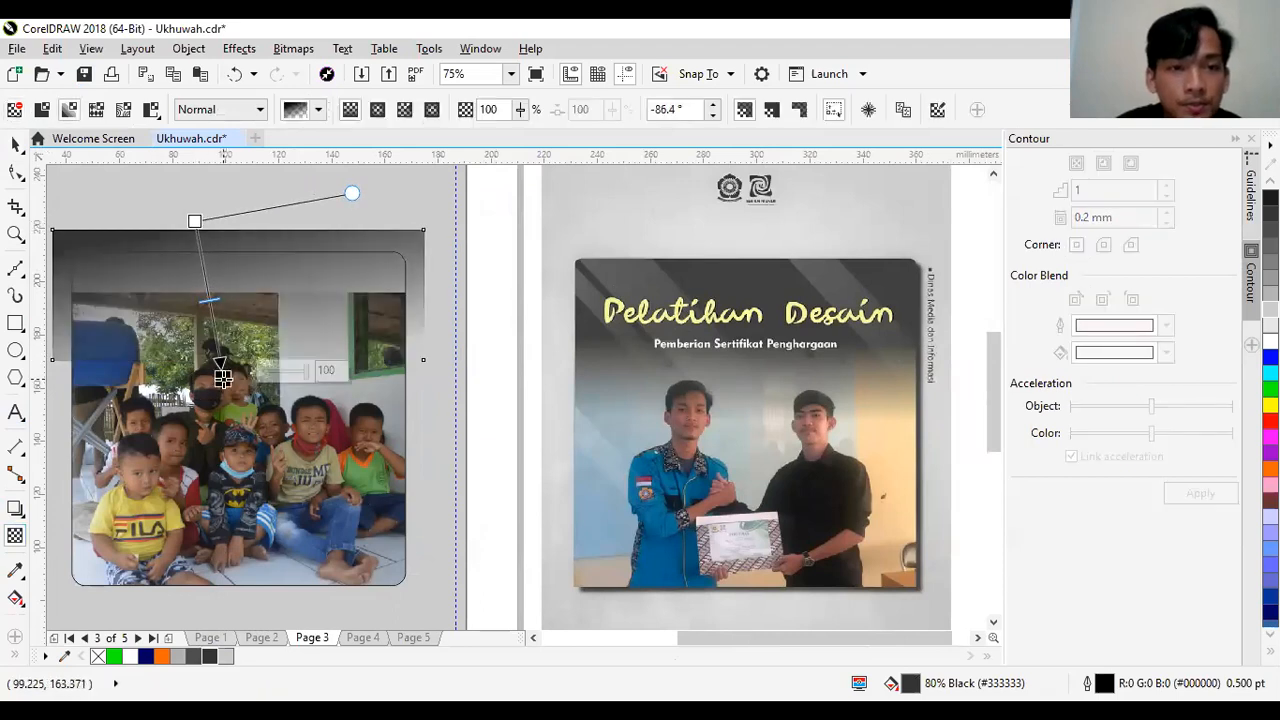
pyautogui.moveTo(194, 221); pyautogui.dragTo(221, 322)
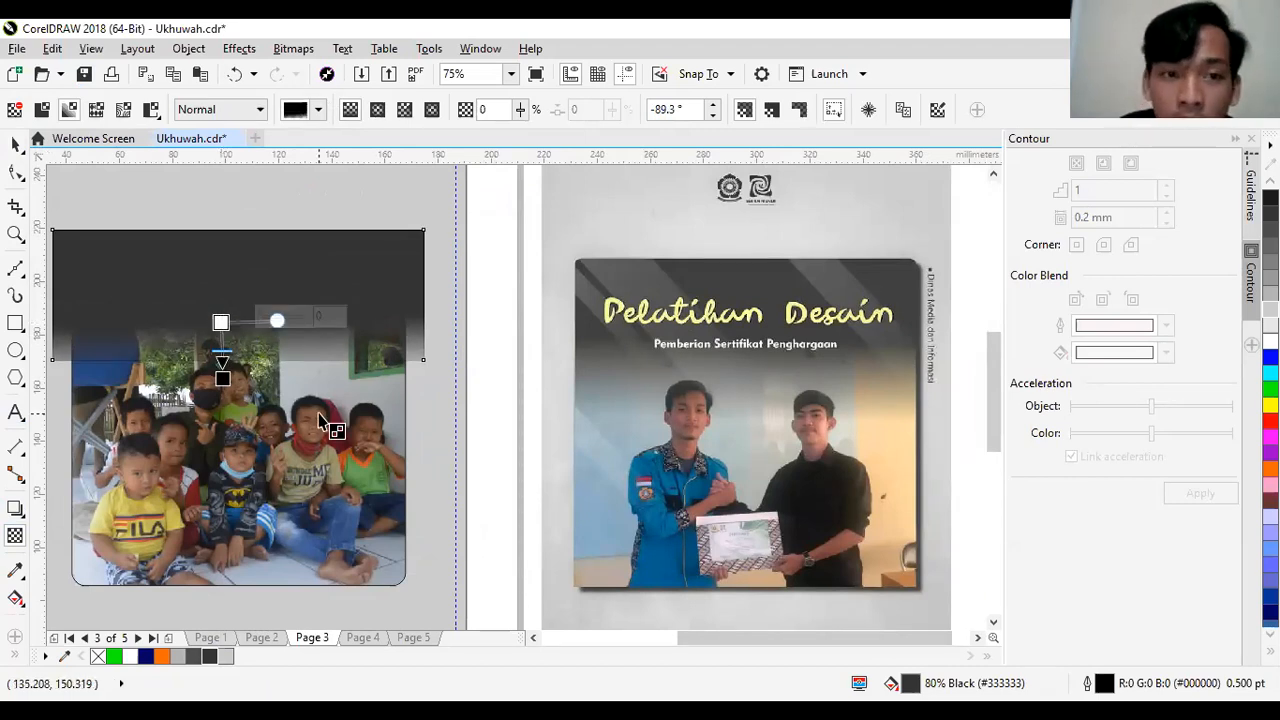
pyautogui.click(16, 145)
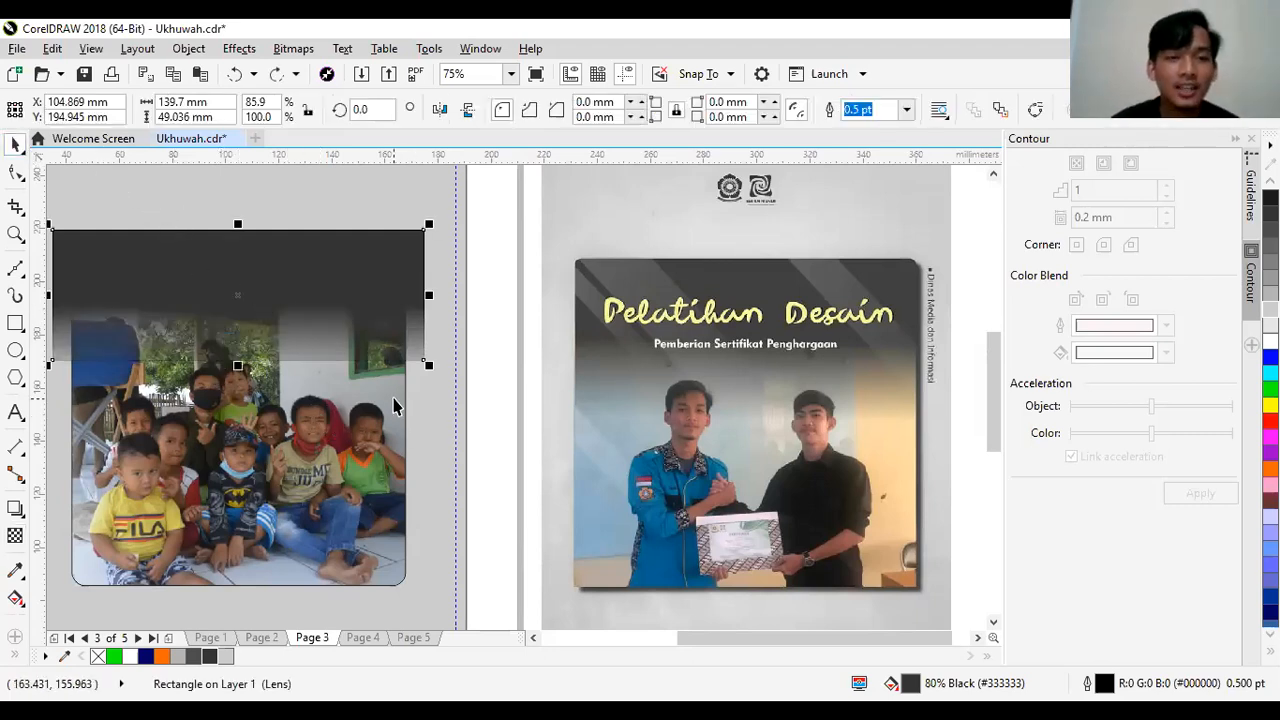
# - Undo the linear transparency on the dark header rectangle
pyautogui.hotkey('ctrl', 'z')
pyautogui.hotkey('ctrl', 'z')
pyautogui.hotkey('ctrl', 'z')
pyautogui.hotkey('ctrl', 'z')
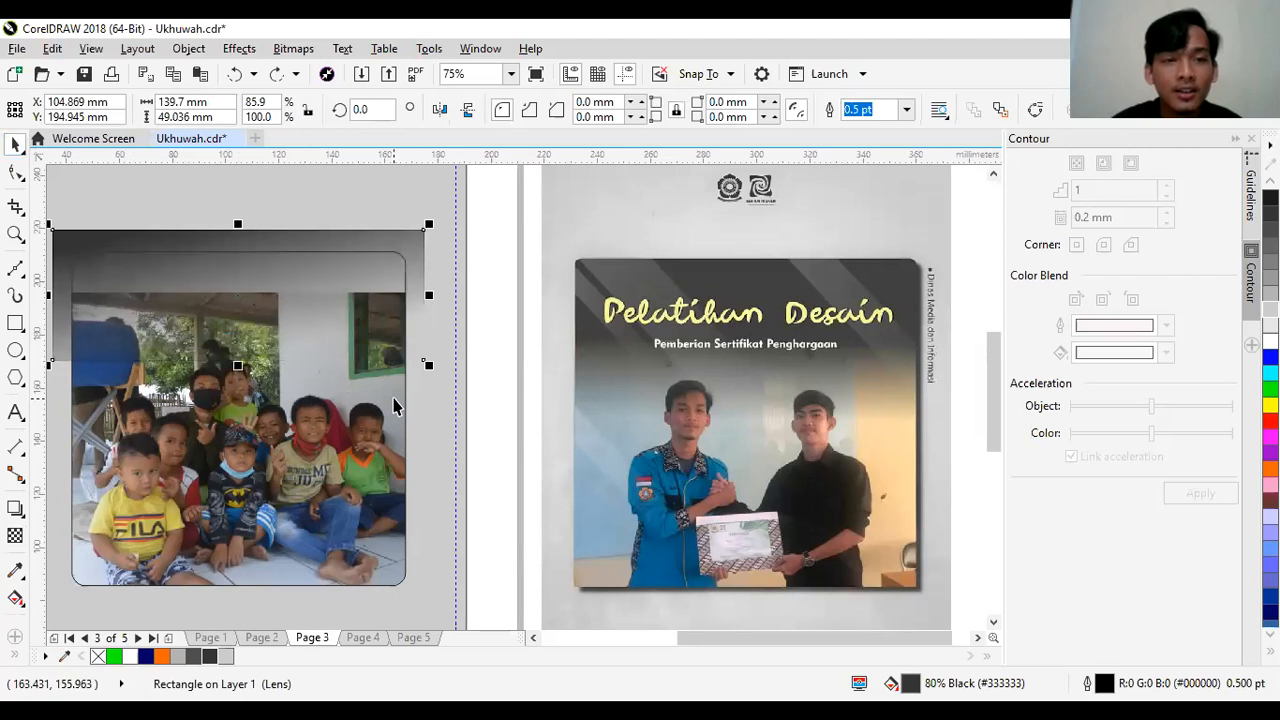
# - Try a fountain fill from 80% Black to white on the header rectangle, and undo it
pyautogui.click(15, 600)
pyautogui.moveTo(165, 221); pyautogui.dragTo(215, 380)
pyautogui.moveTo(161, 217); pyautogui.dragTo(189, 282)
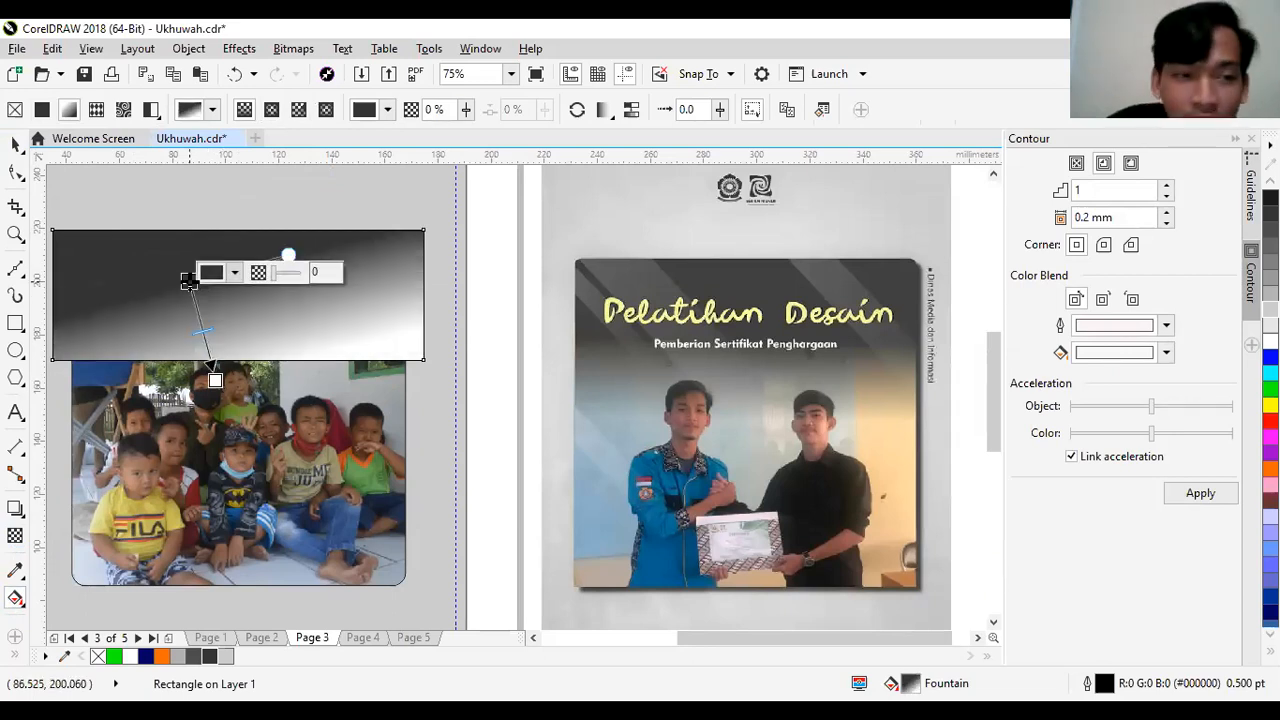
pyautogui.click(14, 147)
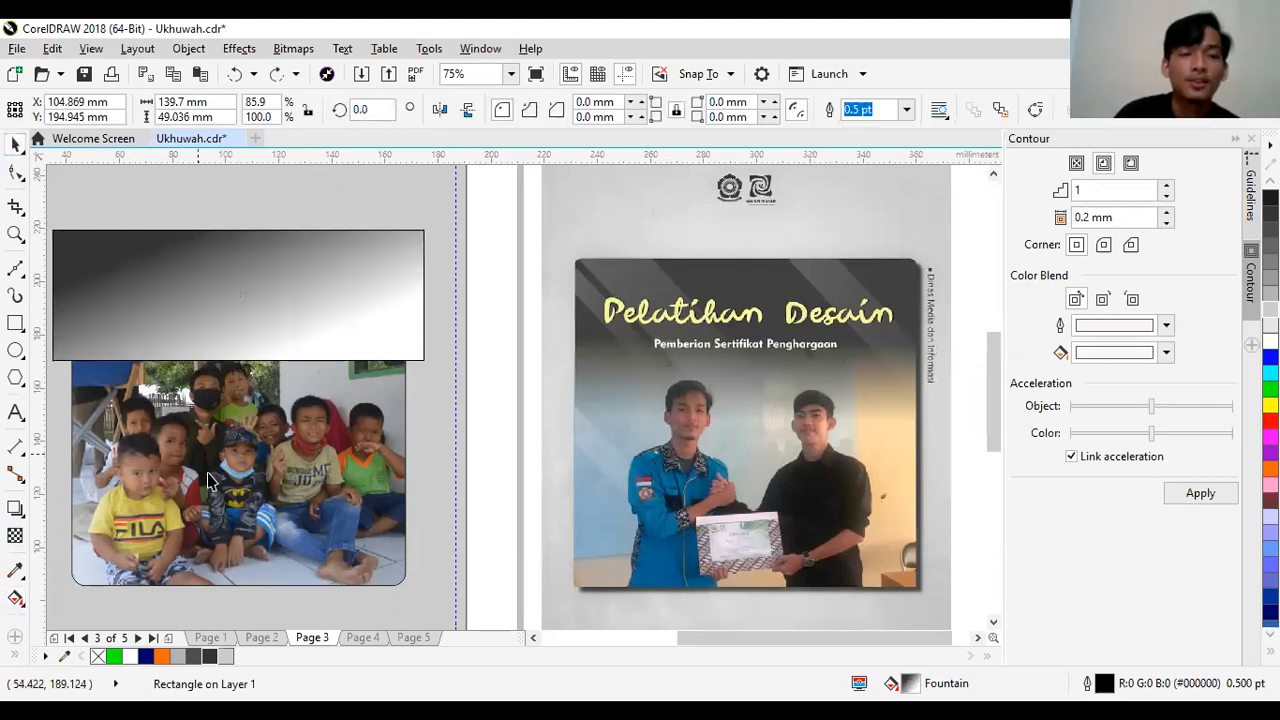
pyautogui.hotkey('ctrl', 'z')
pyautogui.hotkey('ctrl', 'z')
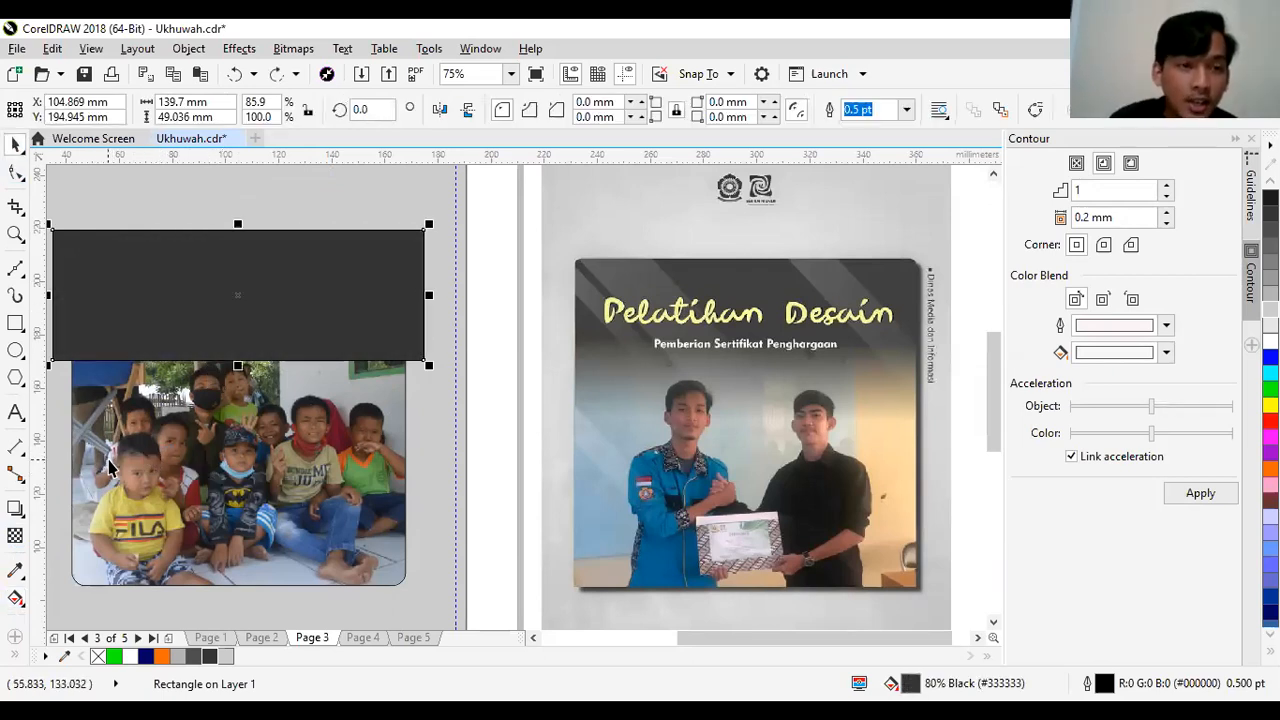
# - Apply a vertical linear transparency to the dark rectangle, solid in its upper part and fading out across its lower edge
pyautogui.click(15, 535)
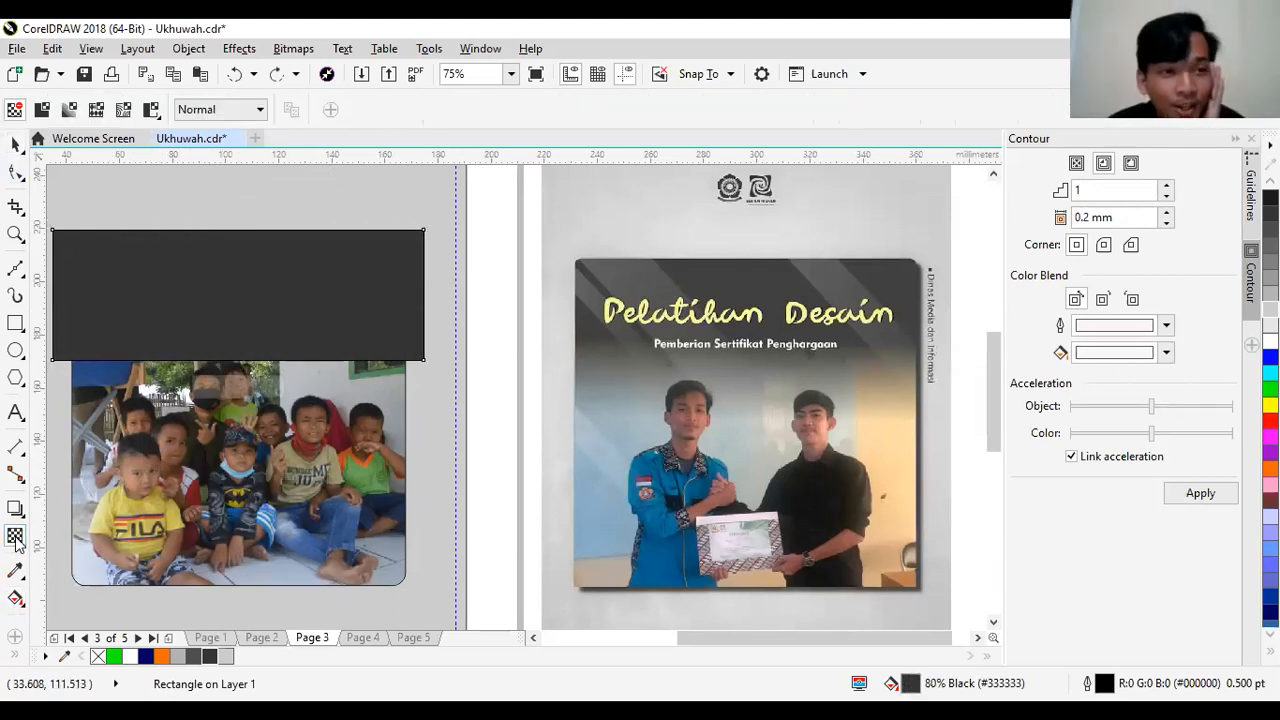
pyautogui.moveTo(176, 209); pyautogui.dragTo(204, 360)
pyautogui.moveTo(174, 208); pyautogui.dragTo(199, 300)
pyautogui.moveTo(205, 359); pyautogui.dragTo(201, 386)
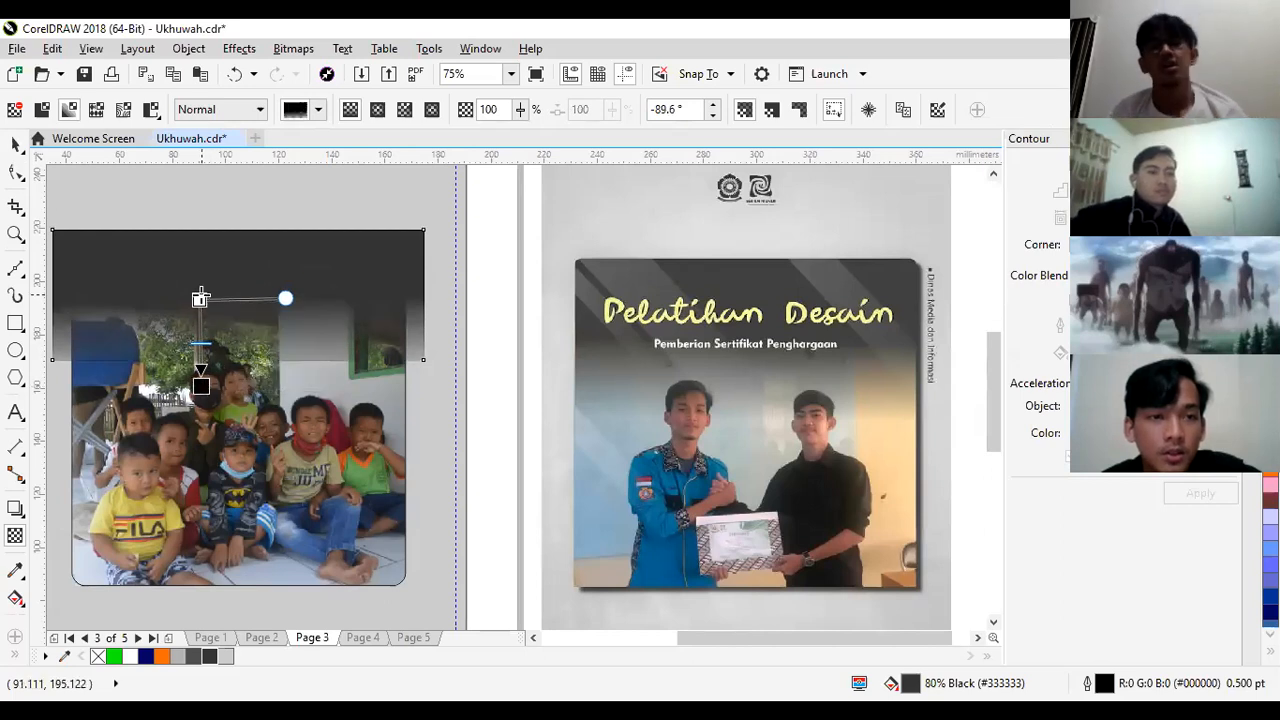
pyautogui.click(201, 306)
pyautogui.moveTo(201, 306); pyautogui.dragTo(200, 321)
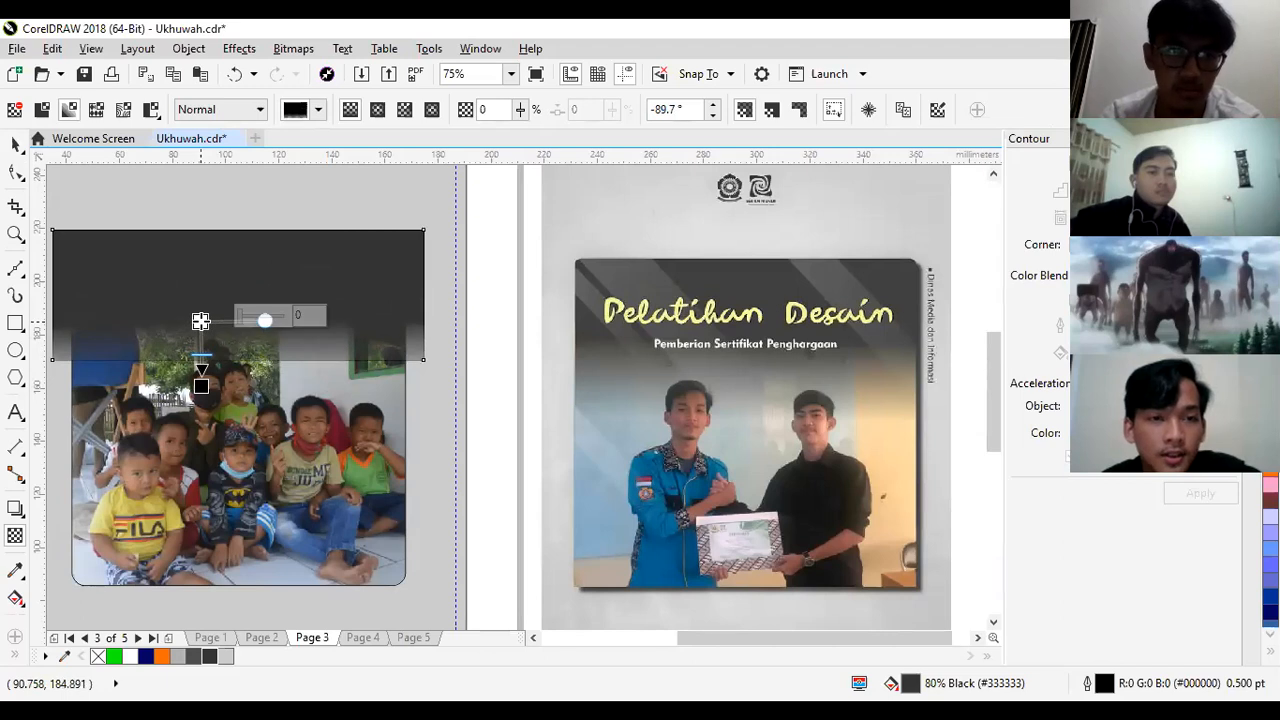
pyautogui.press('space')
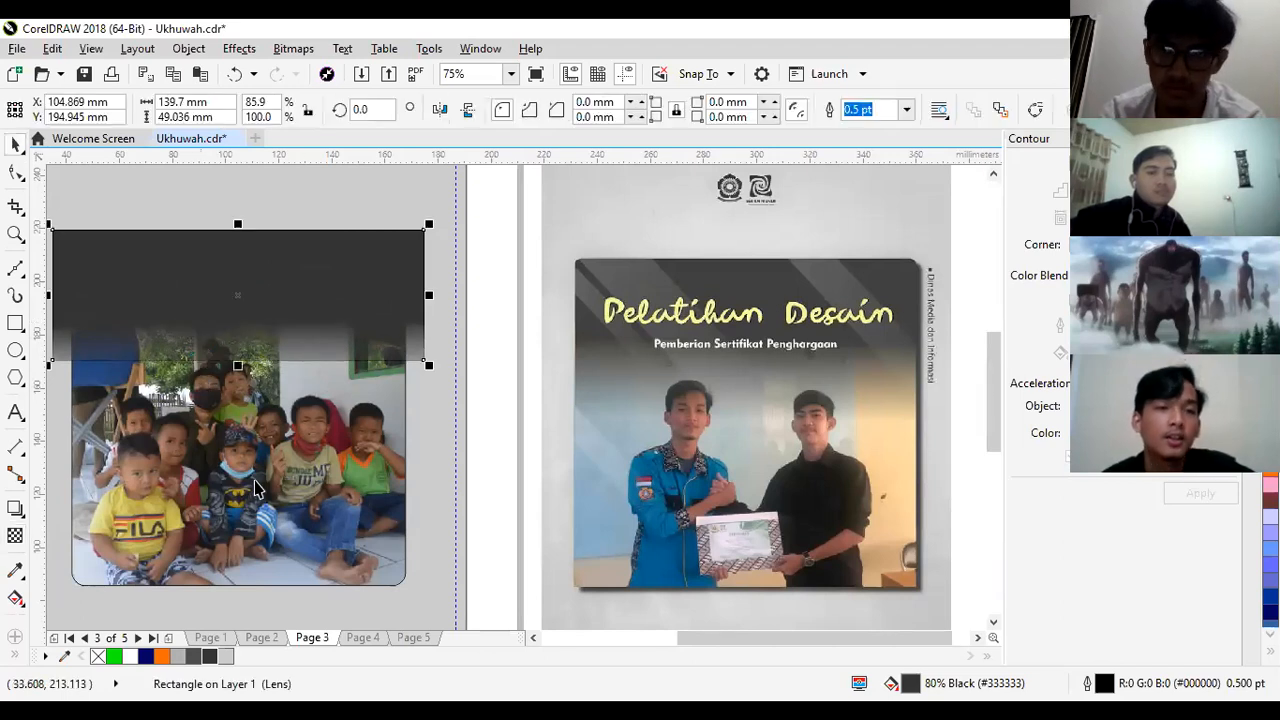
# - Remove the dark rectangle's outline and PowerClip it inside the rounded photo frame
pyautogui.rightClick(100, 656)
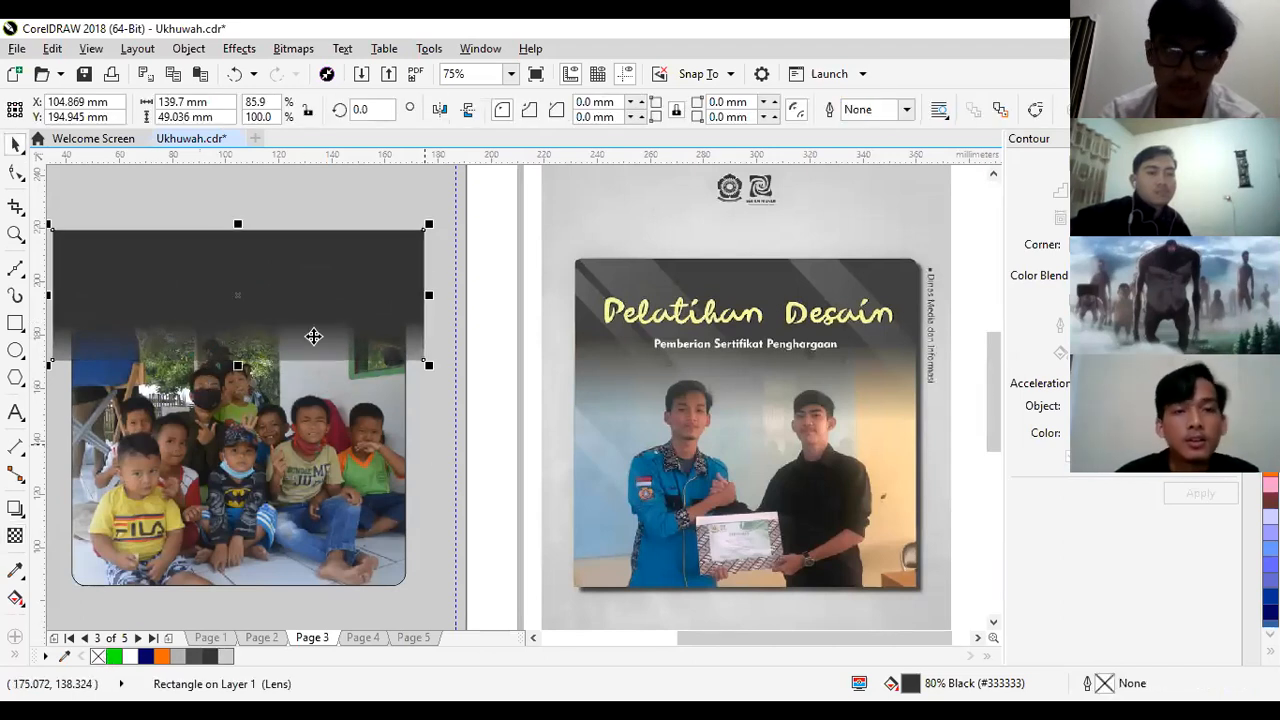
pyautogui.rightClick(253, 240)
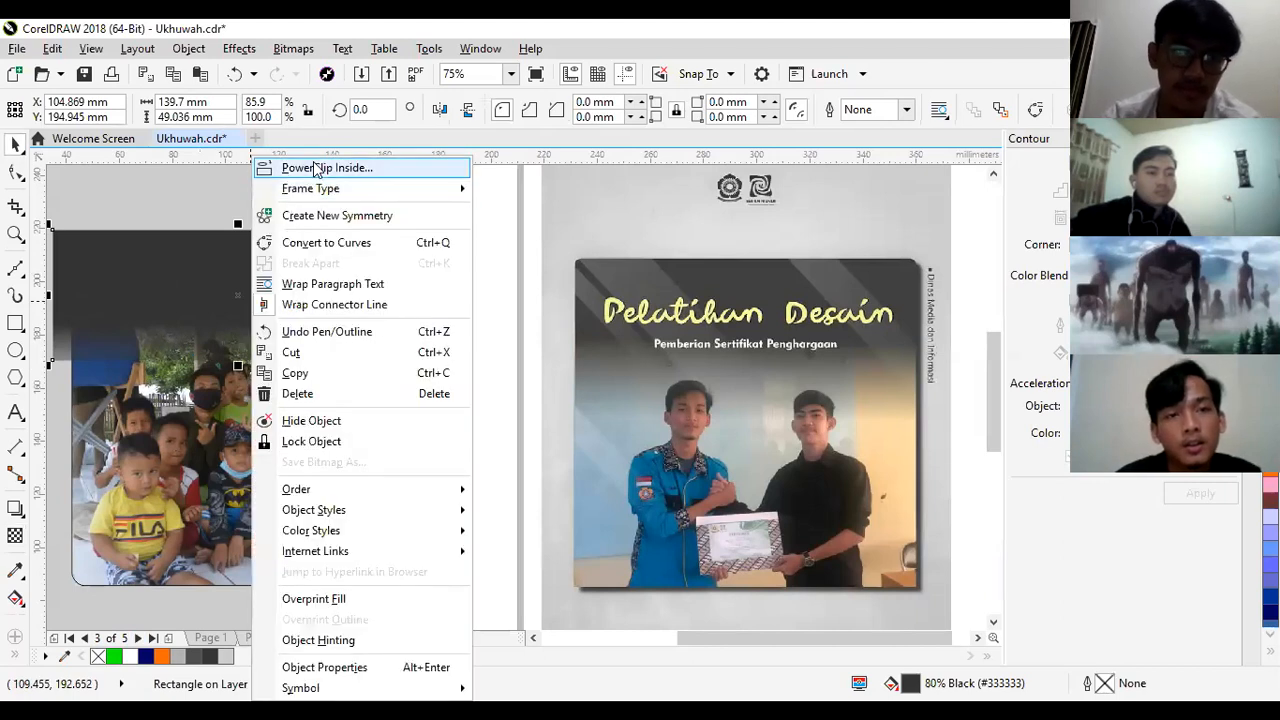
pyautogui.click(326, 168)
pyautogui.click(310, 434)
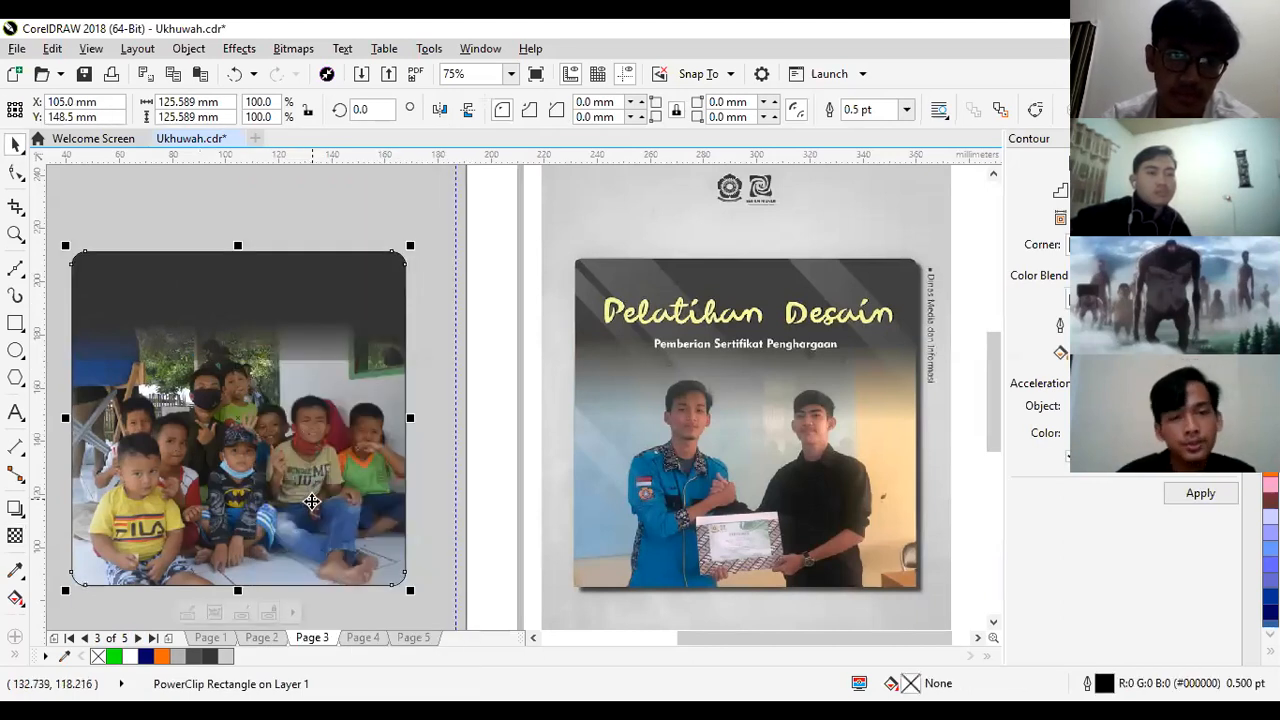
# - Edit the PowerClip contents so the dark rectangle's transparency fades out vertically, ending at its lower edge, and finish editing
pyautogui.click(188, 614)
pyautogui.click(15, 536)
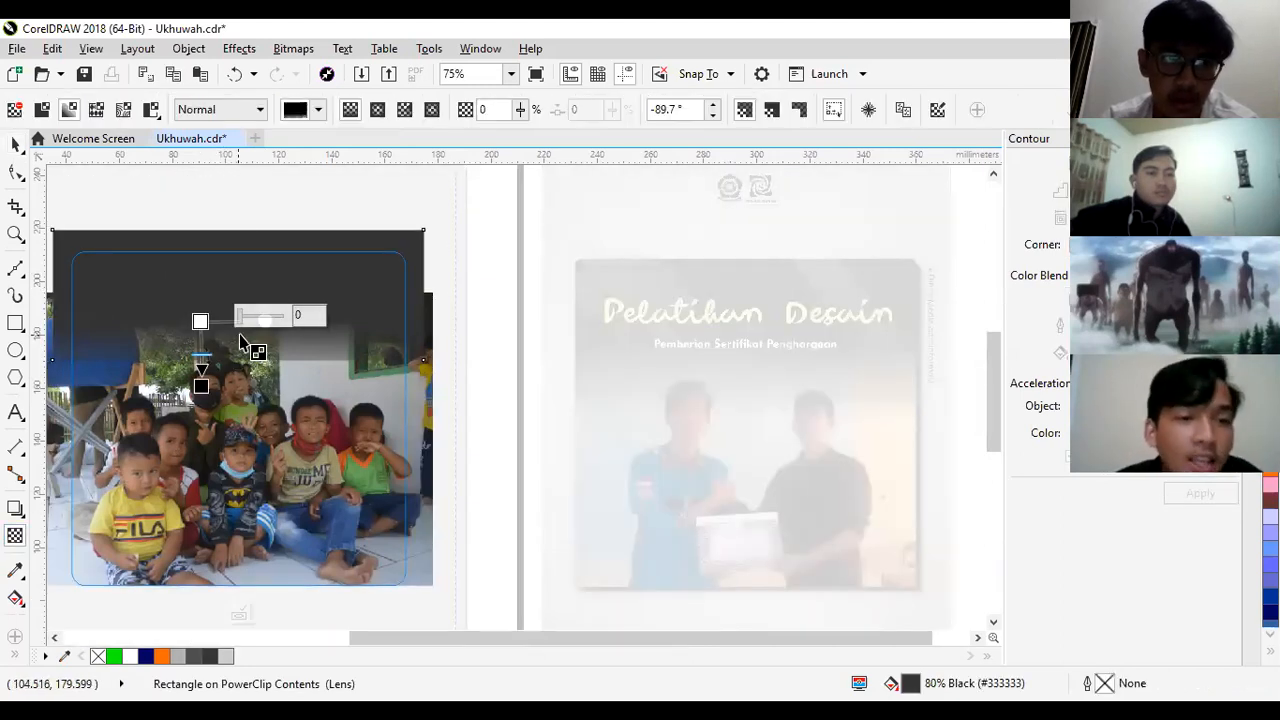
pyautogui.moveTo(202, 387); pyautogui.dragTo(230, 359)
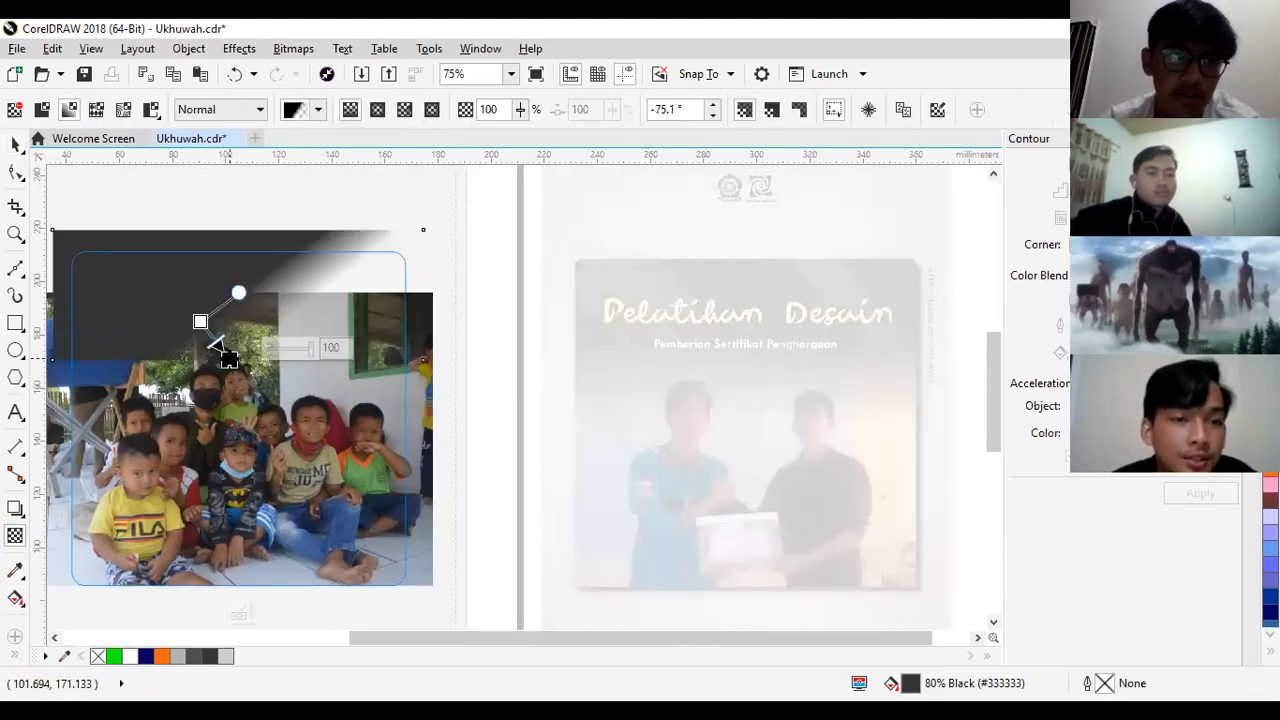
pyautogui.moveTo(213, 290)
pyautogui.mouseDown()
pyautogui.moveTo(227, 282)
pyautogui.moveTo(228, 305)
pyautogui.mouseUp()
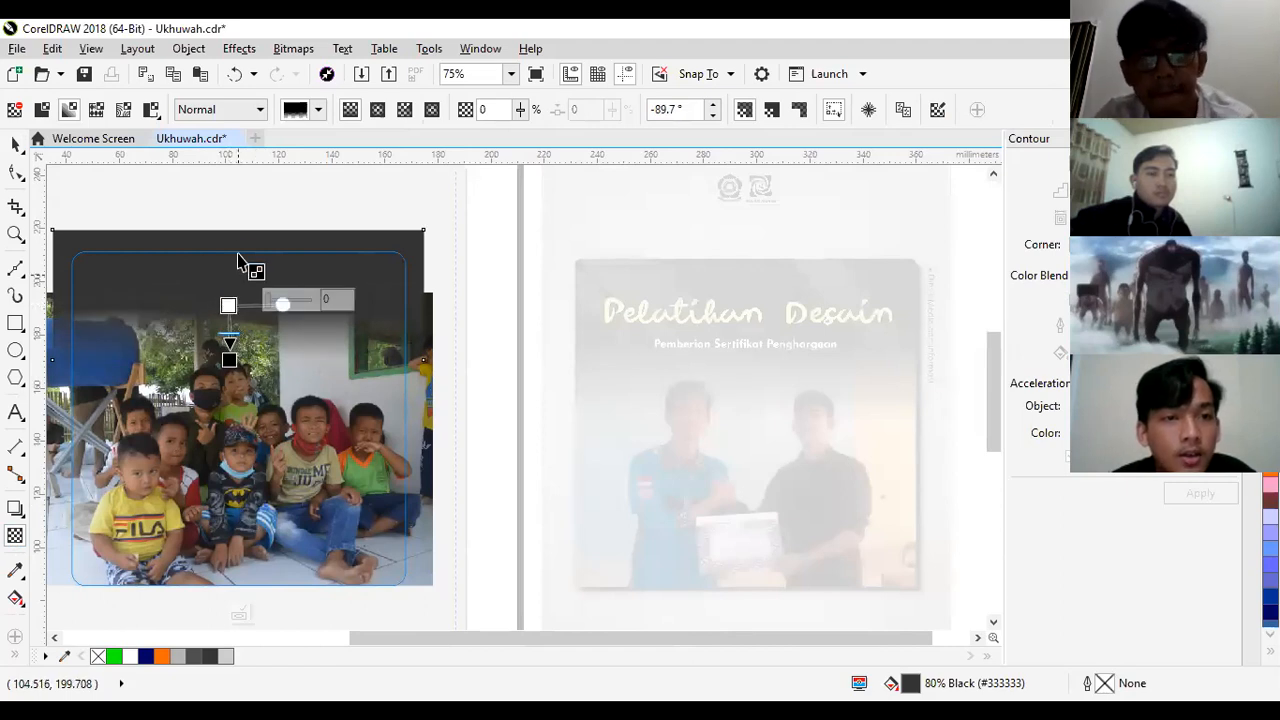
pyautogui.moveTo(229, 305); pyautogui.dragTo(229, 316)
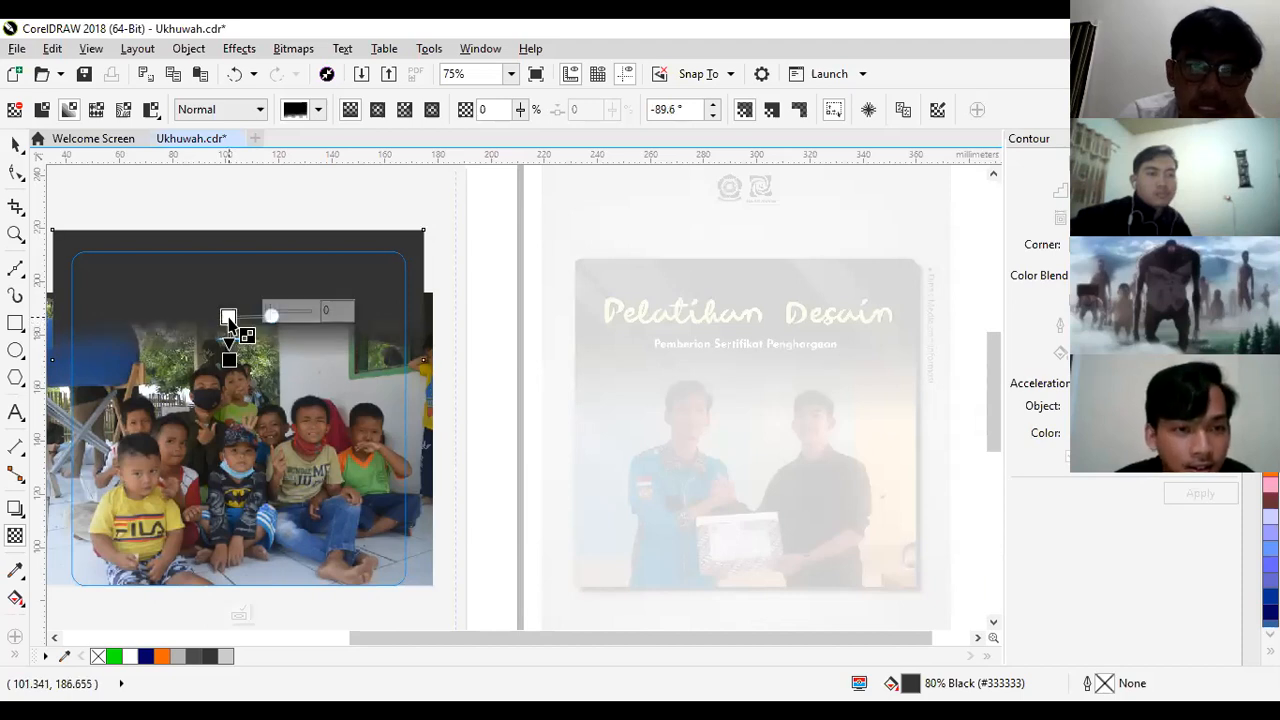
pyautogui.click(241, 615)
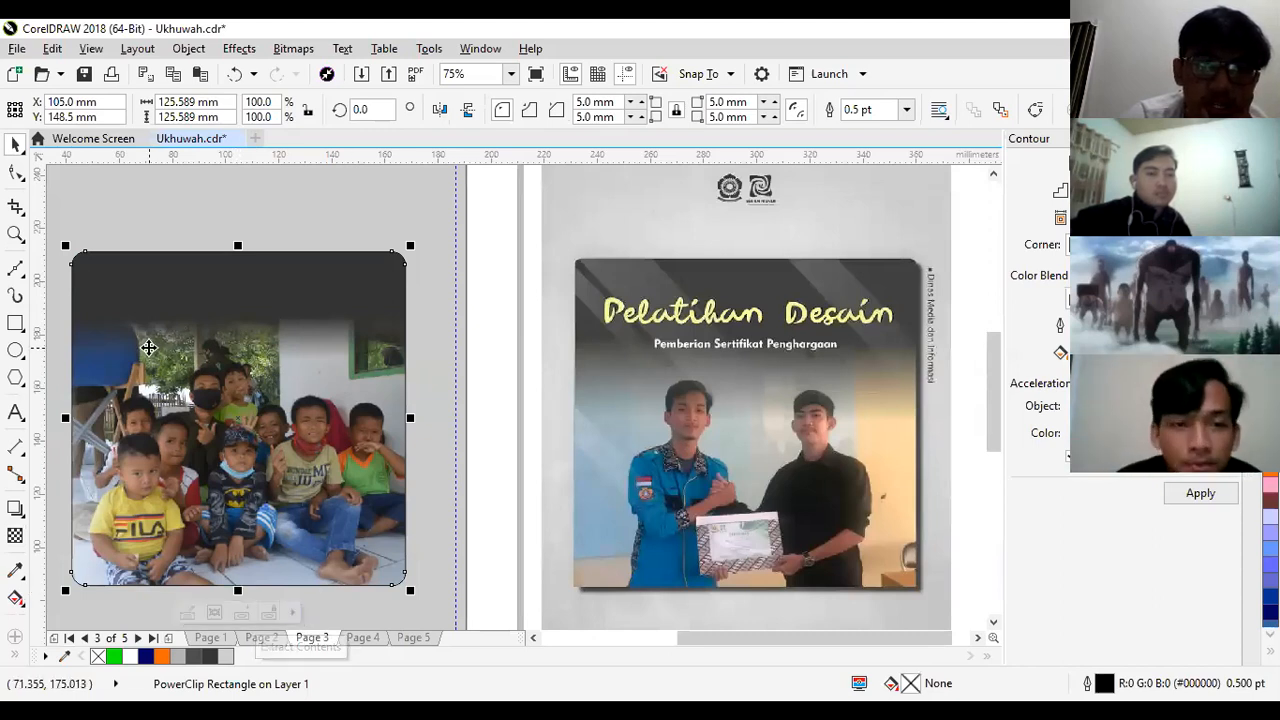
# - Add the artistic text "Bina Desa" over the photo and set its font to Back to Black Demo
pyautogui.click(16, 412)
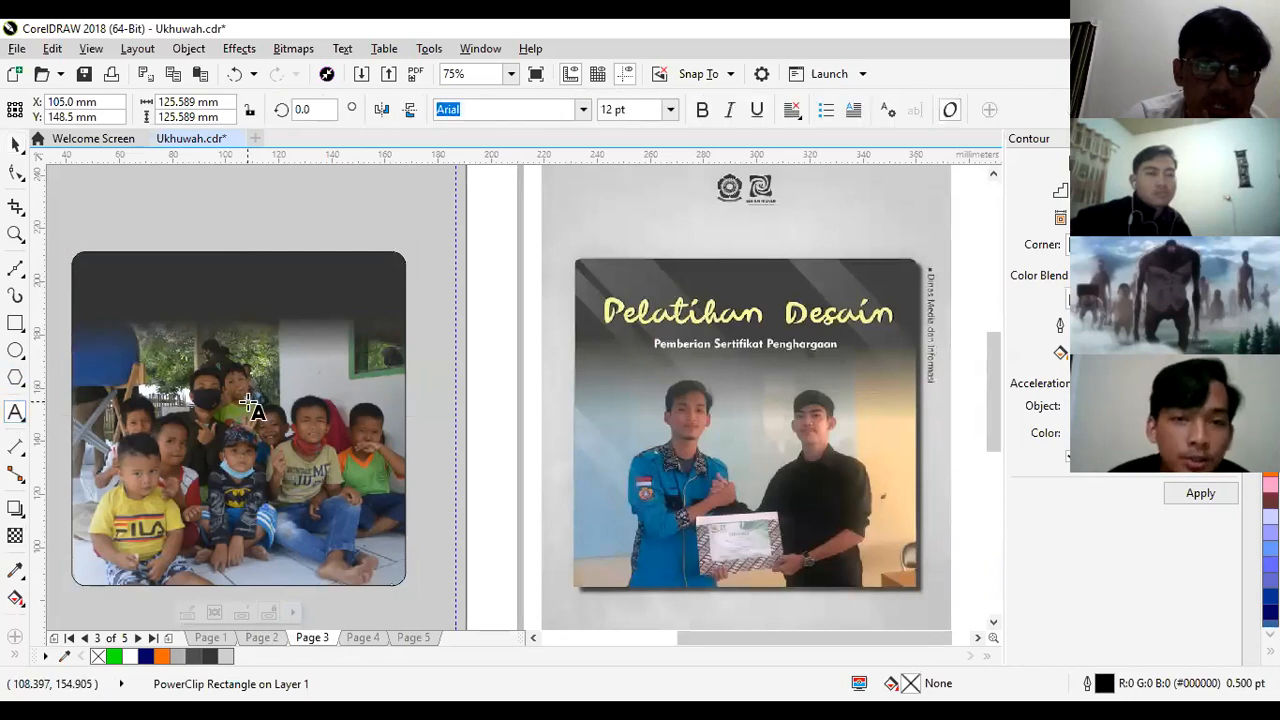
pyautogui.click(195, 386)
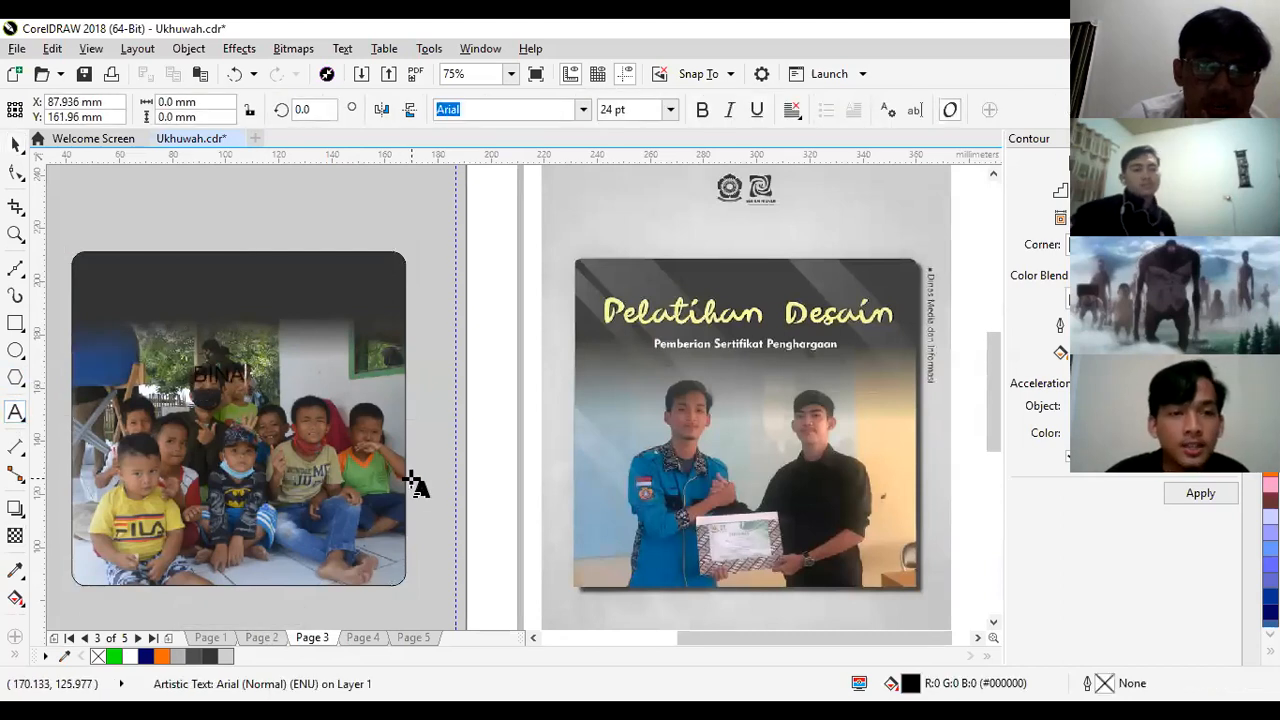
pyautogui.write('Bina Desa')
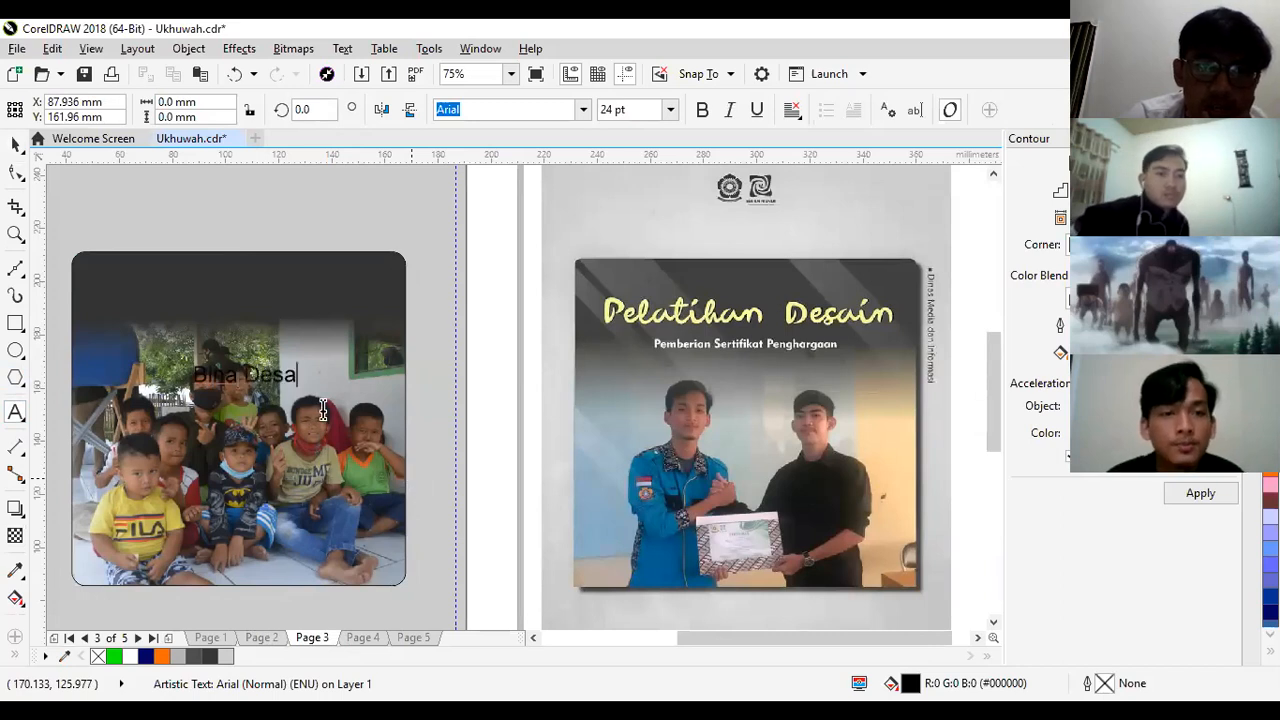
pyautogui.click(16, 144)
pyautogui.click(584, 110)
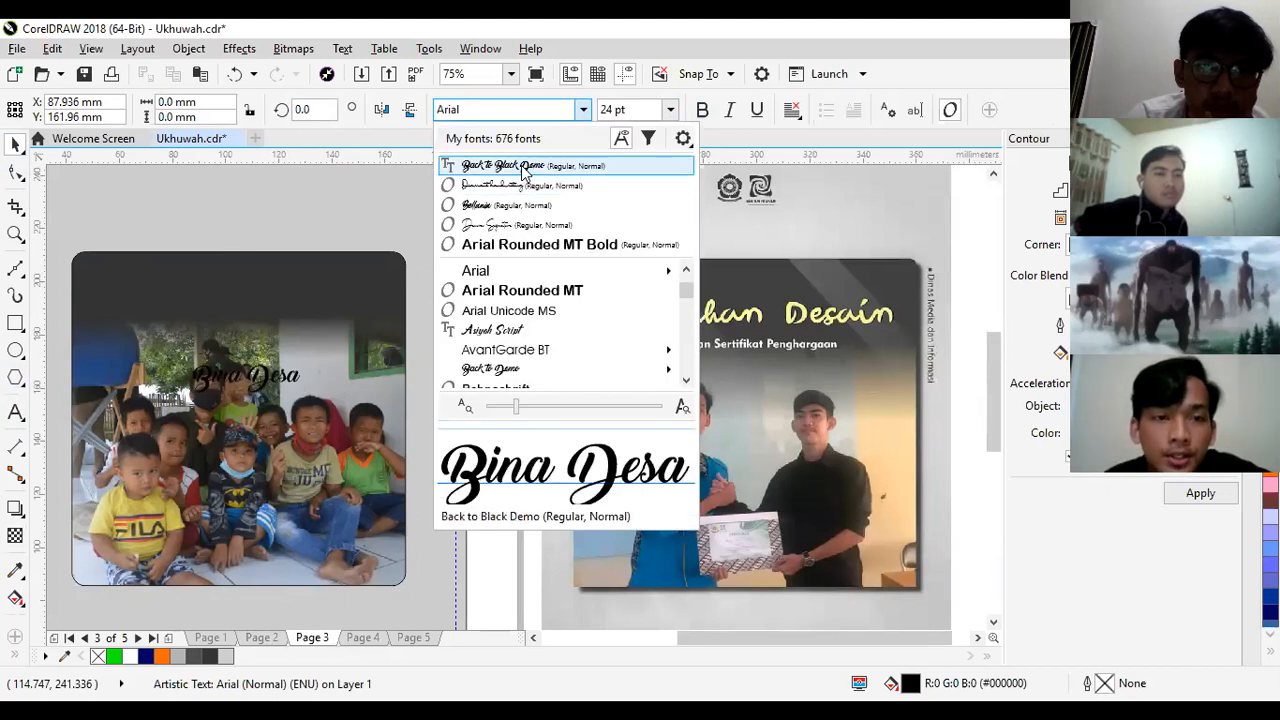
pyautogui.press('Return')
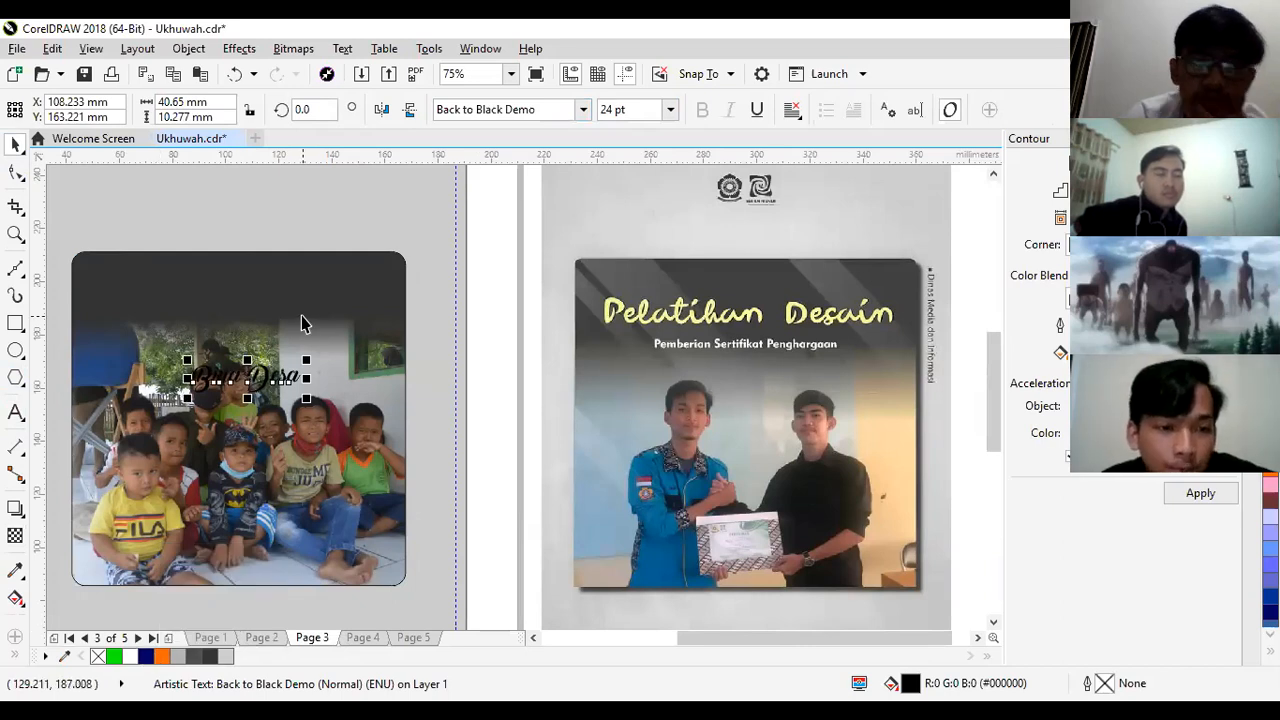
# - Fill the "Bina Desa" title with 30% Black, enlarge it to about 52 mm wide and centre it on the dark header
pyautogui.click(178, 655)
pyautogui.moveTo(257, 388); pyautogui.dragTo(267, 315)
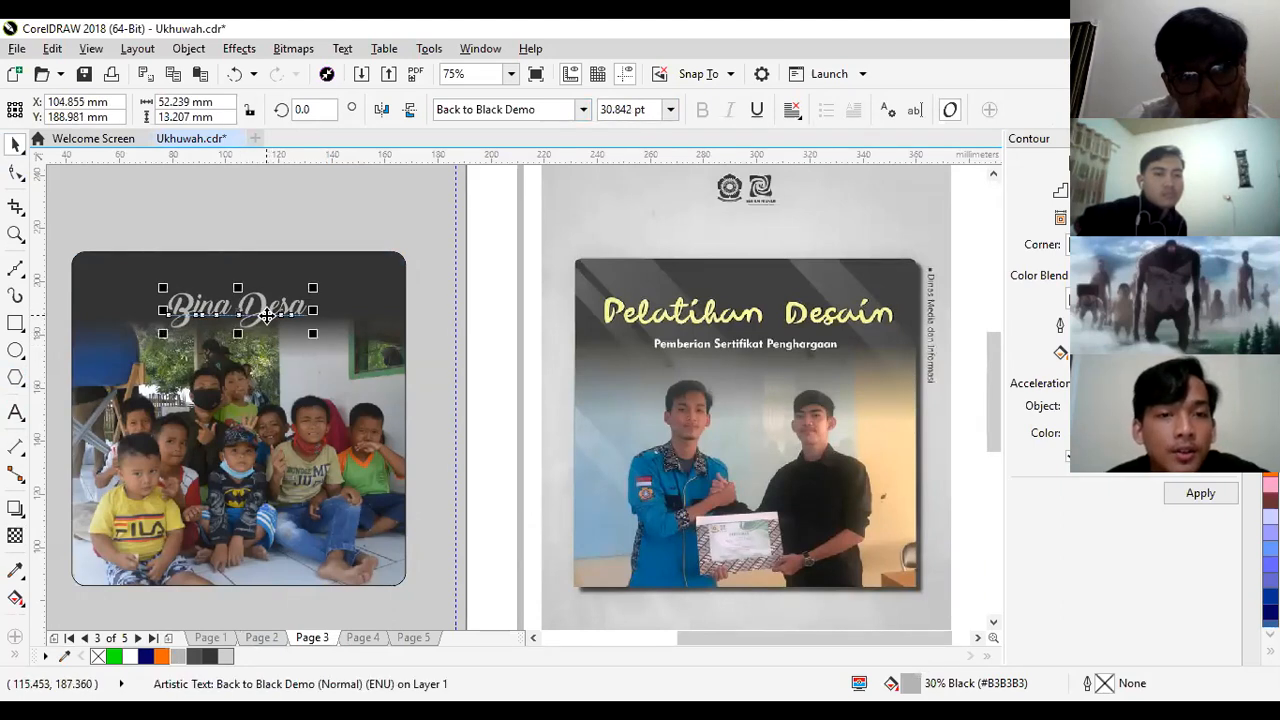
pyautogui.click(476, 342)
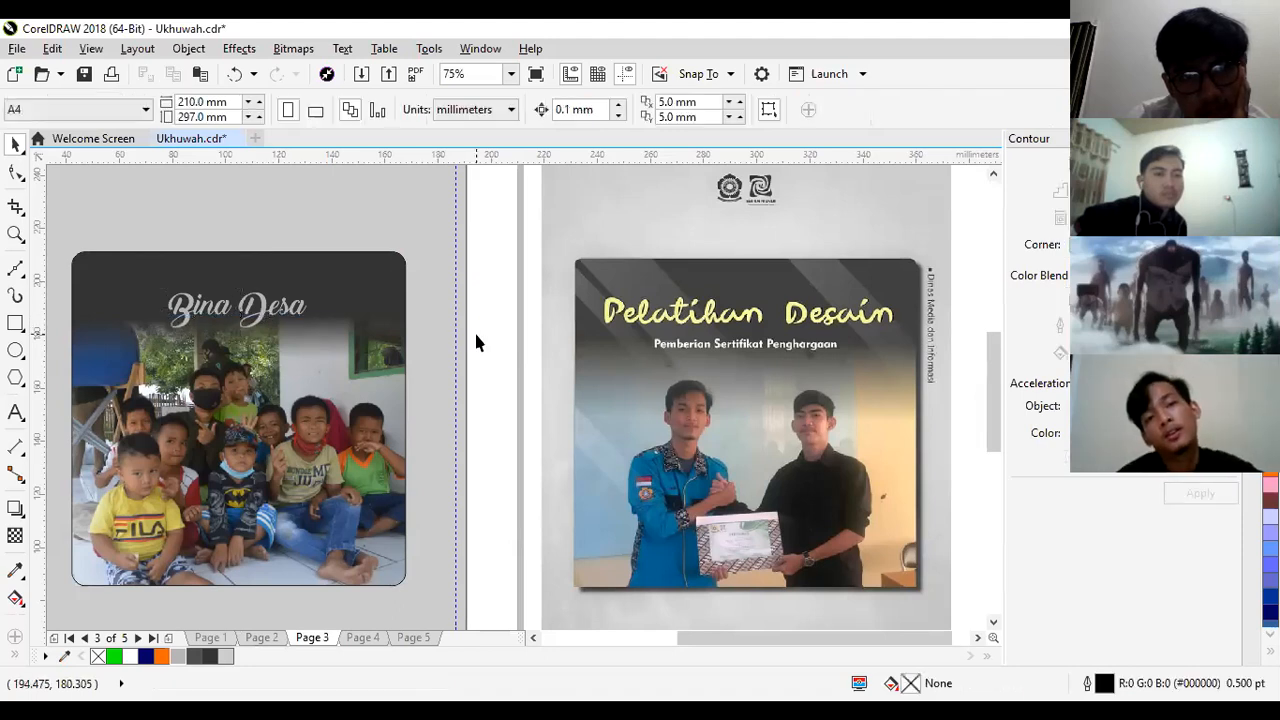
# - Add the artistic text "Nadwah Universitas Sriwijaya" in 24 pt Arial over the photo
pyautogui.click(232, 408)
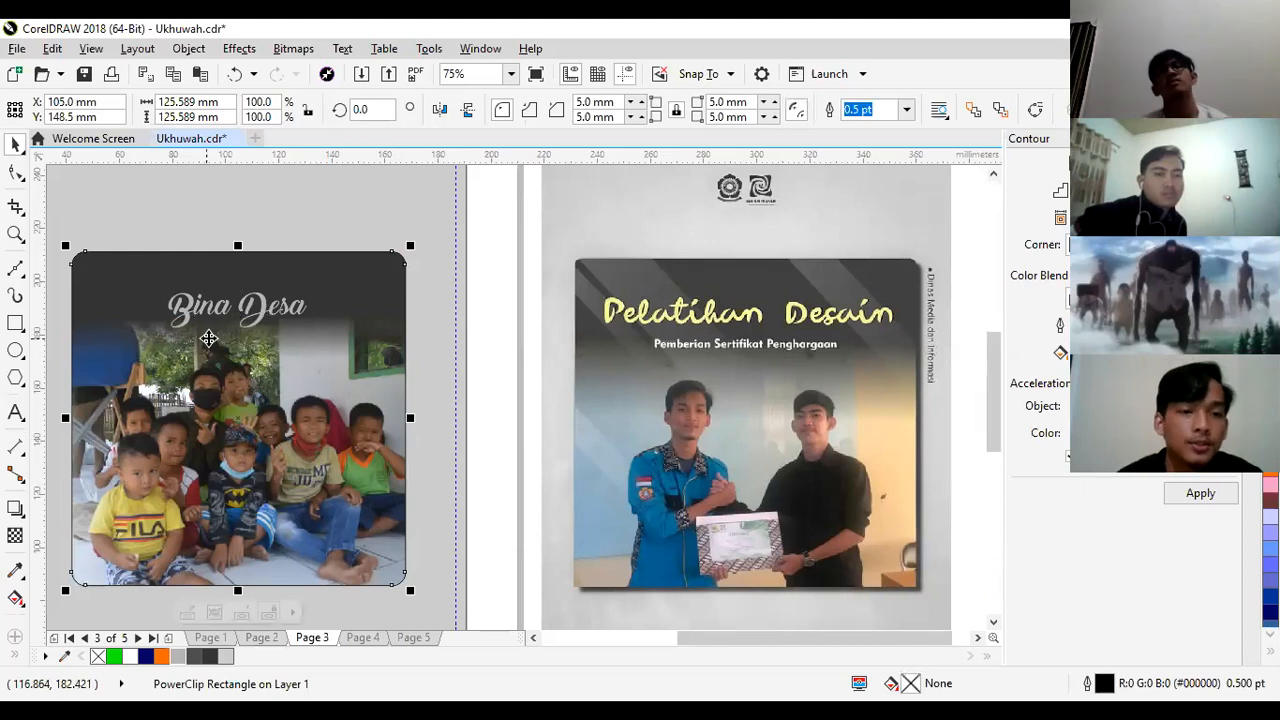
pyautogui.click(15, 412)
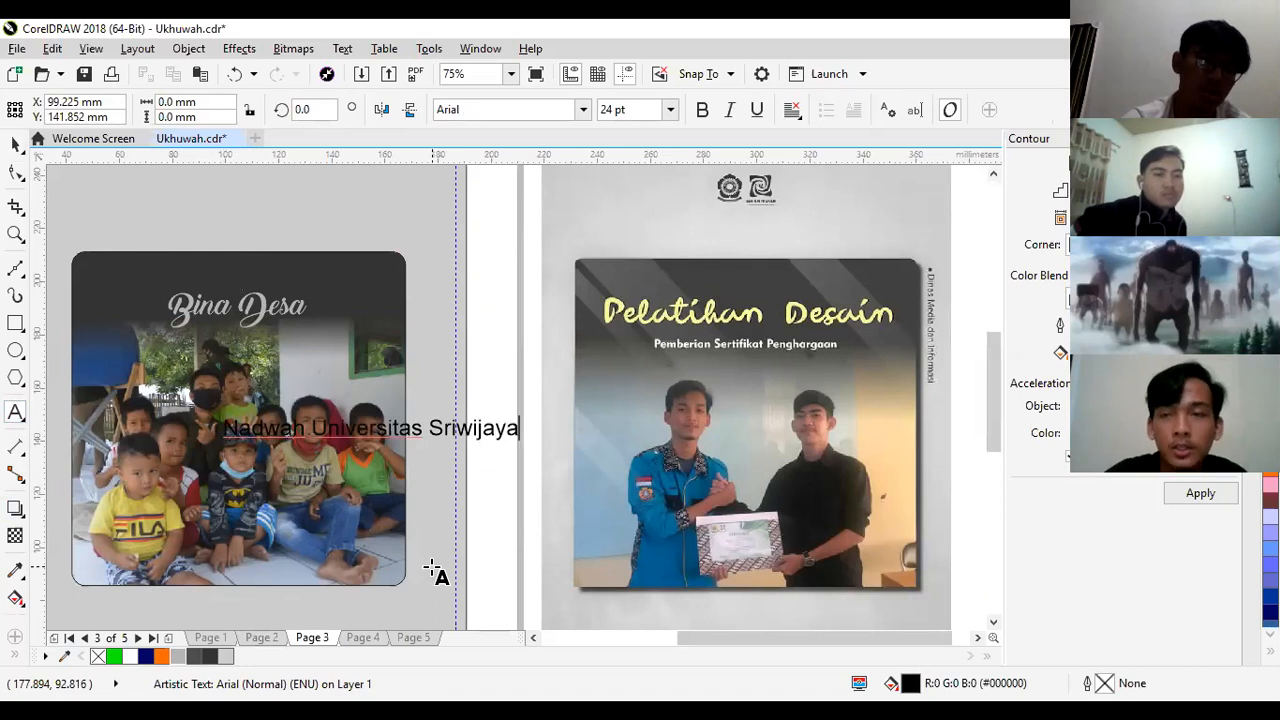
pyautogui.click(16, 143)
pyautogui.doubleClick(24, 148)
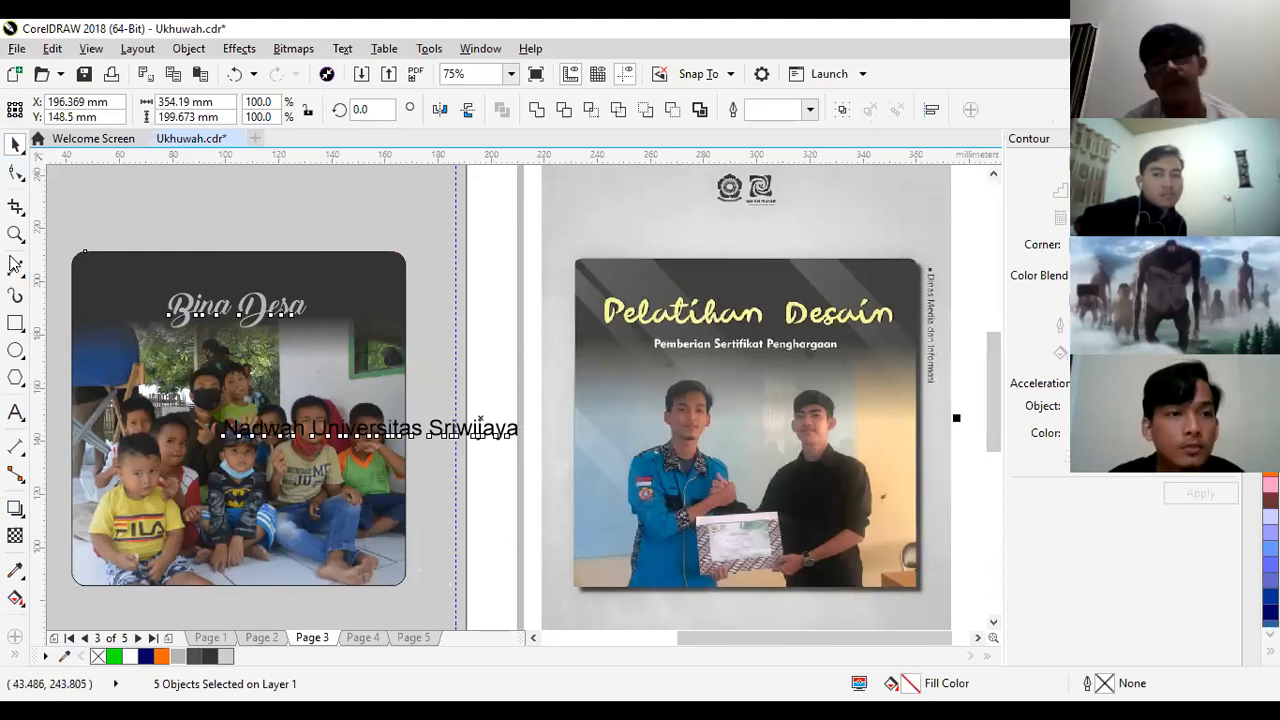
pyautogui.click(14, 234)
pyautogui.click(14, 146)
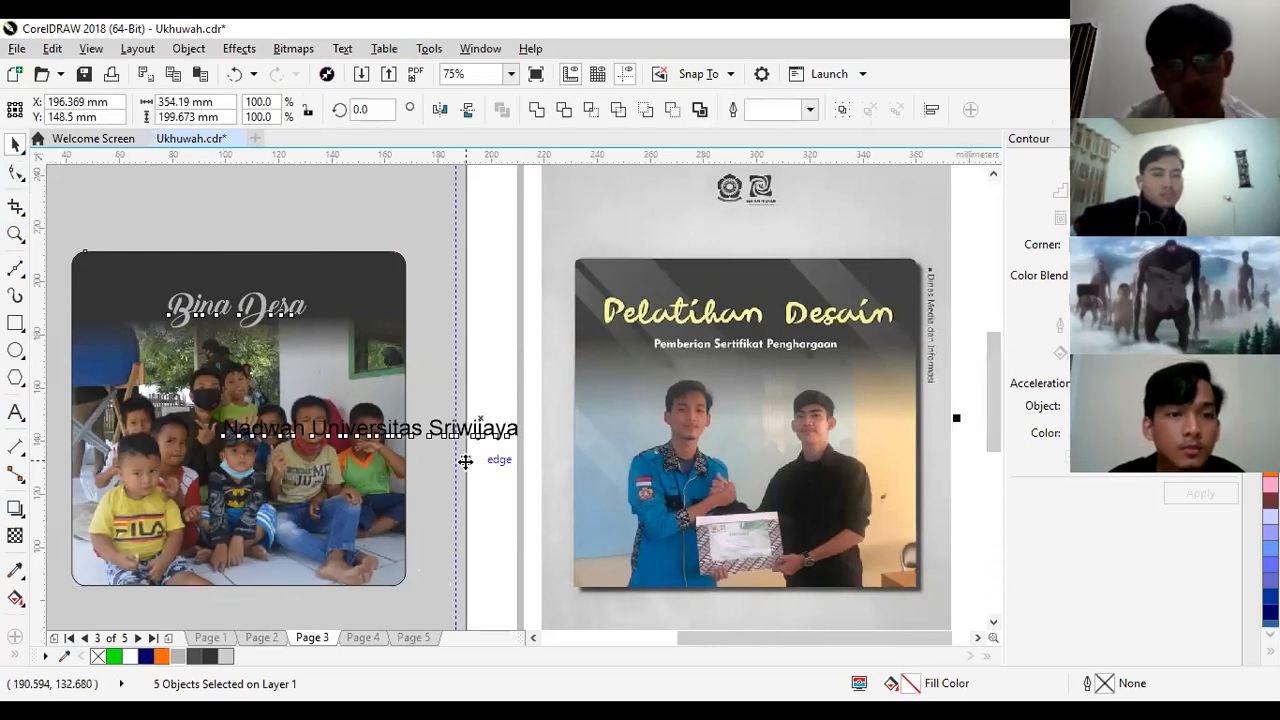
pyautogui.press('z')
pyautogui.press('F3')
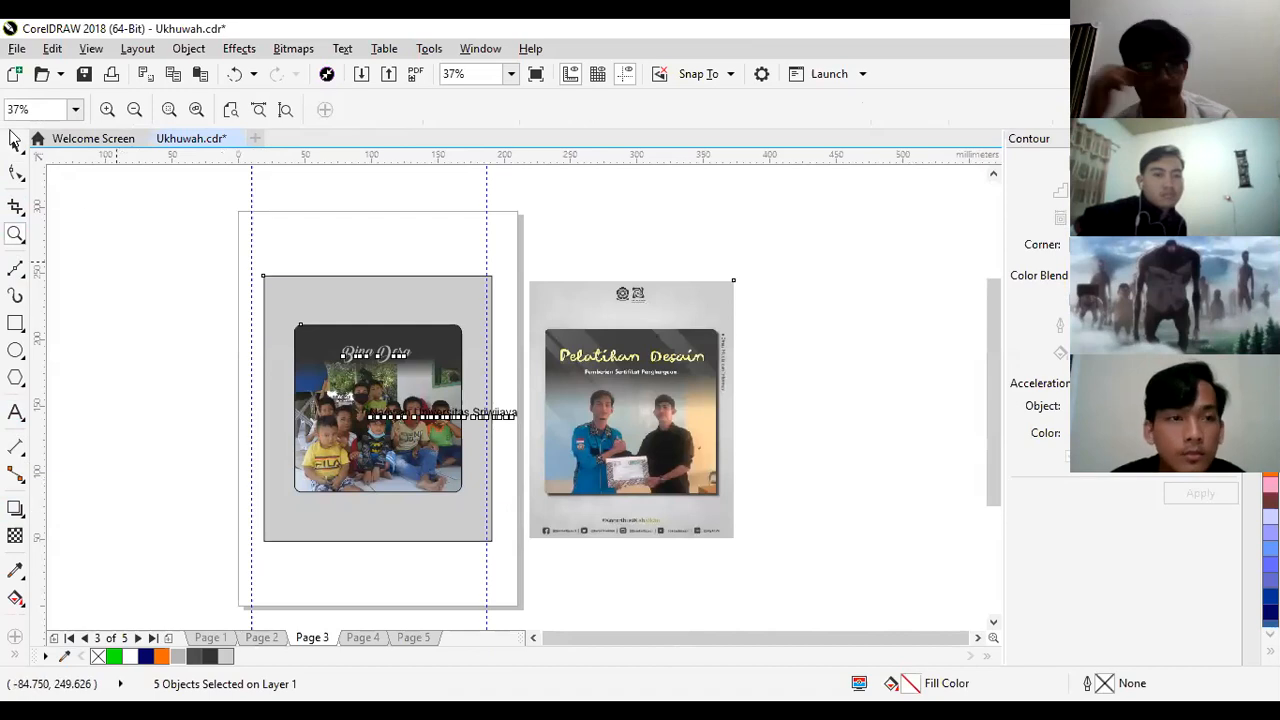
pyautogui.click(21, 178)
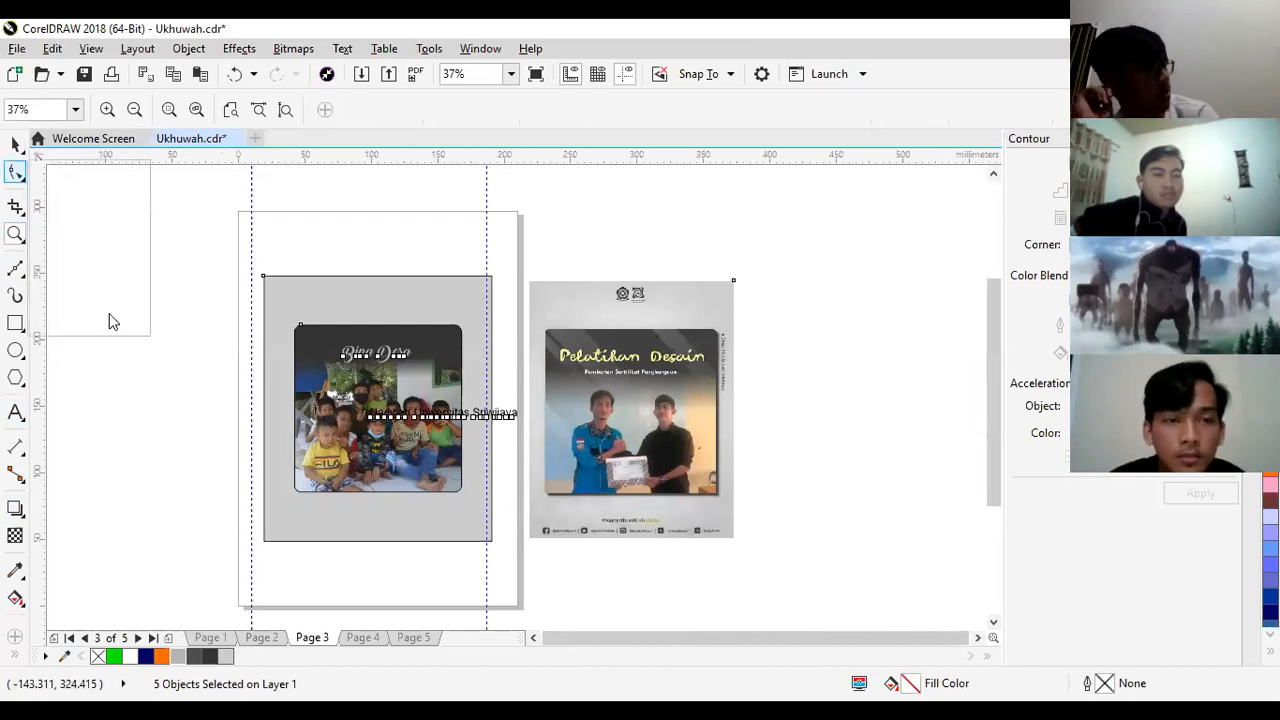
pyautogui.click(15, 146)
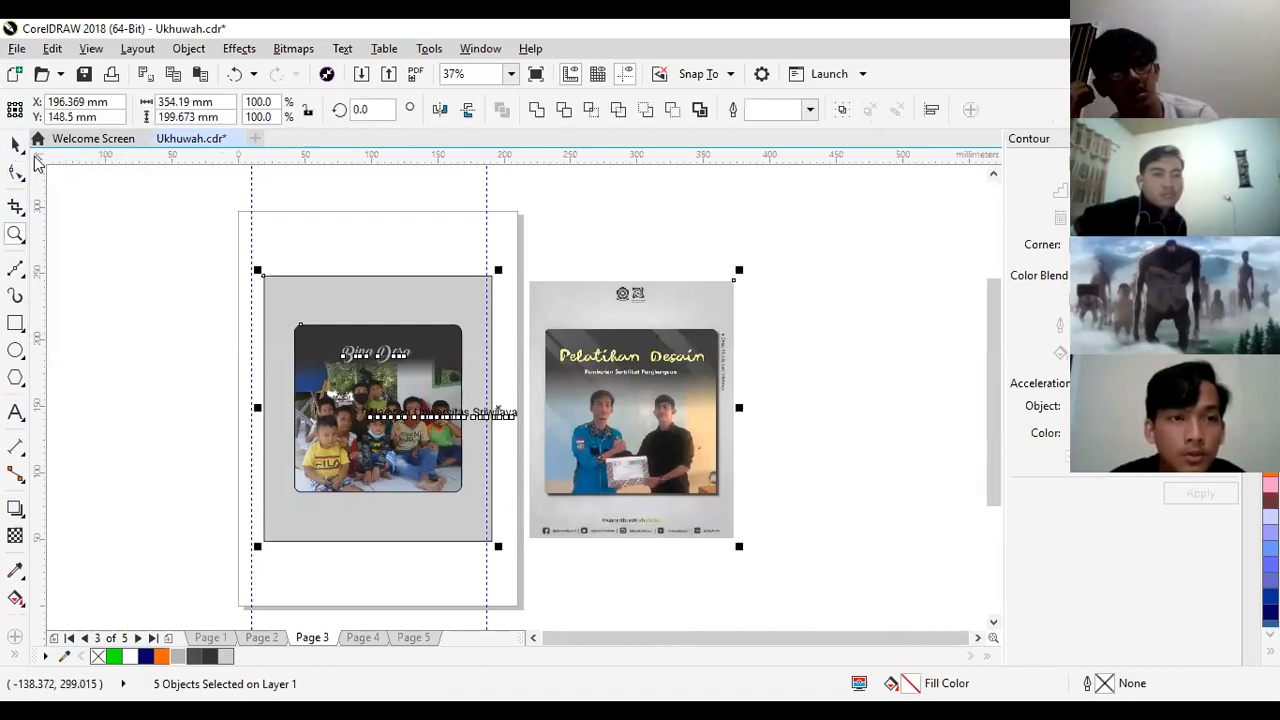
pyautogui.press('Escape')
pyautogui.press('z')
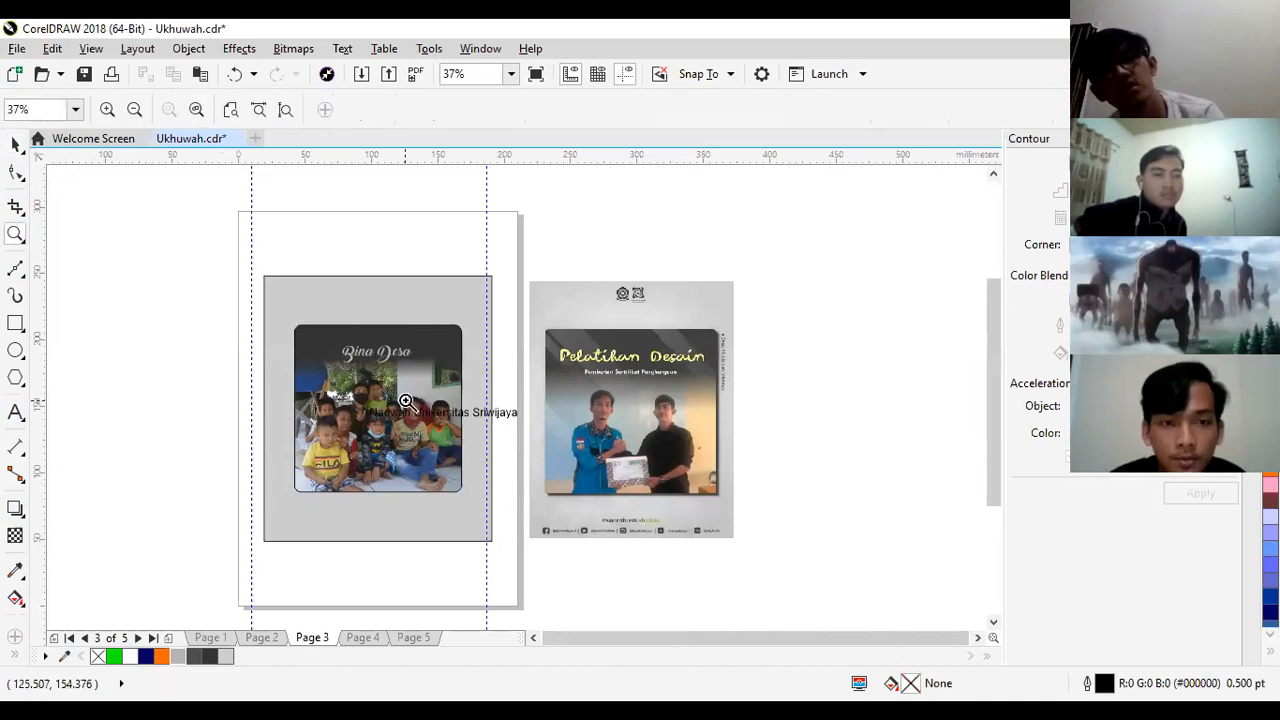
# - Shrink the "Nadwah Universitas Sriwijaya" text to about 56 mm wide, fill it with white and centre it below the "Bina Desa" title
pyautogui.click(405, 401)
pyautogui.click(19, 146)
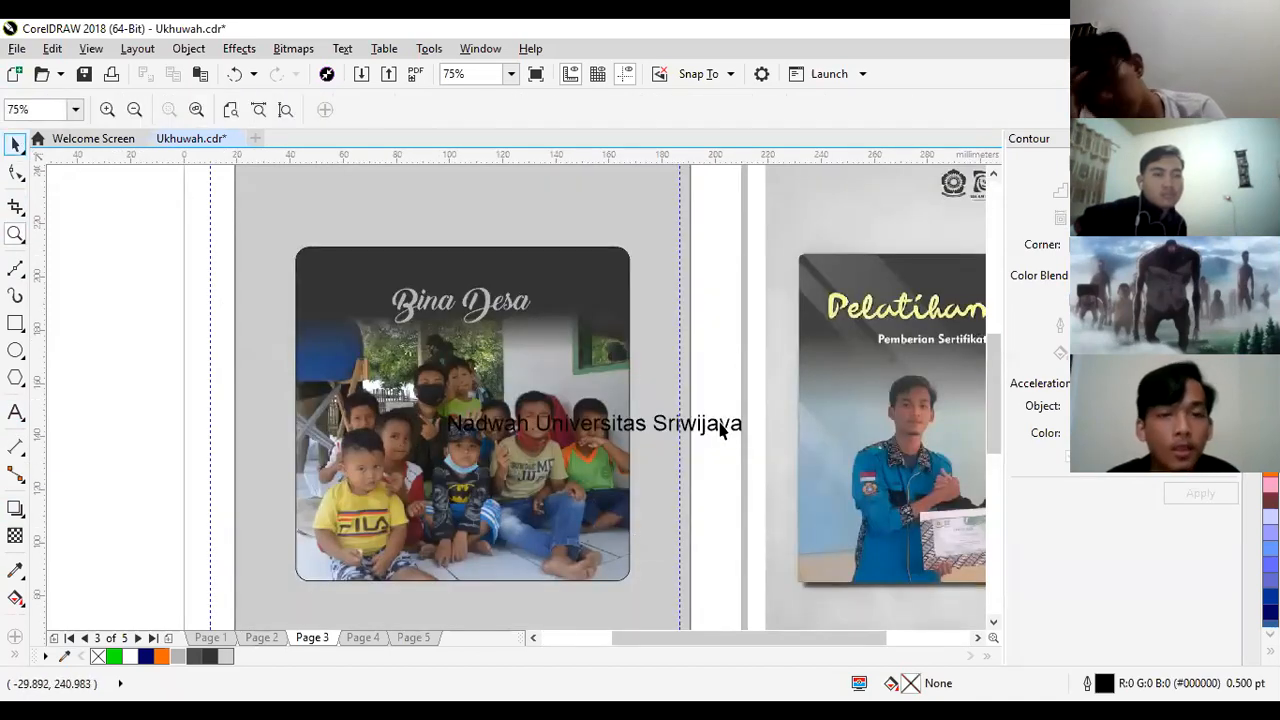
pyautogui.doubleClick(656, 429)
pyautogui.moveTo(656, 428); pyautogui.dragTo(528, 354)
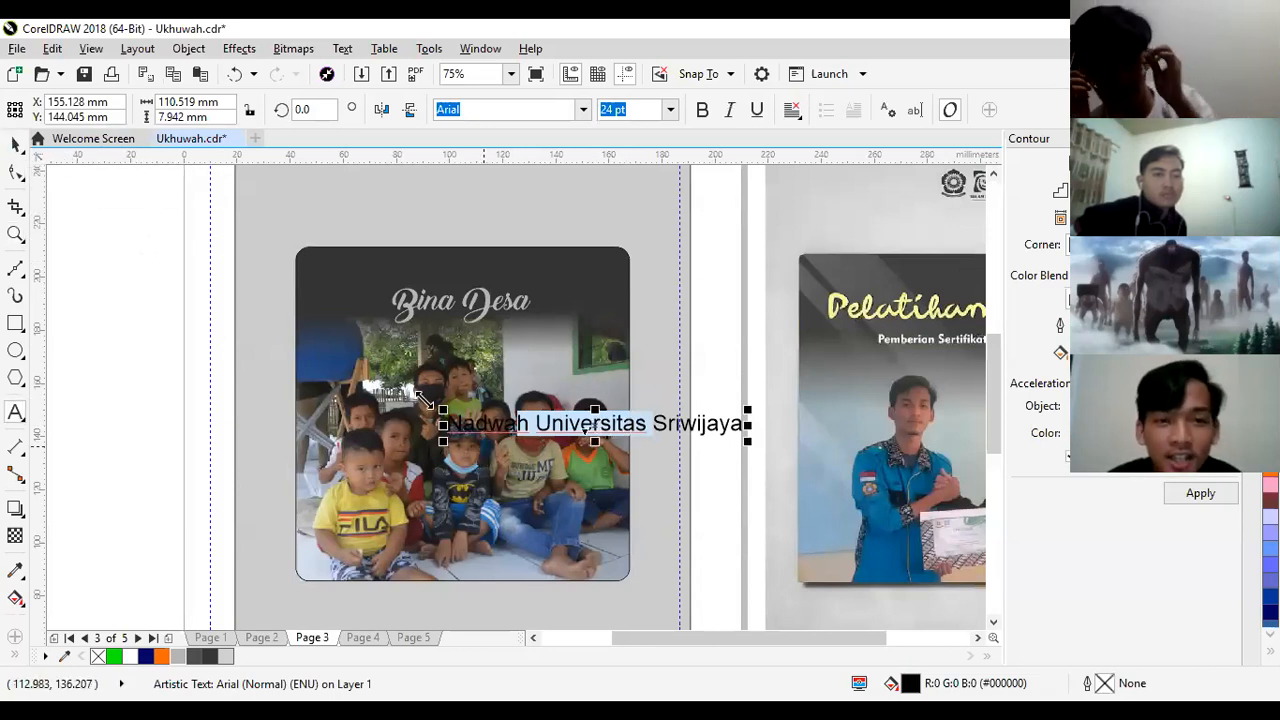
pyautogui.click(15, 144)
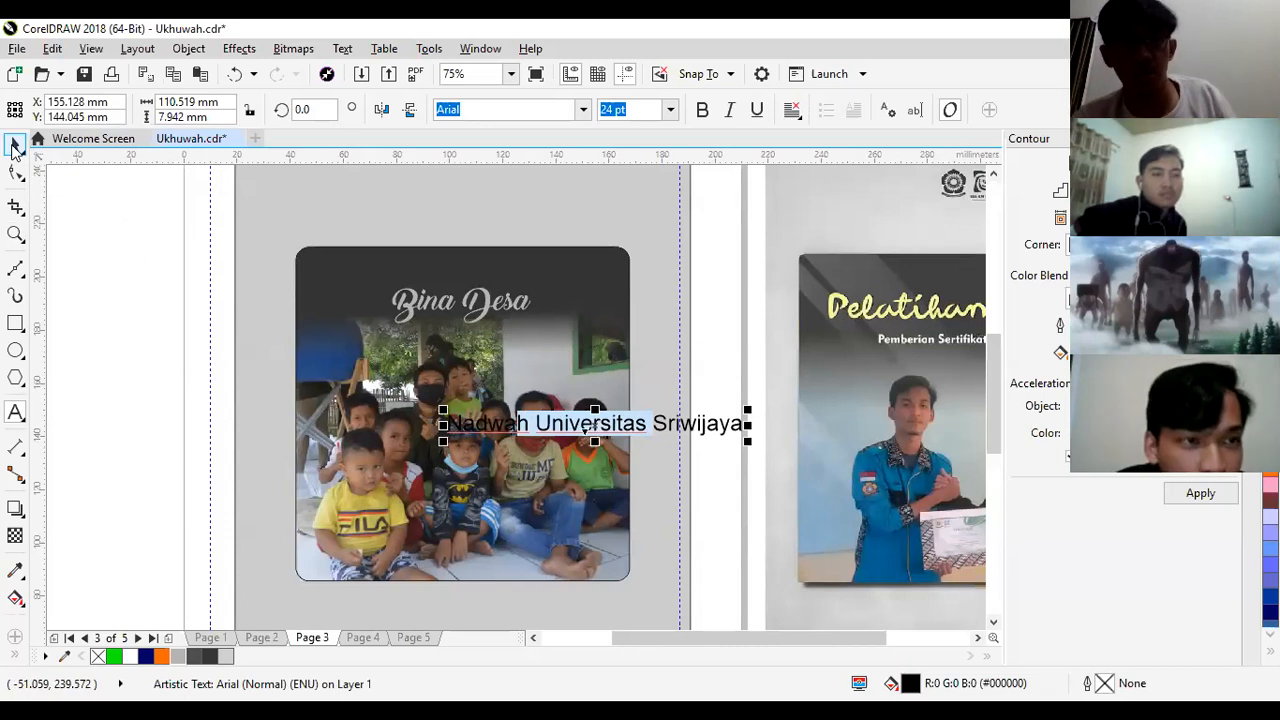
pyautogui.moveTo(677, 427); pyautogui.dragTo(503, 336)
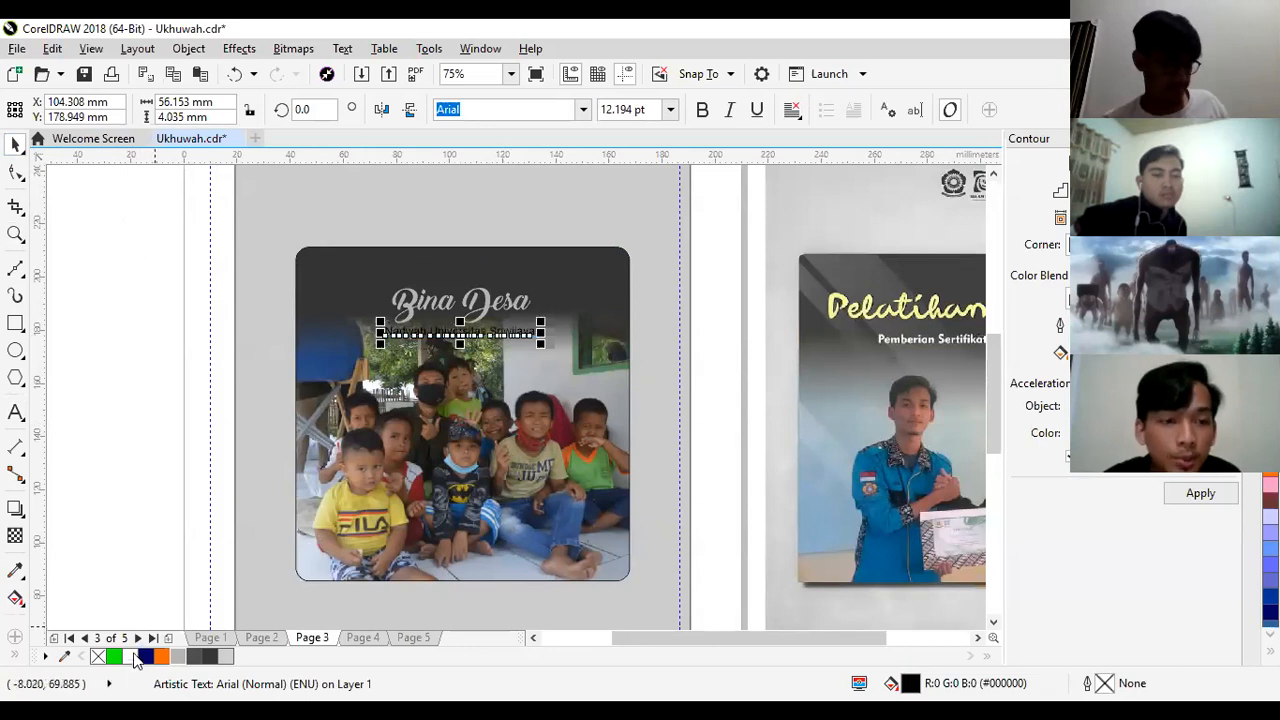
# - Make the "Nadwah Universitas Sriwijaya" text bold and recentre it below the "Bina Desa" title
pyautogui.click(702, 109)
pyautogui.click(699, 237)
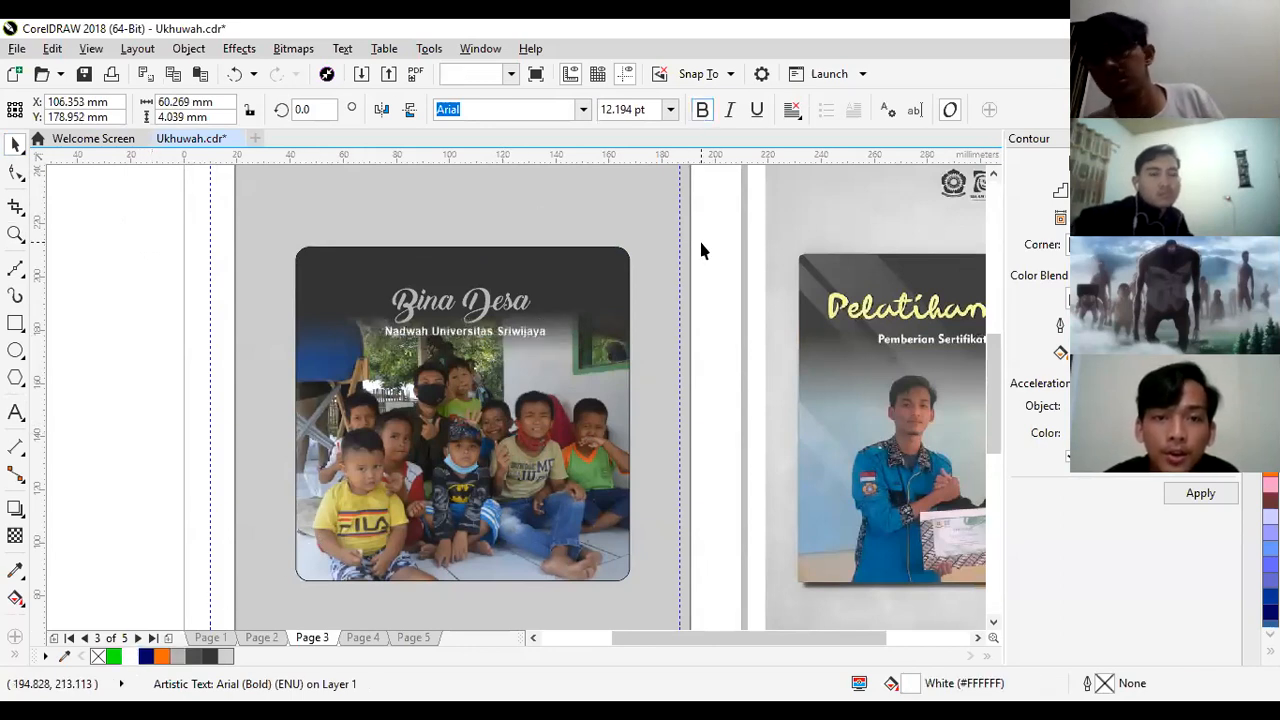
pyautogui.click(463, 332)
pyautogui.moveTo(465, 330); pyautogui.dragTo(464, 332)
# - Change the fill of the "Bina Desa" title to white
pyautogui.click(516, 310)
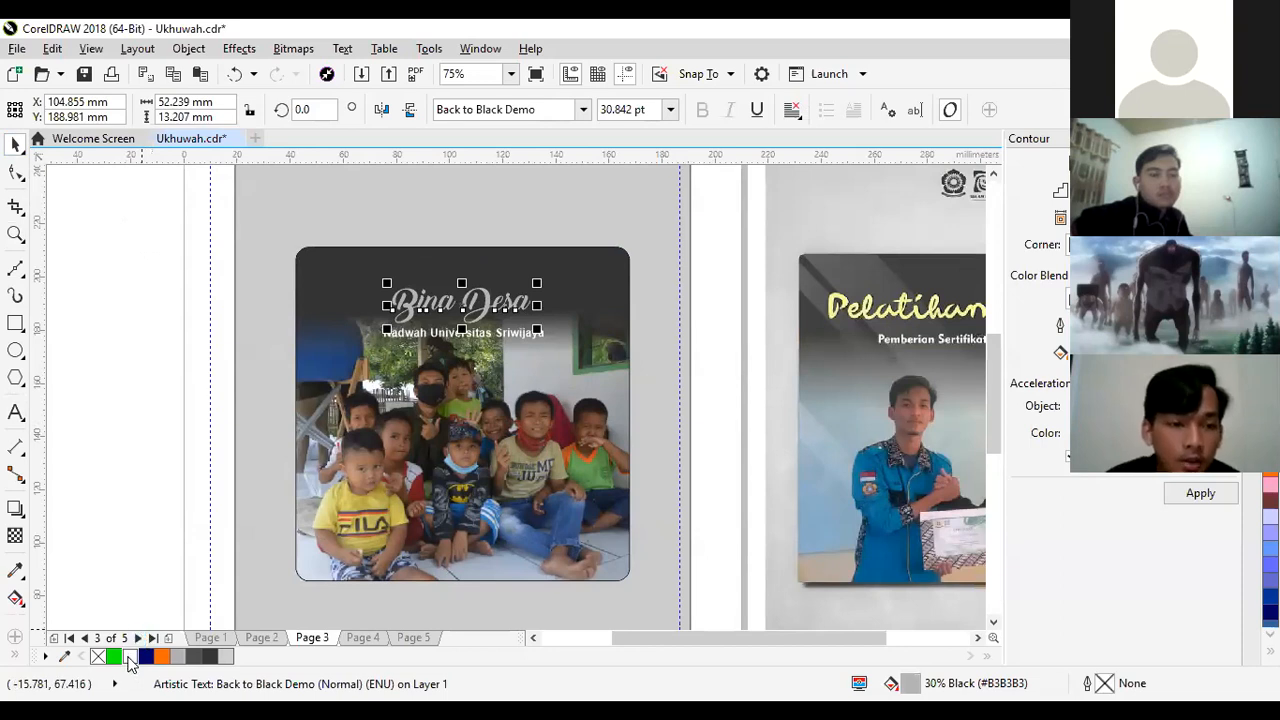
pyautogui.click(129, 657)
pyautogui.click(128, 472)
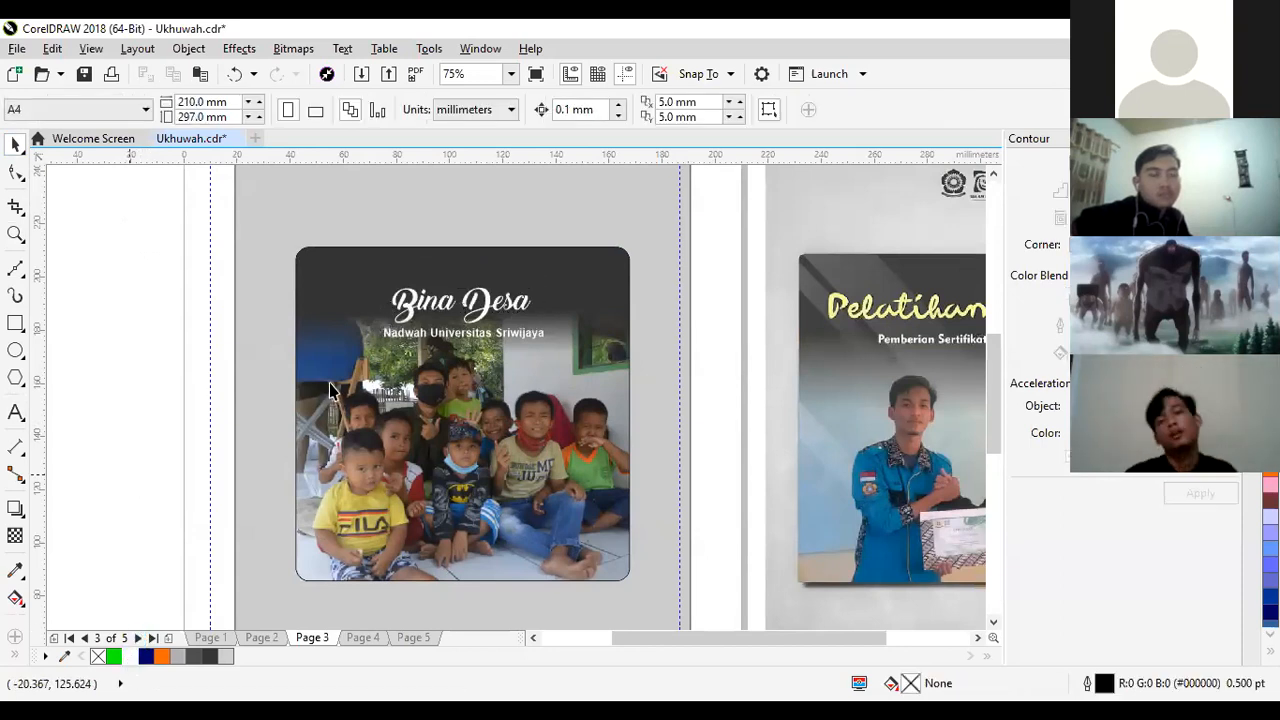
pyautogui.click(391, 301)
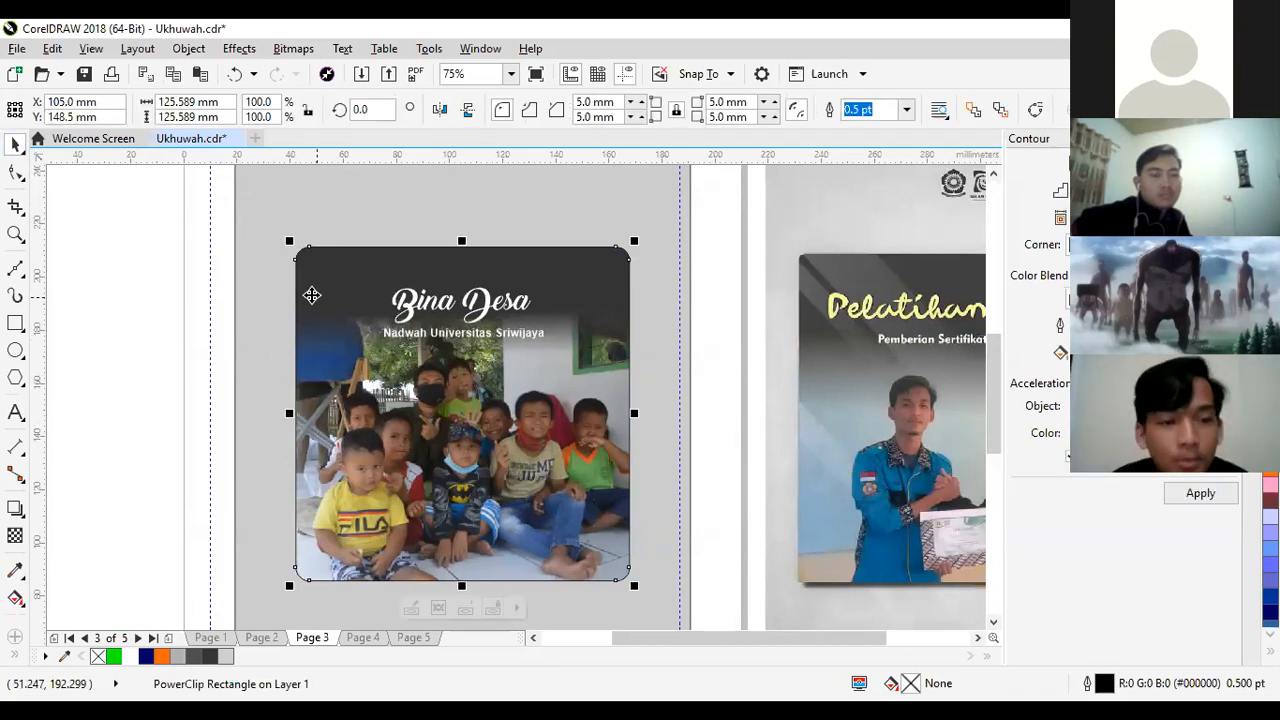
pyautogui.click(203, 373)
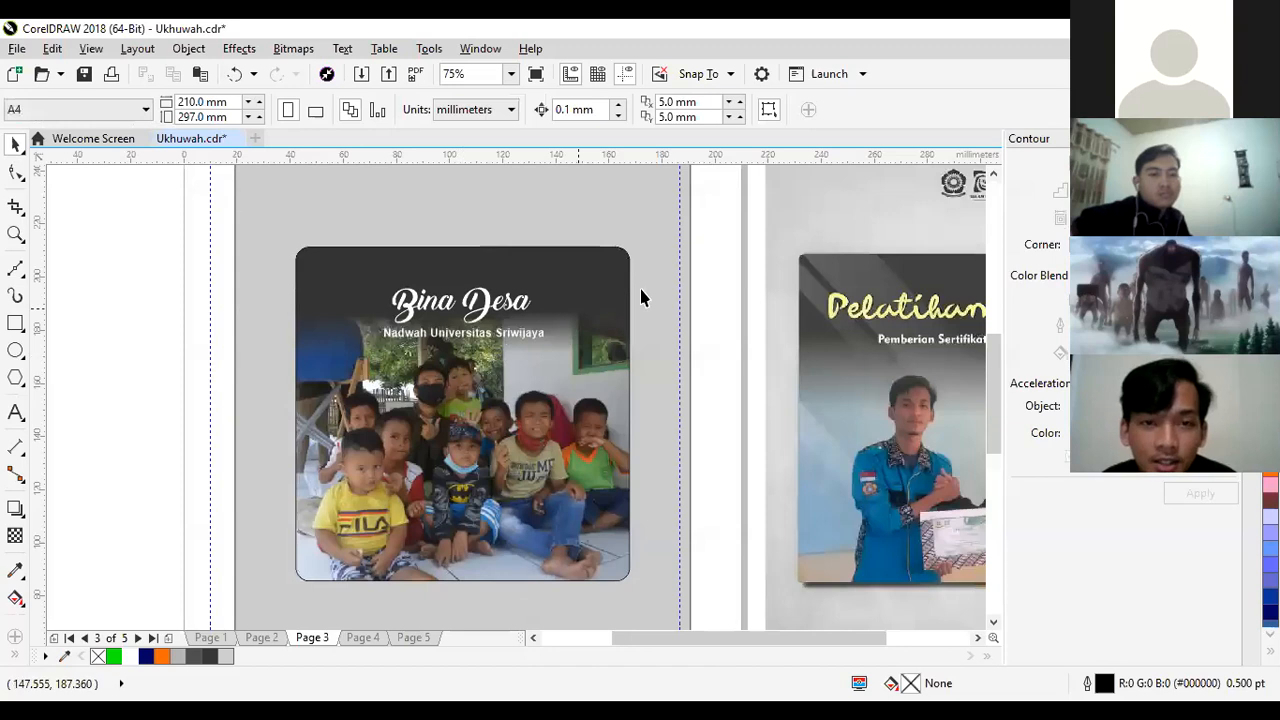
# - Nudge the "Bina Desa" title and its subtitle together slightly upward on the dark header
pyautogui.moveTo(202, 297); pyautogui.dragTo(556, 350)
pyautogui.moveTo(170, 250); pyautogui.dragTo(570, 357)
pyautogui.press('Up')
pyautogui.press('Up')
pyautogui.press('Up')
pyautogui.press('Up')
pyautogui.press('Up')
pyautogui.press('Up')
pyautogui.press('Up')
pyautogui.press('Up')
pyautogui.press('Up')
pyautogui.press('Up')
pyautogui.press('Up')
pyautogui.press('Up')
pyautogui.press('Up')
pyautogui.press('Up')
pyautogui.press('Up')
pyautogui.press('Up')
pyautogui.press('Up')
pyautogui.press('Up')
pyautogui.press('Up')
pyautogui.press('Up')
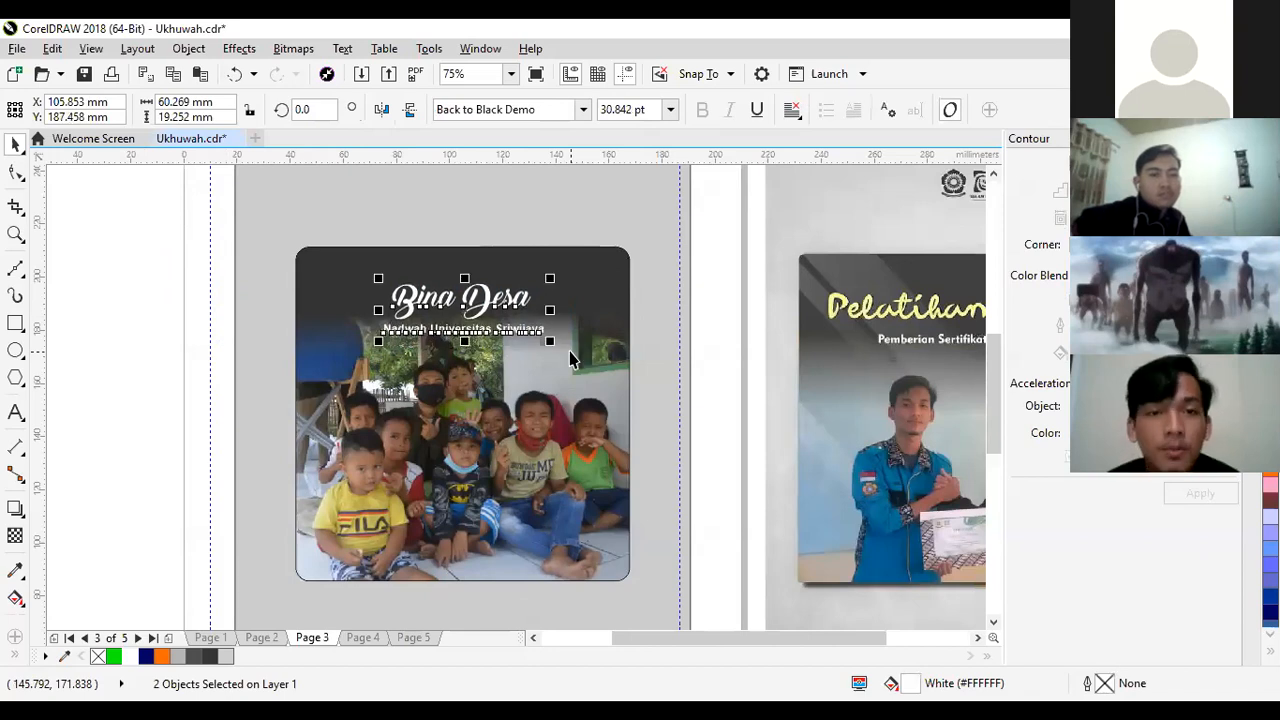
pyautogui.click(737, 312)
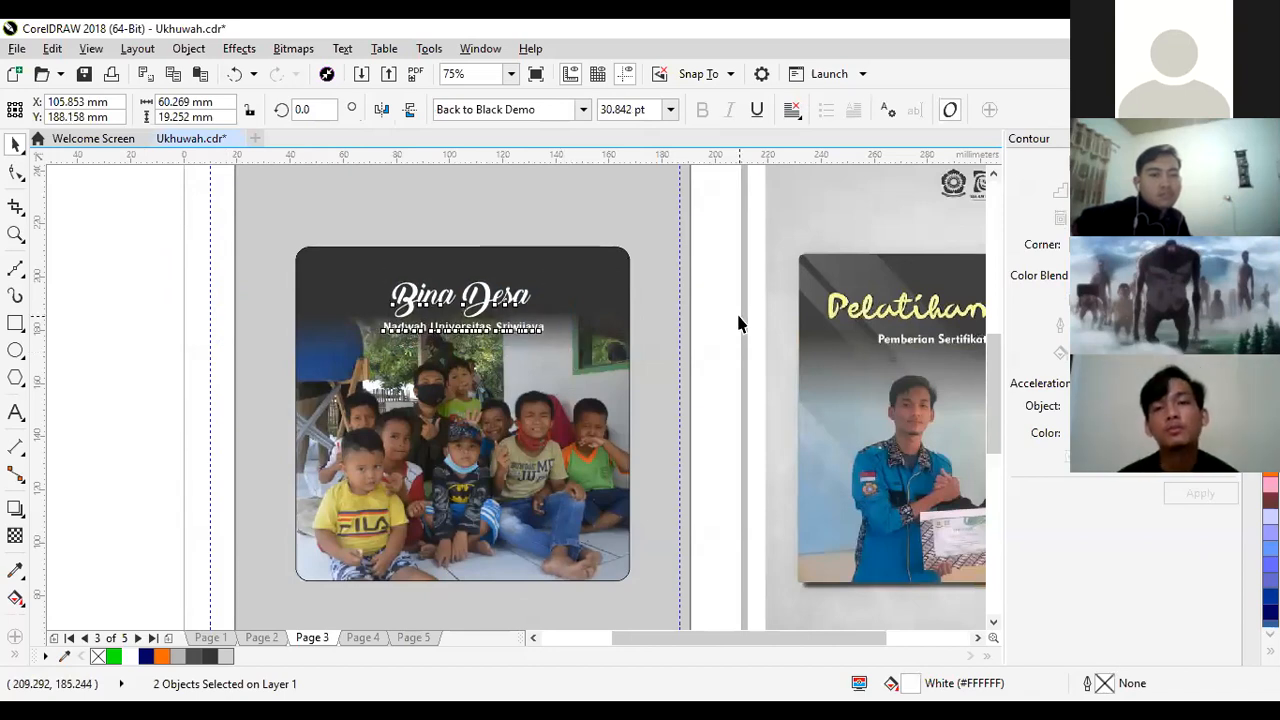
# - Draw a horizontal rectangle about 116 mm wide and 18 mm high across the framed photo
pyautogui.moveTo(774, 638); pyautogui.dragTo(816, 652)
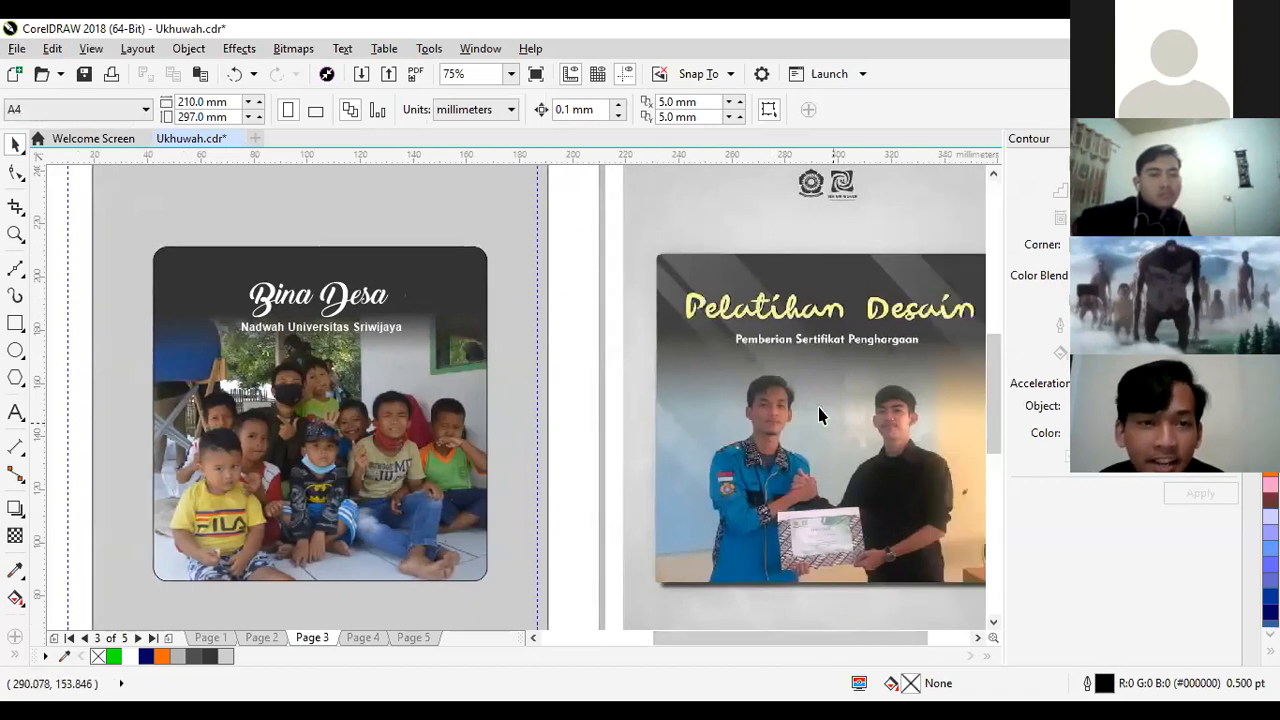
pyautogui.click(265, 573)
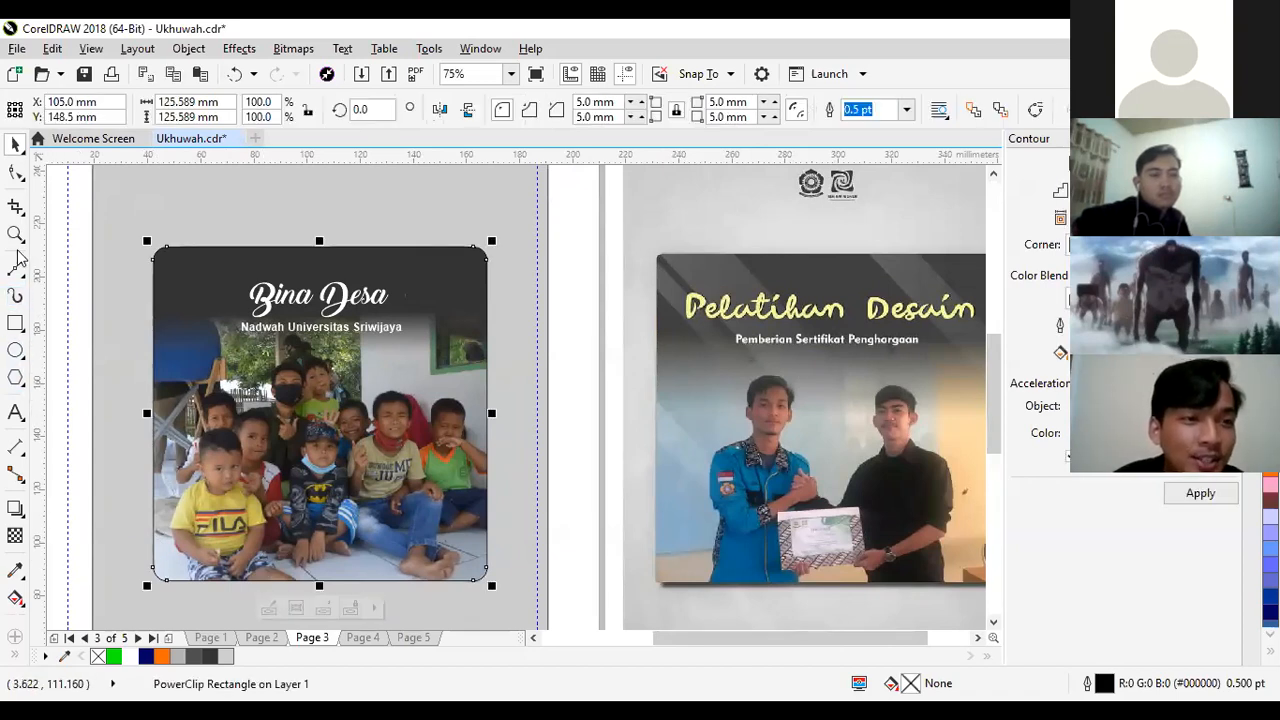
pyautogui.click(15, 323)
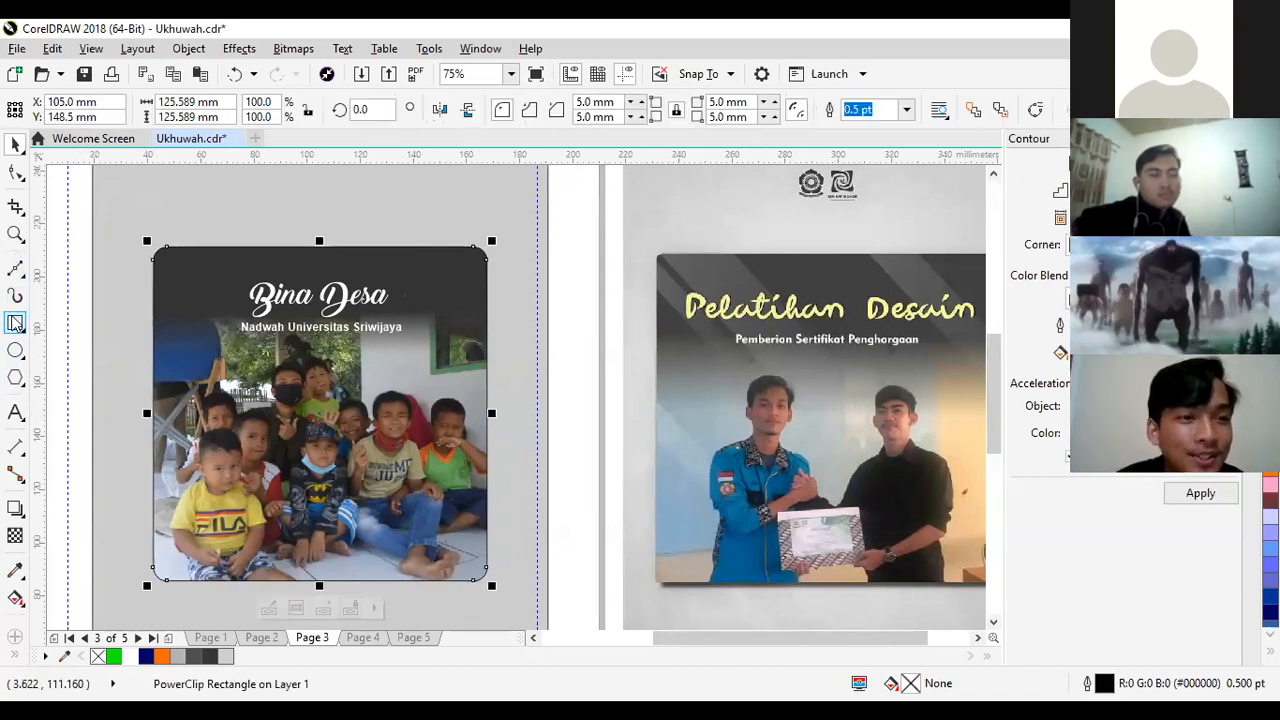
pyautogui.moveTo(125, 383); pyautogui.dragTo(433, 430)
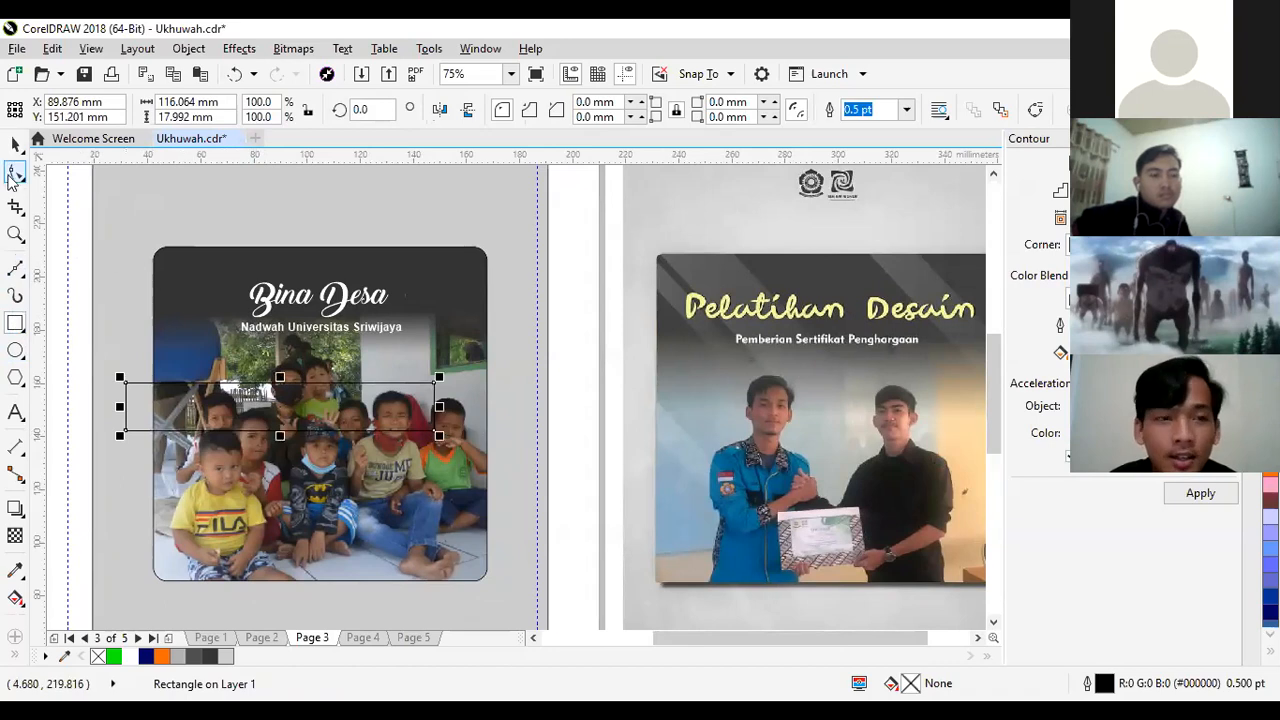
pyautogui.click(15, 147)
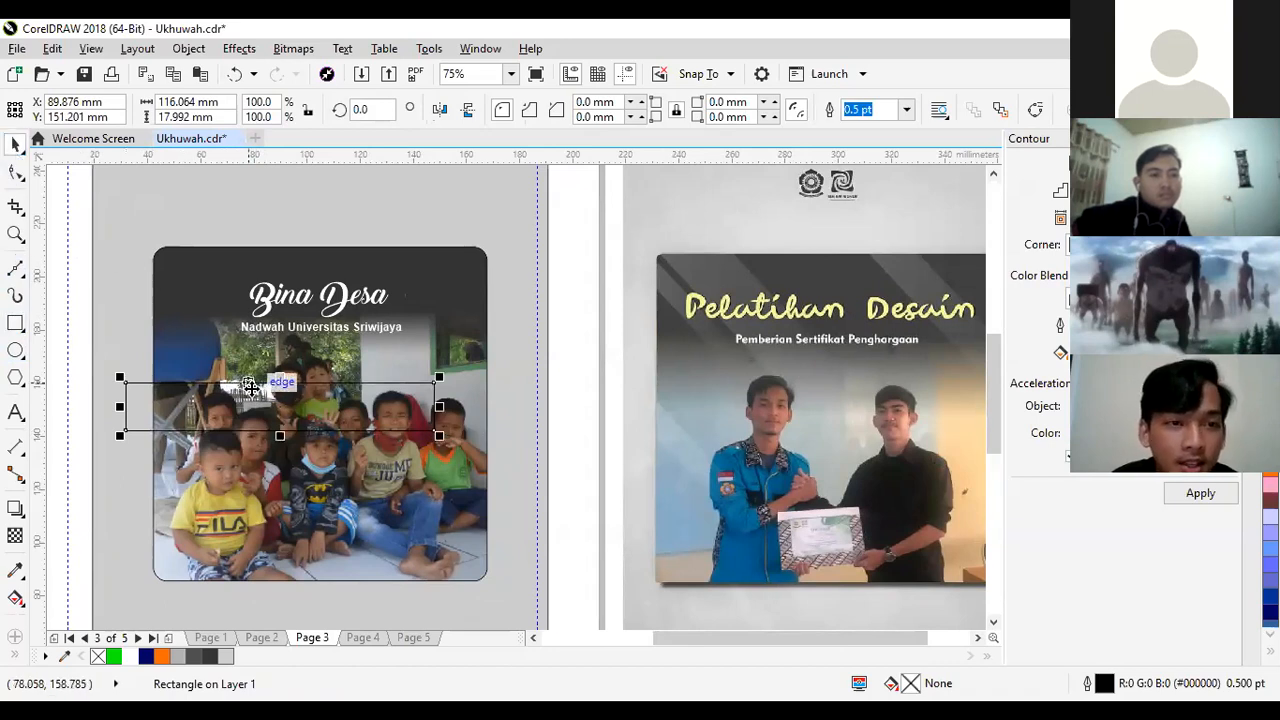
# - Rotate the rectangle to about 299.8° and move it so it slants across the frame's upper-left edge
pyautogui.click(276, 406)
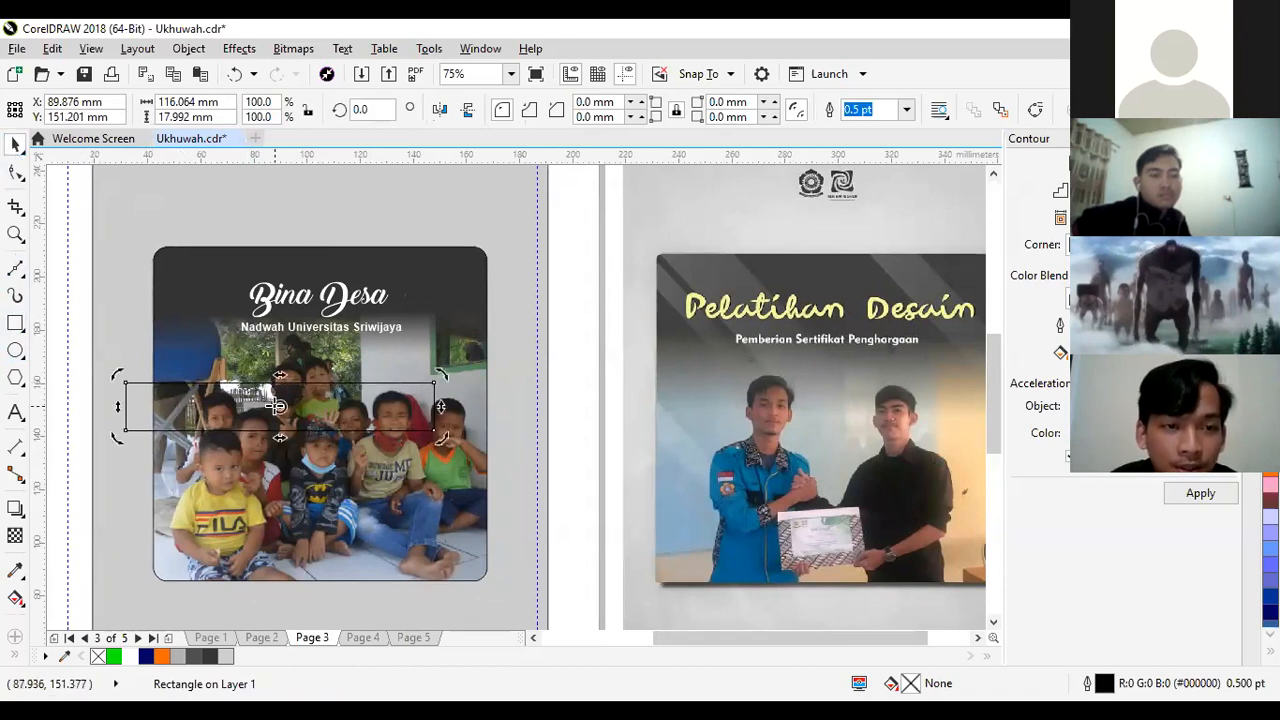
pyautogui.moveTo(130, 355); pyautogui.dragTo(252, 254)
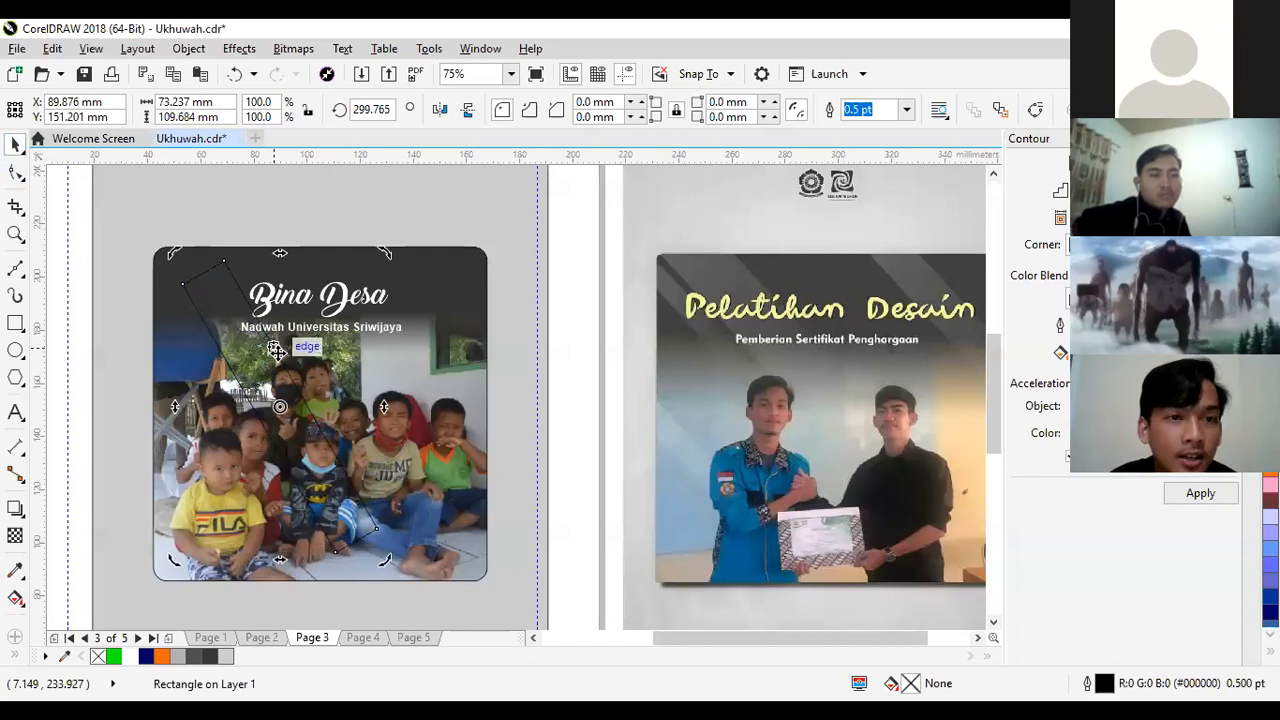
pyautogui.moveTo(280, 366); pyautogui.dragTo(257, 305)
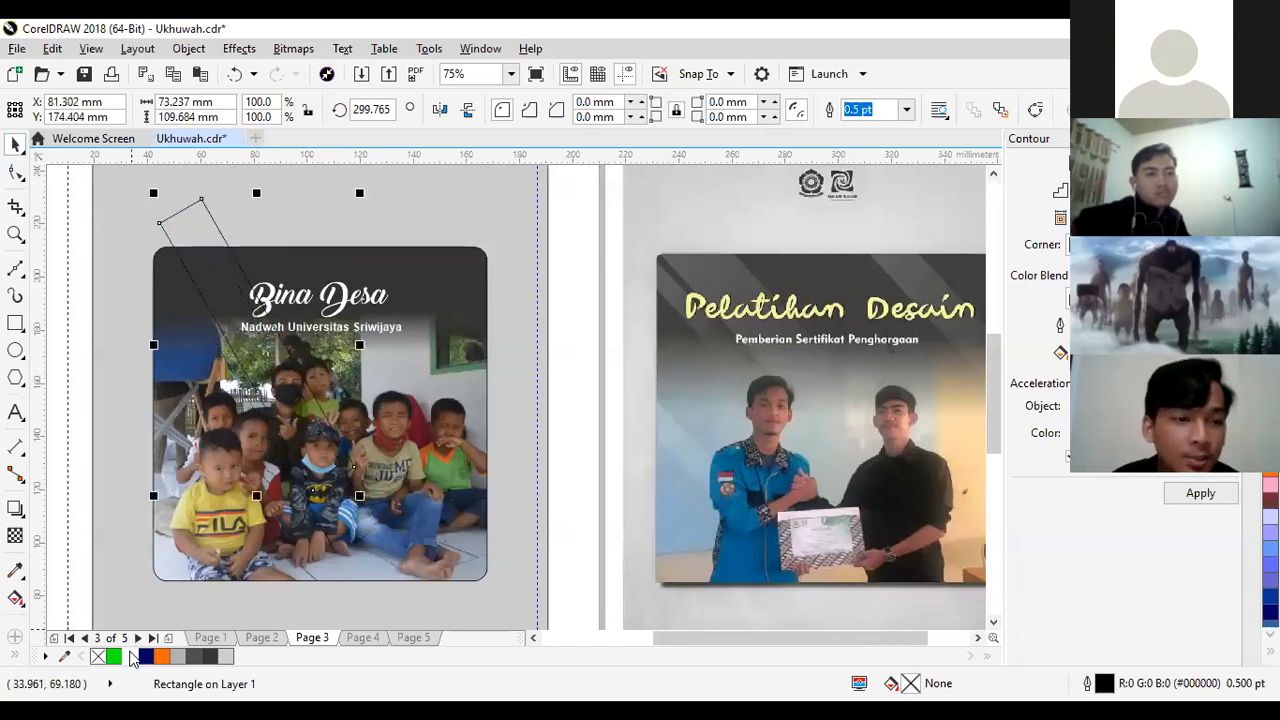
# - Fill the slanted bar with white, fade it to transparent toward its lower end and remove its outline
pyautogui.click(130, 656)
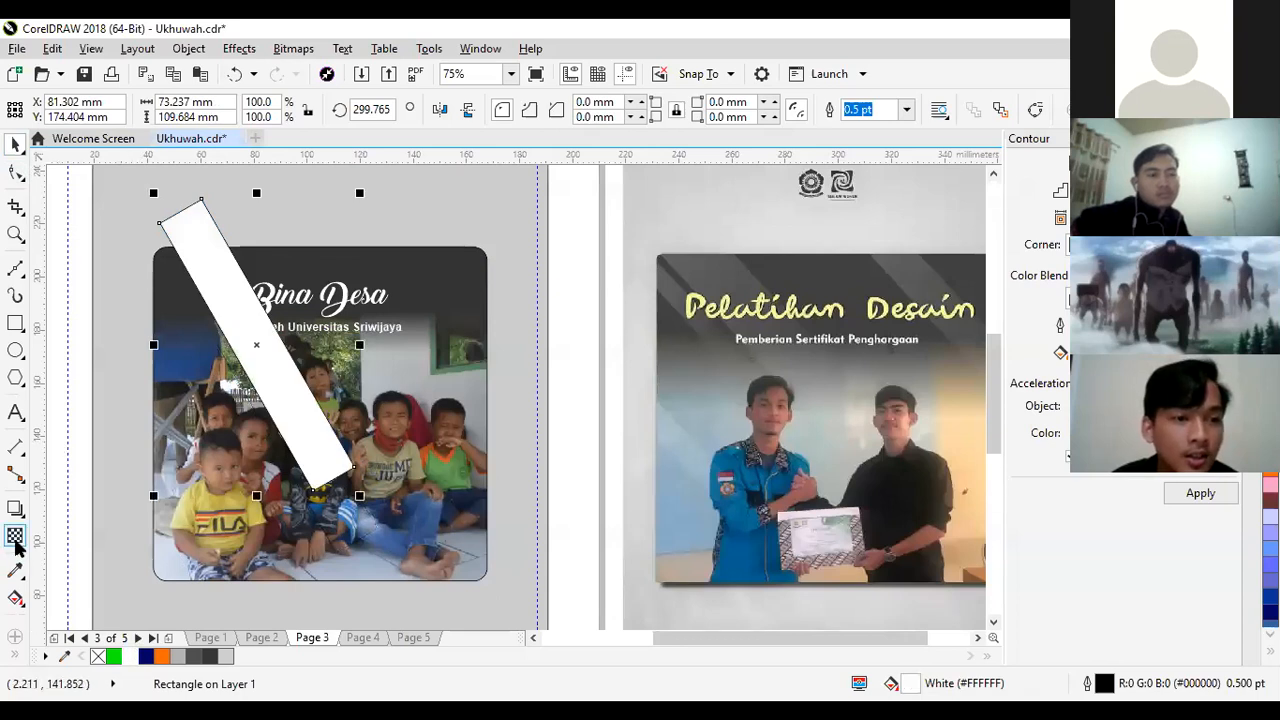
pyautogui.moveTo(348, 483); pyautogui.dragTo(179, 218)
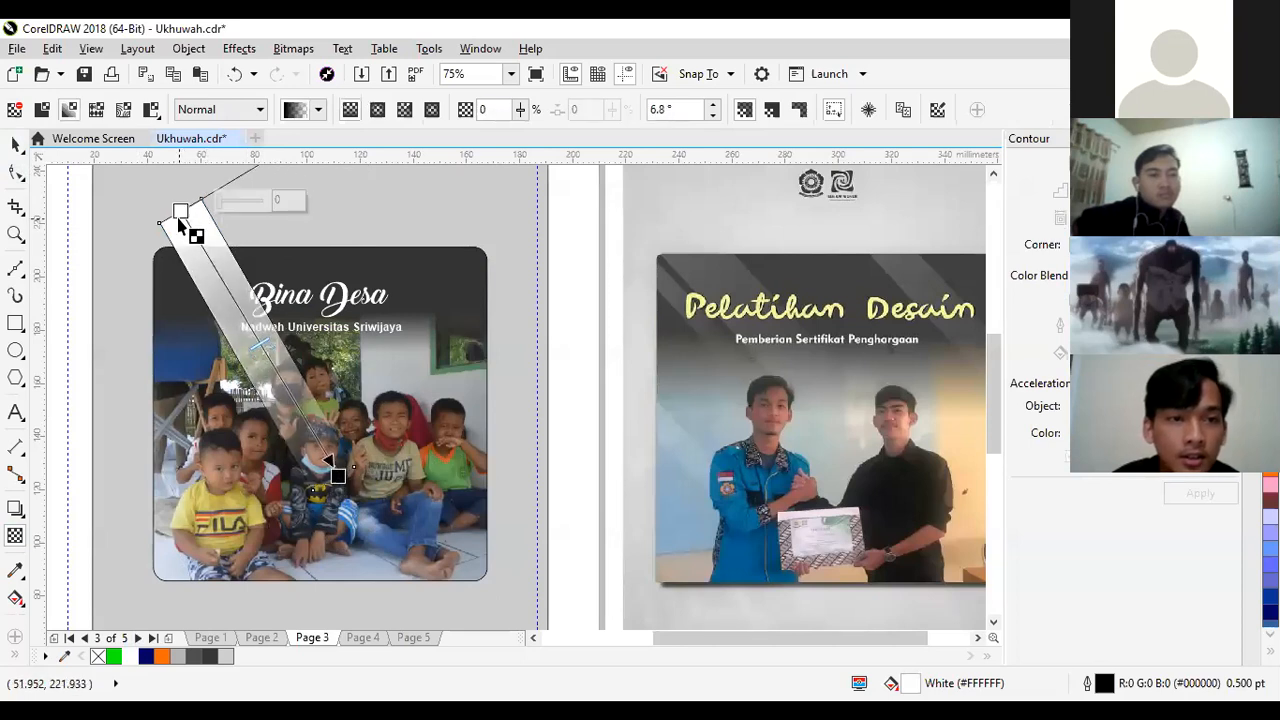
pyautogui.click(13, 148)
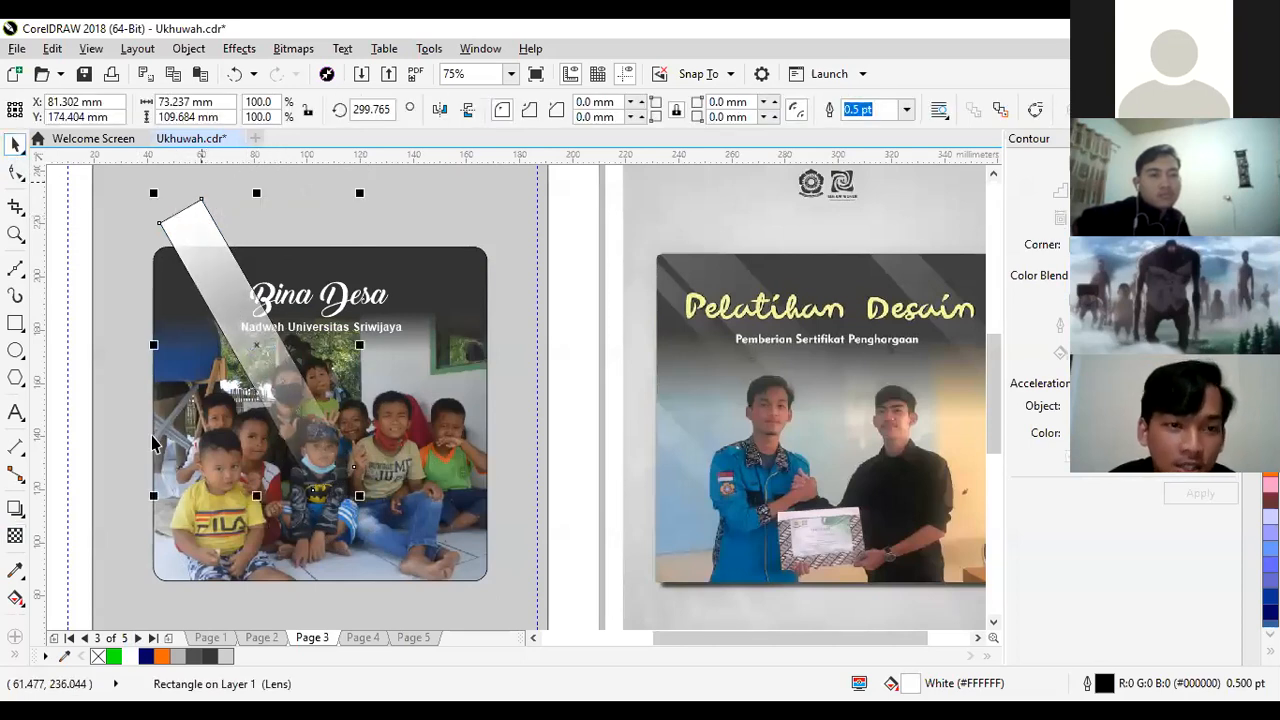
pyautogui.rightClick(97, 662)
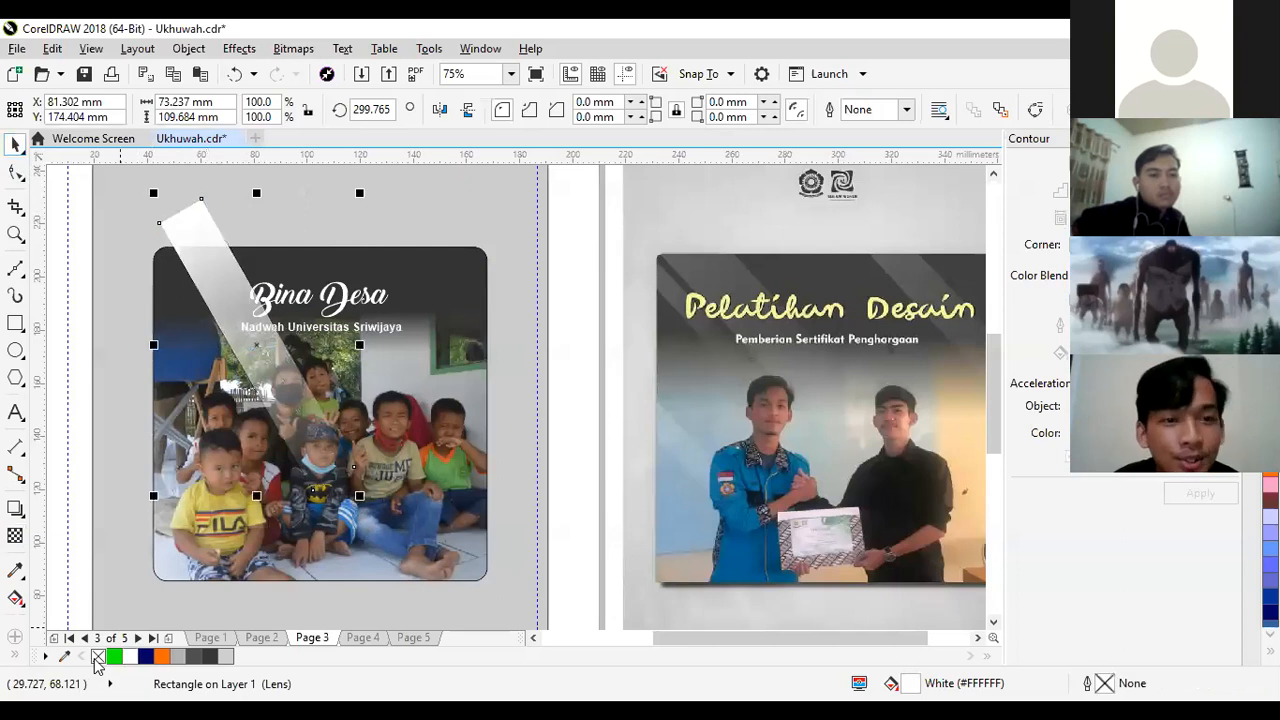
# - Shift the midpoint of the bar's transparency close to its upper end to make the light streak fainter
pyautogui.click(15, 536)
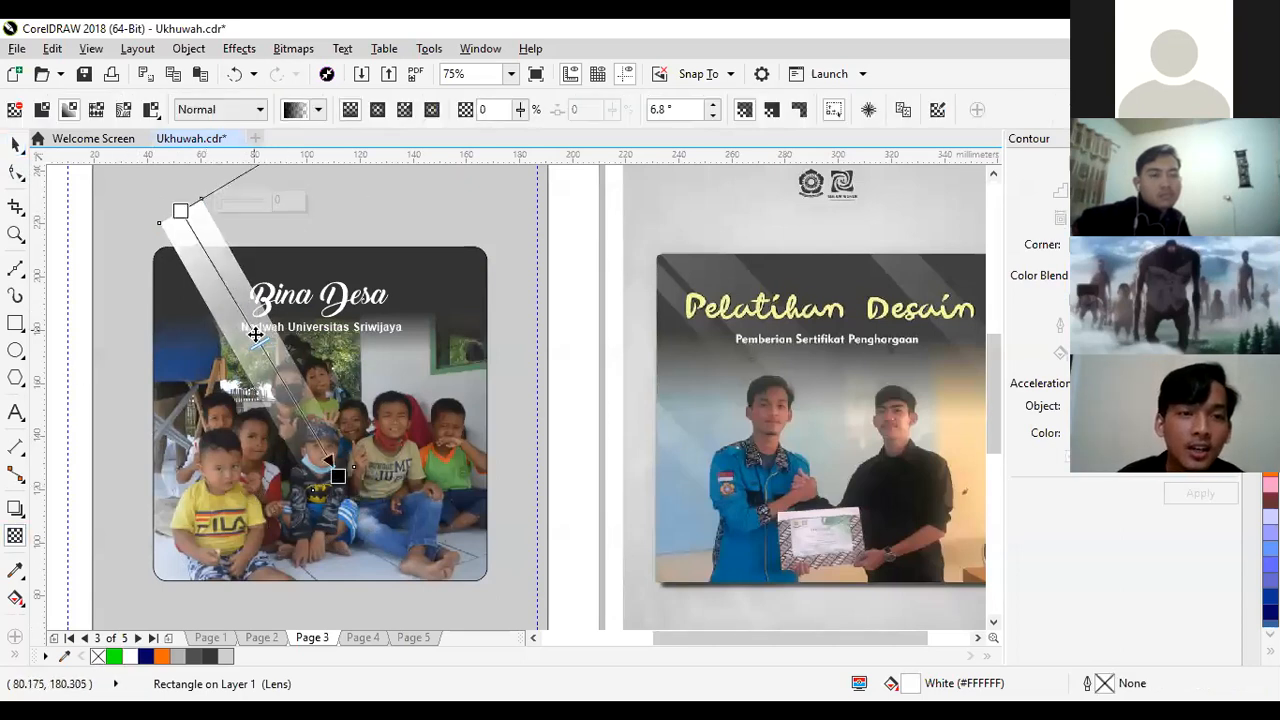
pyautogui.moveTo(262, 342); pyautogui.dragTo(201, 237)
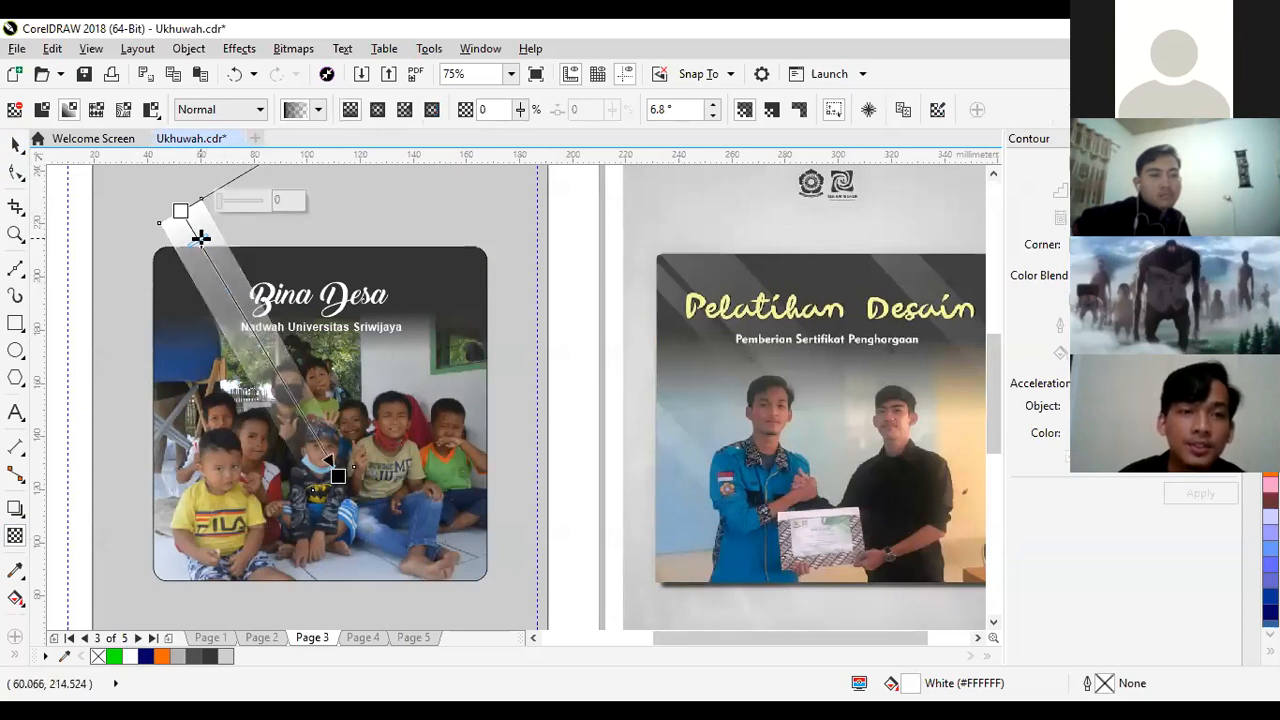
pyautogui.click(13, 147)
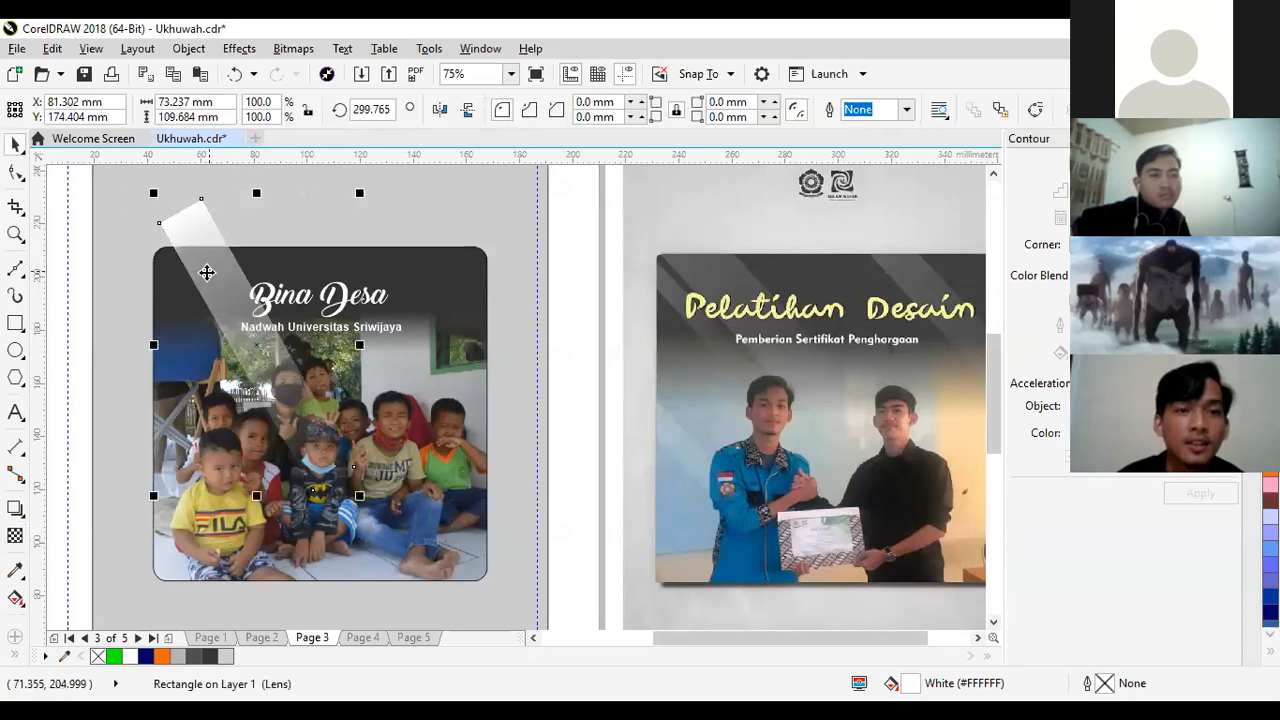
# - PowerClip the translucent bar inside the rounded photo frame
pyautogui.rightClick(207, 273)
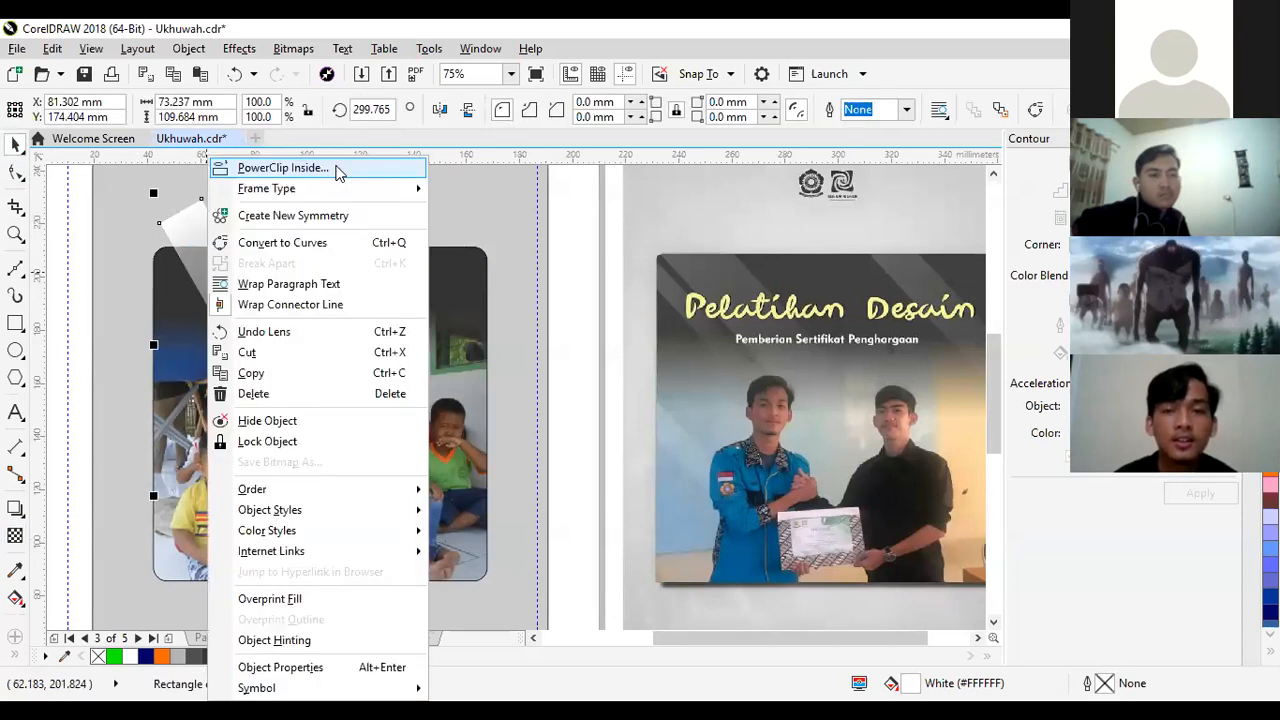
pyautogui.click(282, 167)
pyautogui.click(420, 363)
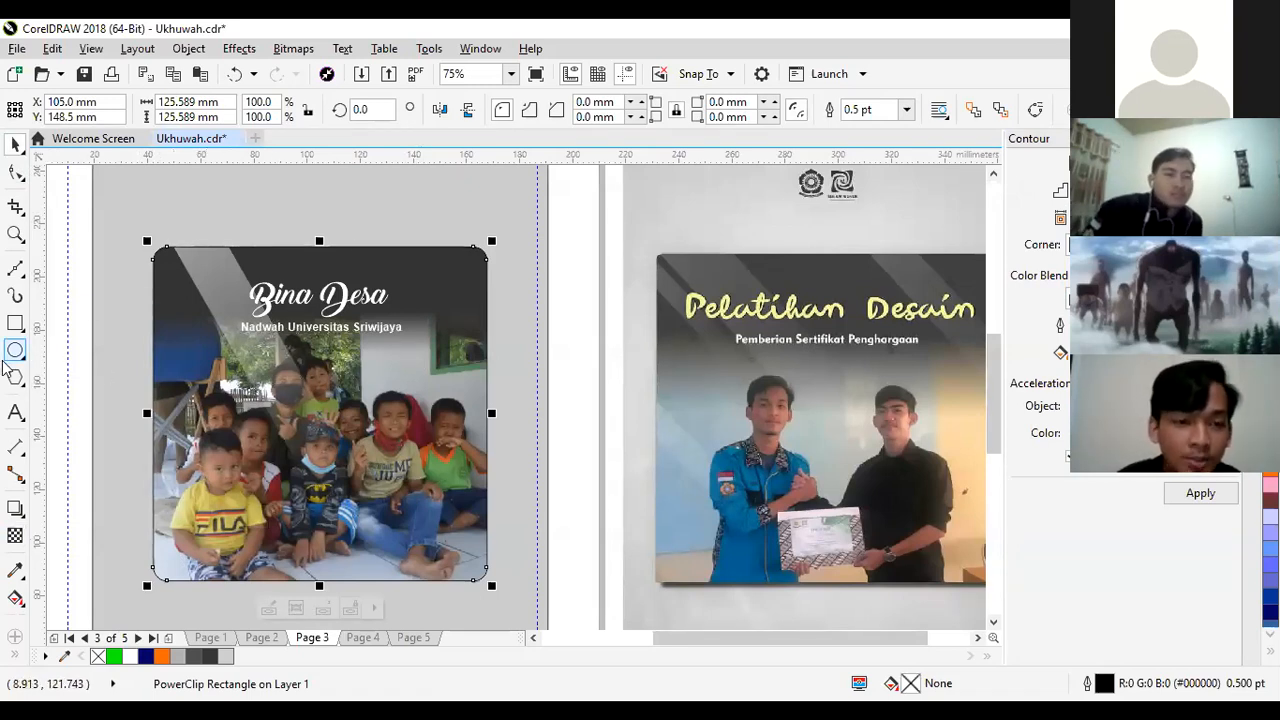
# - Draw a second, thinner rectangle about 103 mm wide and 7.4 mm high across the photo and fill it with white
pyautogui.click(17, 323)
pyautogui.moveTo(165, 401); pyautogui.dragTo(443, 420)
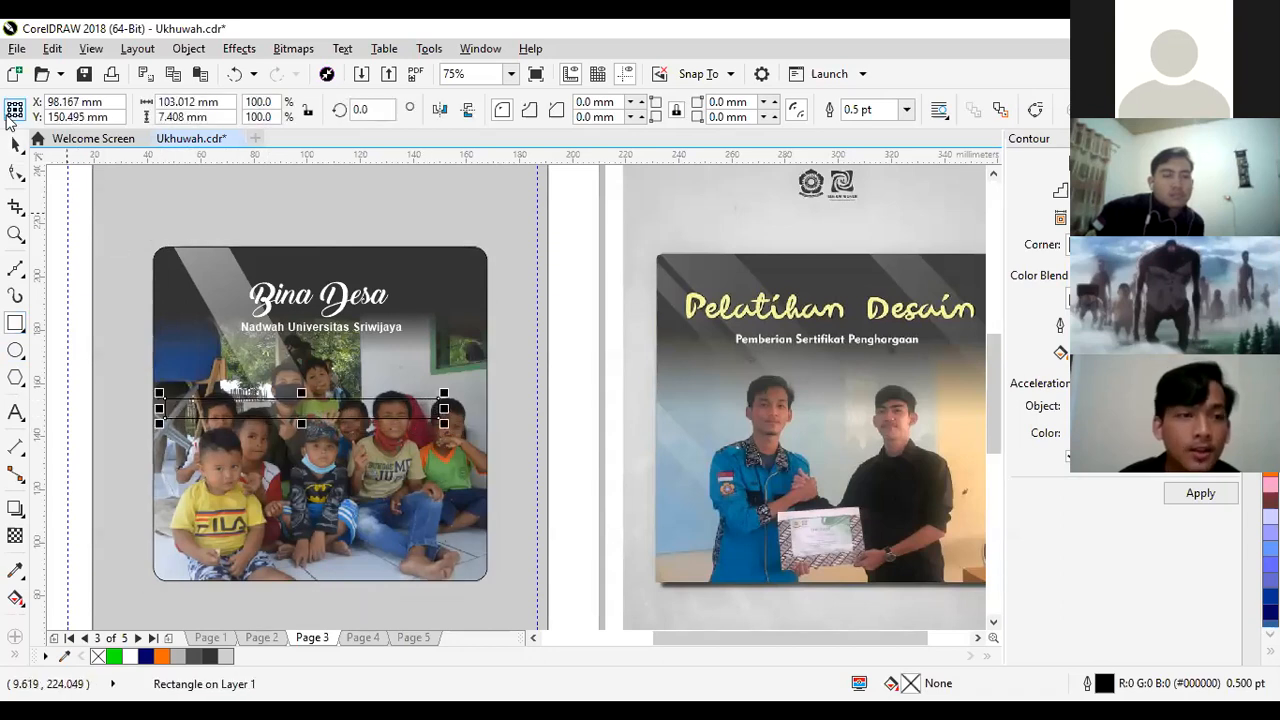
pyautogui.click(15, 146)
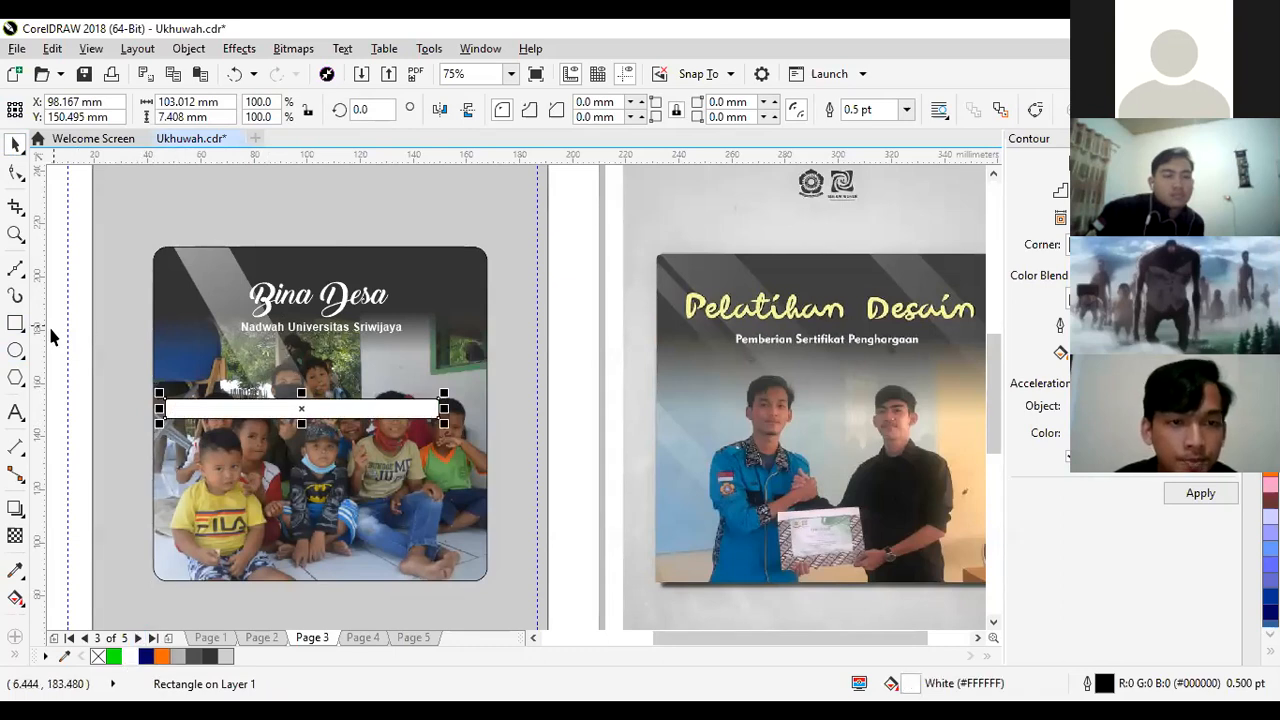
# - Rotate the thin white bar to about 299.5° and remove its outline
pyautogui.click(301, 408)
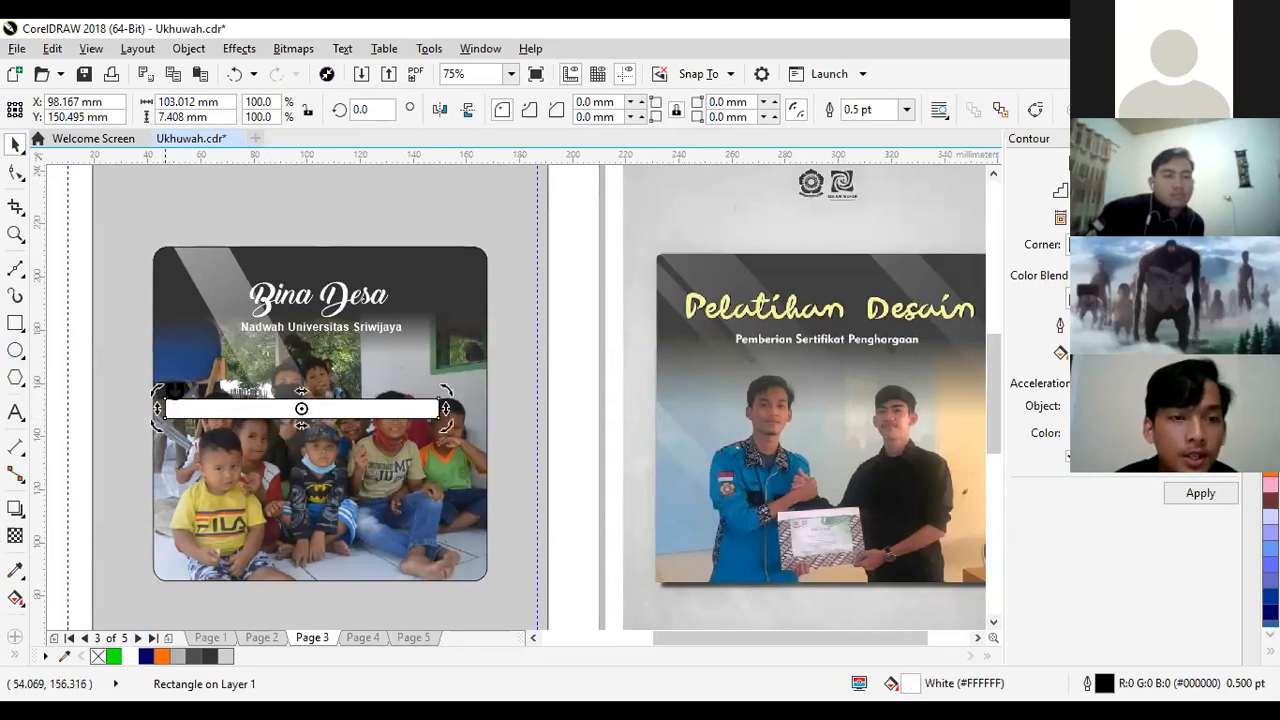
pyautogui.moveTo(157, 389); pyautogui.dragTo(252, 297)
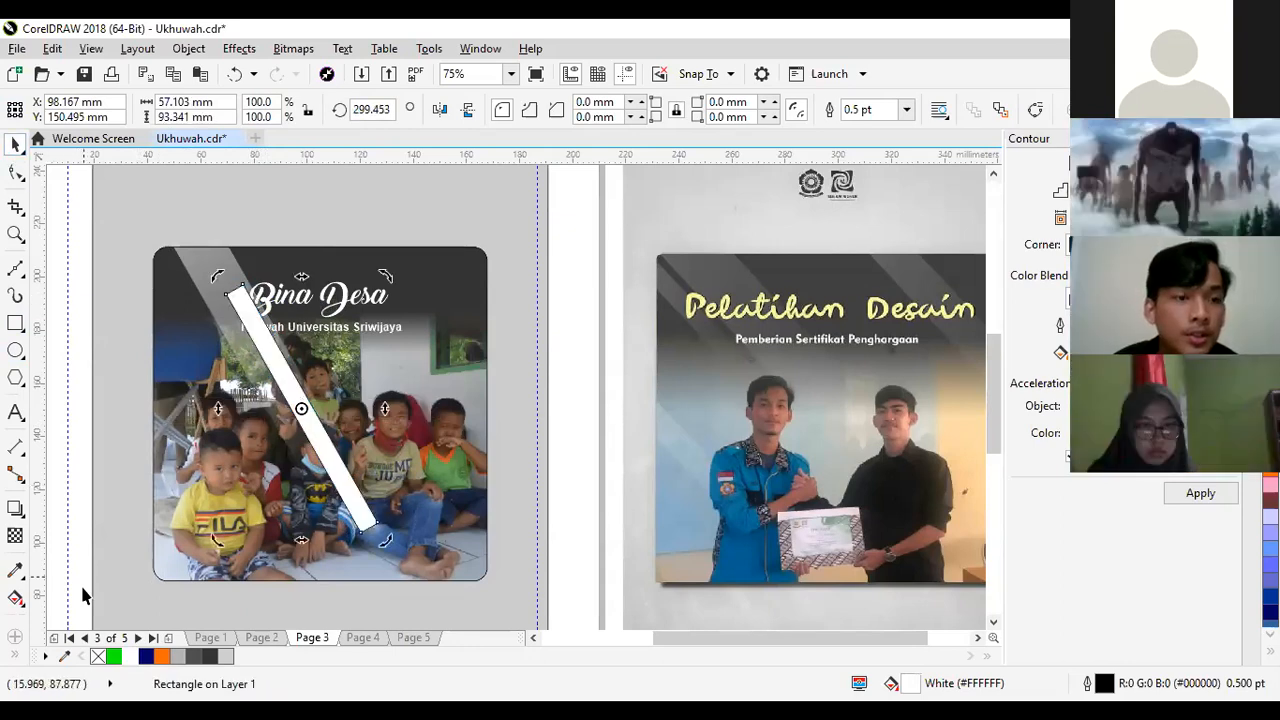
pyautogui.rightClick(97, 656)
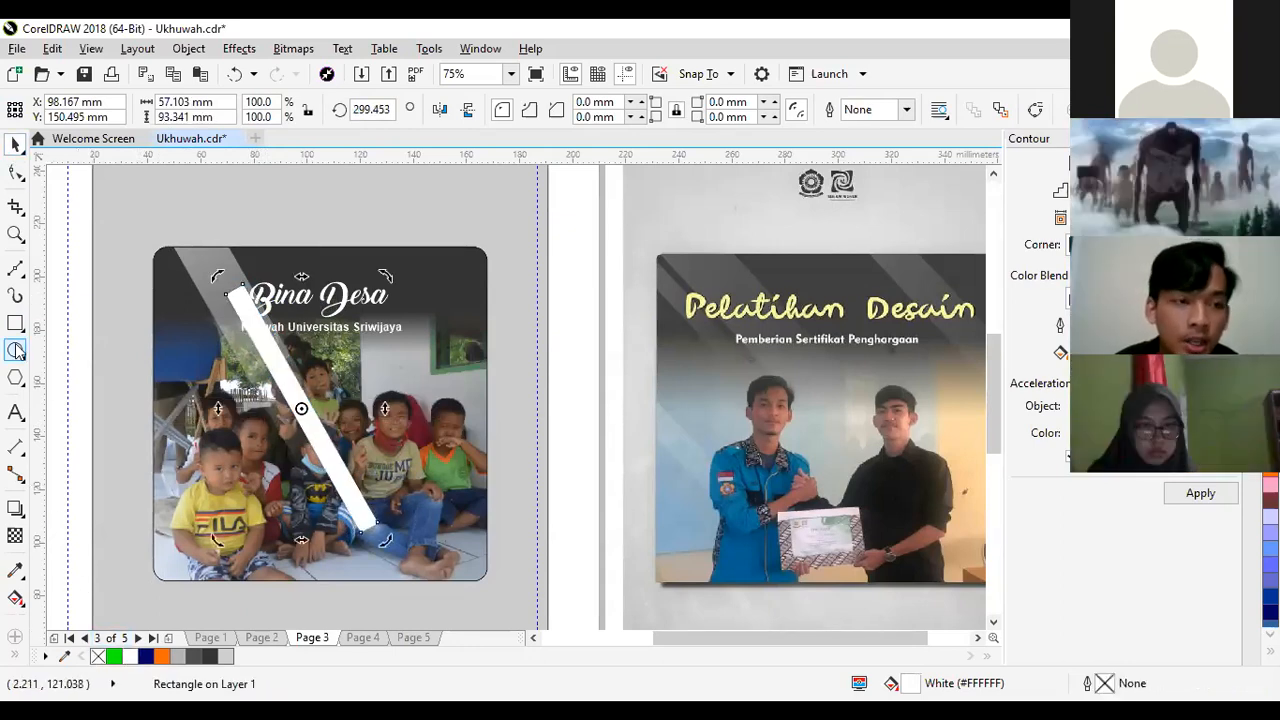
# - Fade the thin bar to transparent toward its lower end and move it over the upper-right part of the frame
pyautogui.click(15, 536)
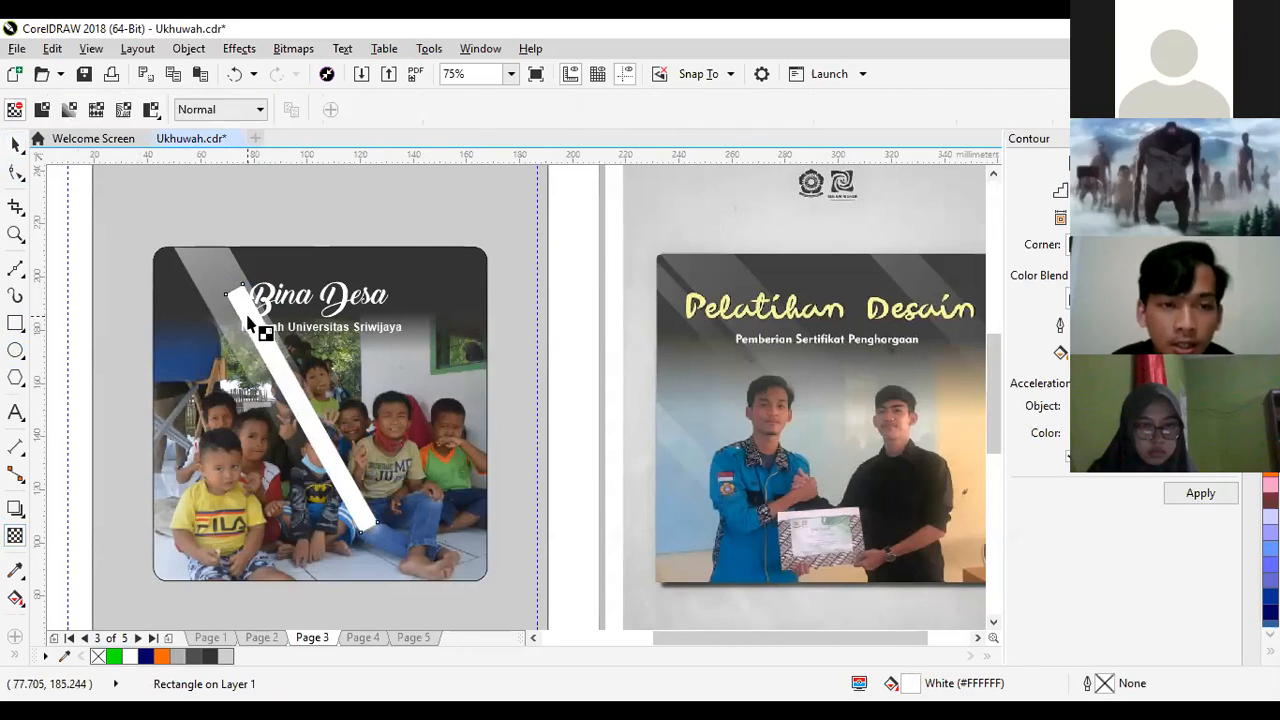
pyautogui.moveTo(223, 271); pyautogui.dragTo(329, 457)
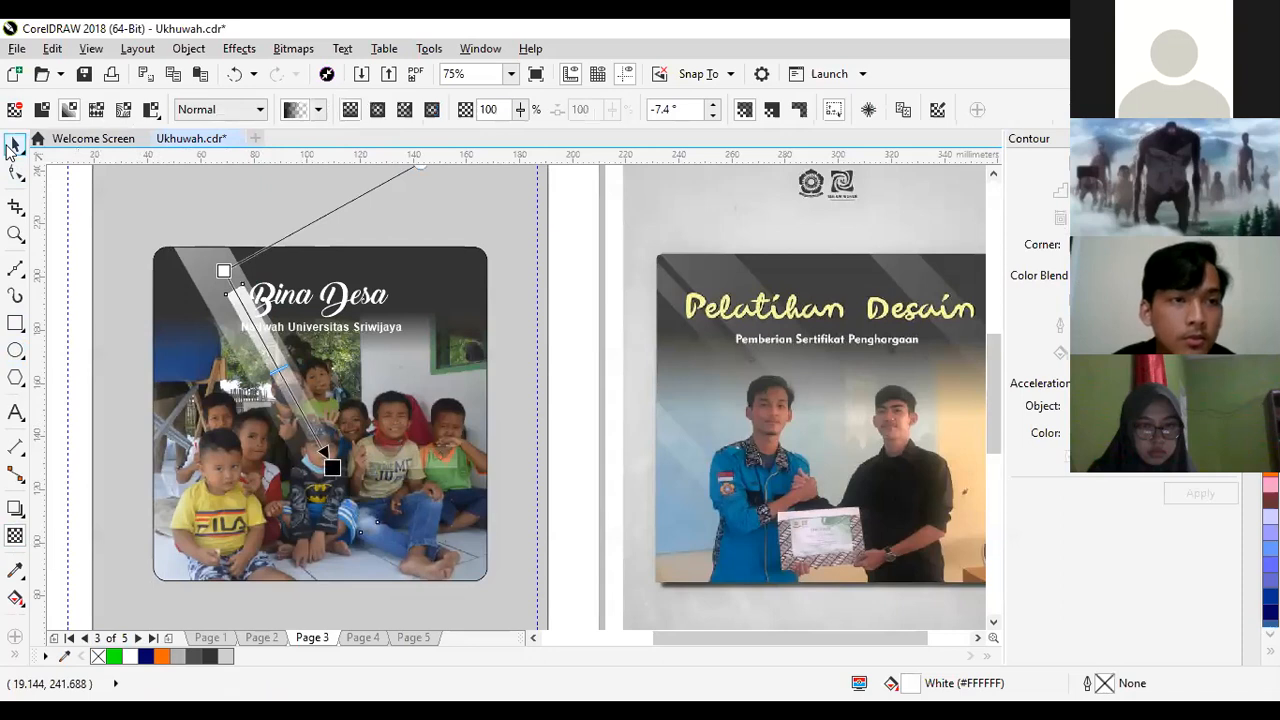
pyautogui.click(15, 143)
pyautogui.moveTo(275, 338); pyautogui.dragTo(368, 196)
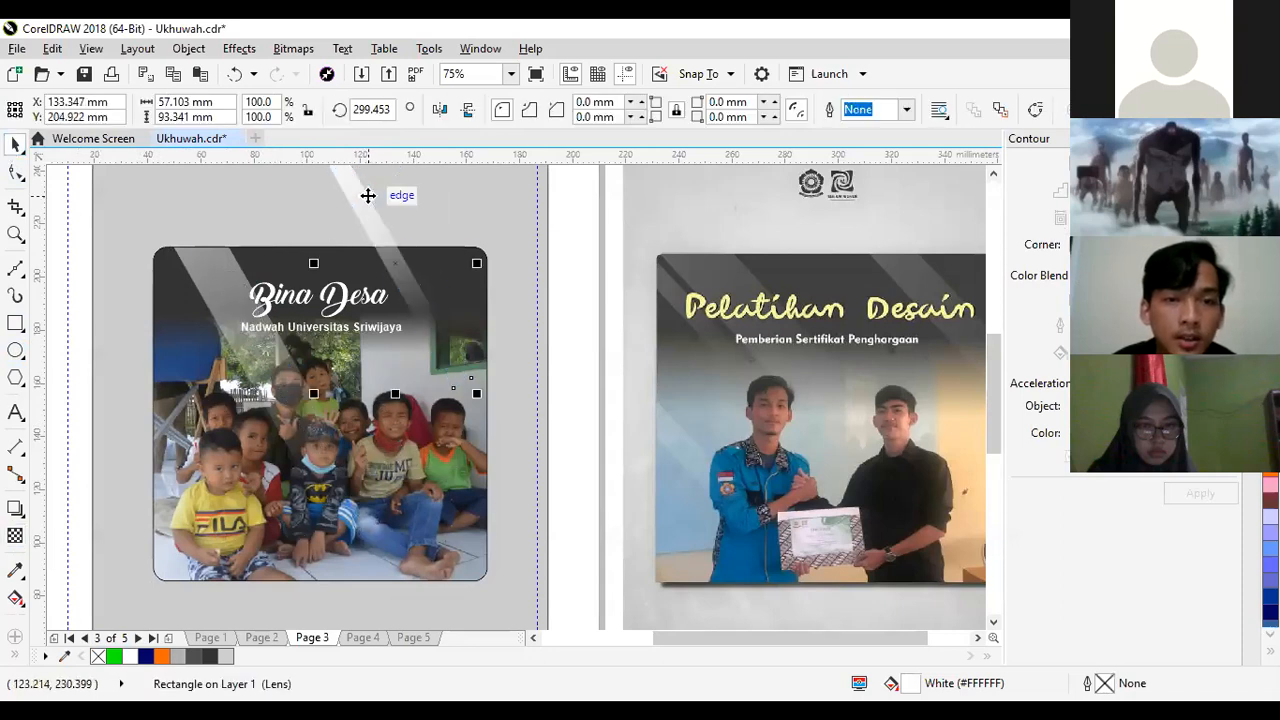
# - PowerClip the thin translucent bar inside the rounded photo frame and remove the frame's outline
pyautogui.rightClick(429, 186)
pyautogui.click(445, 167)
pyautogui.click(431, 473)
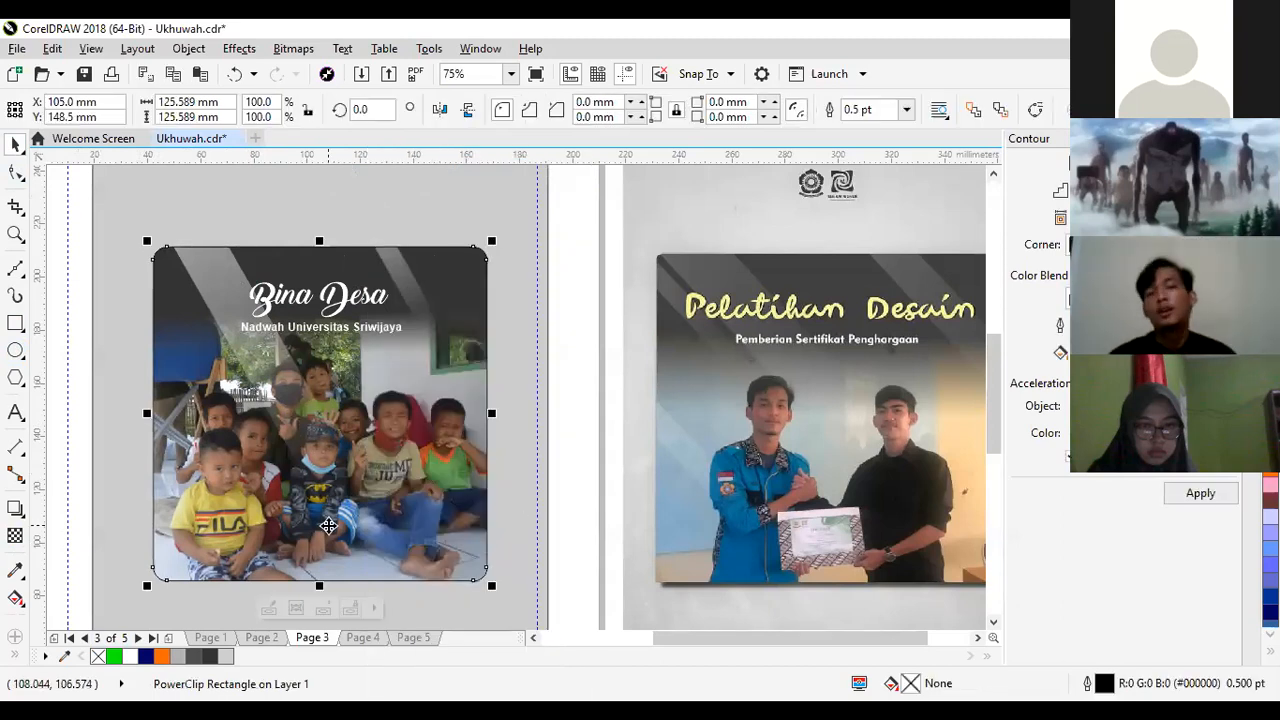
pyautogui.rightClick(98, 657)
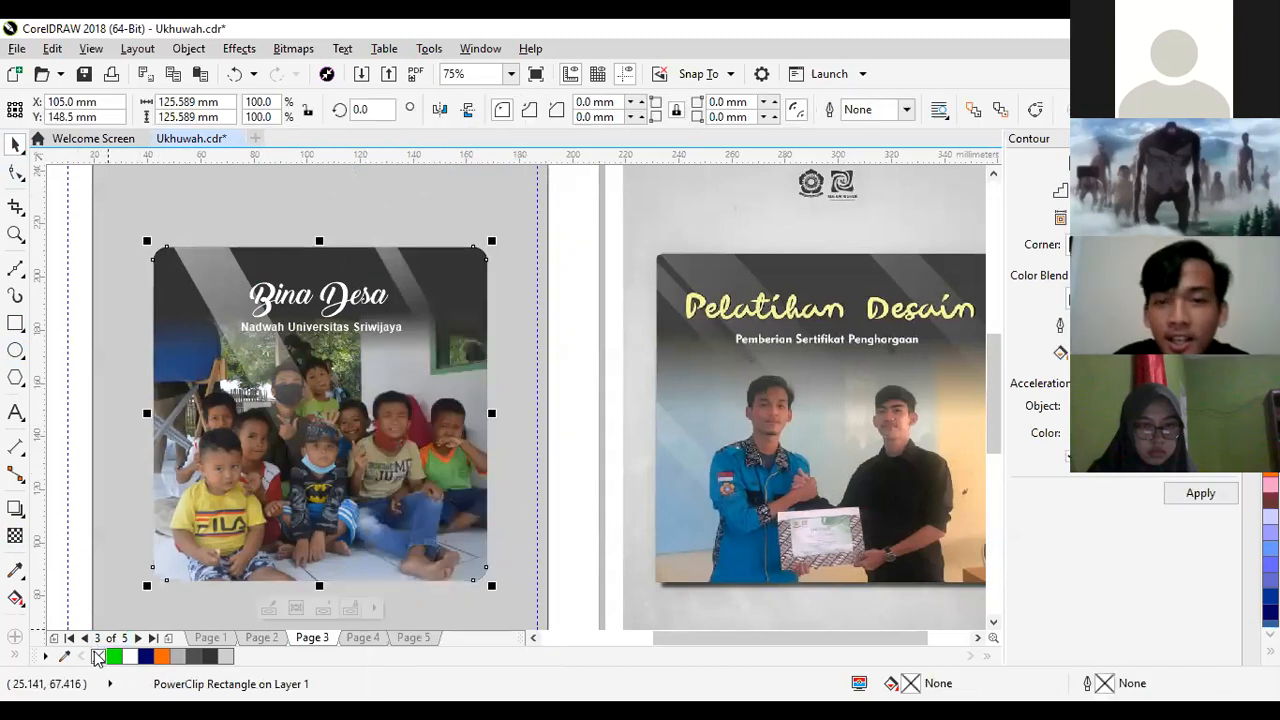
pyautogui.press('z')
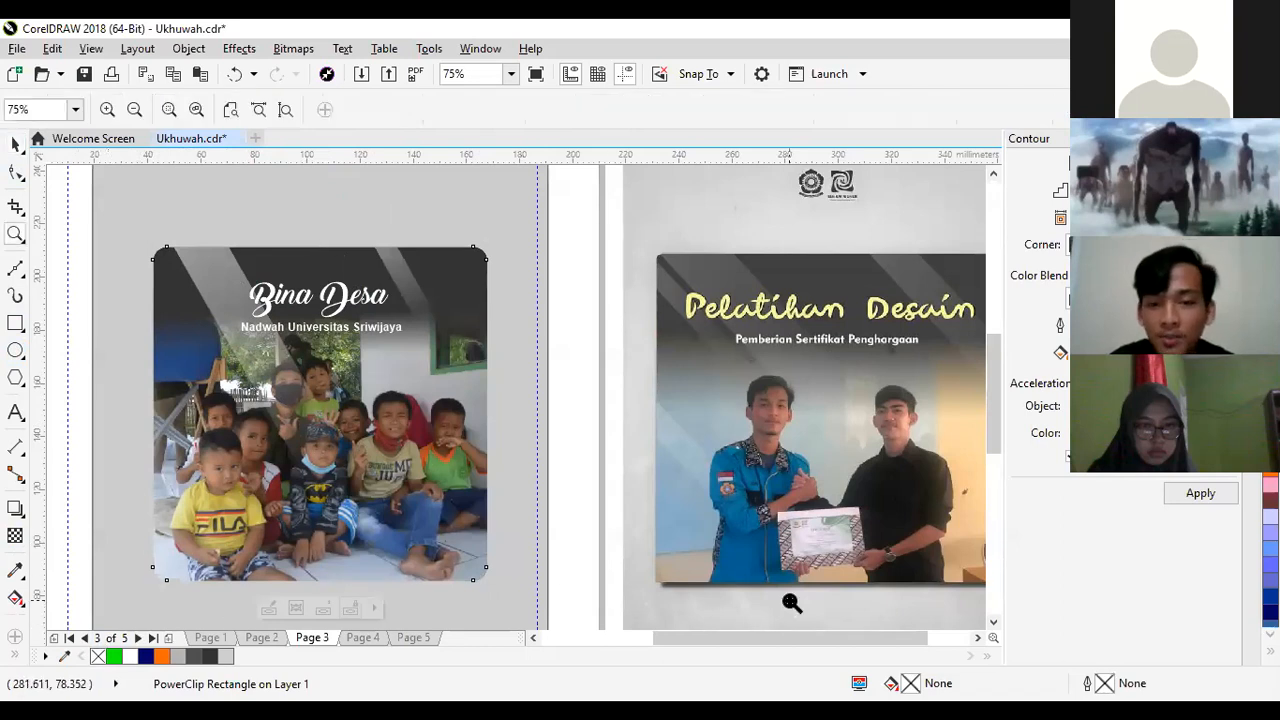
# - Try to cast a drop shadow sideways across the rounded photo frame, running past its right edge, and undo it
pyautogui.click(740, 576)
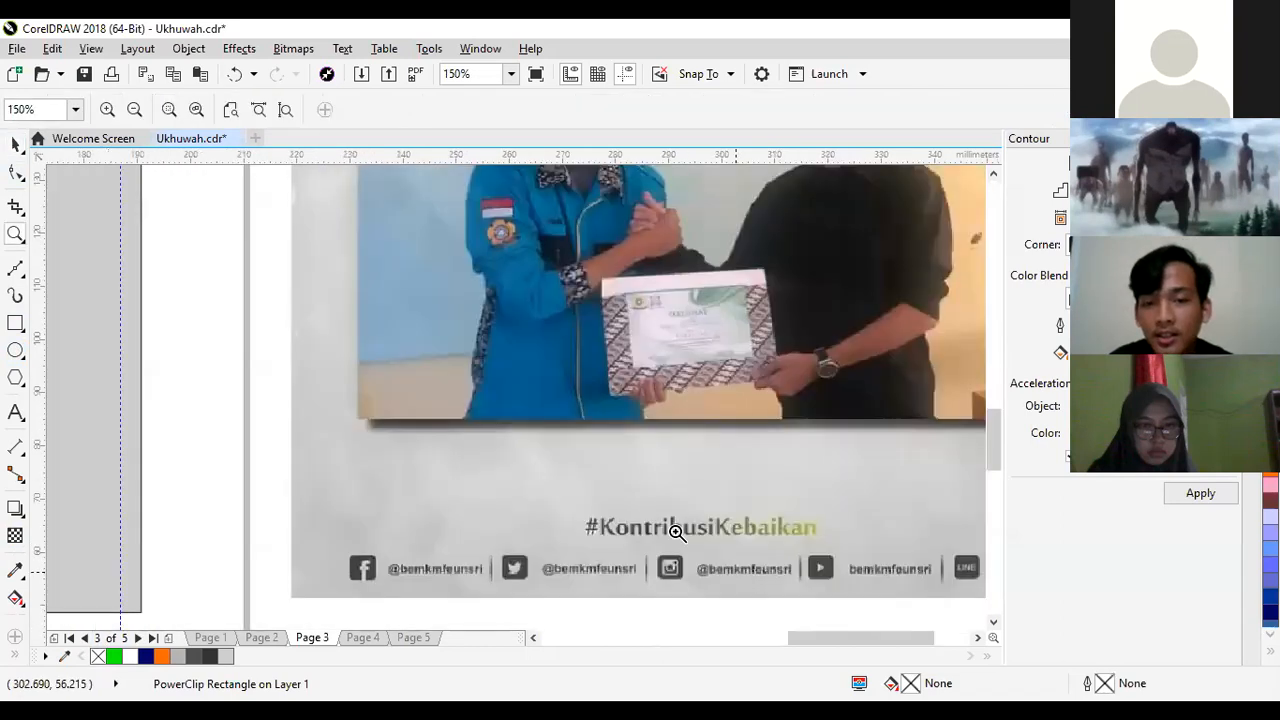
pyautogui.rightClick(677, 430)
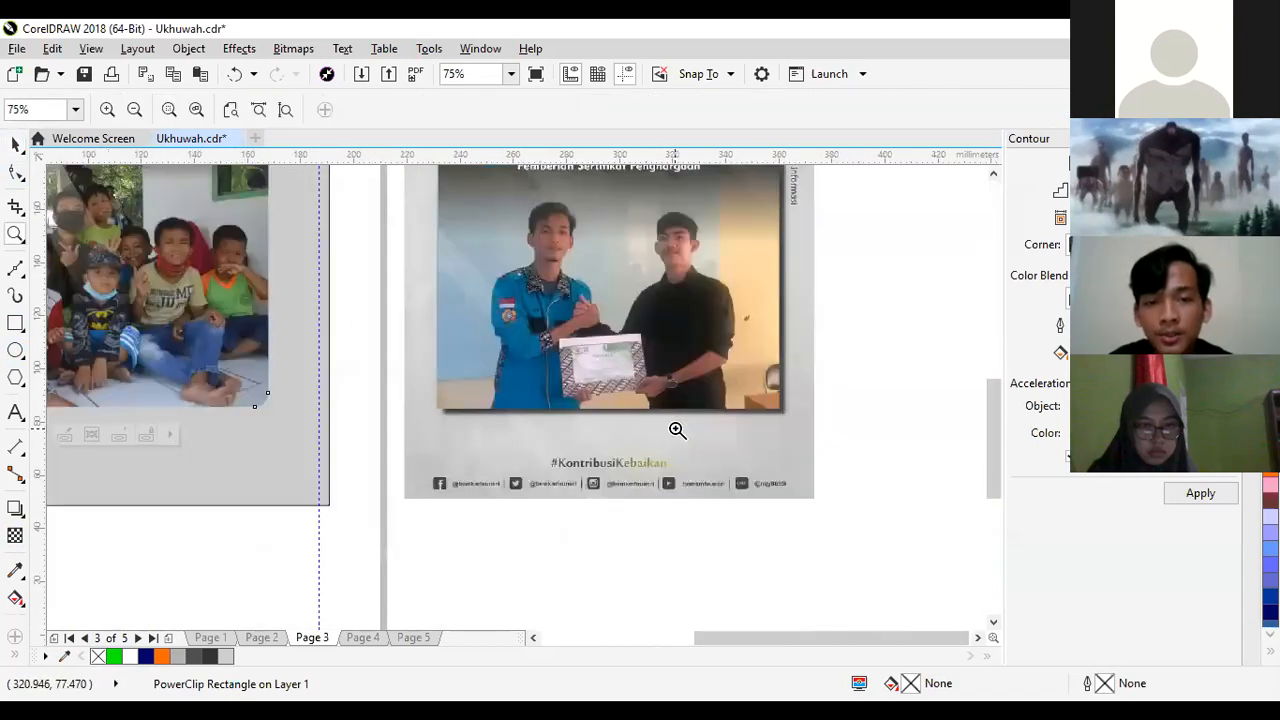
pyautogui.click(185, 257)
pyautogui.rightClick(185, 257)
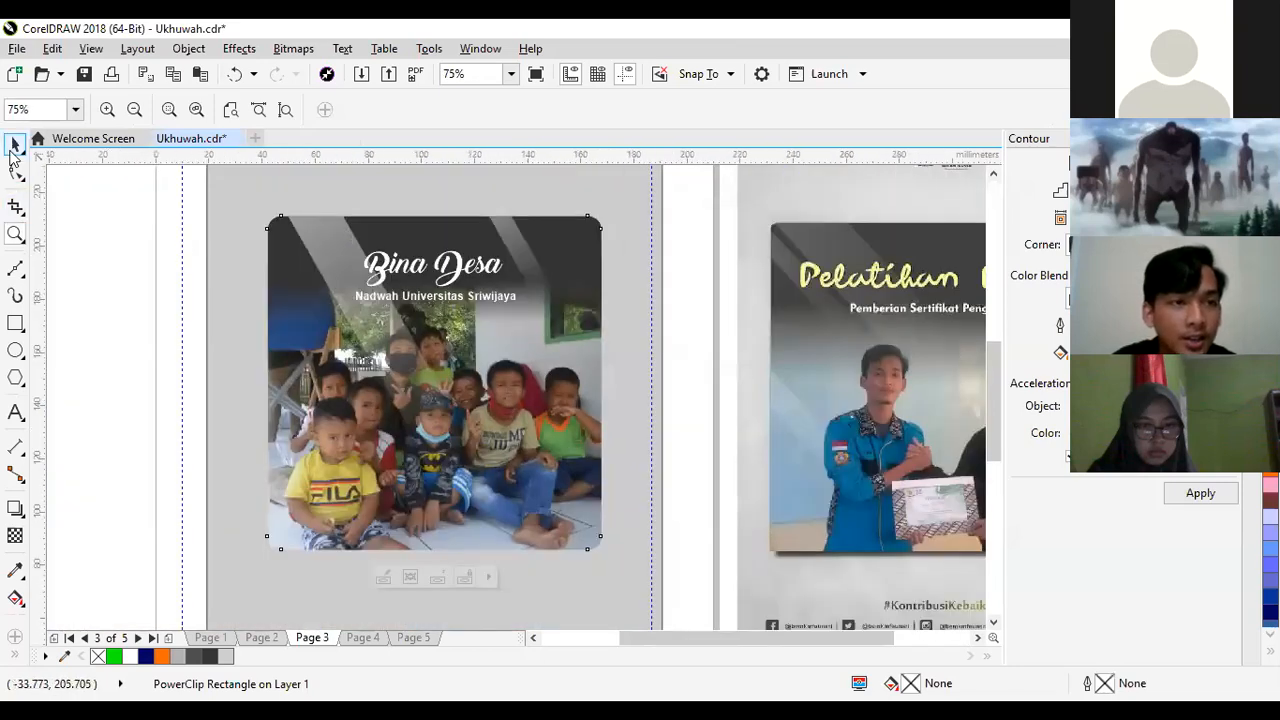
pyautogui.click(13, 147)
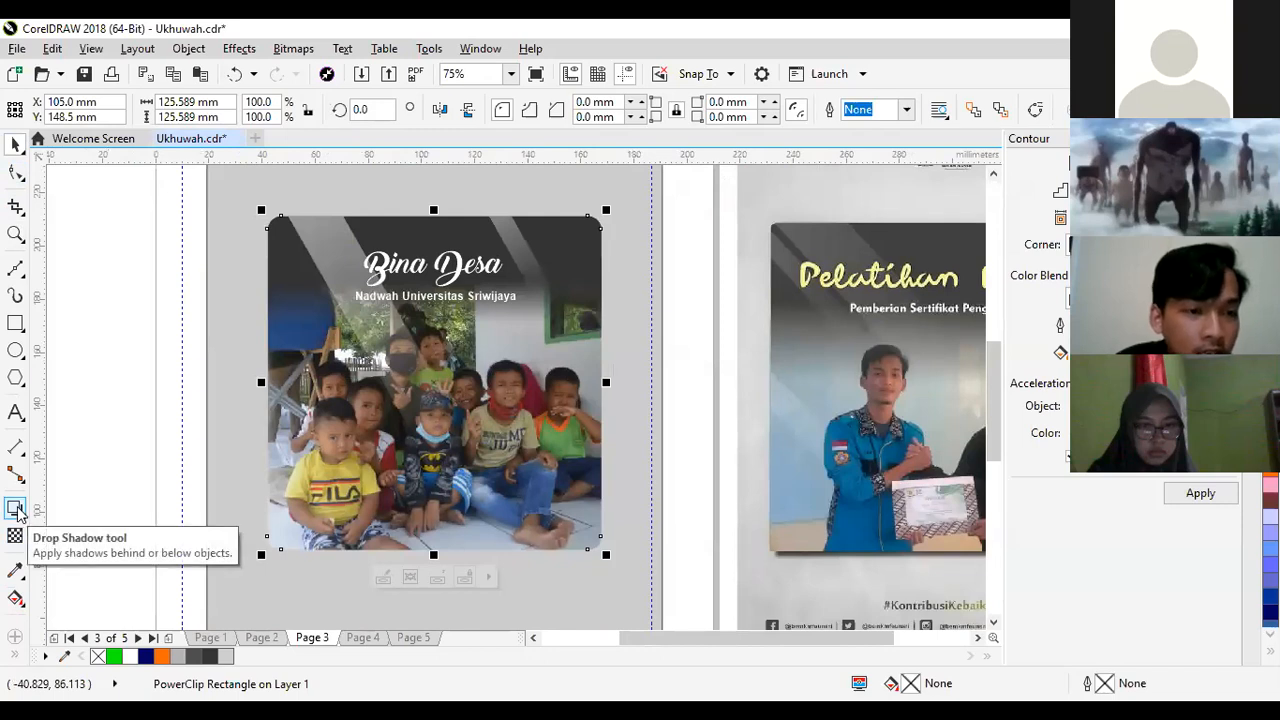
pyautogui.click(98, 466)
pyautogui.click(386, 223)
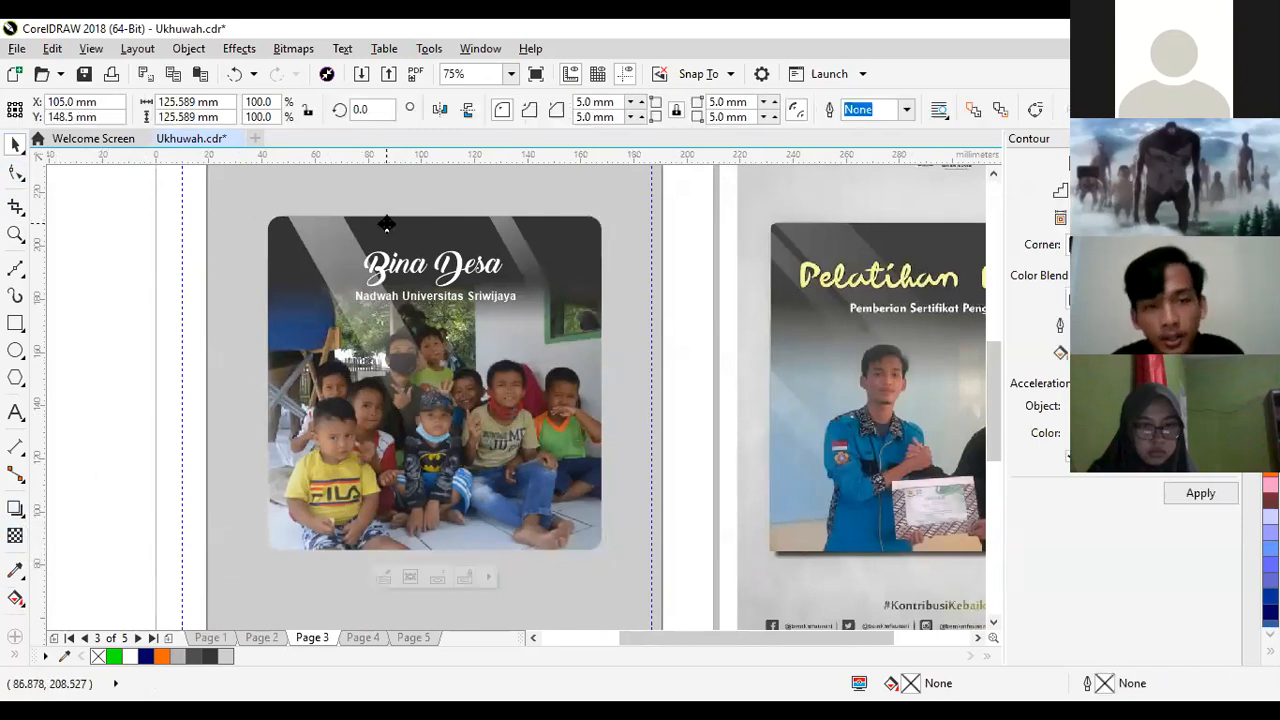
pyautogui.click(14, 510)
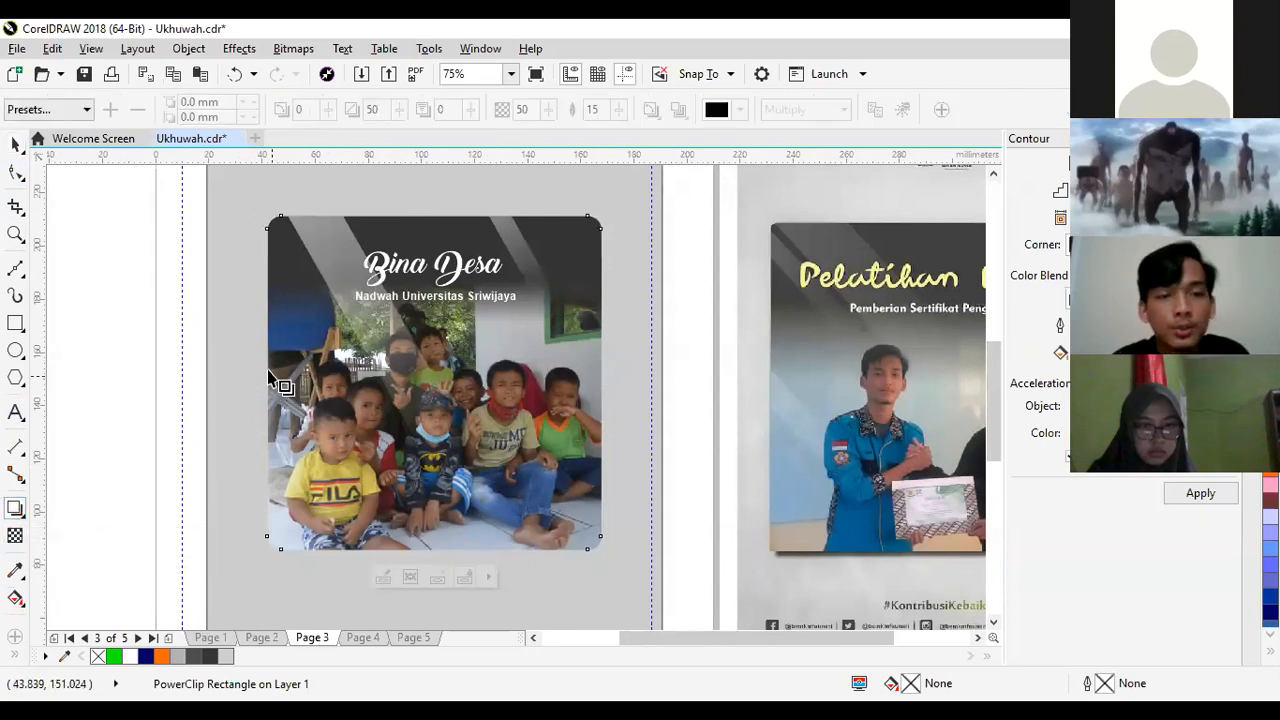
pyautogui.moveTo(267, 383); pyautogui.dragTo(663, 340)
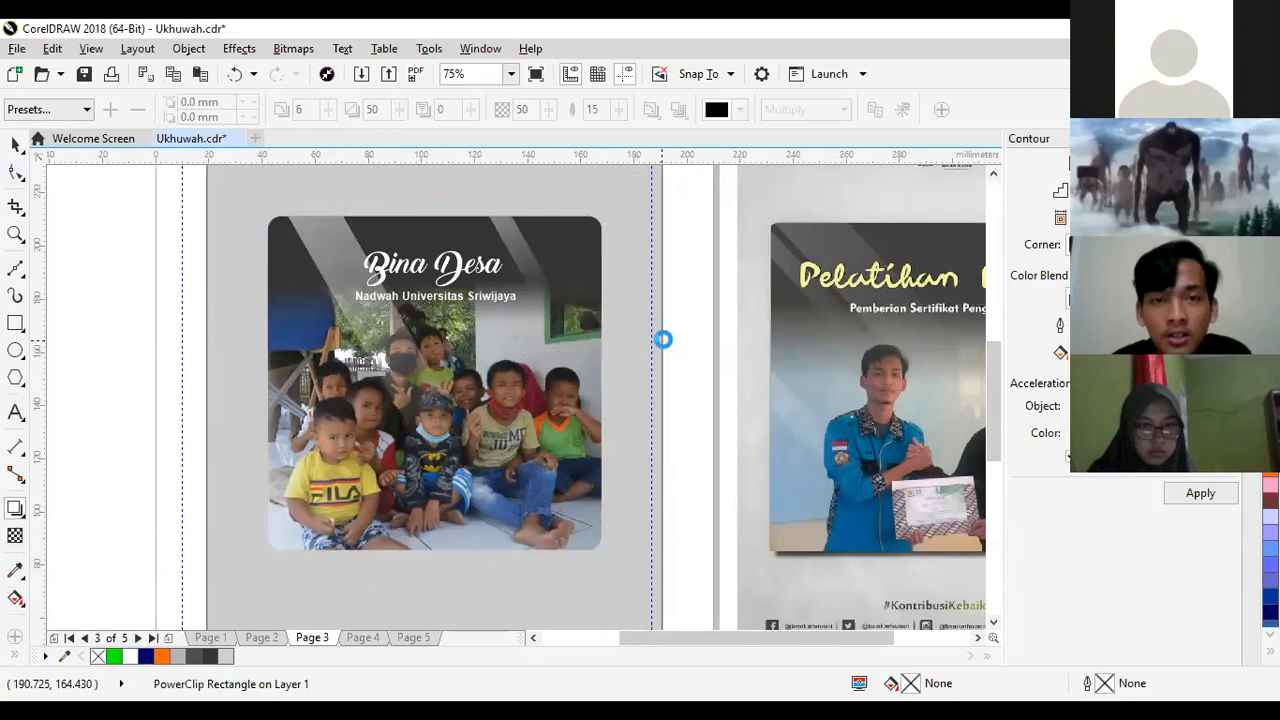
pyautogui.hotkey('ctrl', 'z')
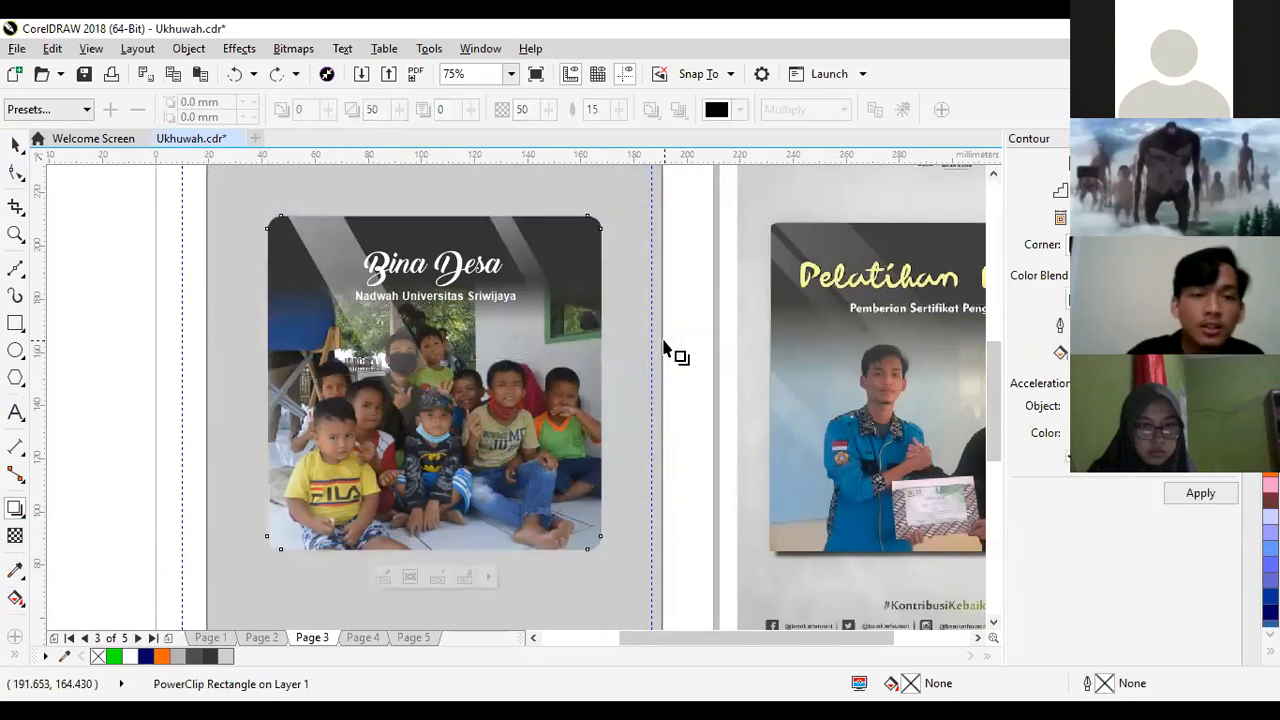
# - Try a downward drop shadow on the rounded photo frame with opacity 49, and undo it
pyautogui.moveTo(433, 217); pyautogui.dragTo(441, 560)
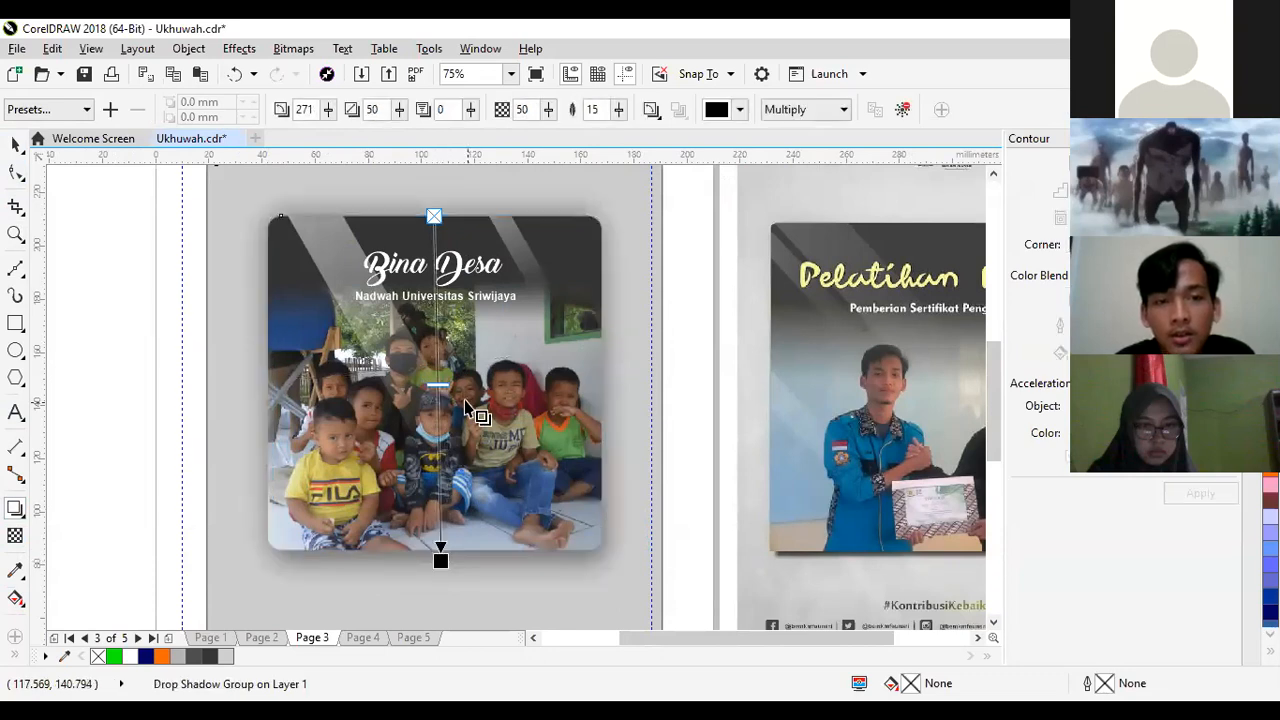
pyautogui.moveTo(438, 384)
pyautogui.mouseDown()
pyautogui.moveTo(445, 440)
pyautogui.moveTo(441, 383)
pyautogui.mouseUp()
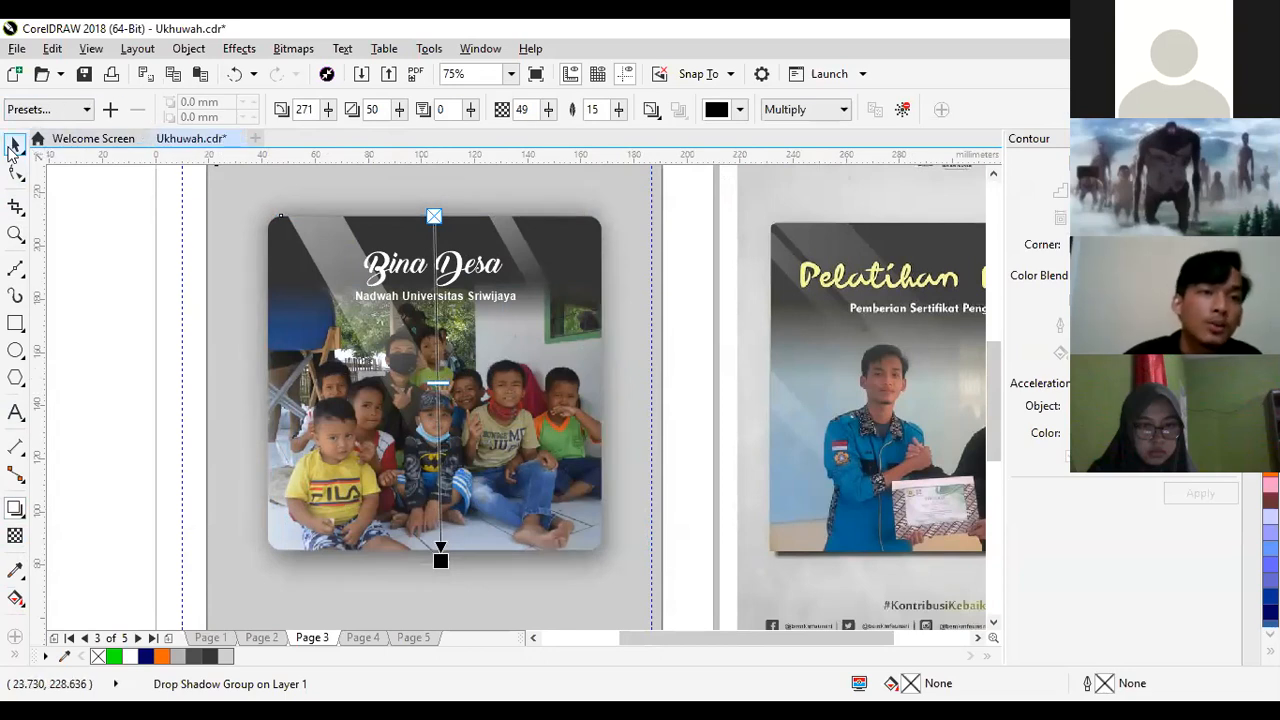
pyautogui.click(12, 148)
pyautogui.click(231, 345)
pyautogui.click(230, 352)
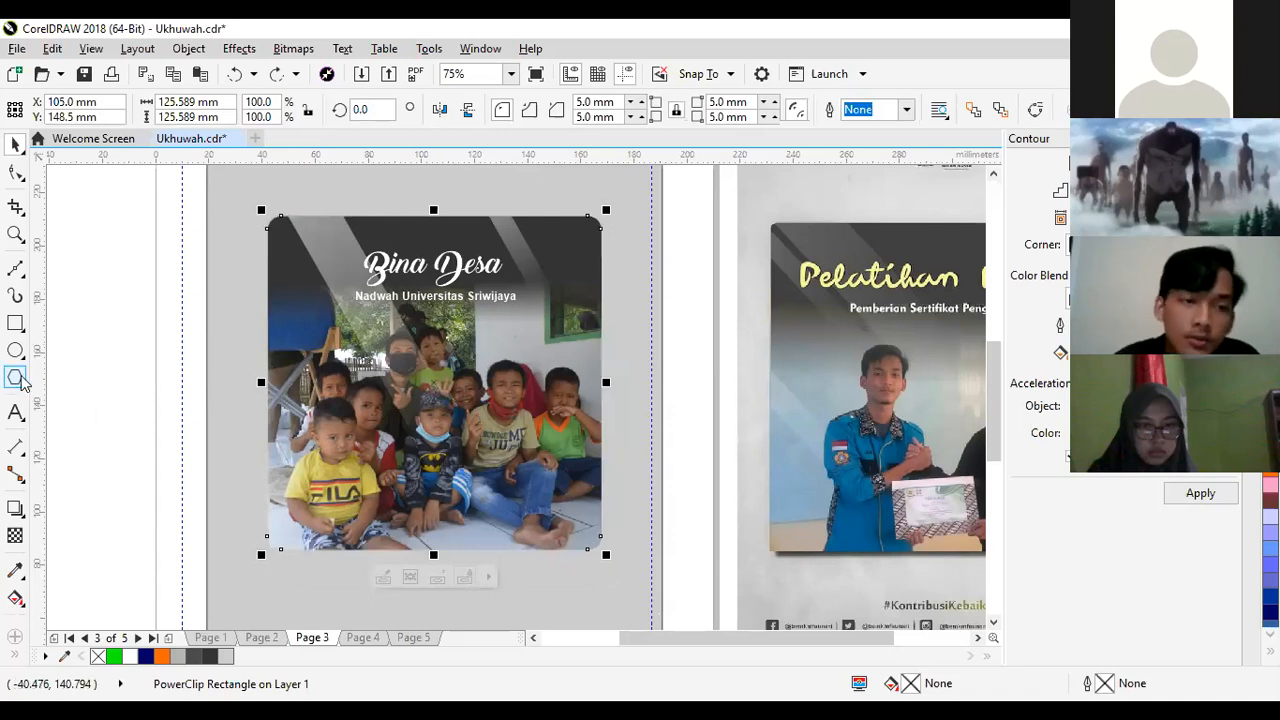
# - Apply a black drop shadow across the width of the rounded photo frame and raise its opacity to 93
pyautogui.click(15, 508)
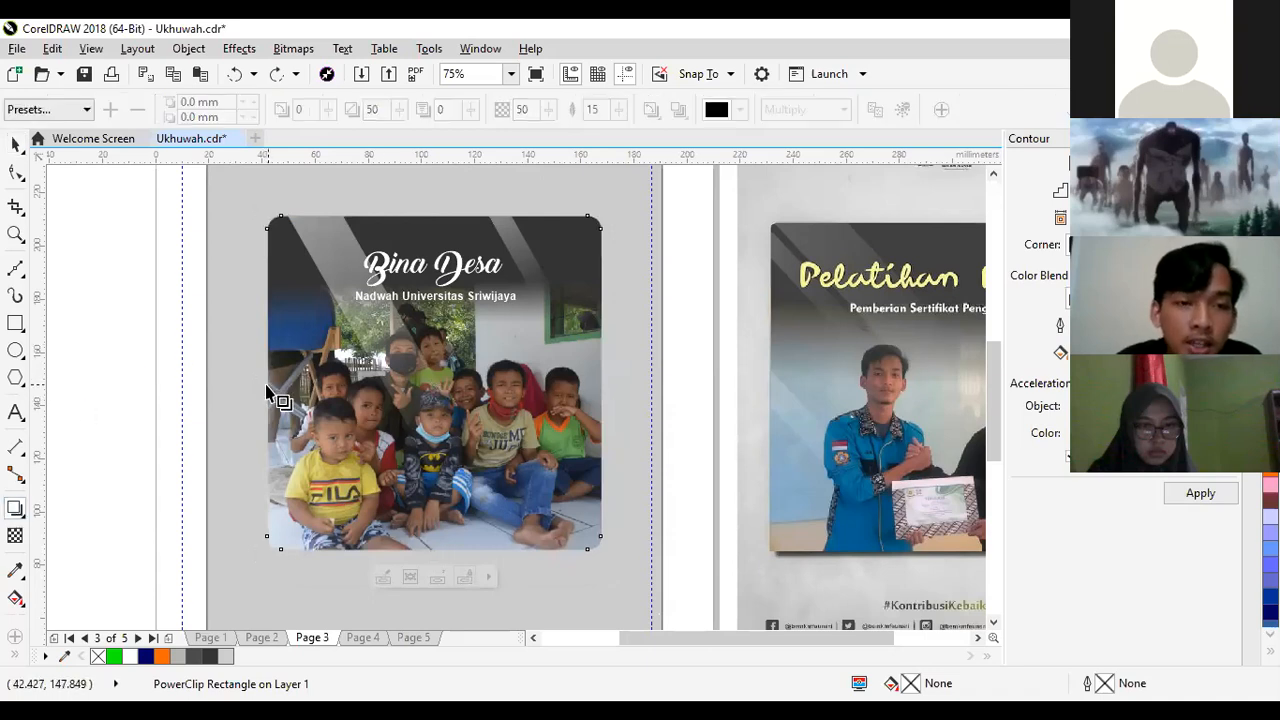
pyautogui.moveTo(267, 385); pyautogui.dragTo(595, 382)
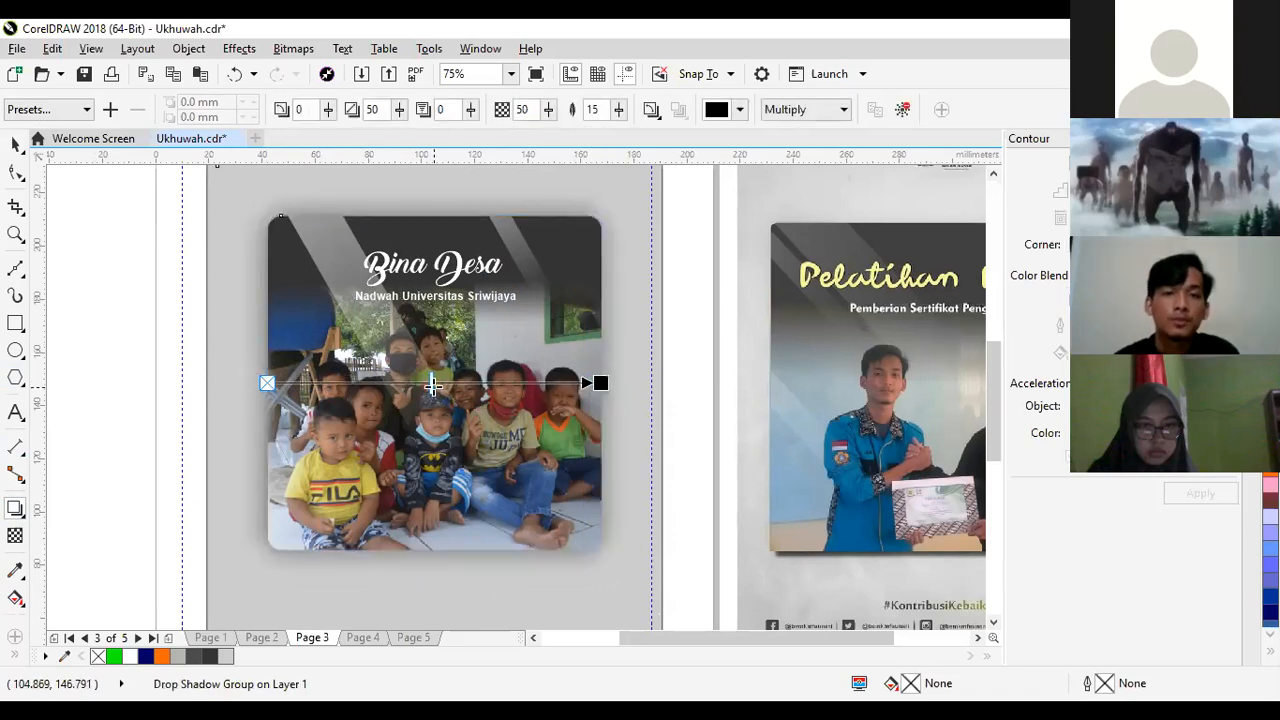
pyautogui.moveTo(432, 383); pyautogui.dragTo(544, 386)
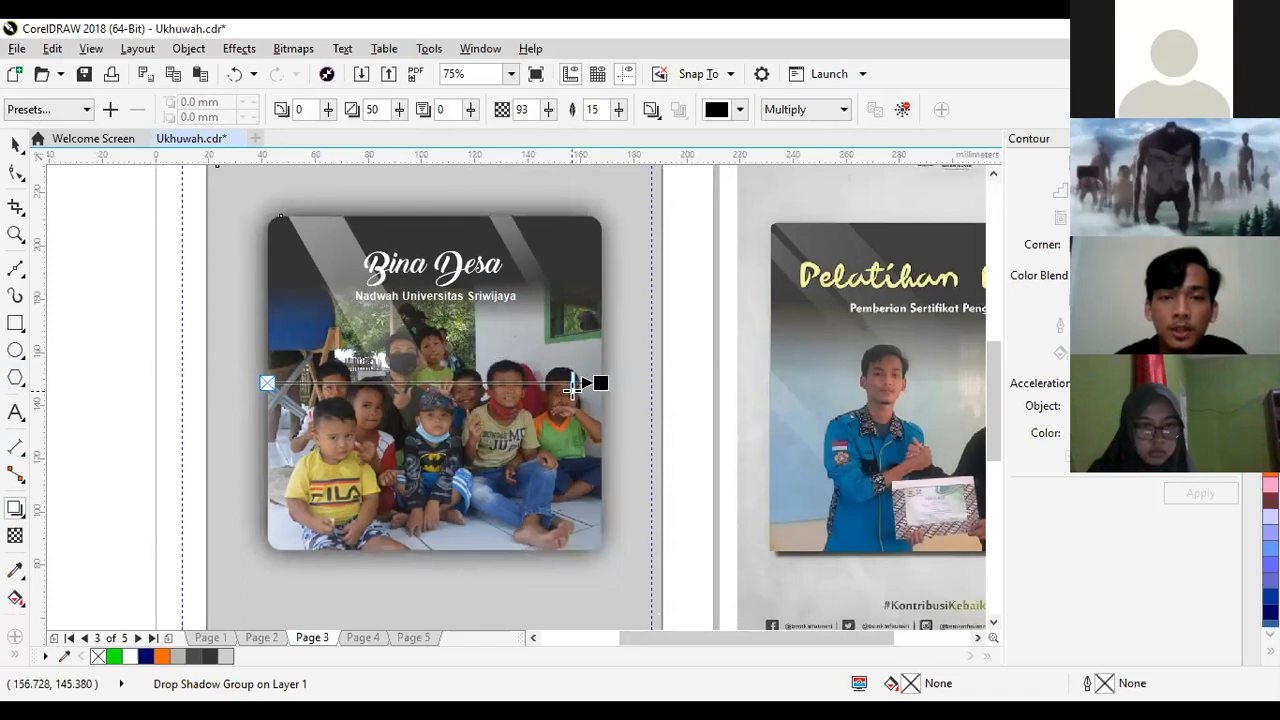
# - Compare the photo frame's drop shadow on the new poster with the shadow on the "Pelatihan Desain" reference
pyautogui.press('z')
pyautogui.rightClick(485, 440)
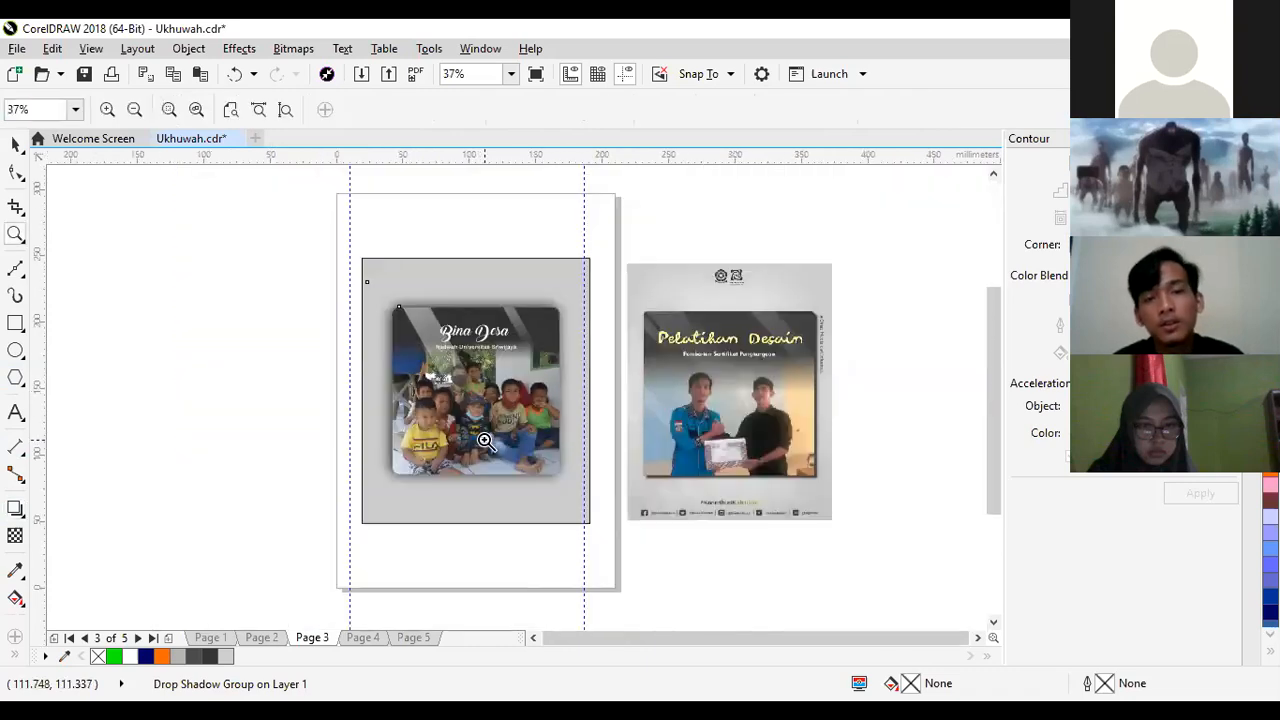
pyautogui.click(485, 440)
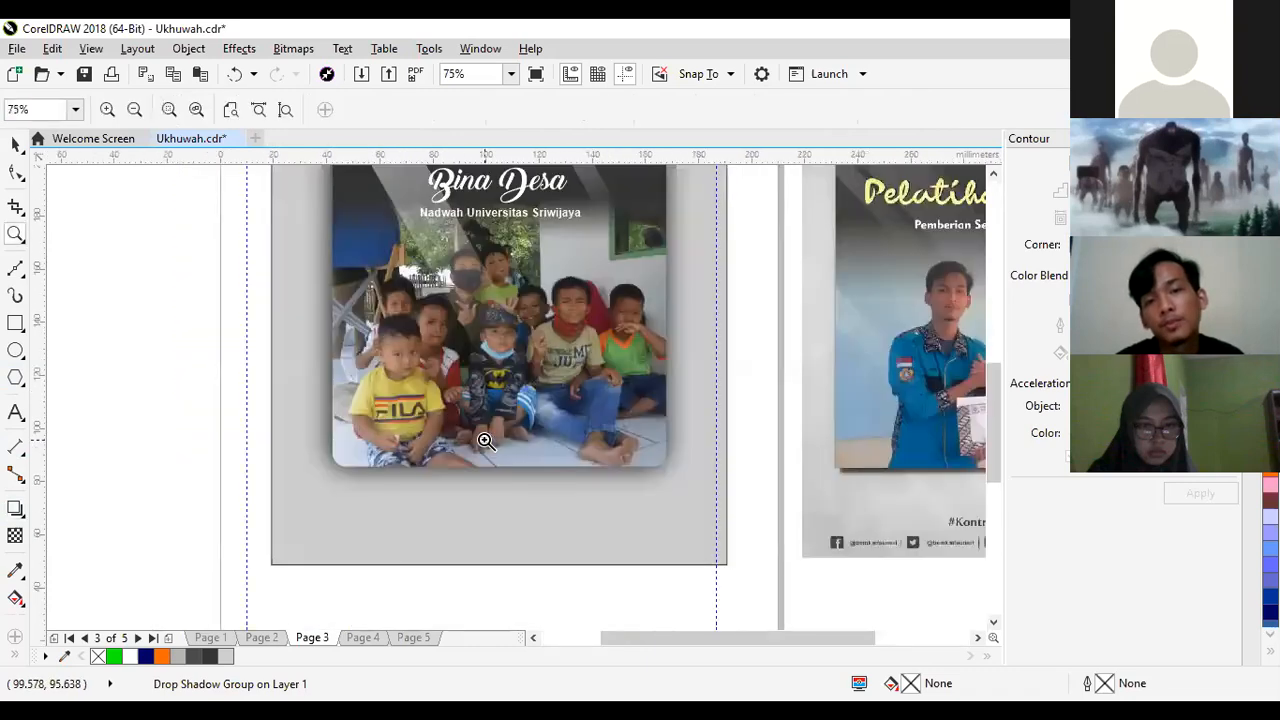
pyautogui.rightClick(484, 438)
pyautogui.click(451, 355)
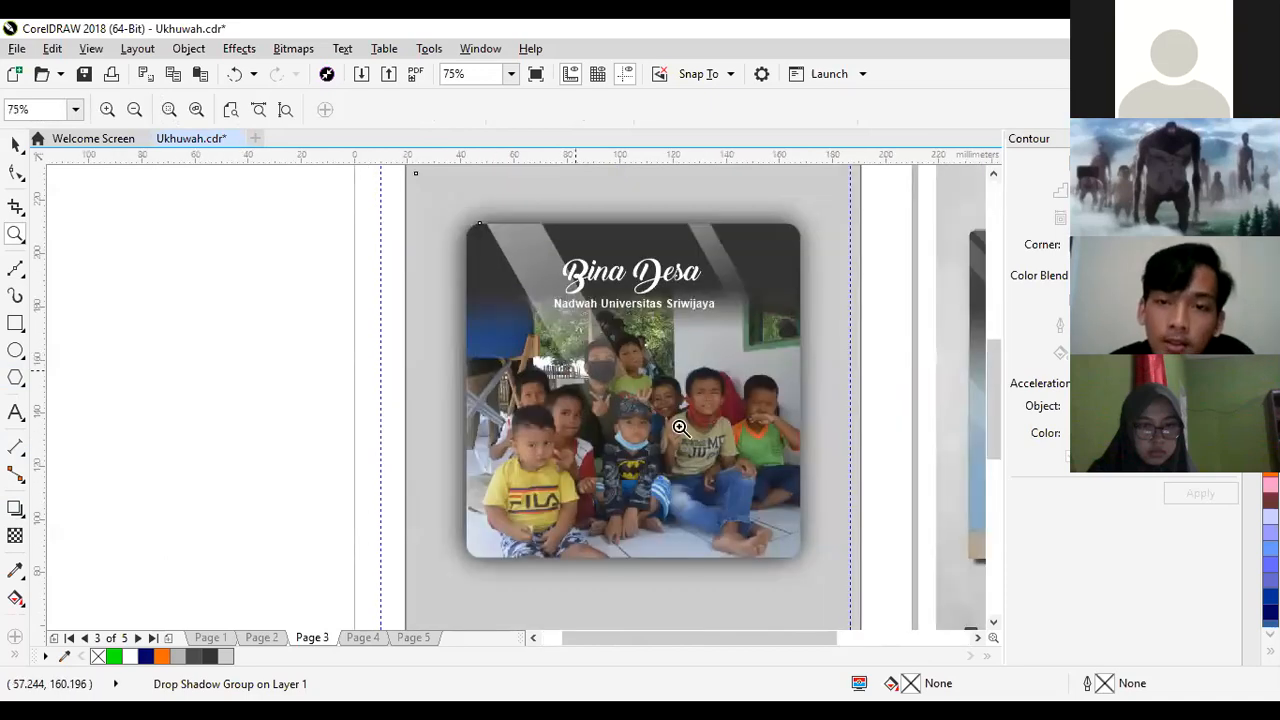
pyautogui.rightClick(679, 427)
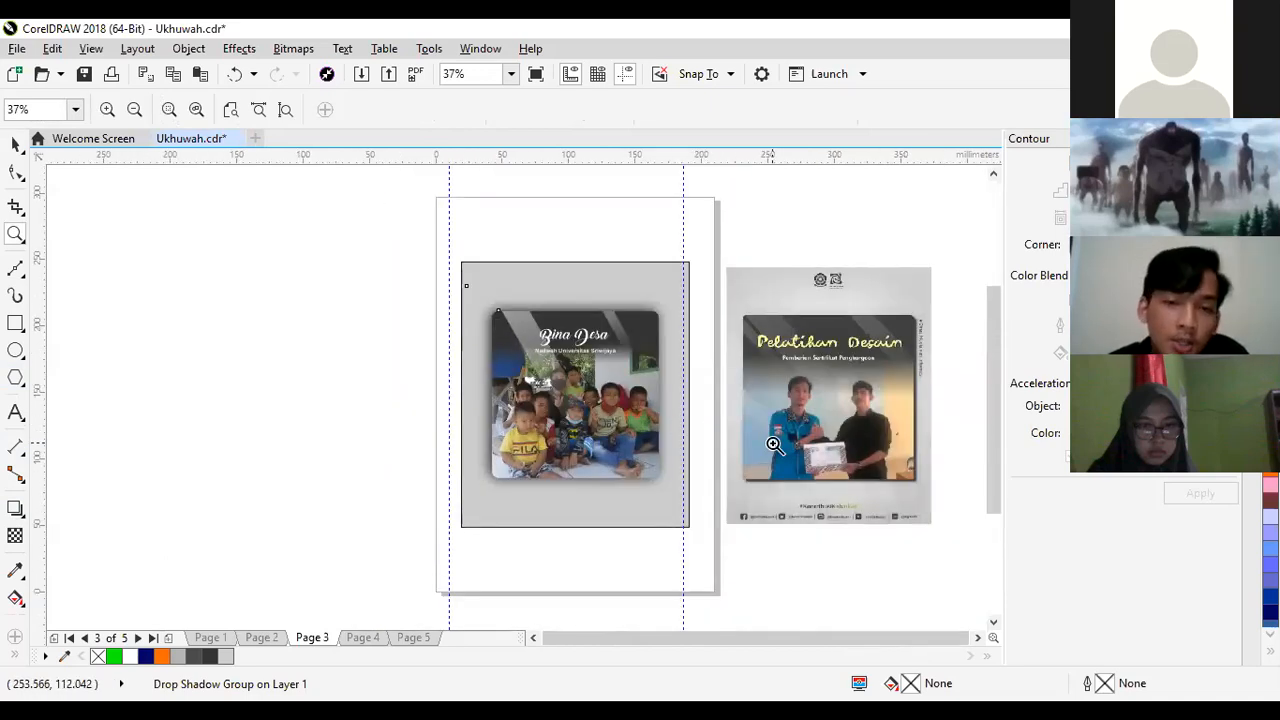
pyautogui.click(773, 443)
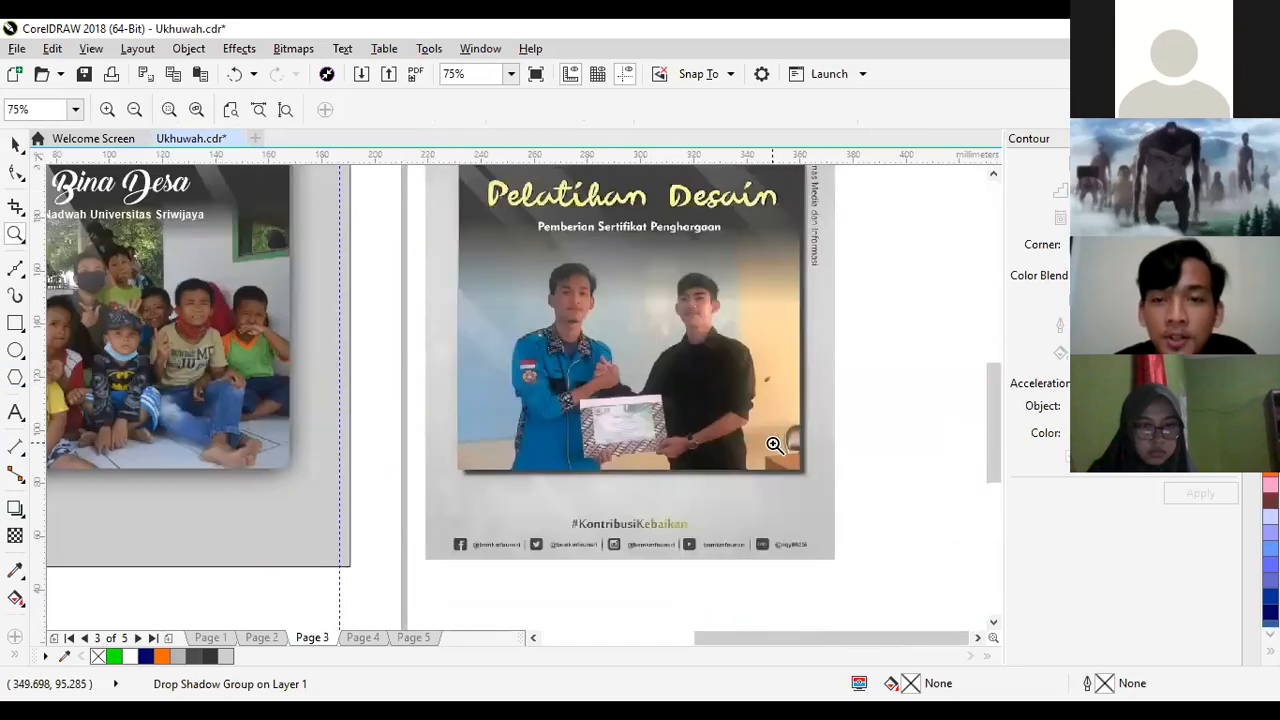
pyautogui.rightClick(597, 358)
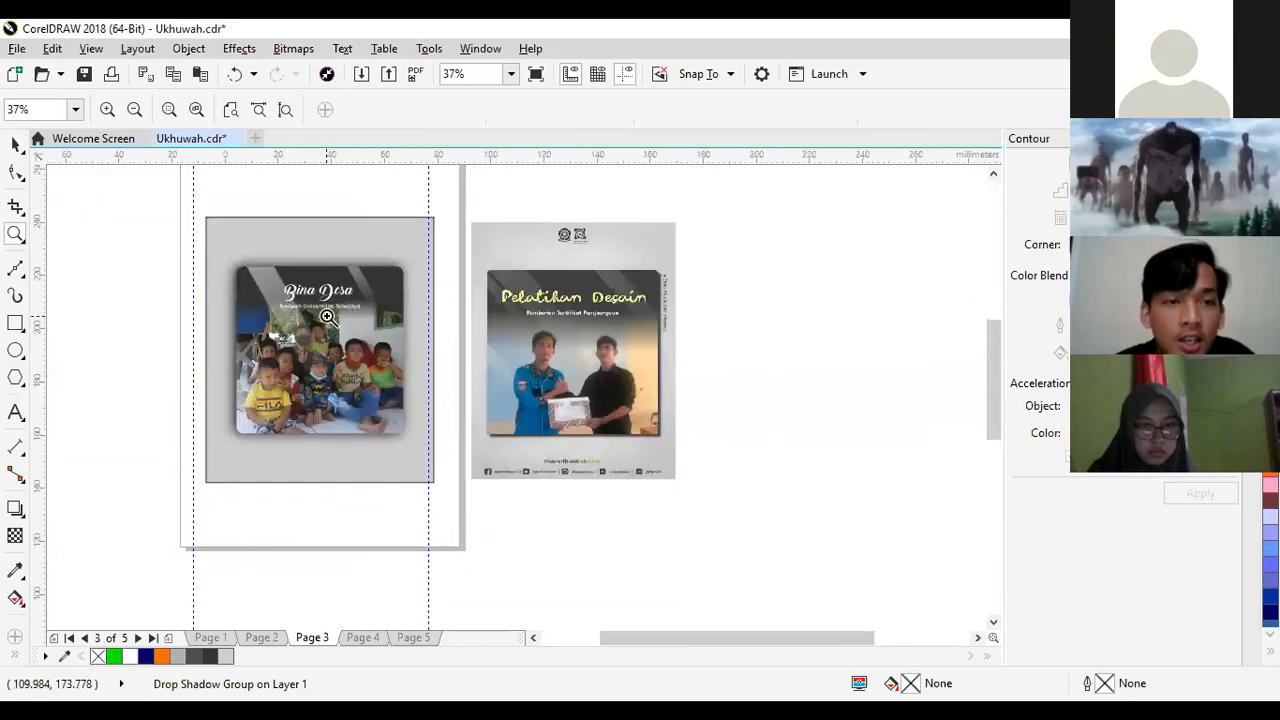
pyautogui.click(329, 320)
pyautogui.click(16, 144)
pyautogui.click(300, 296)
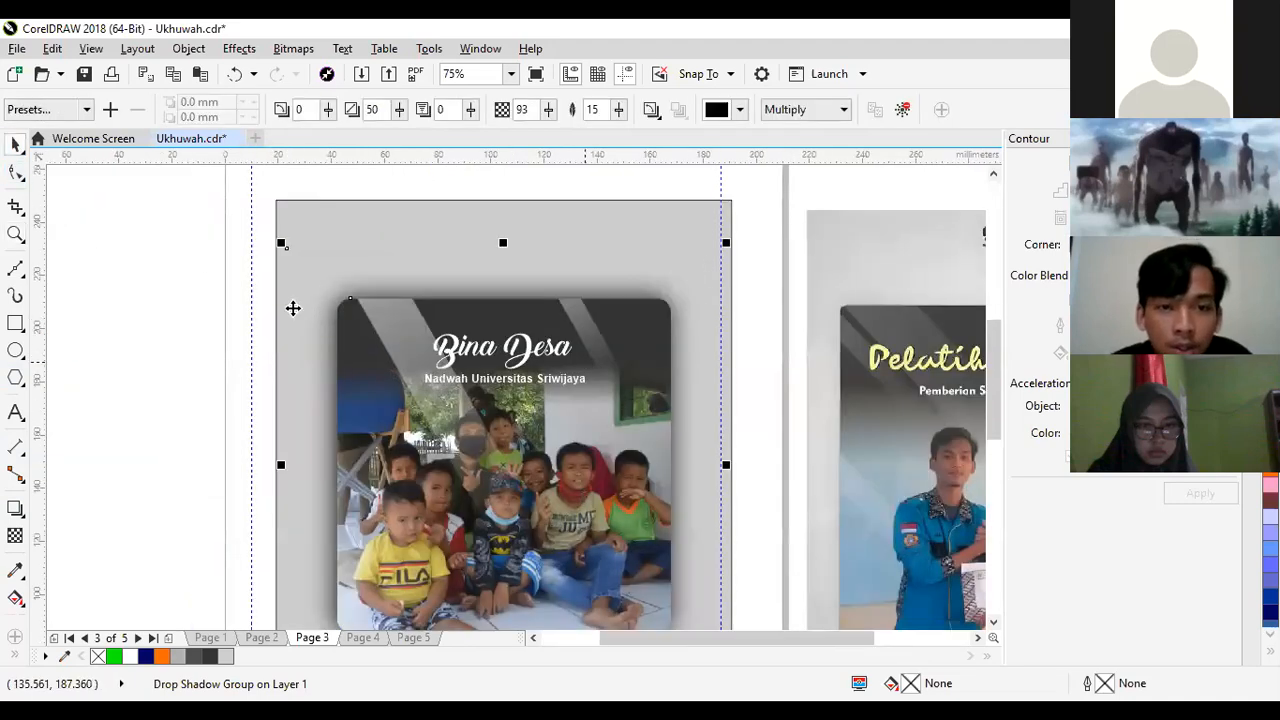
pyautogui.click(198, 325)
# - Move the "Bina Desa" title toward the left edge of the photo frame
pyautogui.click(476, 352)
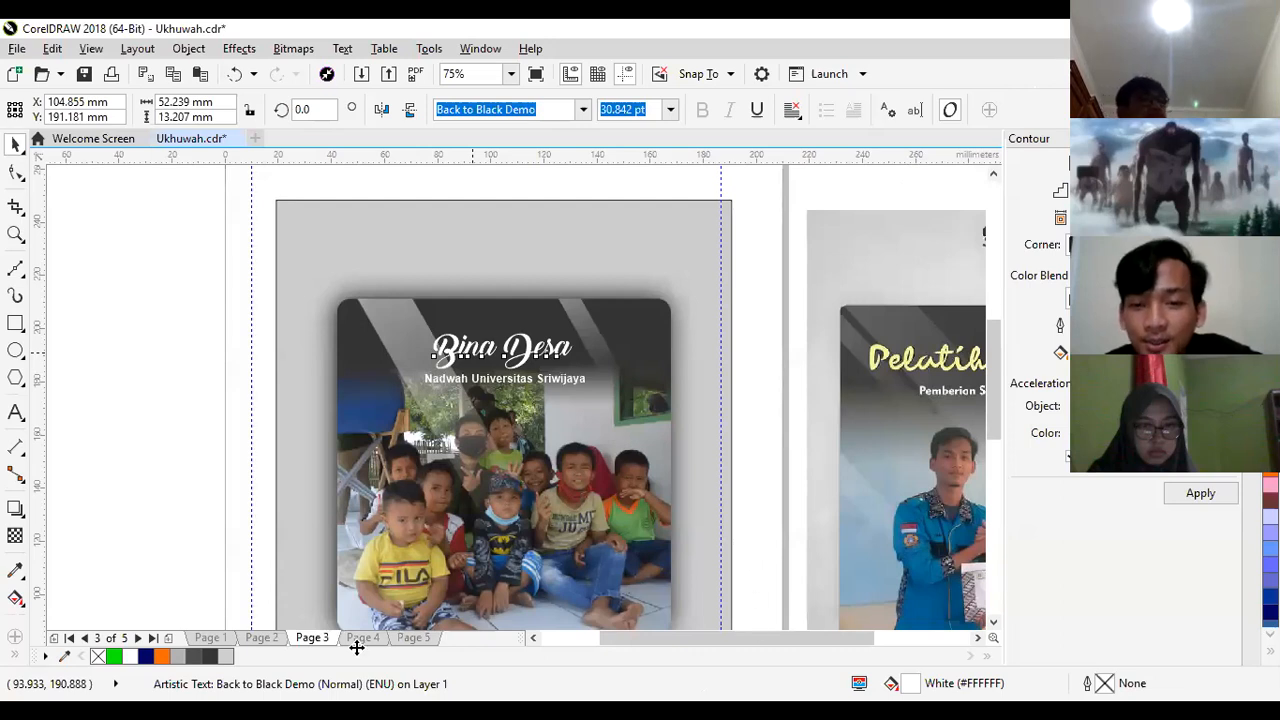
pyautogui.moveTo(474, 350); pyautogui.dragTo(417, 348)
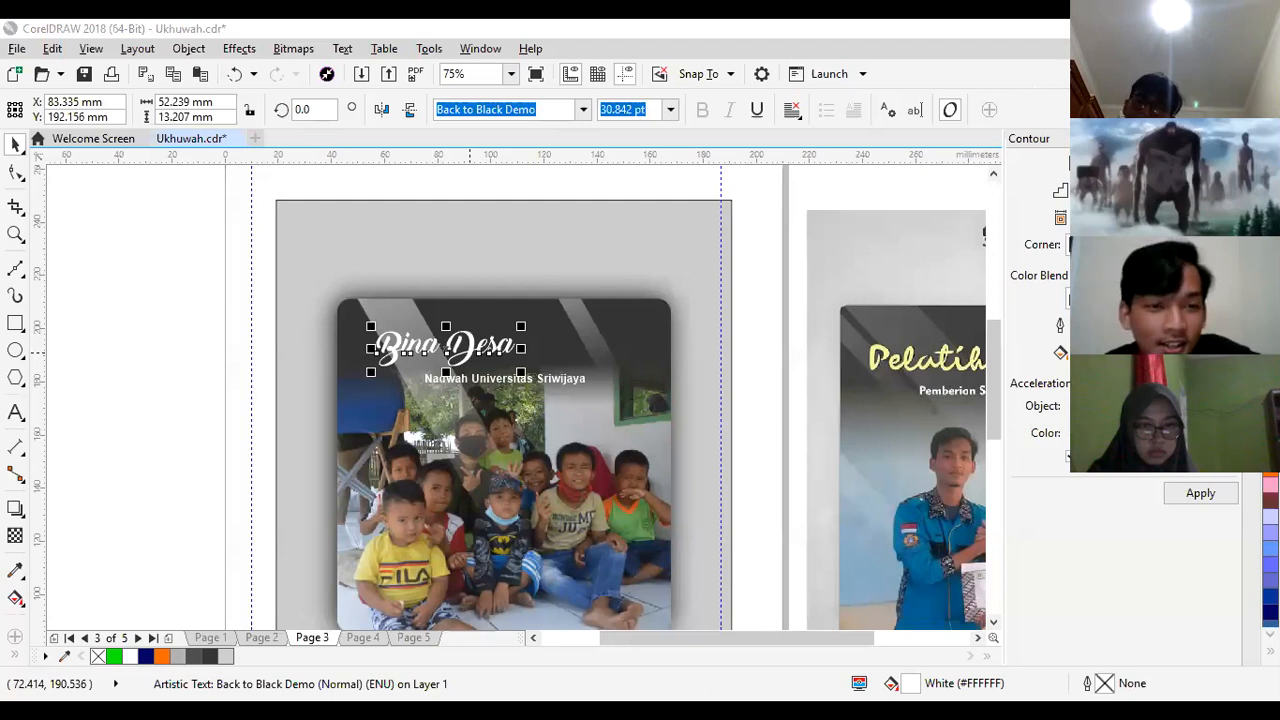
pyautogui.click(313, 392)
pyautogui.moveTo(386, 353); pyautogui.dragTo(370, 354)
# - Move the "Nadwah Universitas Sriwijaya" subtitle left under the title, centred at about X 84.4 mm, Y 181.4 mm
pyautogui.click(485, 389)
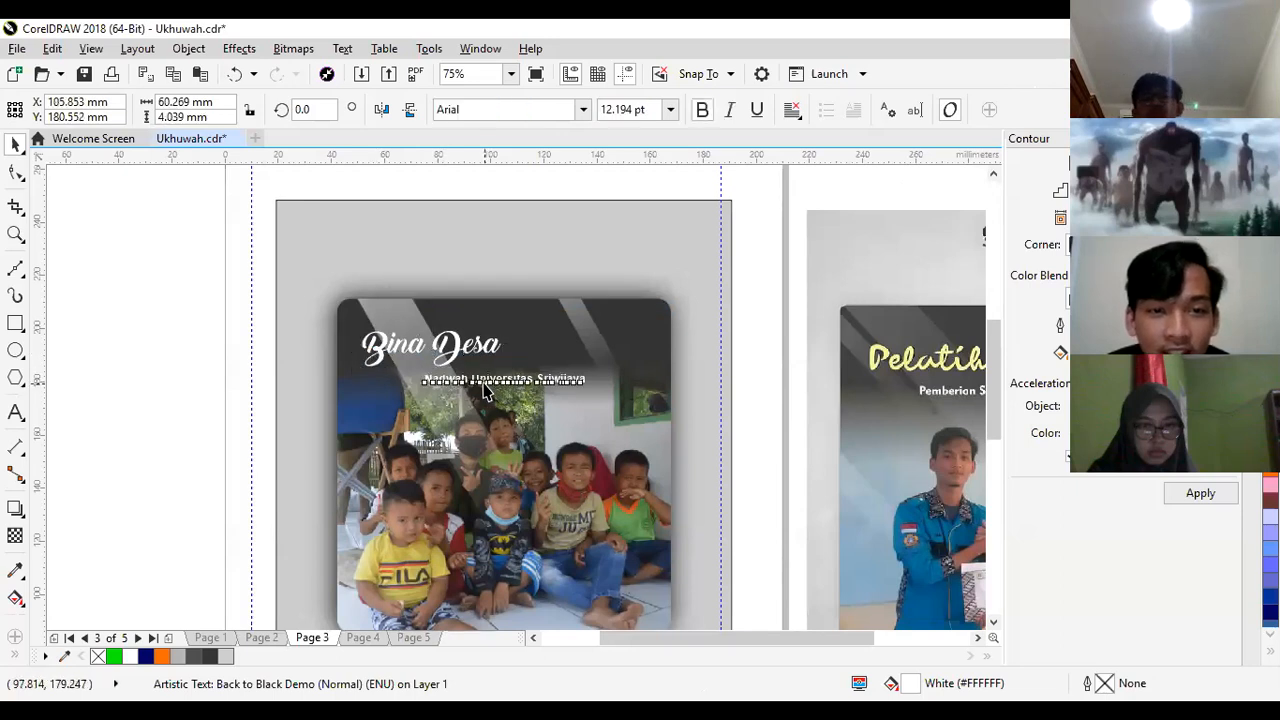
pyautogui.doubleClick(485, 388)
pyautogui.moveTo(487, 385); pyautogui.dragTo(436, 386)
pyautogui.click(15, 143)
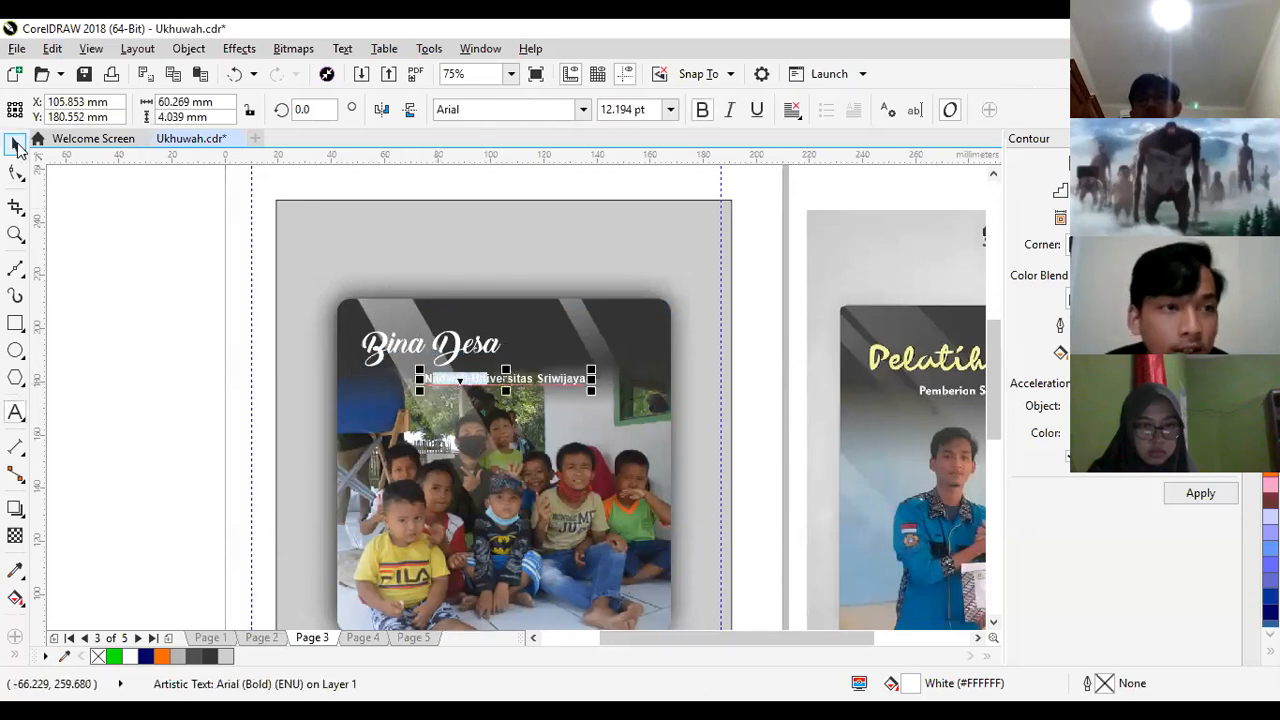
pyautogui.moveTo(513, 380); pyautogui.dragTo(449, 385)
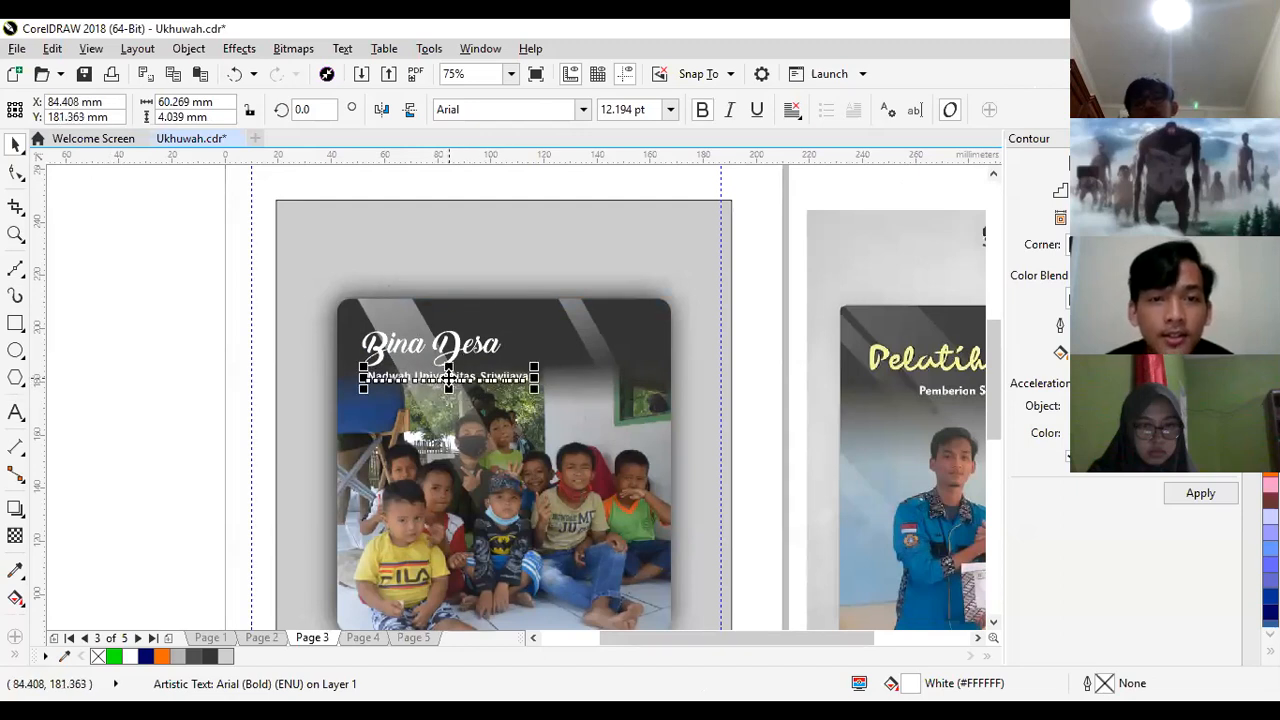
pyautogui.click(240, 377)
# - Delete the "Pelatihan Desain" reference image beside page 3
pyautogui.press('z')
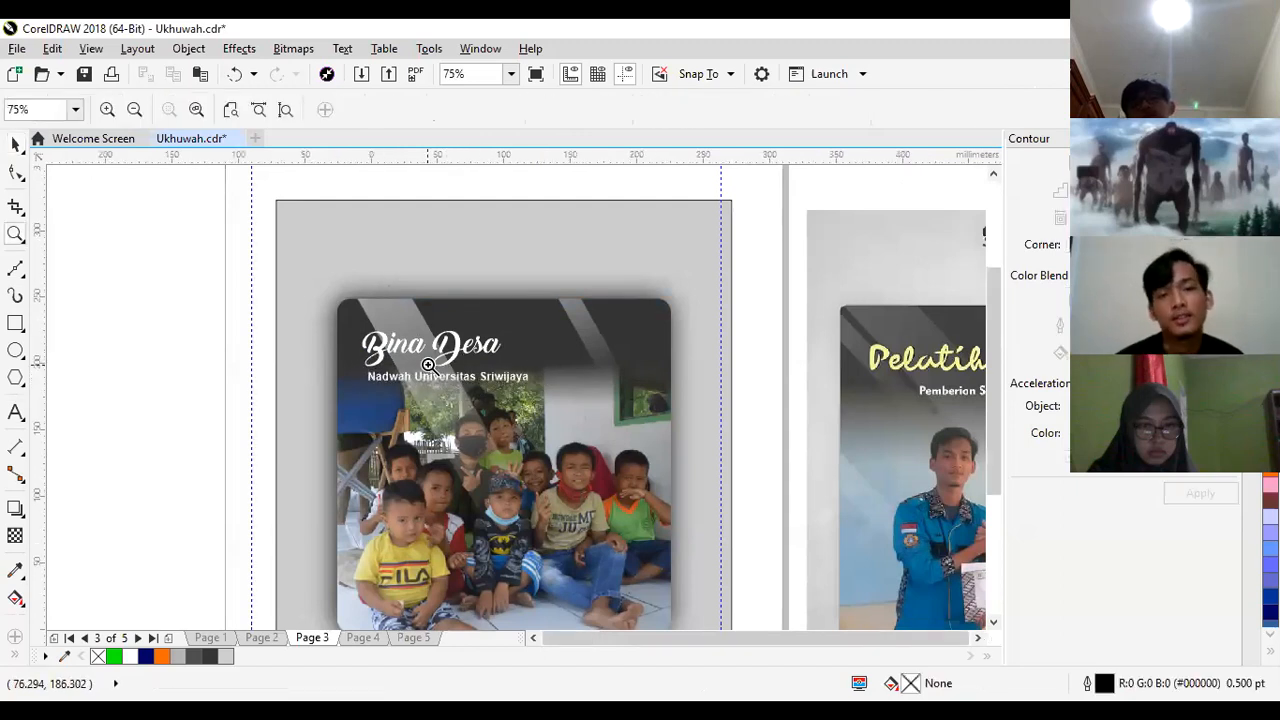
pyautogui.rightClick(428, 365)
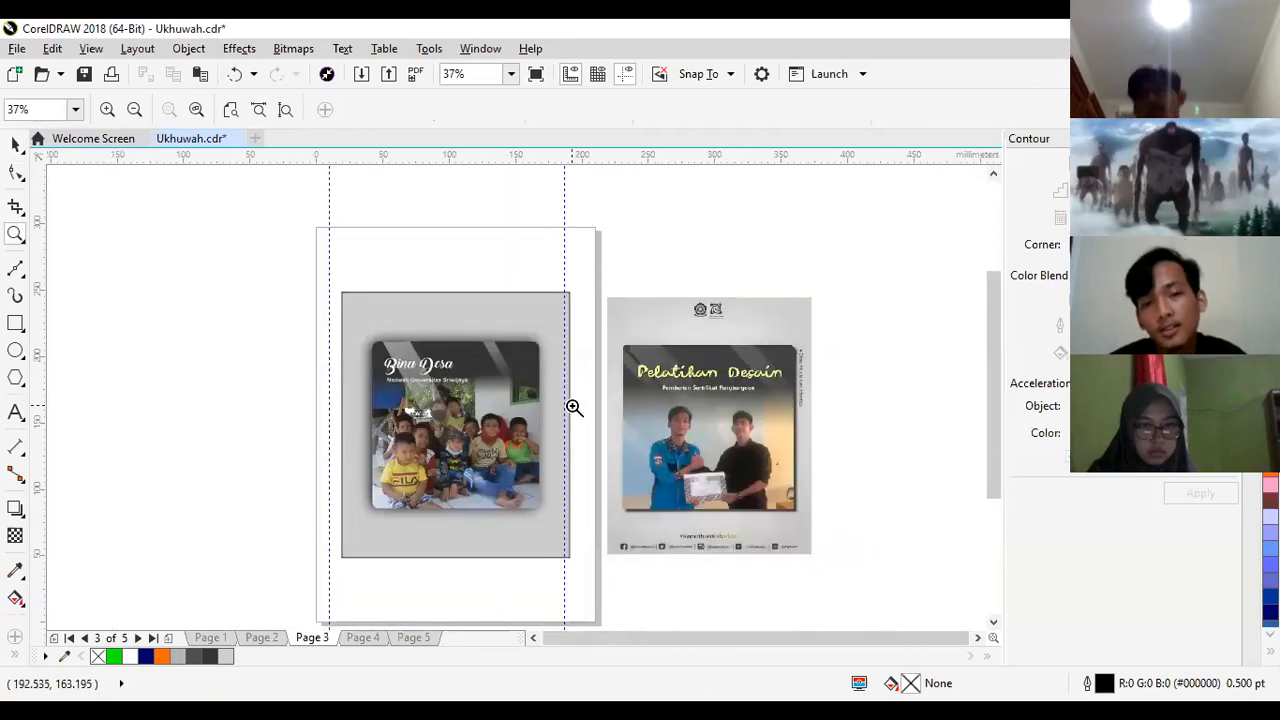
pyautogui.click(16, 144)
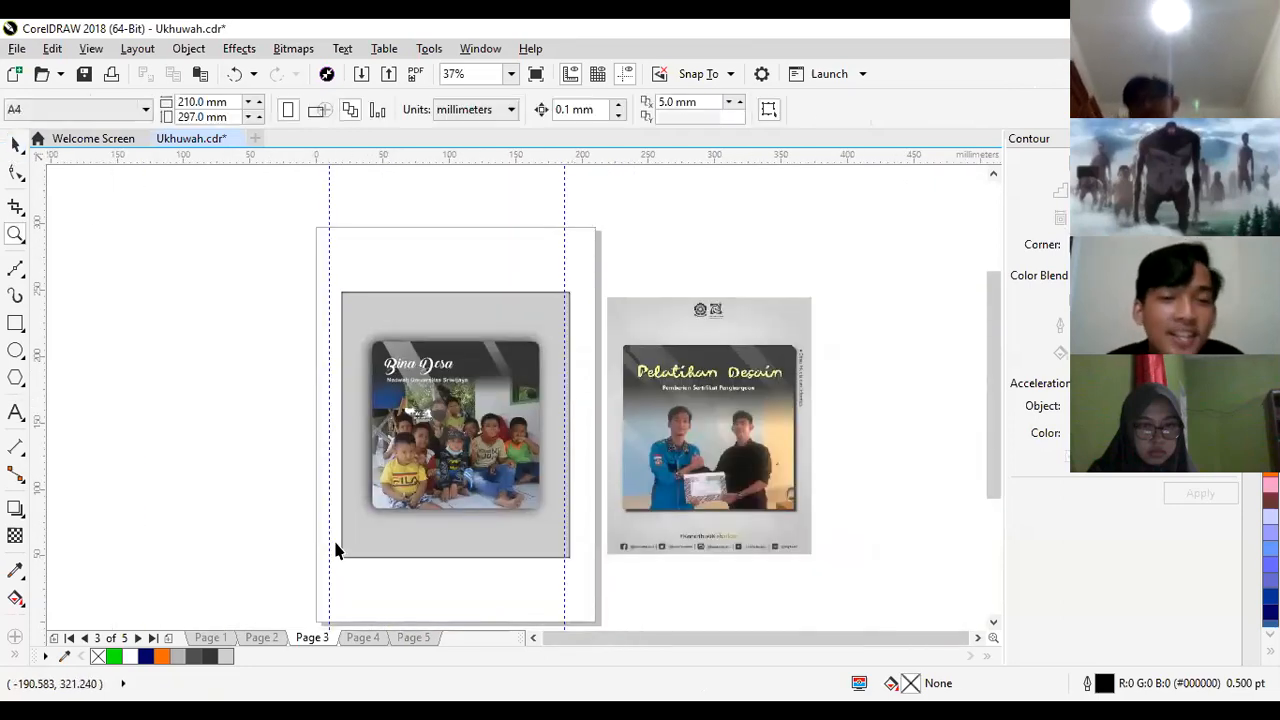
pyautogui.click(363, 638)
pyautogui.click(310, 637)
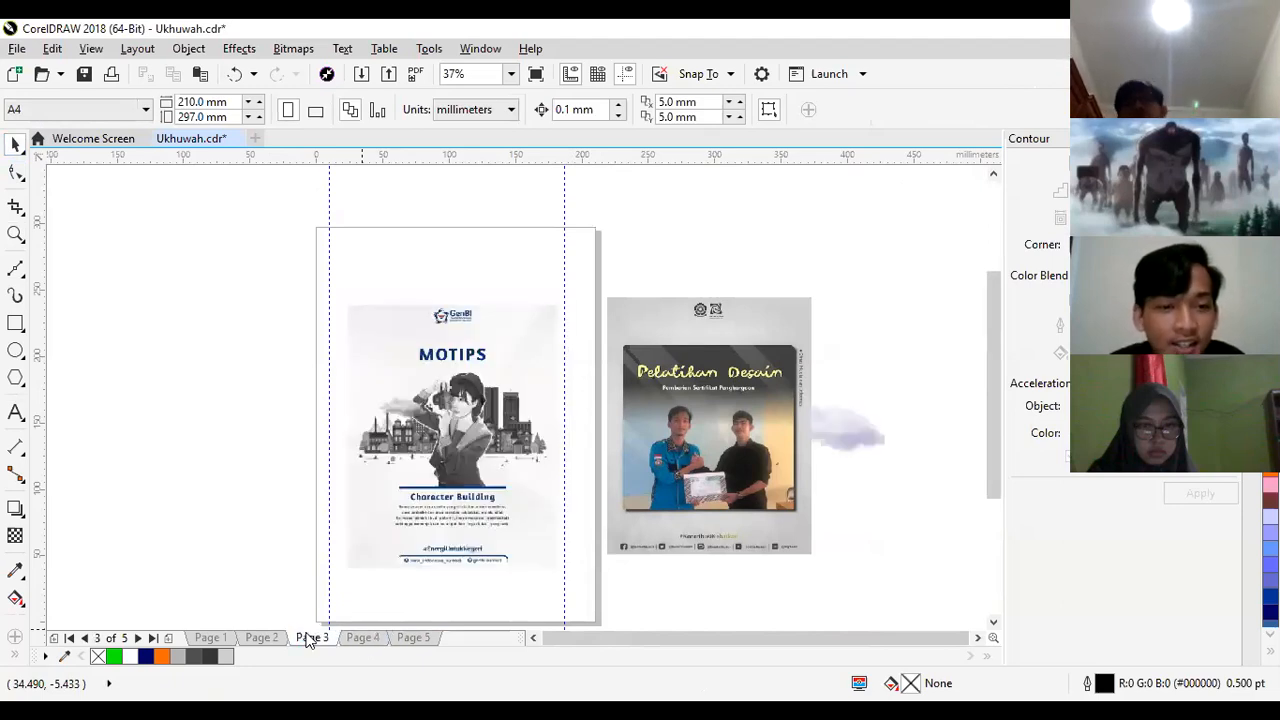
pyautogui.click(710, 531)
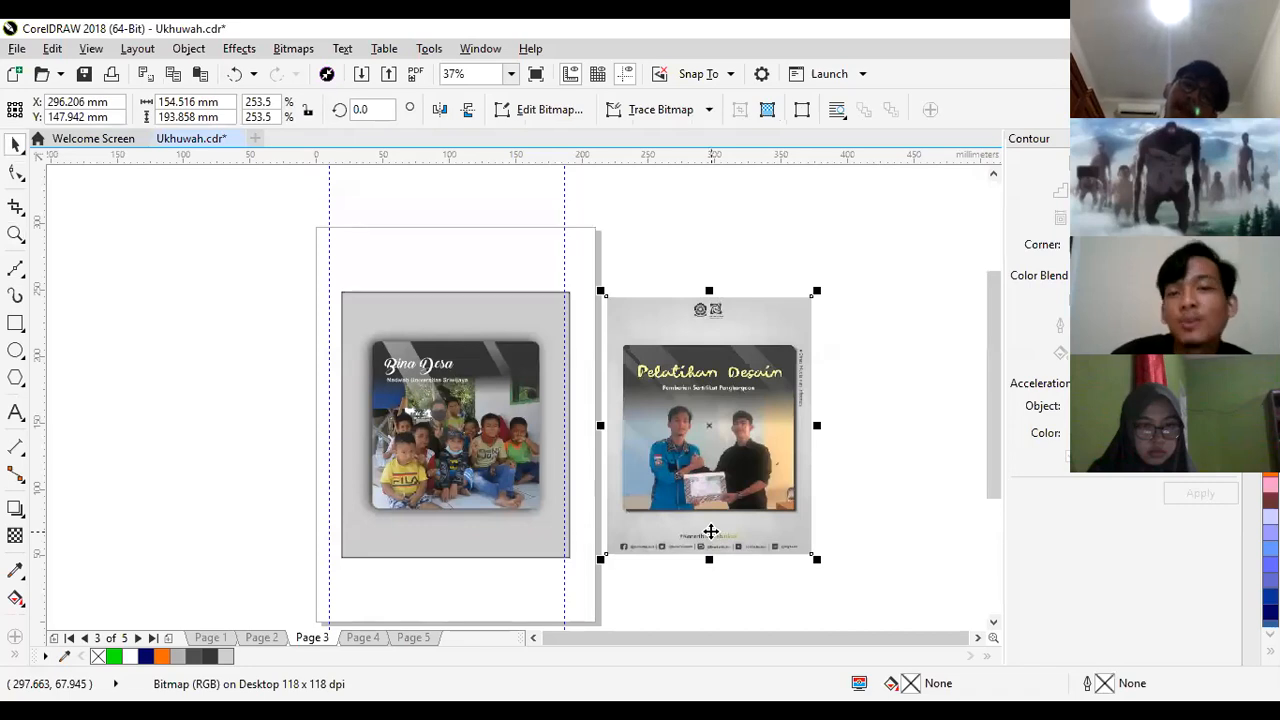
pyautogui.press('Delete')
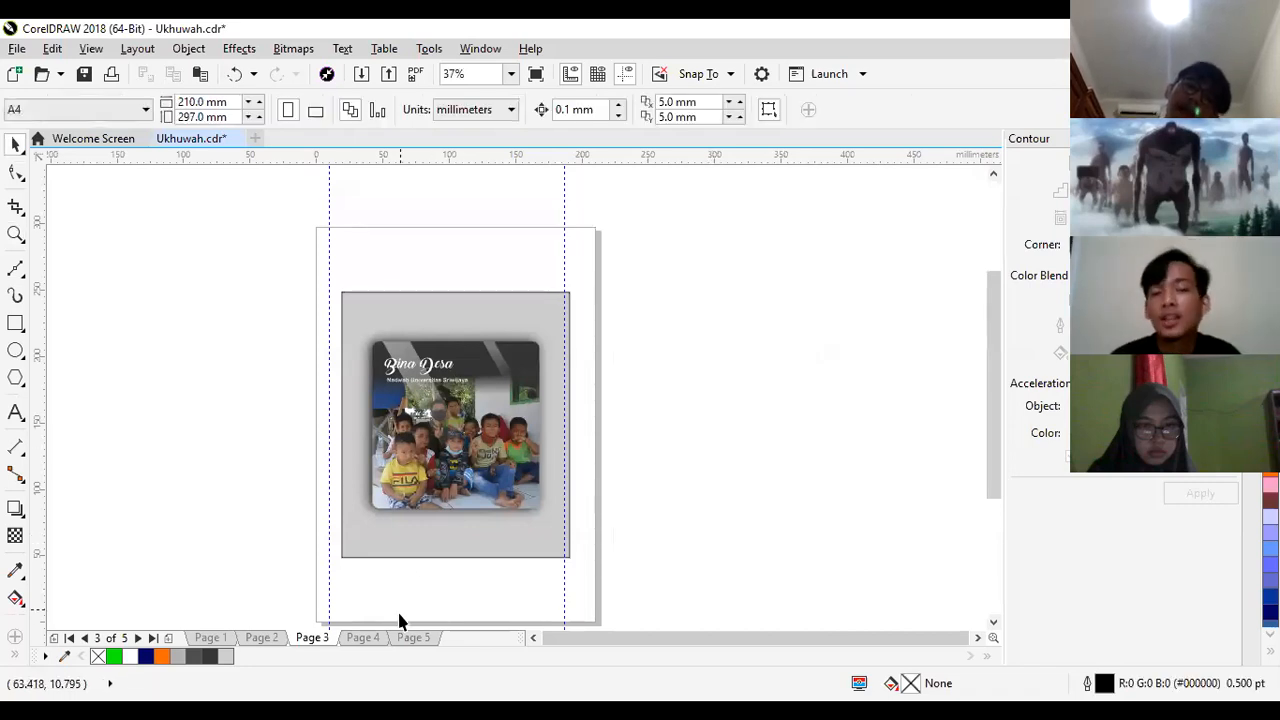
# - On page 4, move the group containing the MOTIPS poster slightly left and ungroup it
pyautogui.click(363, 638)
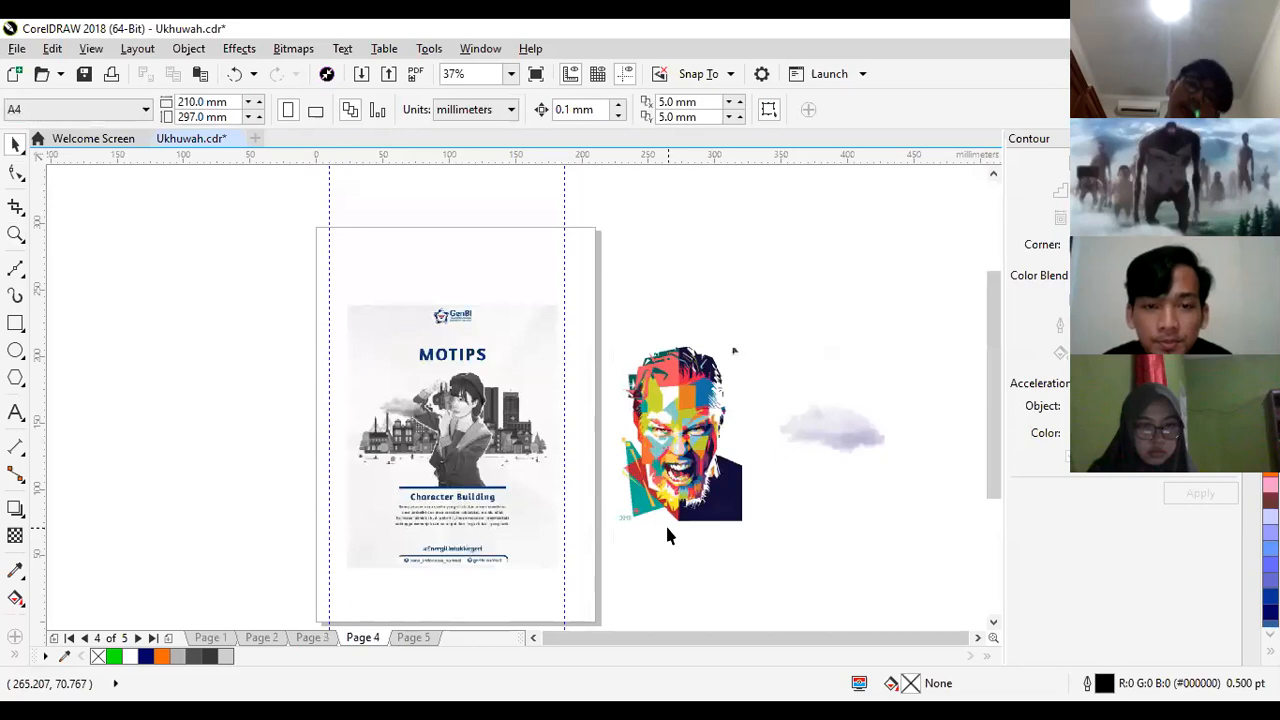
pyautogui.click(460, 470)
pyautogui.moveTo(460, 470); pyautogui.dragTo(443, 463)
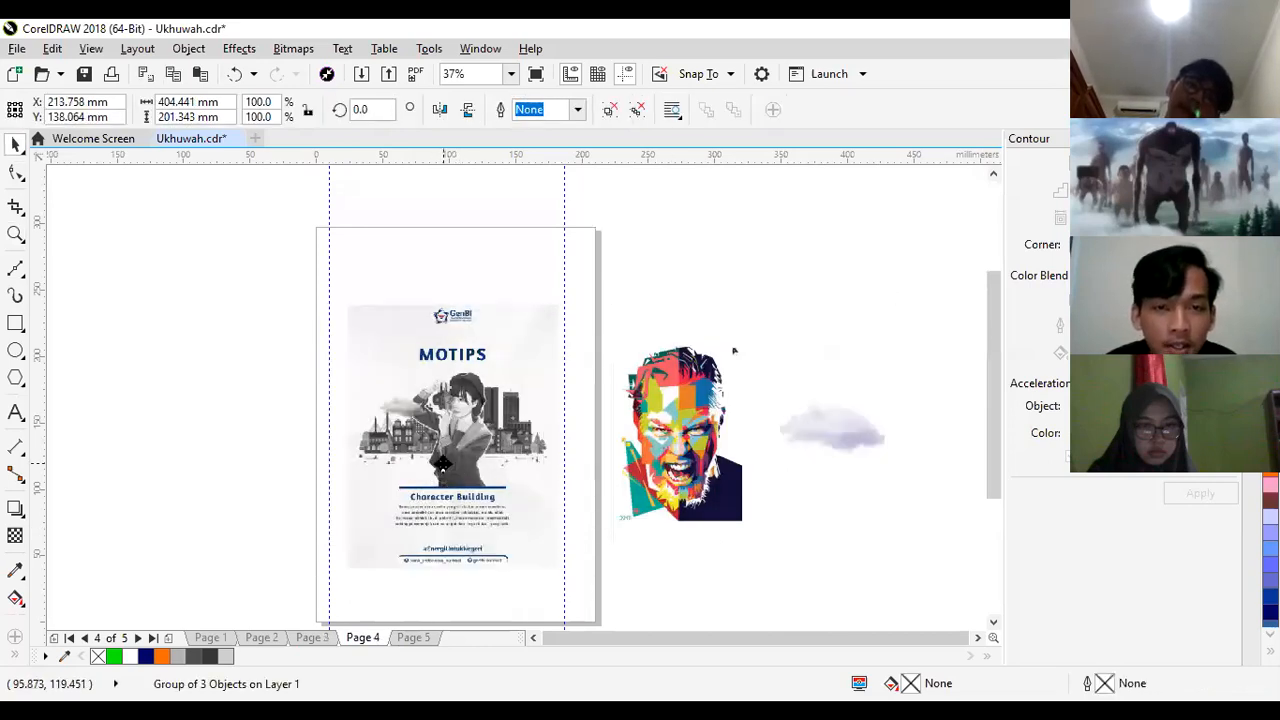
pyautogui.hotkey('ctrl', 'u')
pyautogui.click(755, 585)
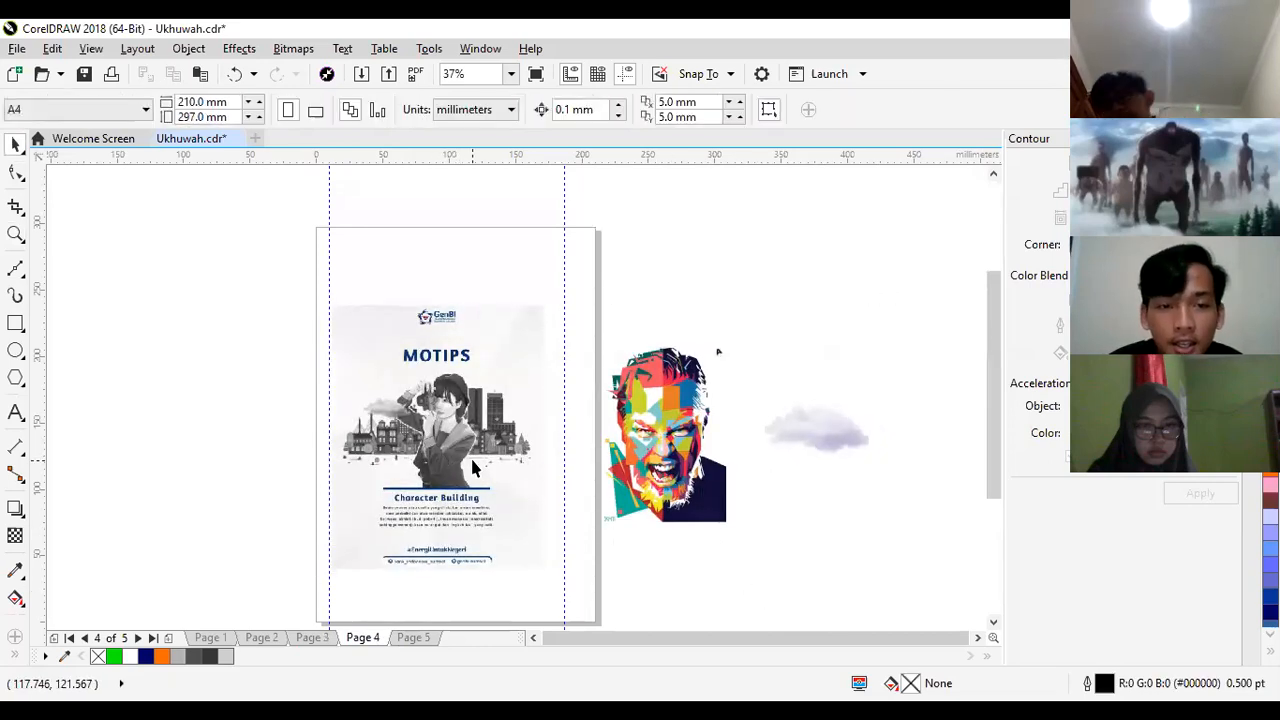
# - Move the MOTIPS reference image off page 4 onto the empty area to its left
pyautogui.click(470, 455)
pyautogui.moveTo(473, 459); pyautogui.dragTo(234, 455)
pyautogui.press('z')
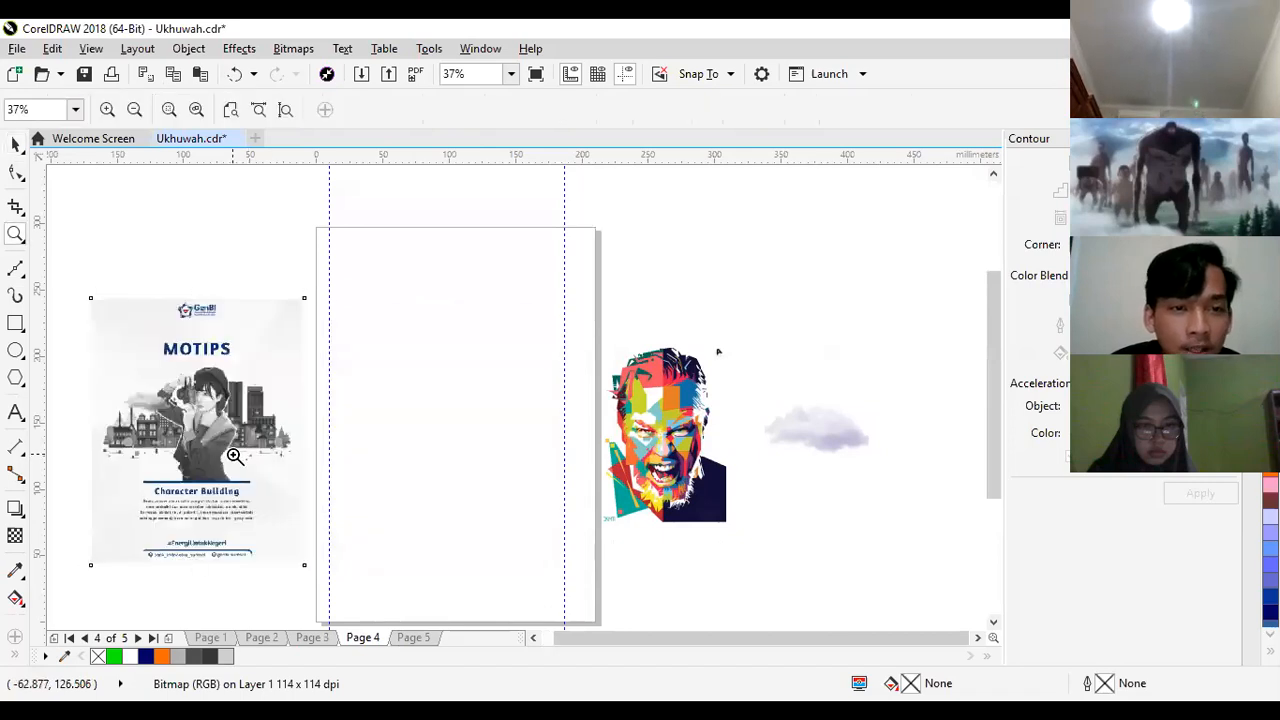
pyautogui.click(234, 455)
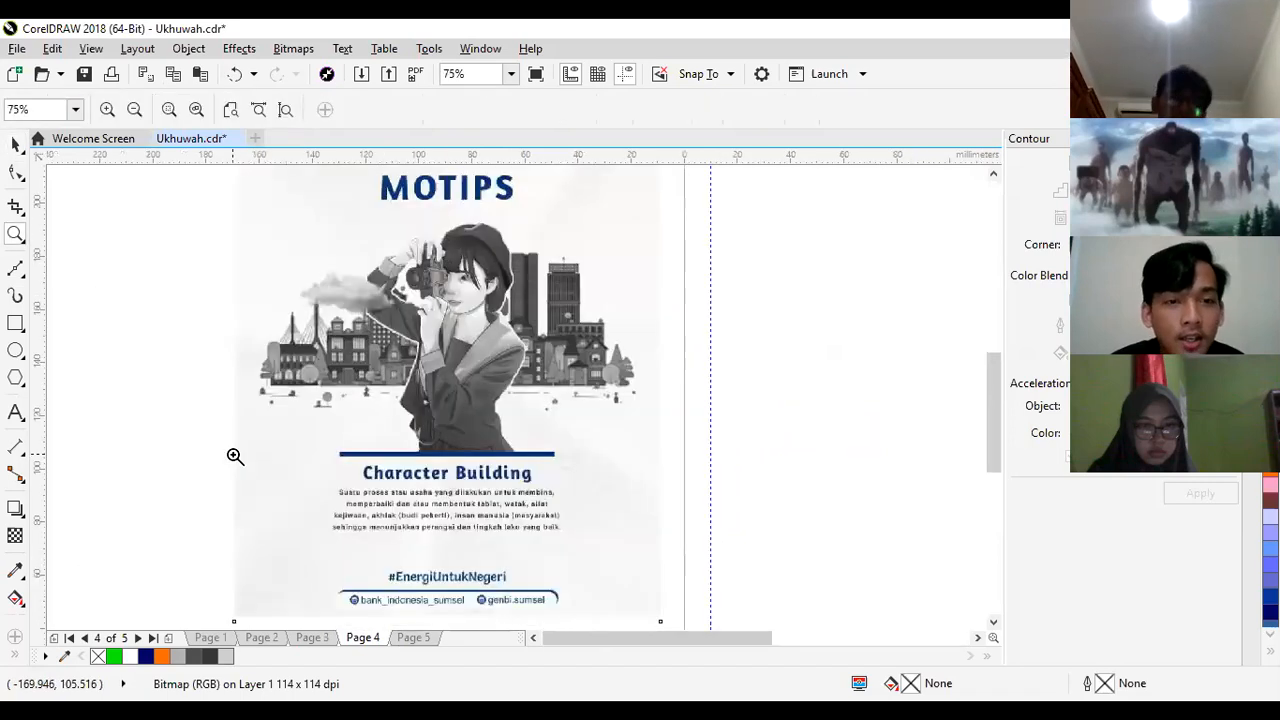
pyautogui.rightClick(452, 451)
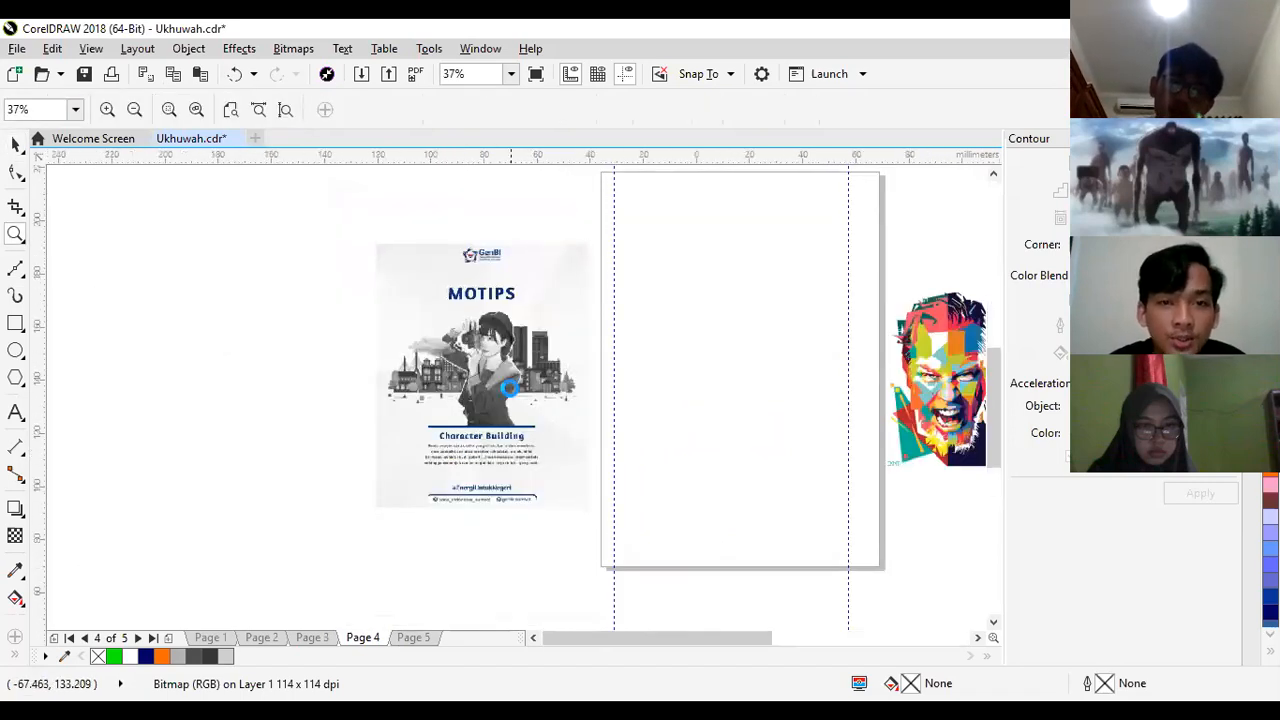
pyautogui.click(510, 386)
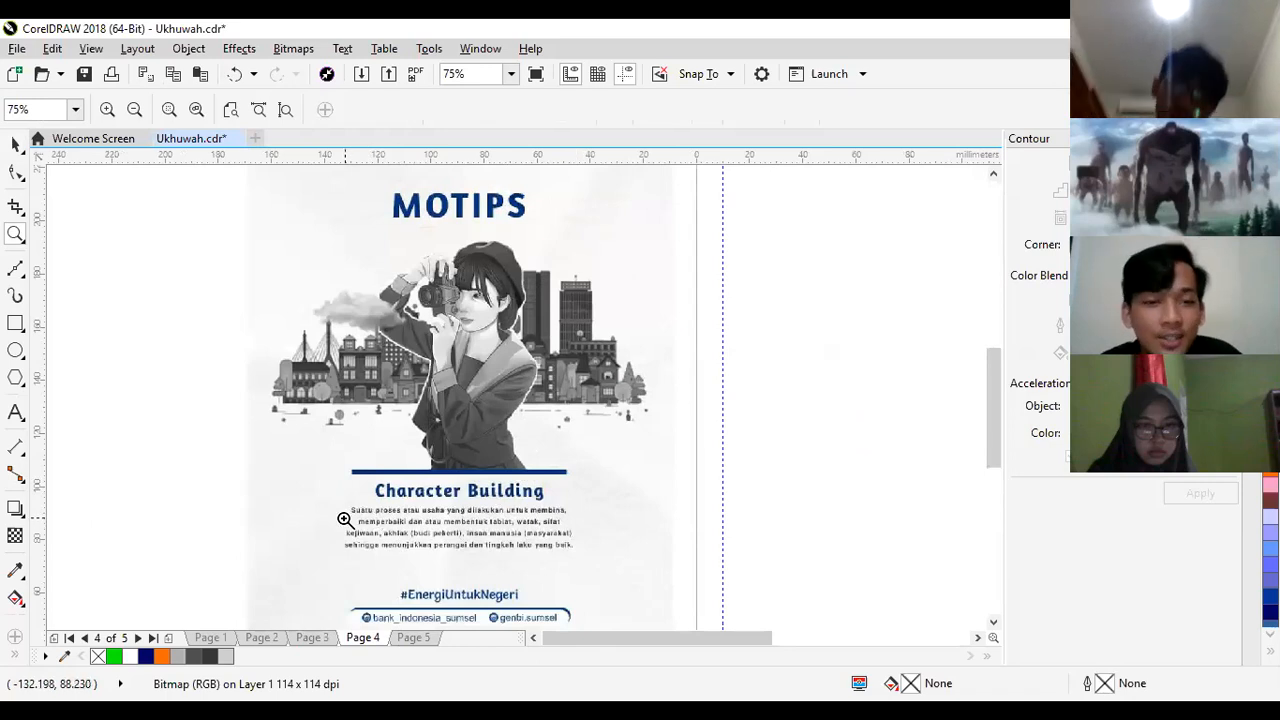
pyautogui.rightClick(528, 500)
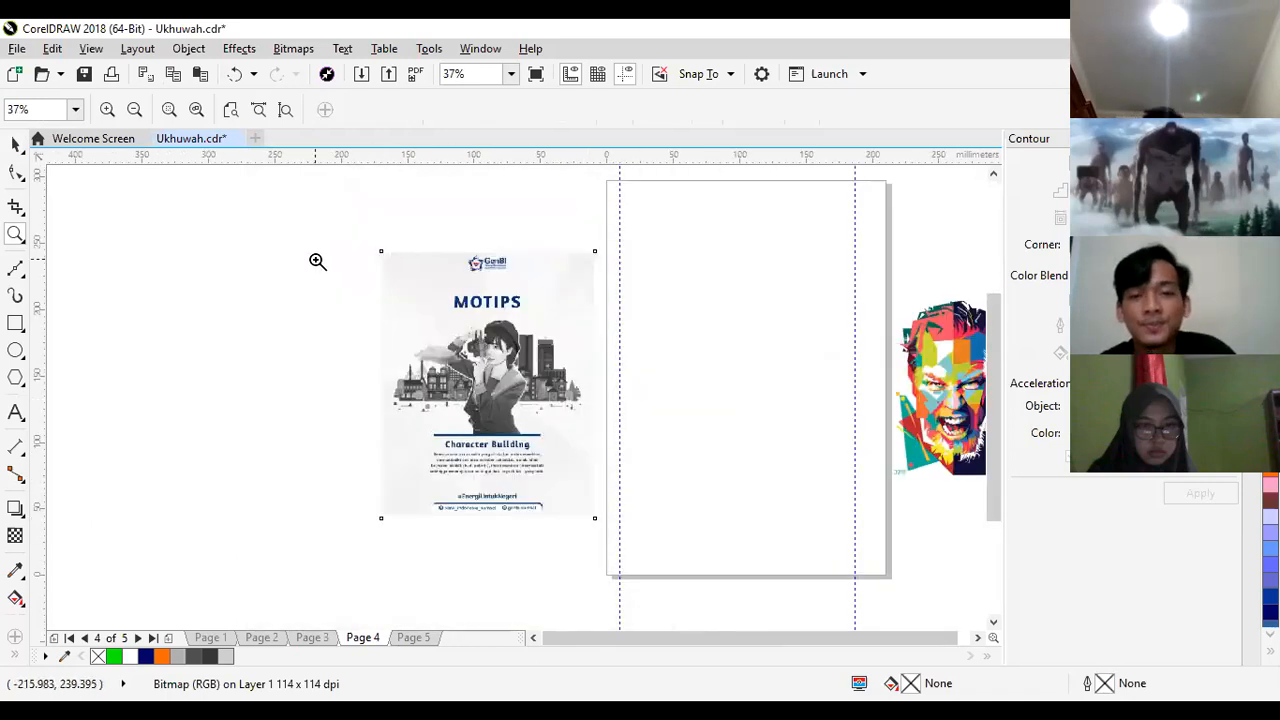
# - Draw a rectangle about 170 × 201 mm on page 4 and fill it white
pyautogui.click(15, 323)
pyautogui.moveTo(629, 250); pyautogui.dragTo(855, 517)
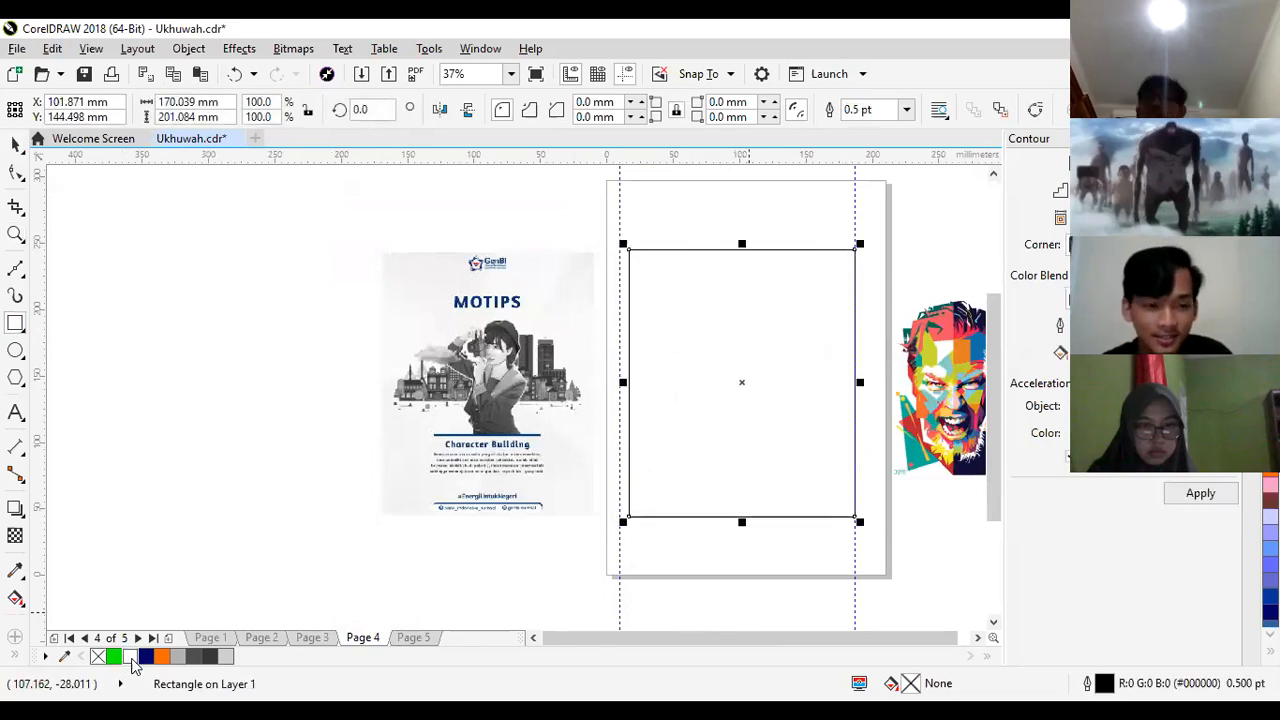
pyautogui.click(130, 657)
pyautogui.press('space')
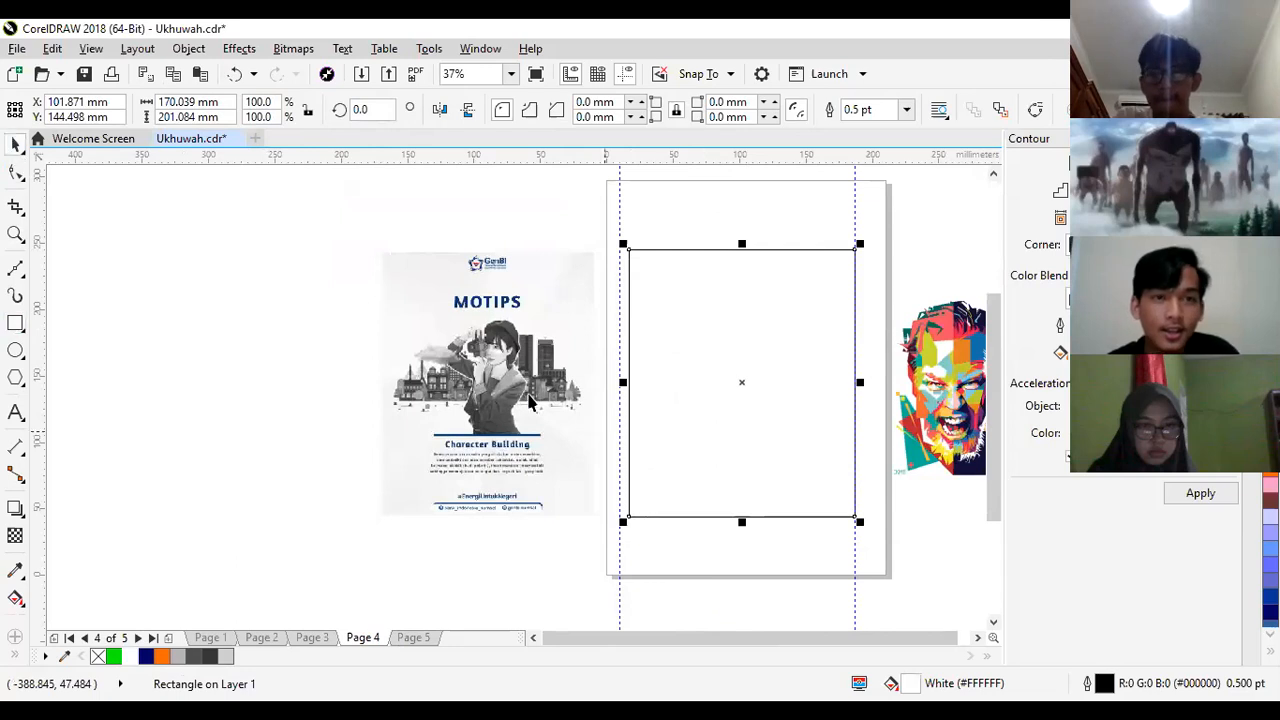
pyautogui.moveTo(677, 635); pyautogui.dragTo(705, 638)
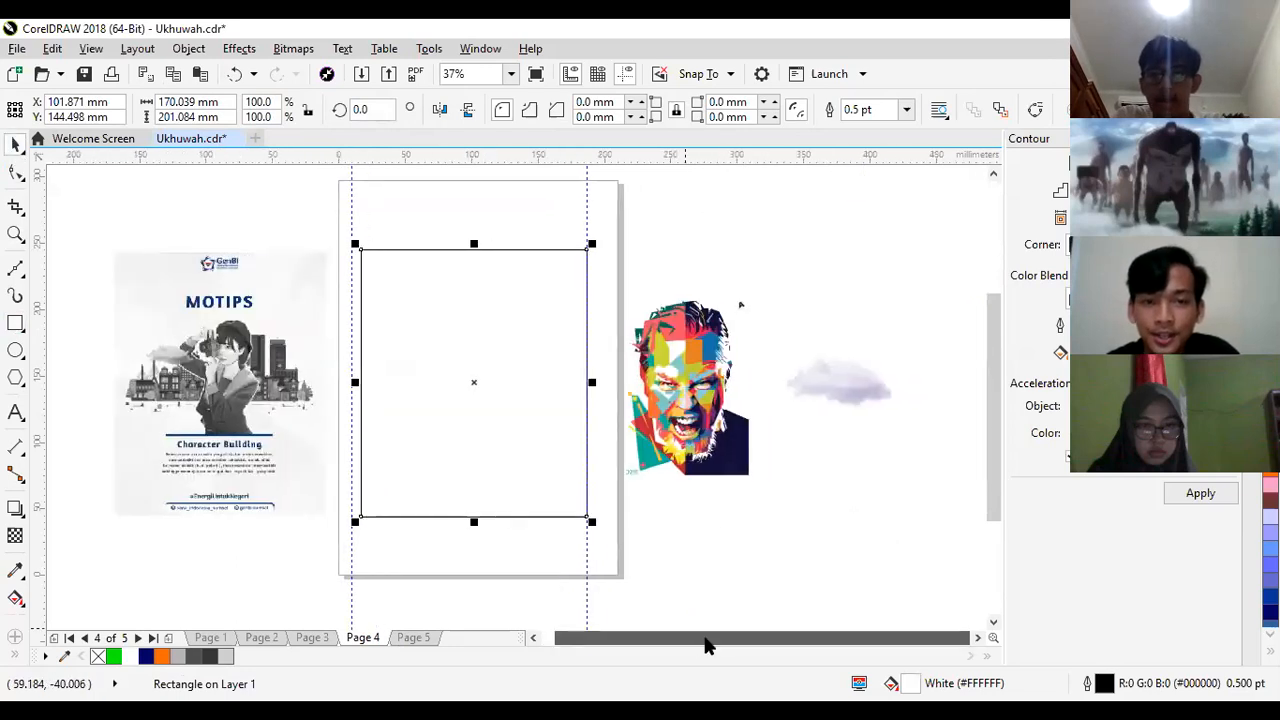
pyautogui.click(224, 425)
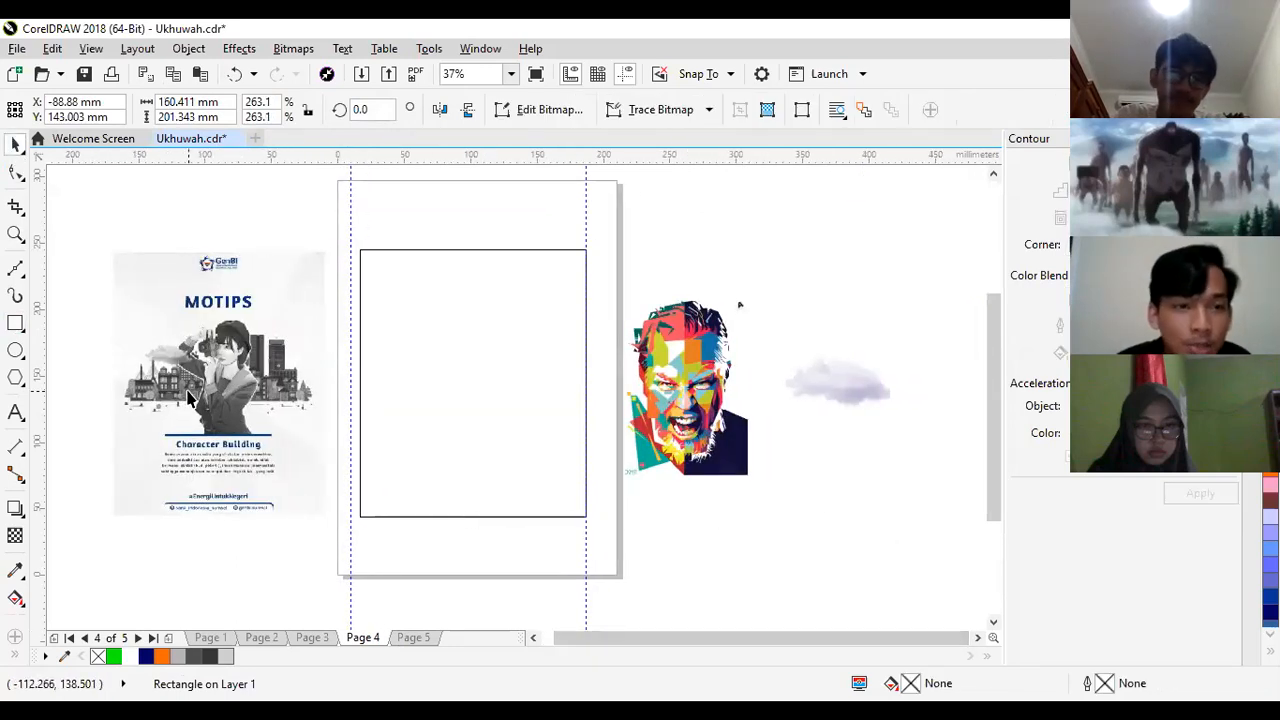
pyautogui.click(664, 397)
pyautogui.moveTo(581, 383); pyautogui.dragTo(660, 385)
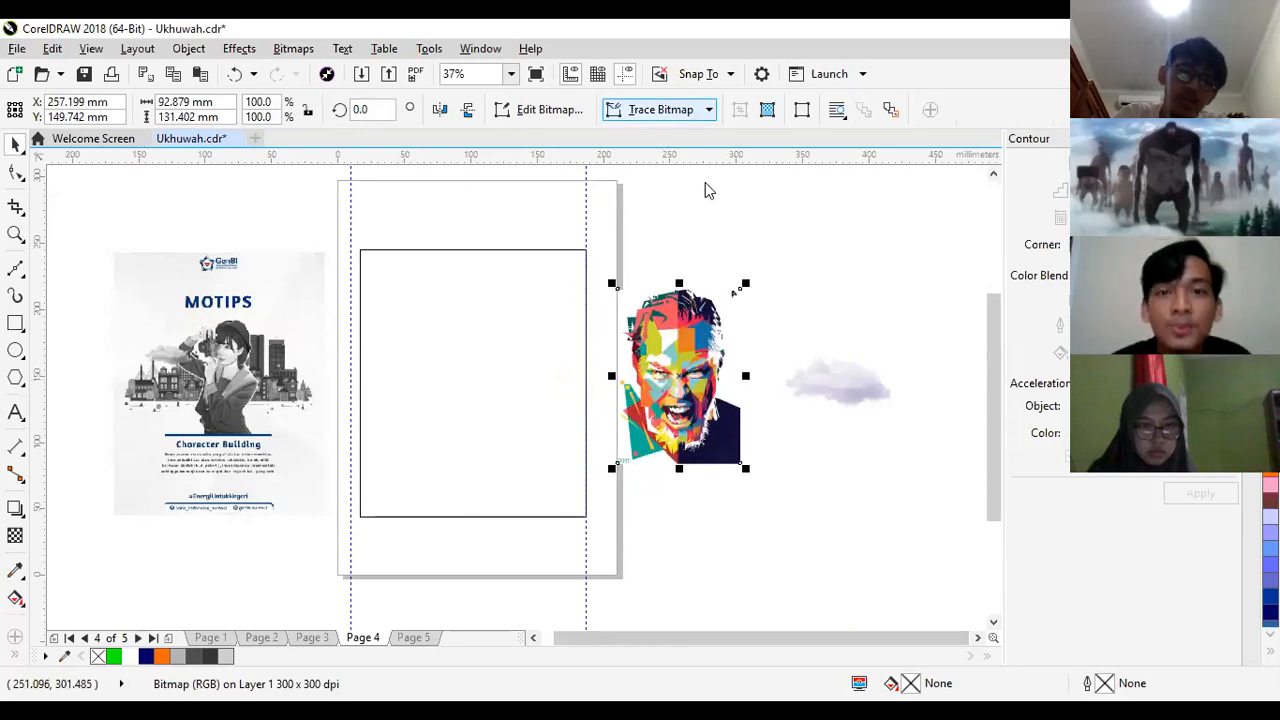
pyautogui.click(708, 109)
pyautogui.moveTo(648, 328)
pyautogui.mouseDown()
pyautogui.moveTo(841, 393)
pyautogui.moveTo(682, 333)
pyautogui.mouseUp()
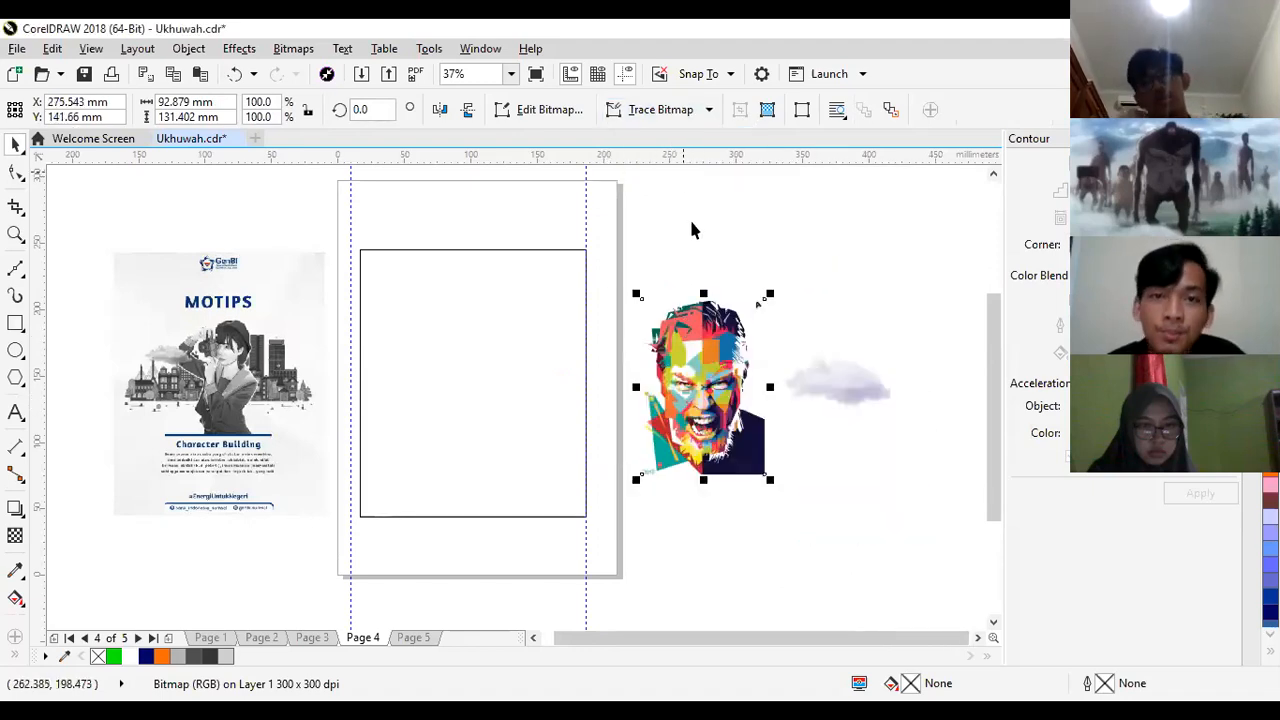
pyautogui.click(645, 120)
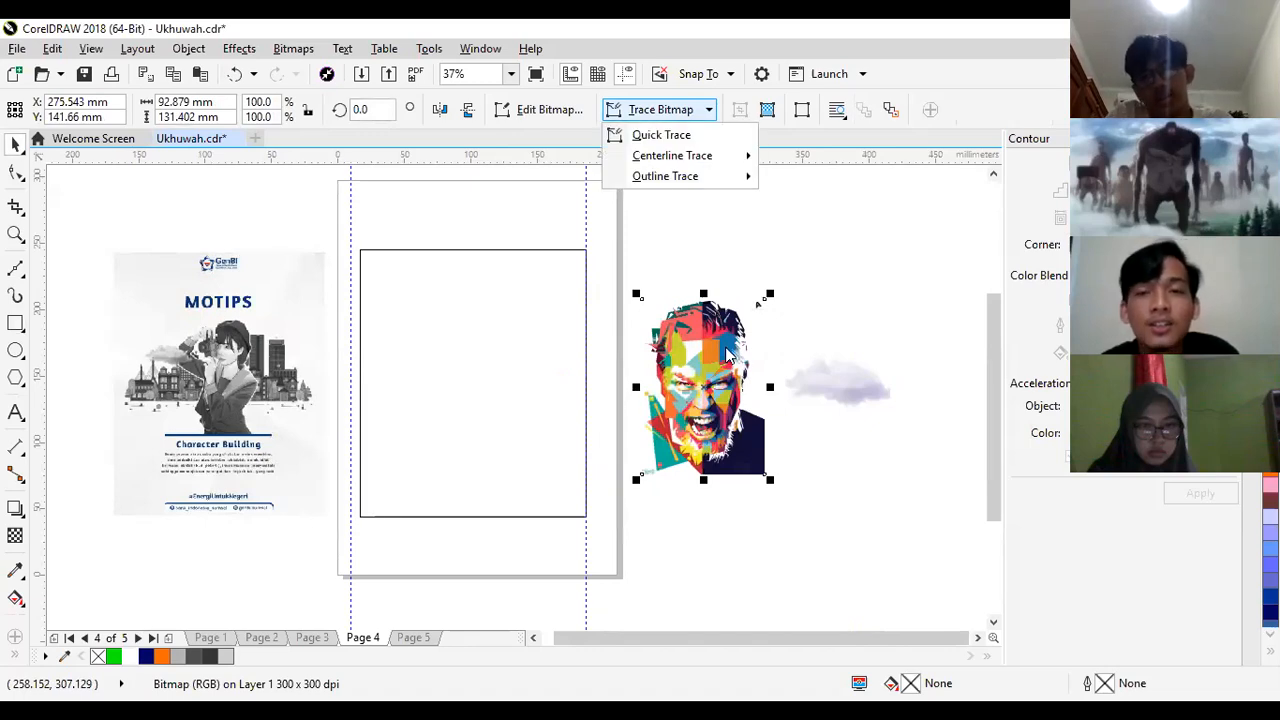
pyautogui.click(726, 347)
pyautogui.moveTo(726, 347); pyautogui.dragTo(703, 342)
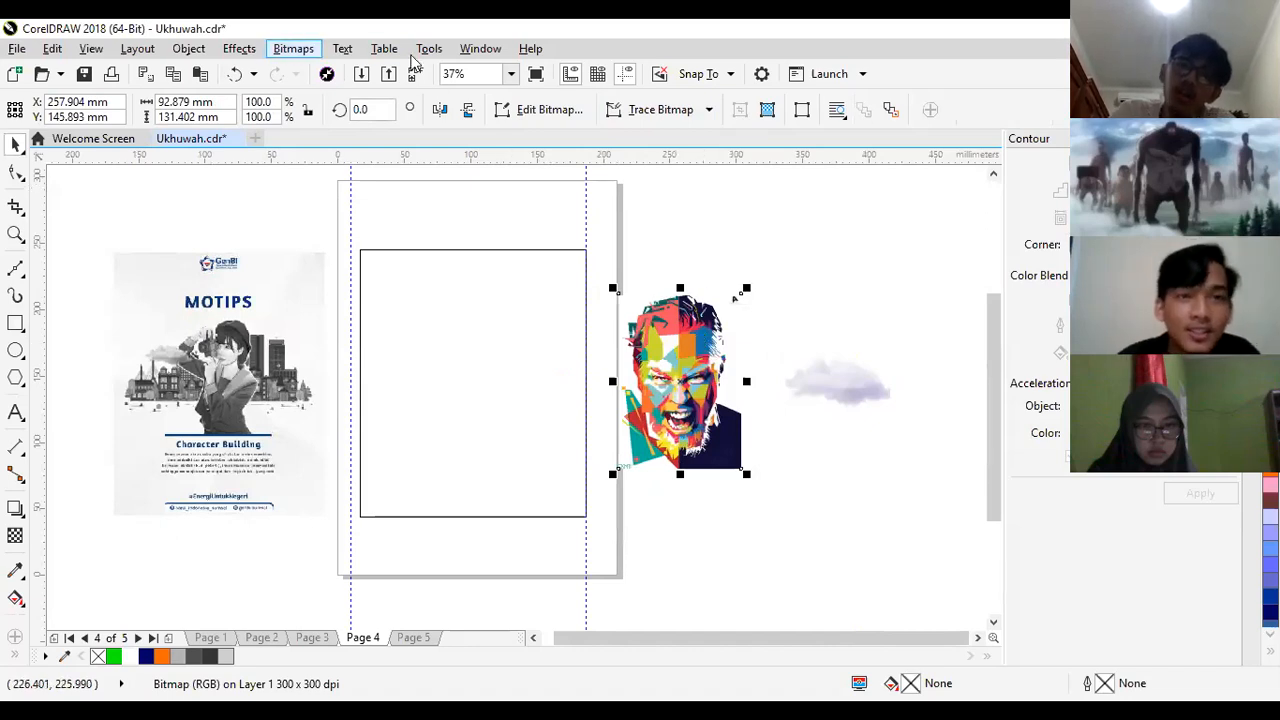
# - Convert the colourful portrait to a 300 dpi, 24-bit RGB bitmap with anti-aliasing and a transparent background
pyautogui.click(293, 48)
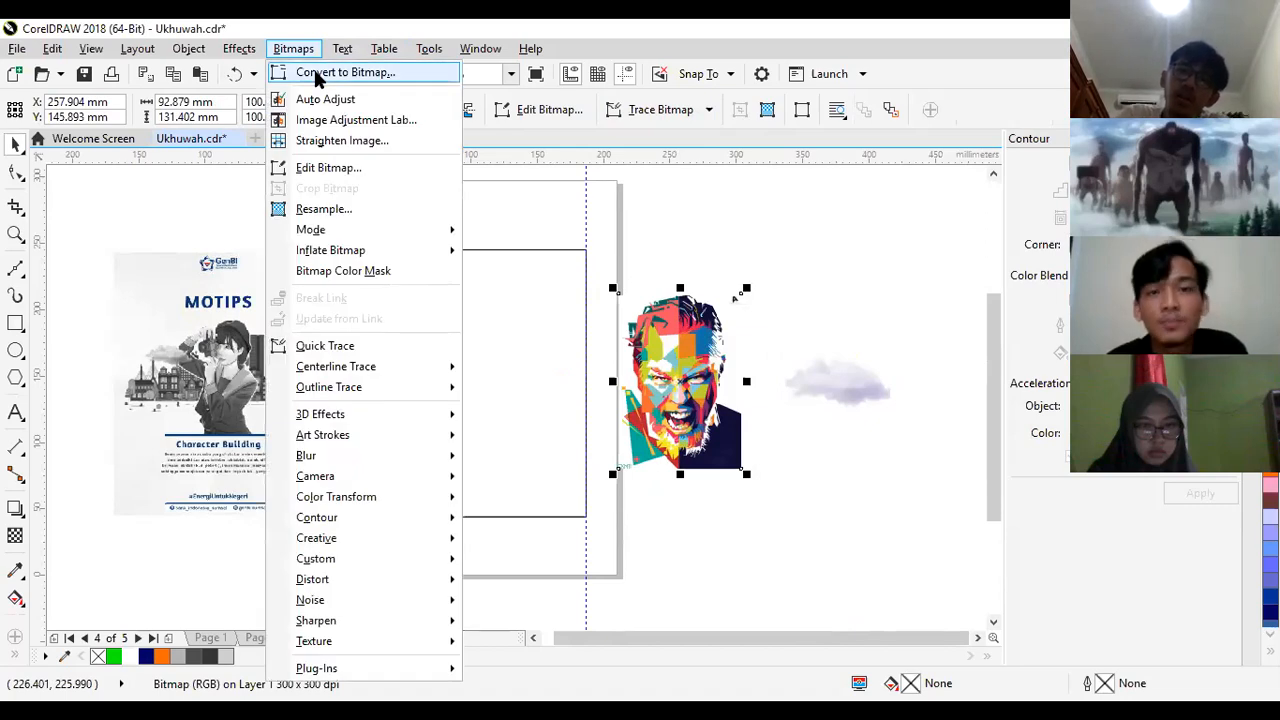
pyautogui.click(315, 74)
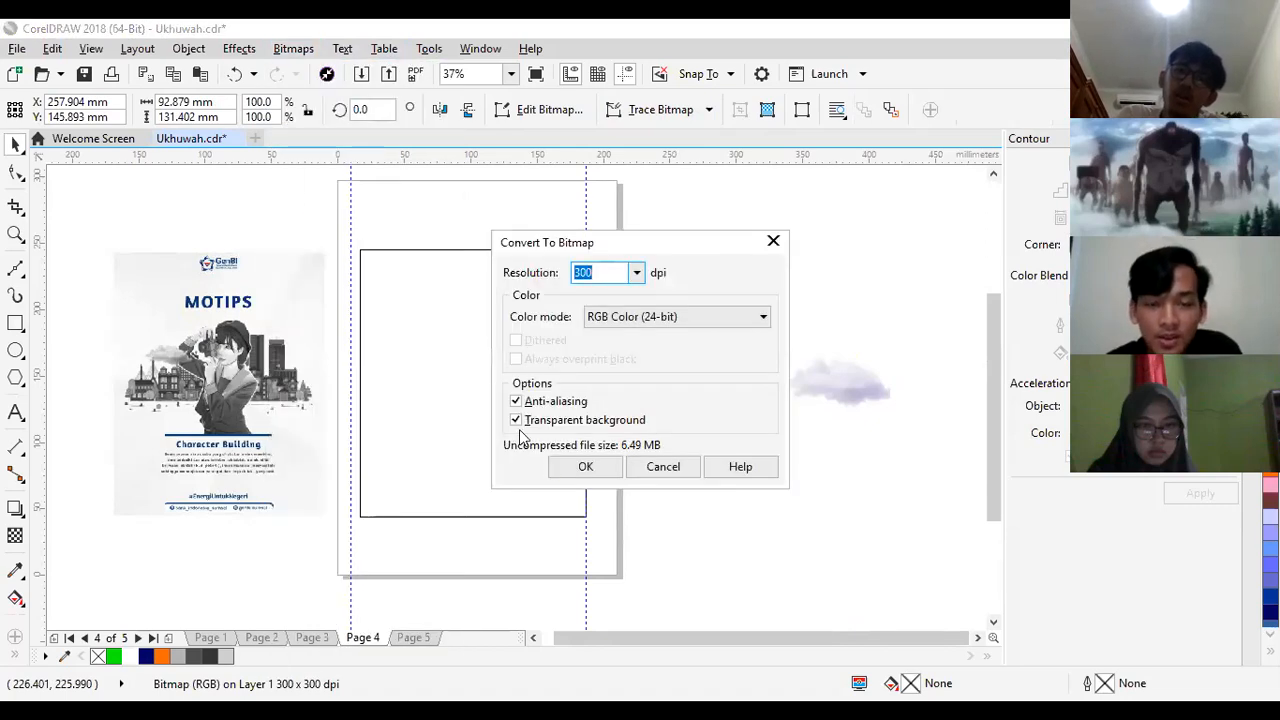
pyautogui.click(584, 467)
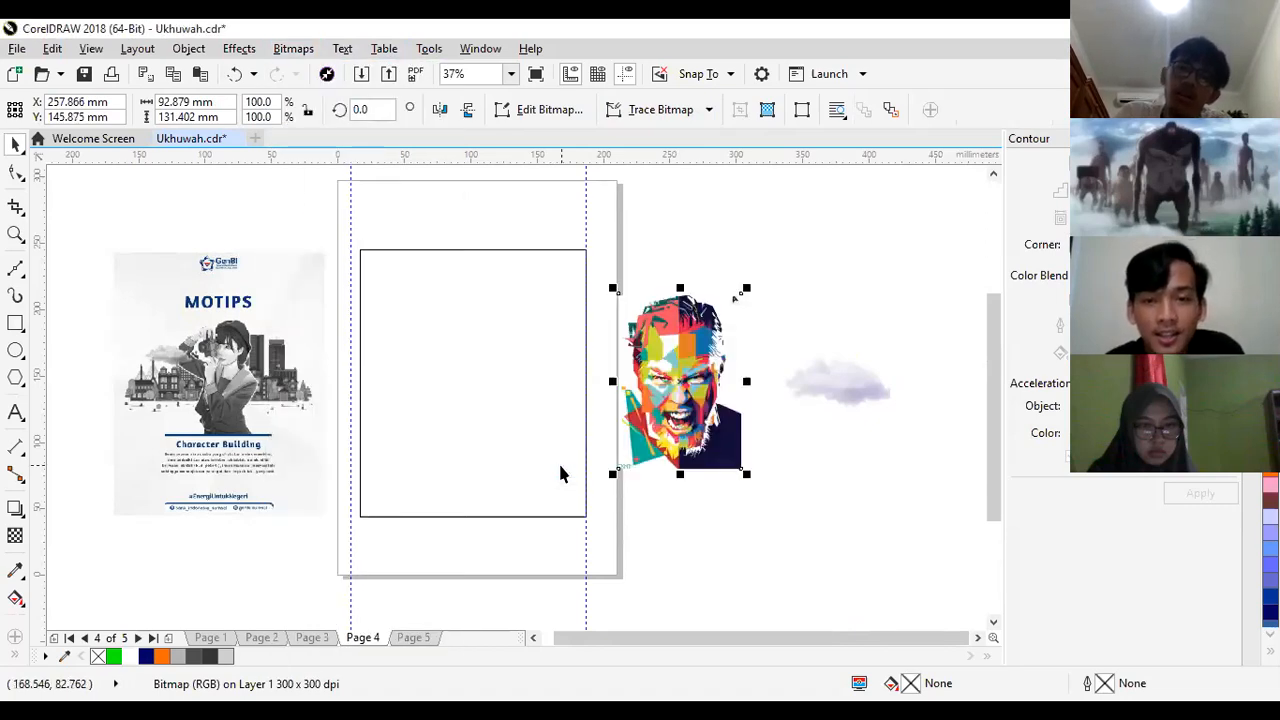
# - Turn the portrait grey with the Colorize effect at hue 233 and saturation 0, and move it slightly up and right
pyautogui.click(294, 49)
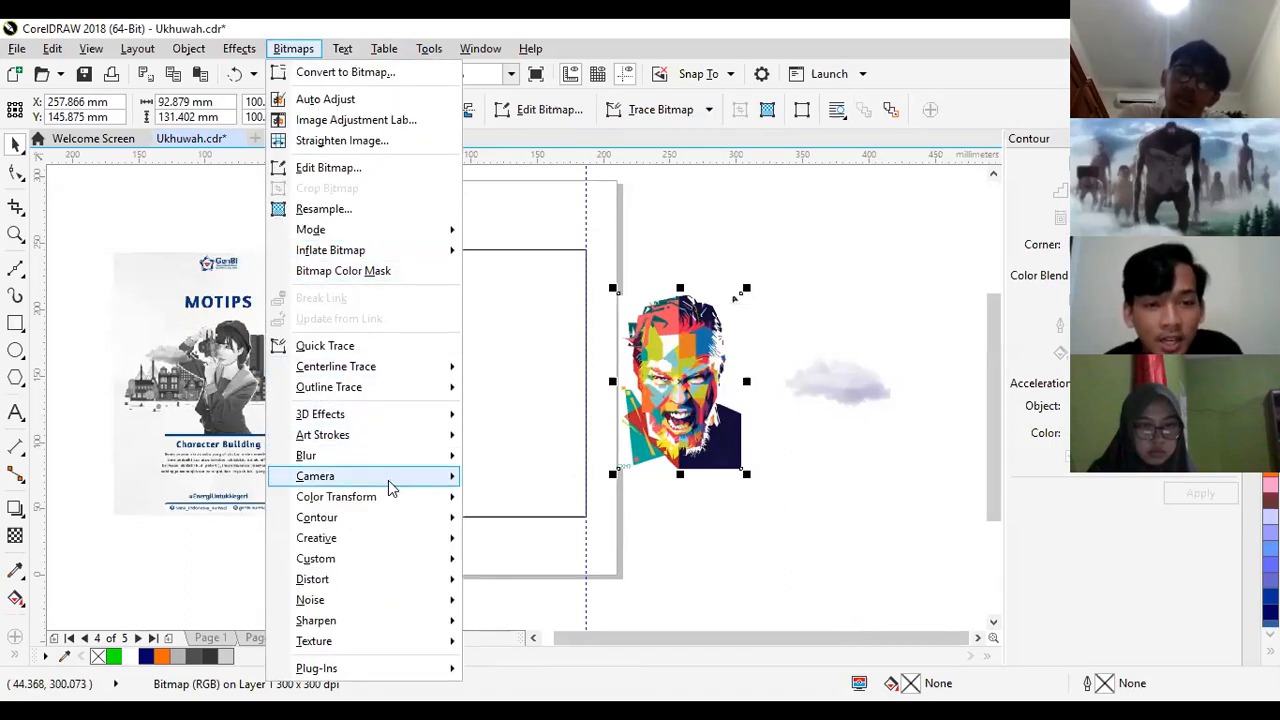
pyautogui.moveTo(405, 480)
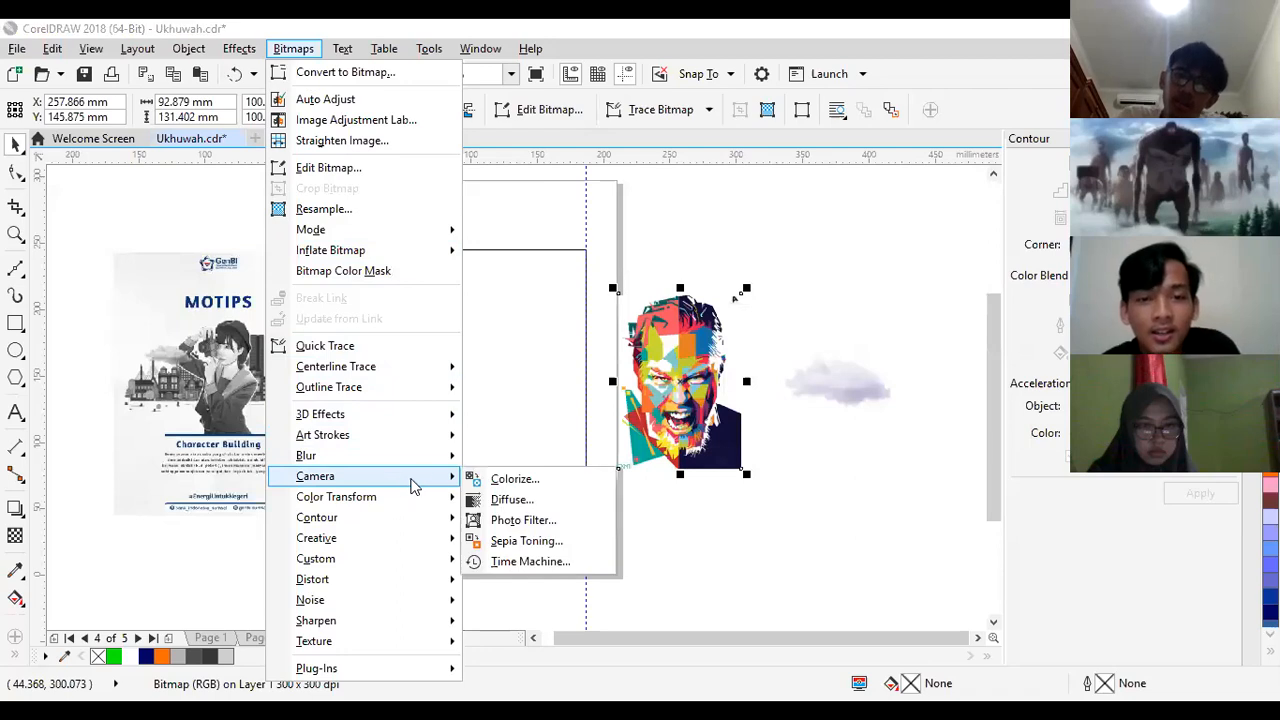
pyautogui.click(510, 479)
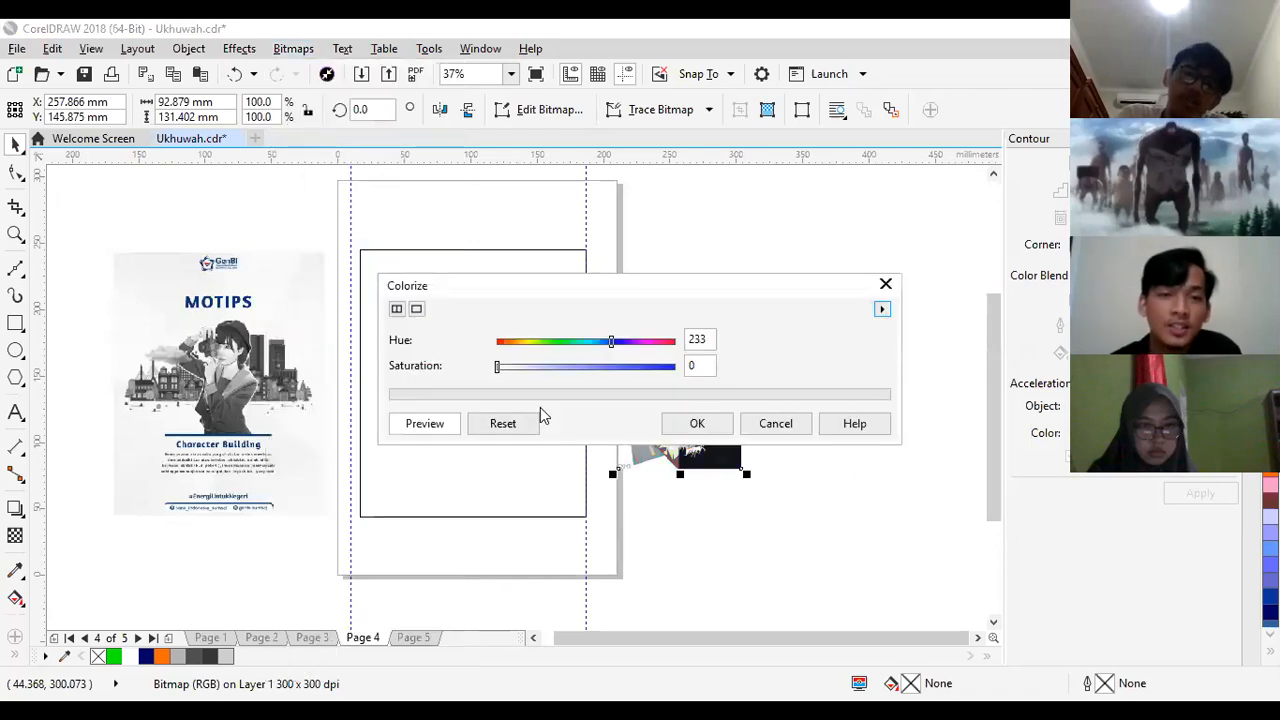
pyautogui.click(701, 423)
pyautogui.moveTo(703, 421); pyautogui.dragTo(727, 402)
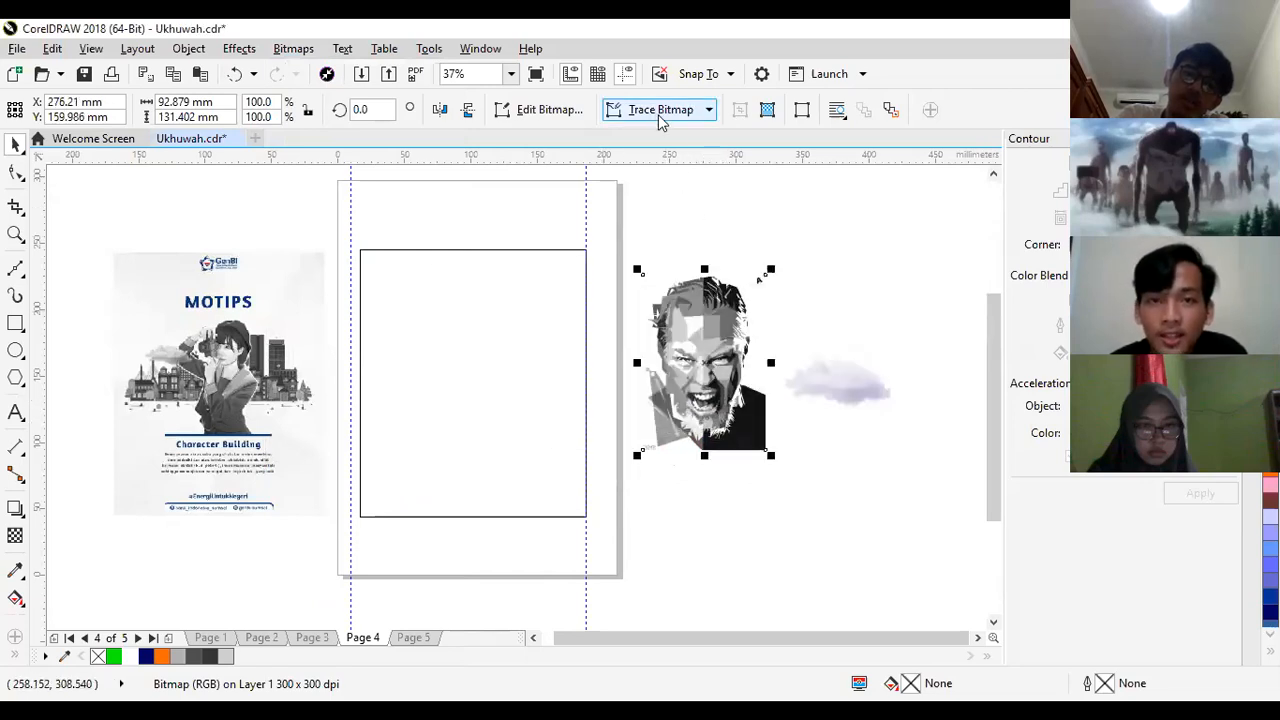
# - Outline-trace the grey portrait as a Detailed logo, reducing the bitmap, deleting the original image and removing the background
pyautogui.click(698, 110)
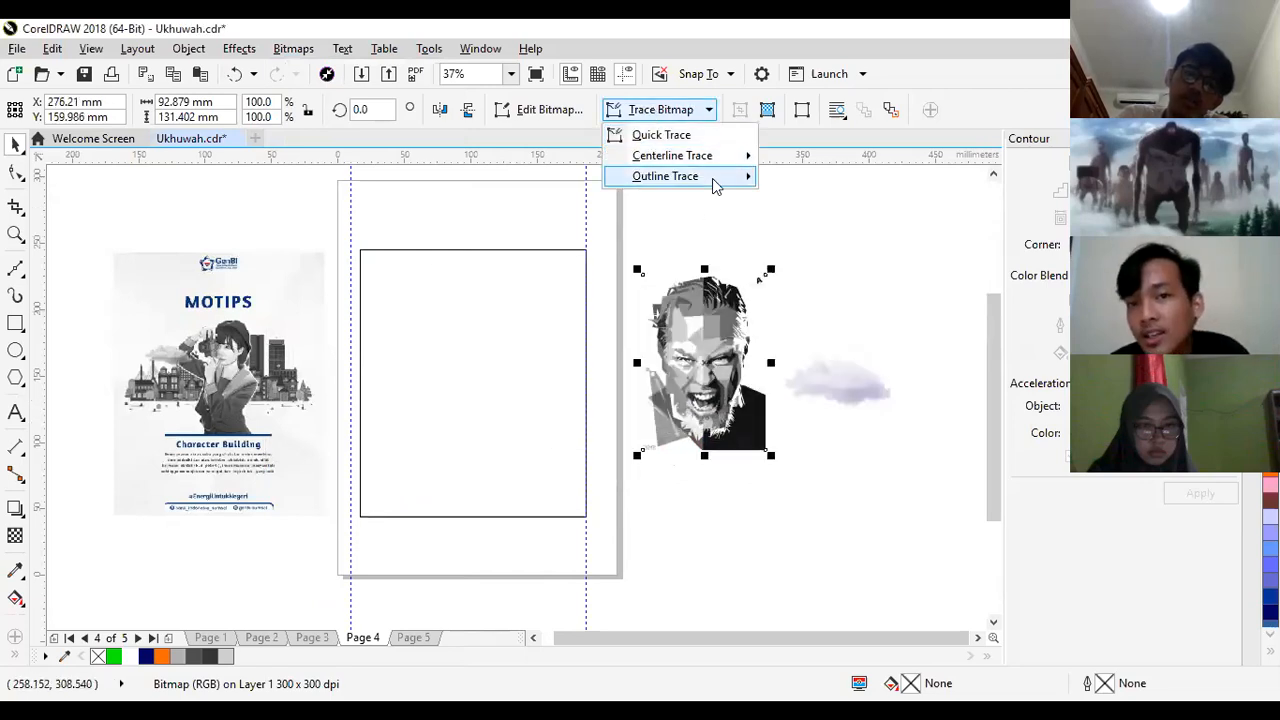
pyautogui.moveTo(700, 177)
pyautogui.click(834, 222)
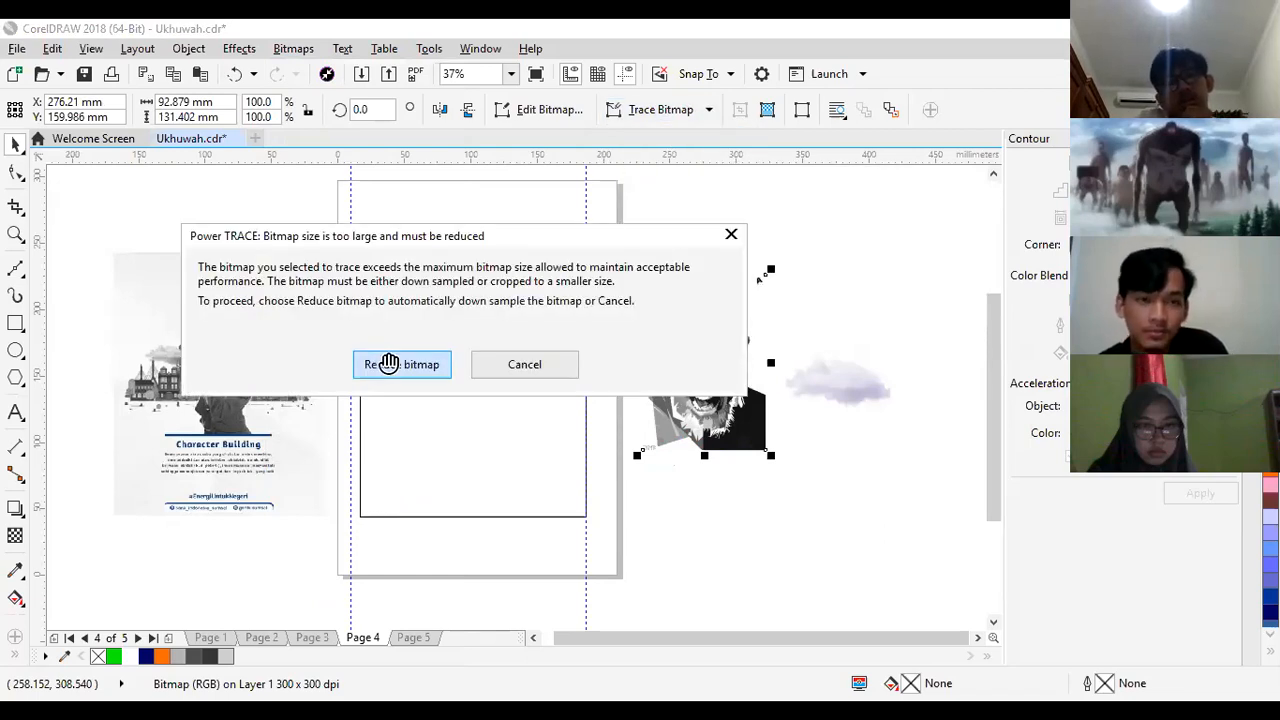
pyautogui.click(389, 364)
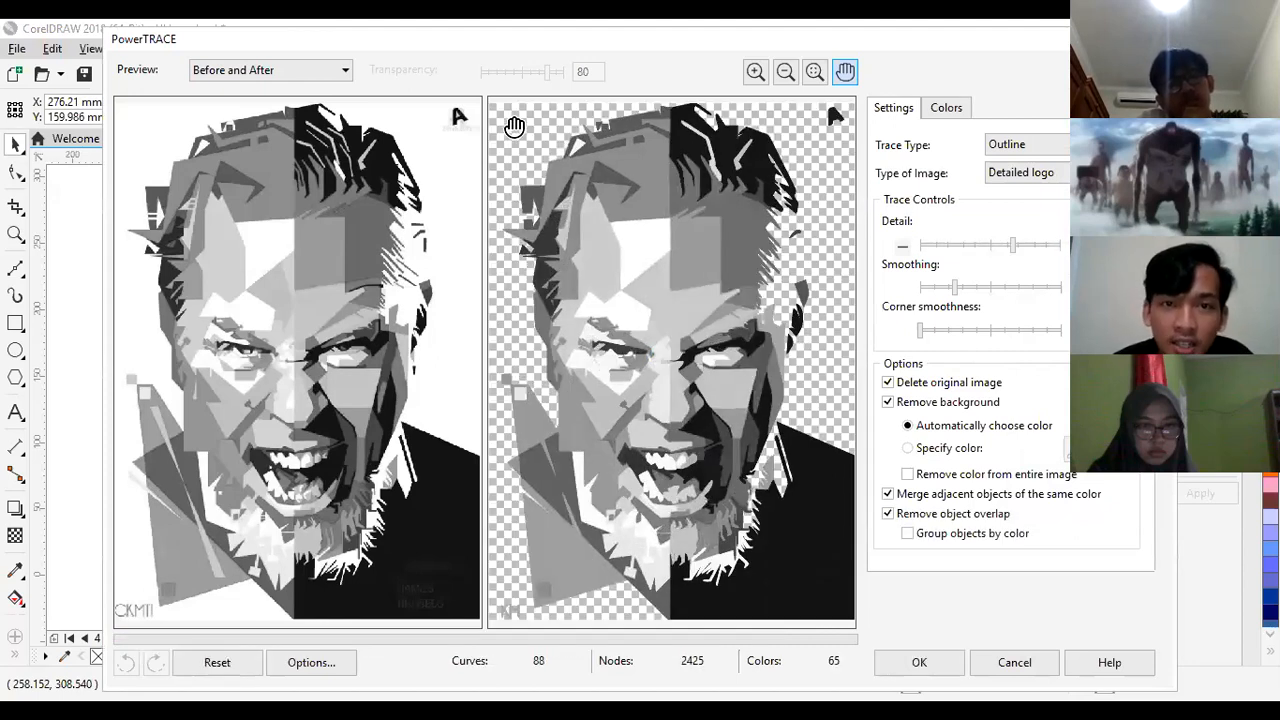
pyautogui.moveTo(838, 346); pyautogui.dragTo(838, 366)
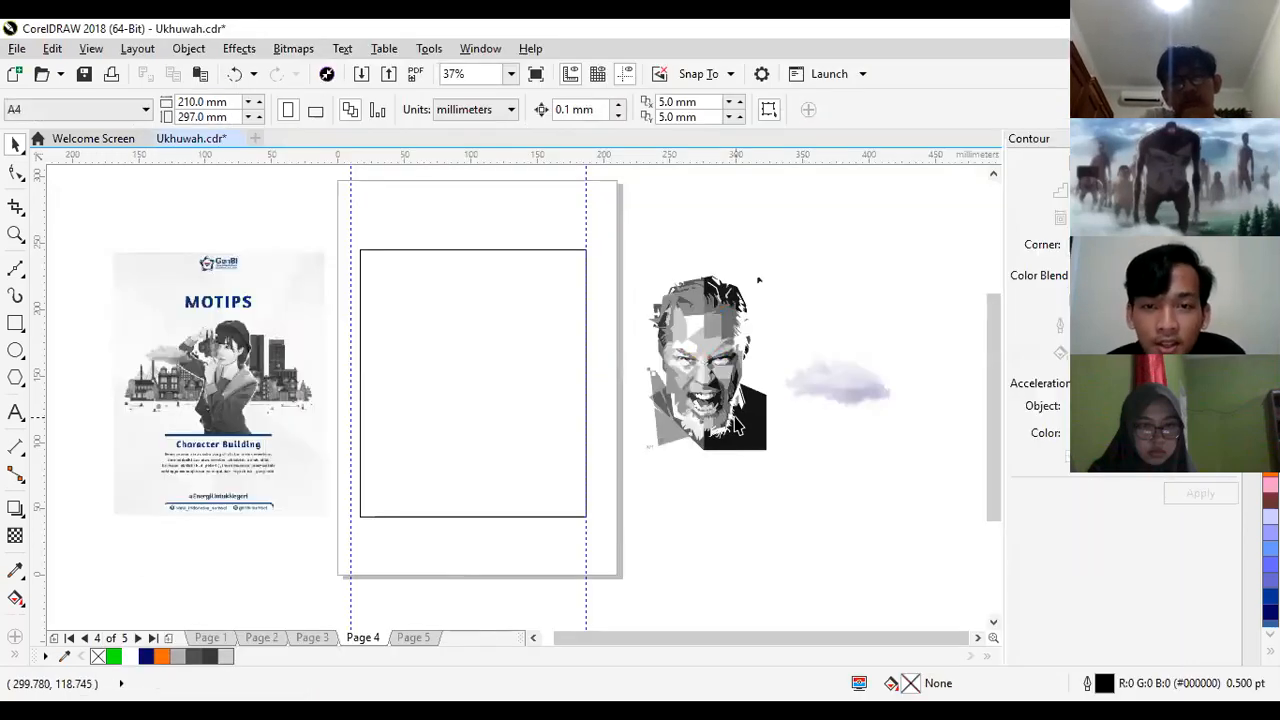
# - Place the traced portrait inside the rectangle at about 63 × 91 mm and centre the rectangle on the page
pyautogui.moveTo(741, 432)
pyautogui.mouseDown()
pyautogui.moveTo(500, 420)
pyautogui.moveTo(505, 430)
pyautogui.moveTo(473, 392)
pyautogui.moveTo(487, 428)
pyautogui.mouseUp()
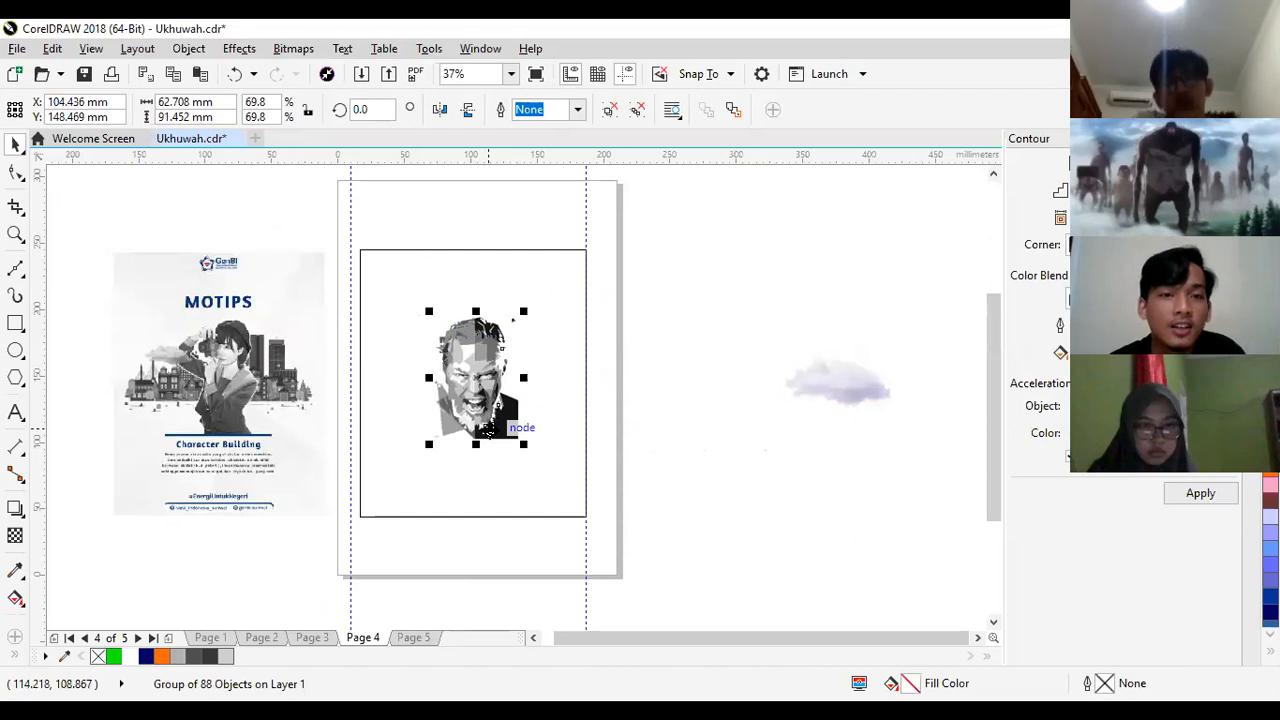
pyautogui.click(401, 265)
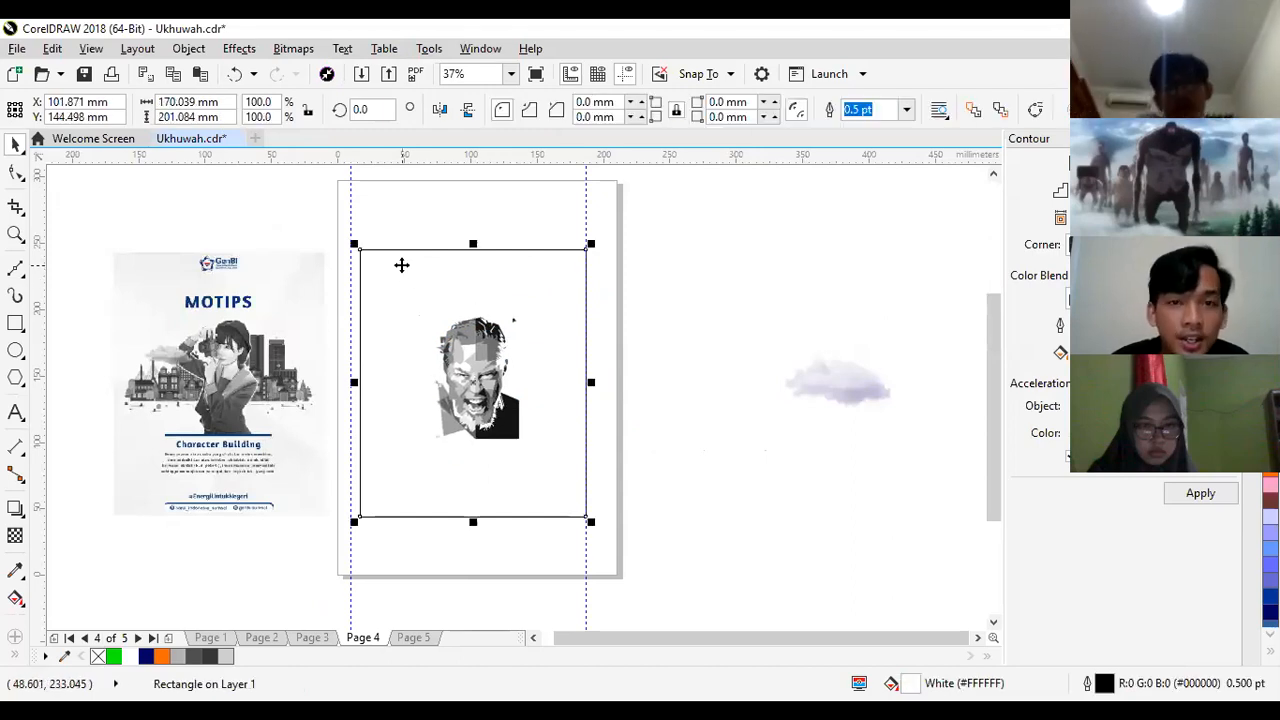
pyautogui.moveTo(401, 265); pyautogui.dragTo(400, 263)
# - Add the title text "MMC KECE" and place it above the portrait, enlarged to about 81 mm wide
pyautogui.click(15, 411)
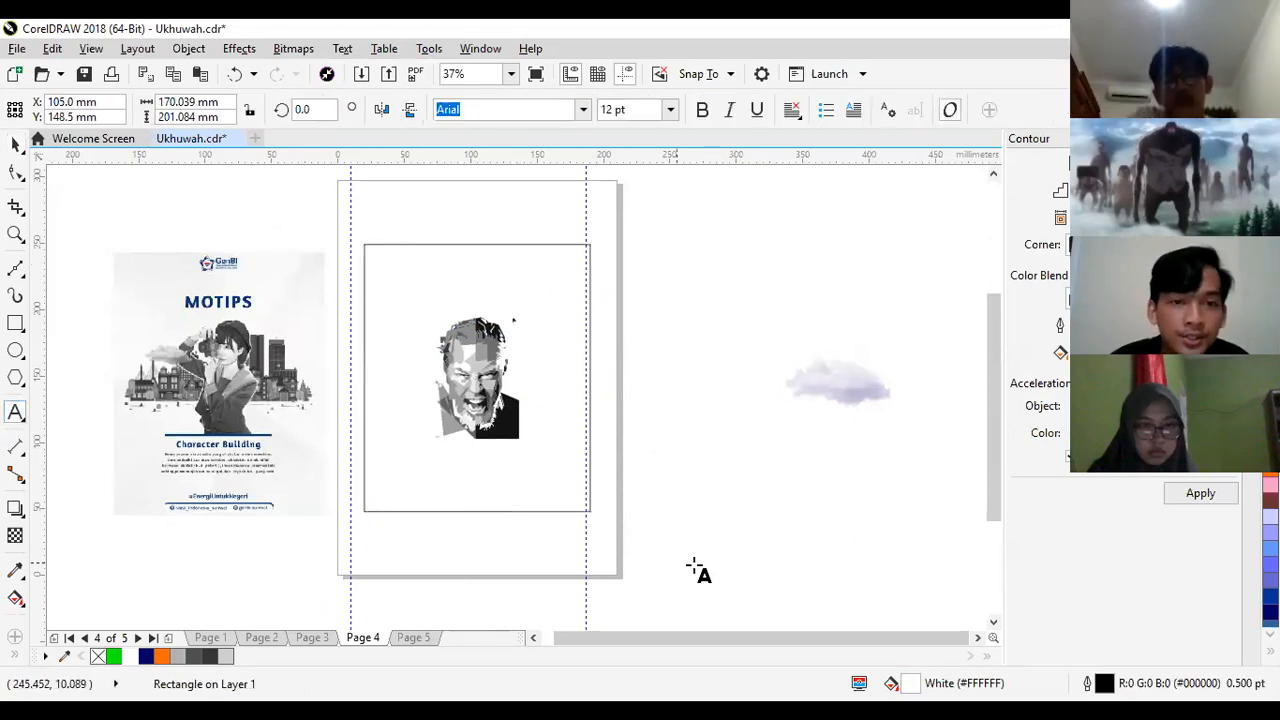
pyautogui.click(709, 560)
pyautogui.write('U')
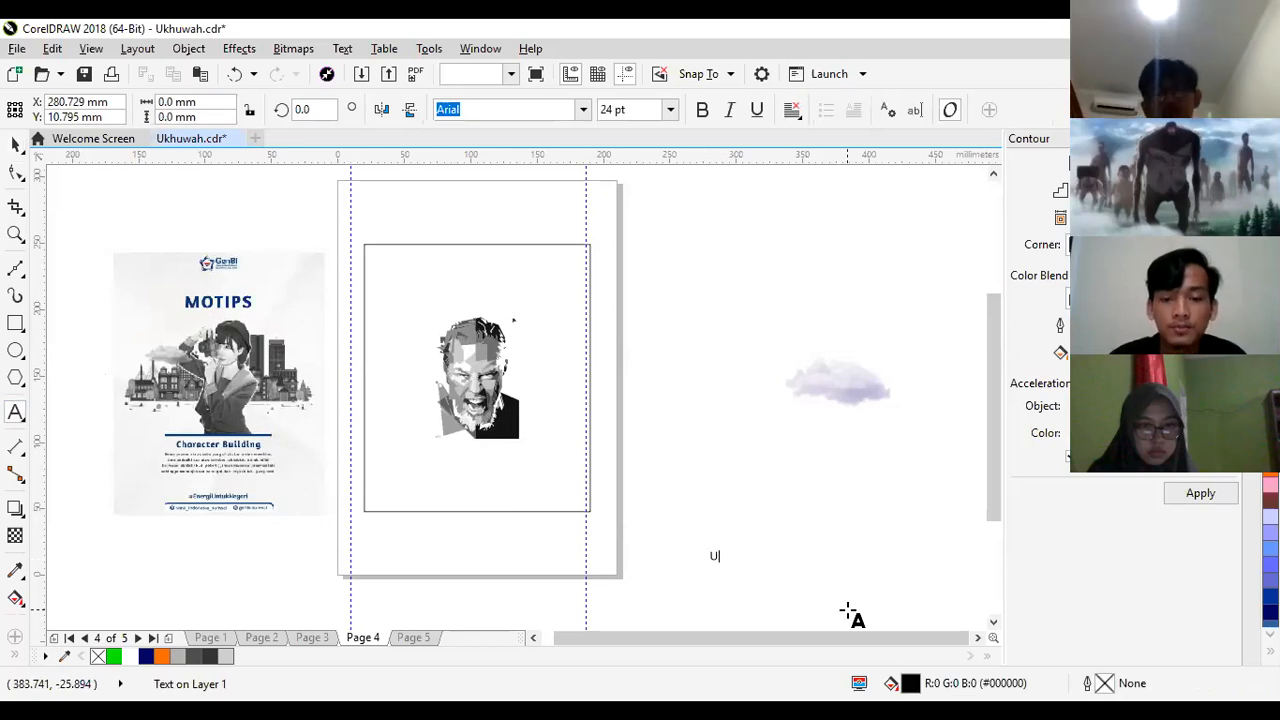
pyautogui.write('kMMC')
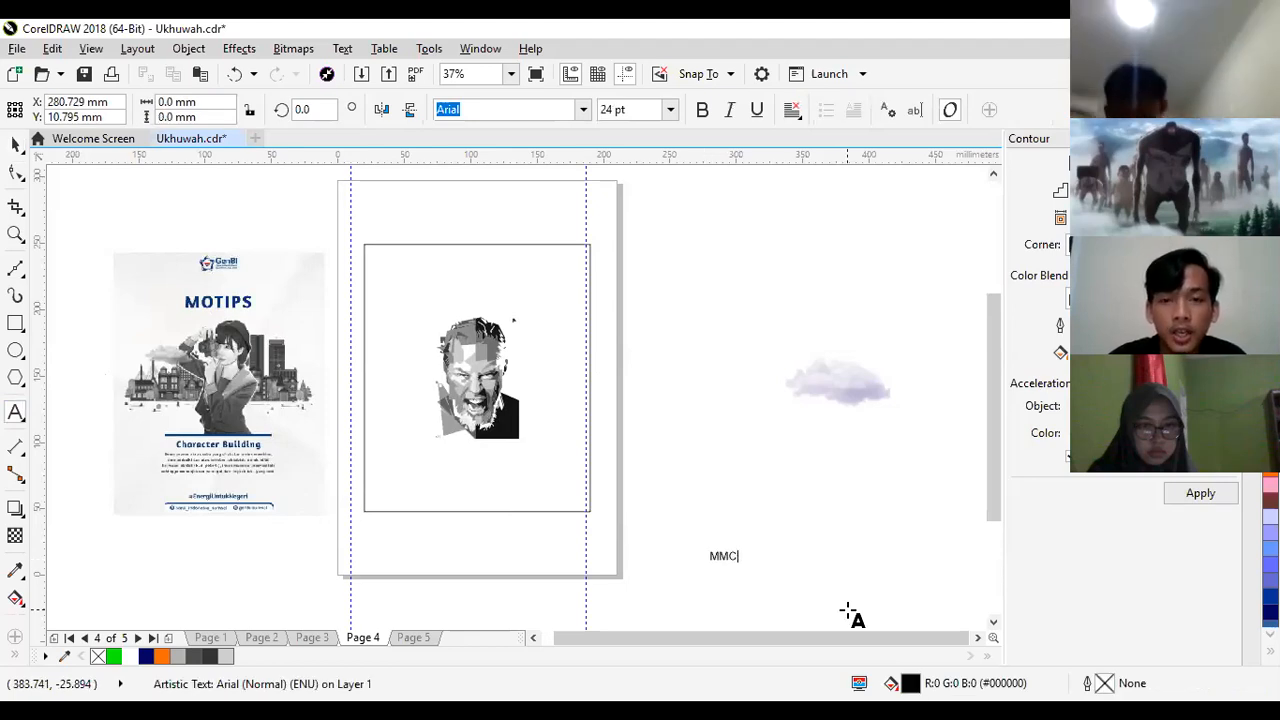
pyautogui.write(' KECE')
pyautogui.click(17, 145)
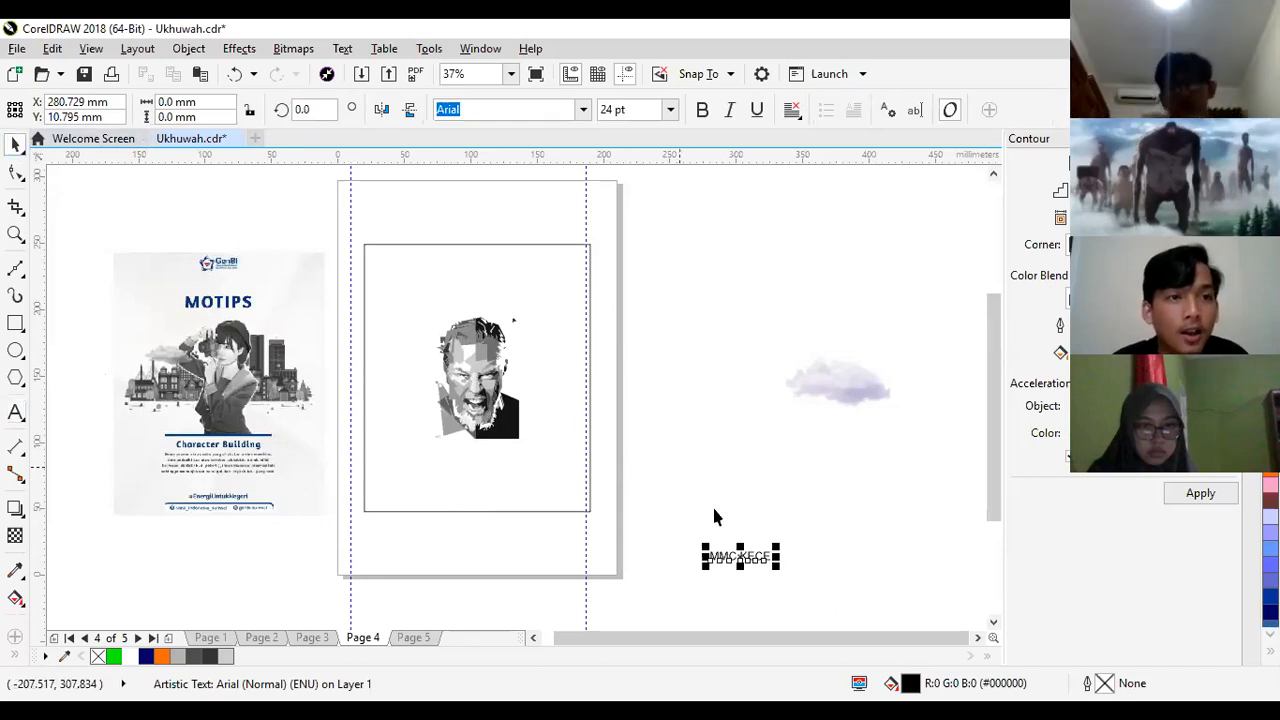
pyautogui.moveTo(735, 559); pyautogui.dragTo(538, 327)
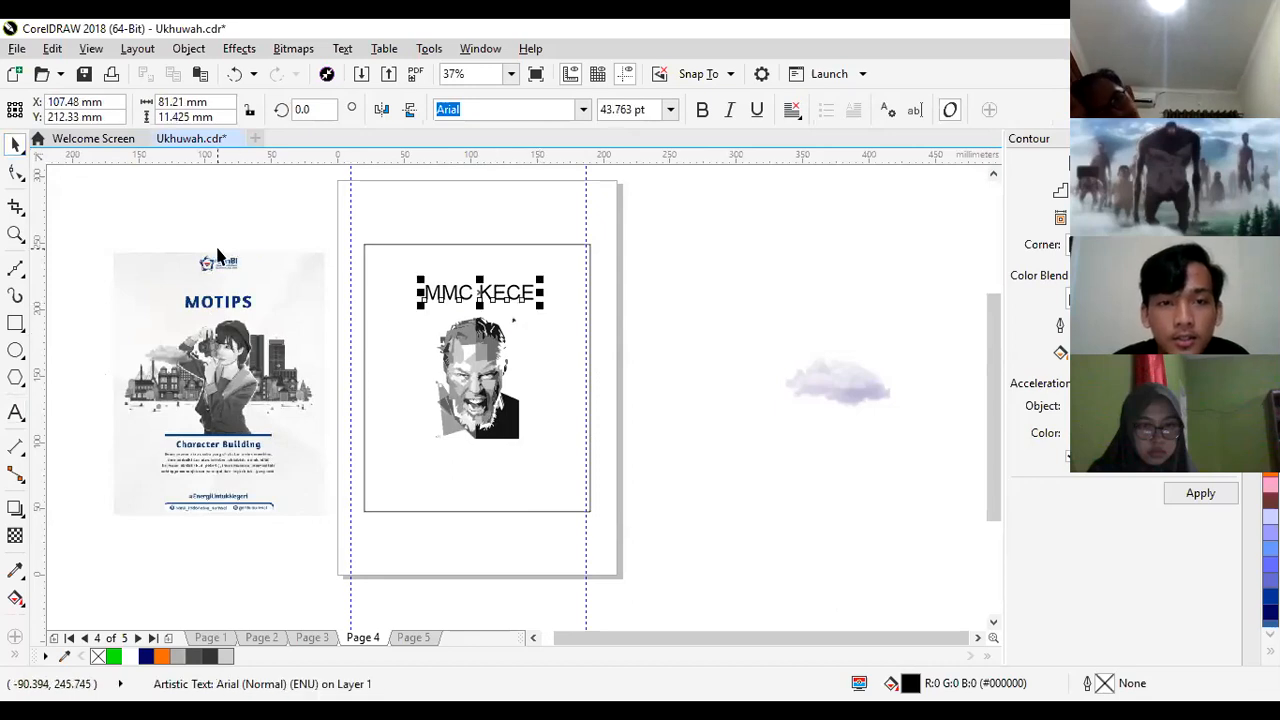
pyautogui.click(565, 328)
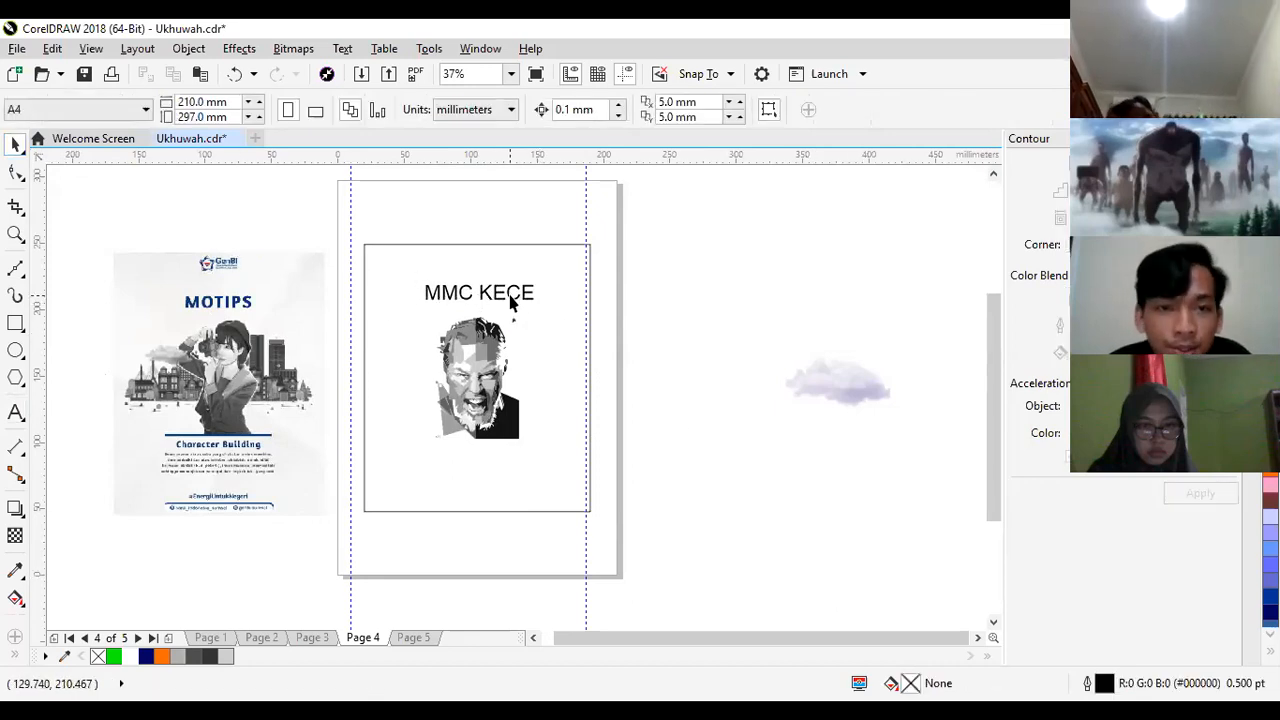
# - Set the "MMC KECE" title's font to Arial Rounded MT Bold
pyautogui.click(478, 293)
pyautogui.click(583, 109)
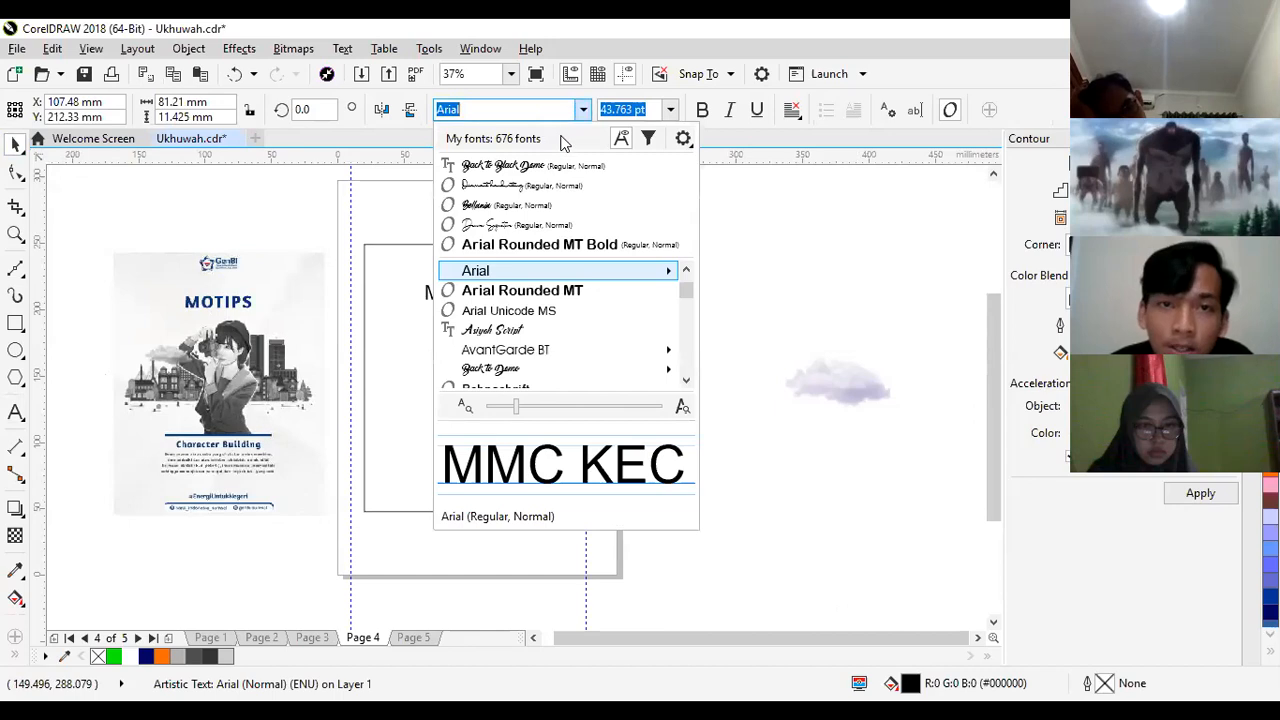
pyautogui.click(697, 277)
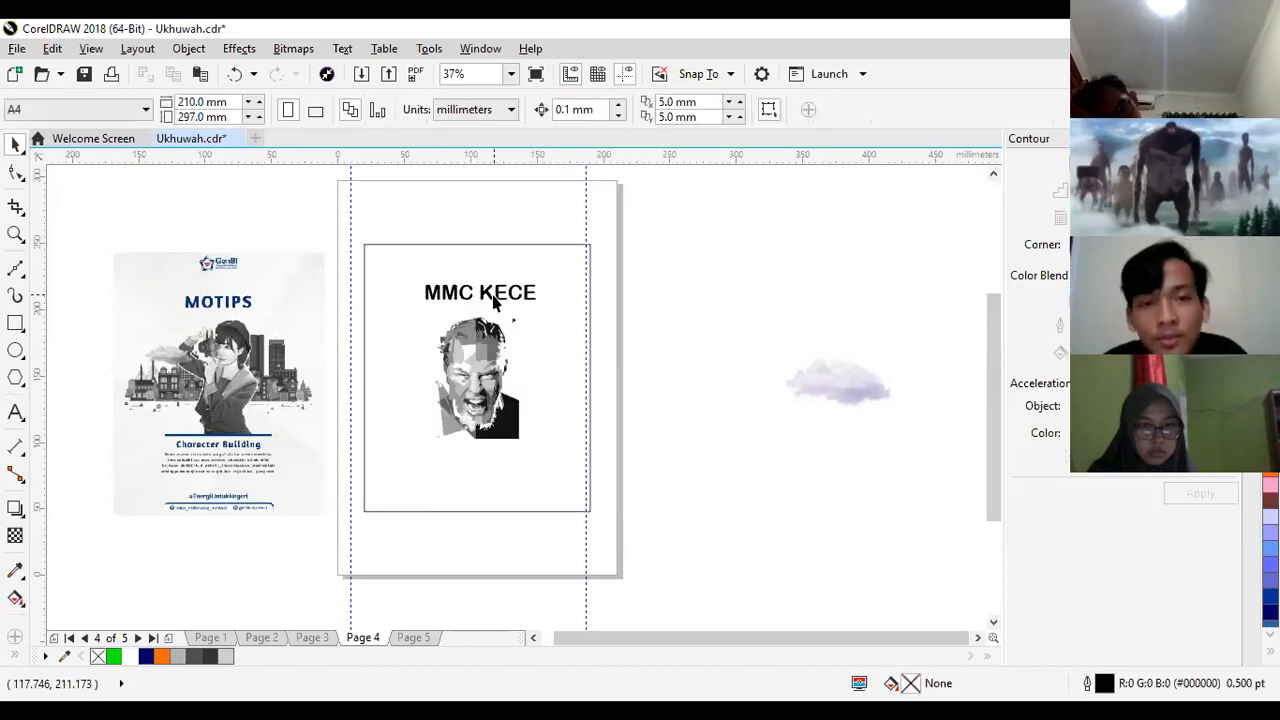
pyautogui.click(487, 303)
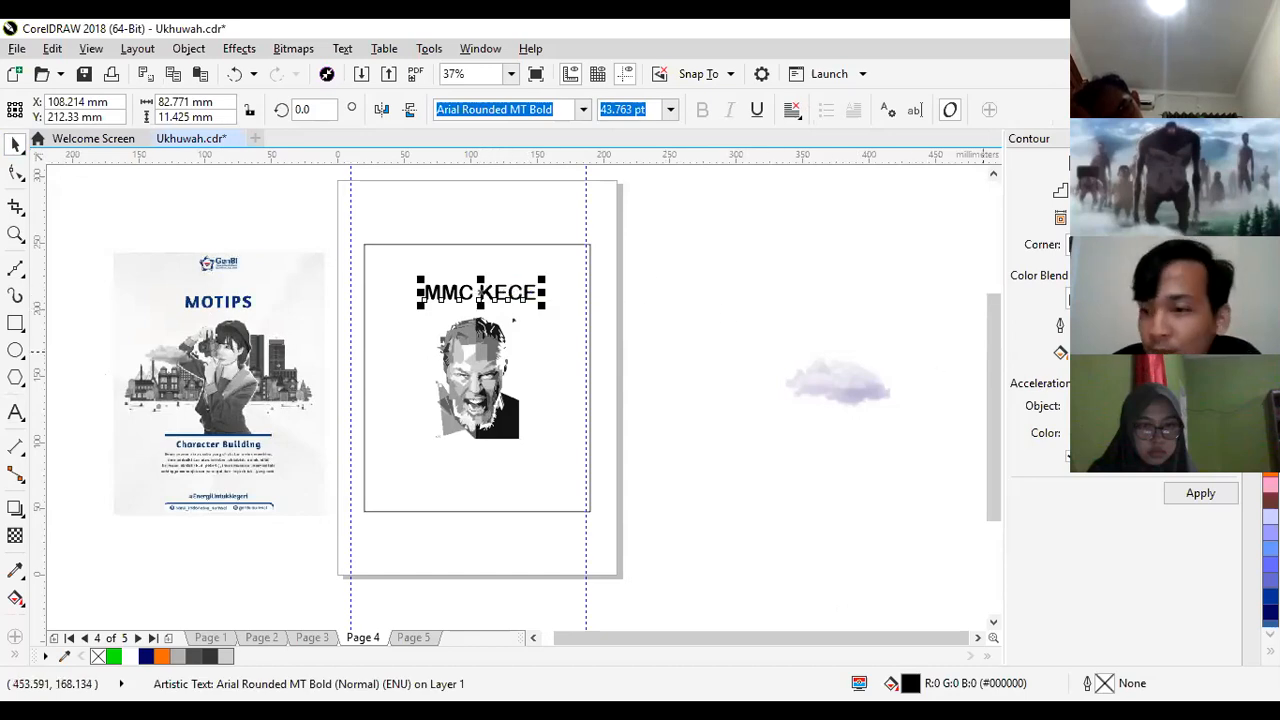
# - Try bright green (#00FF00) and dark blue (#003399) fills on the "MMC KECE" title
pyautogui.click(1270, 389)
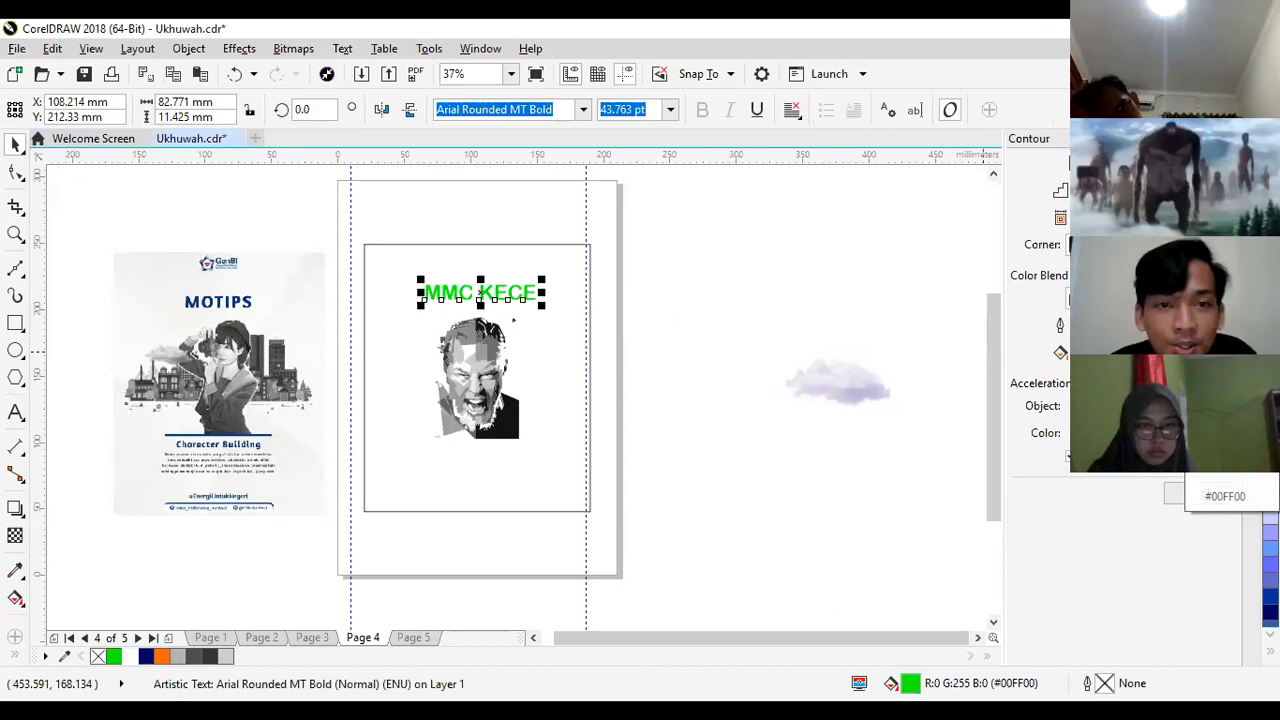
pyautogui.click(646, 387)
pyautogui.click(645, 397)
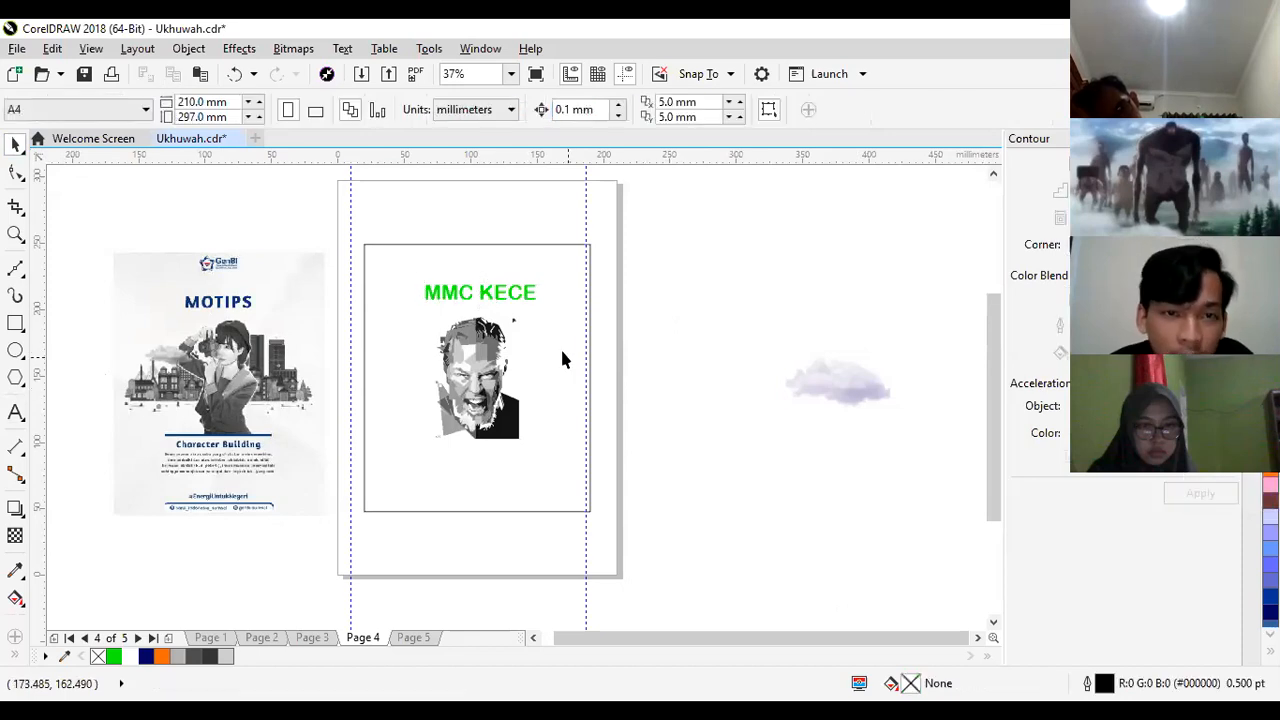
pyautogui.click(512, 305)
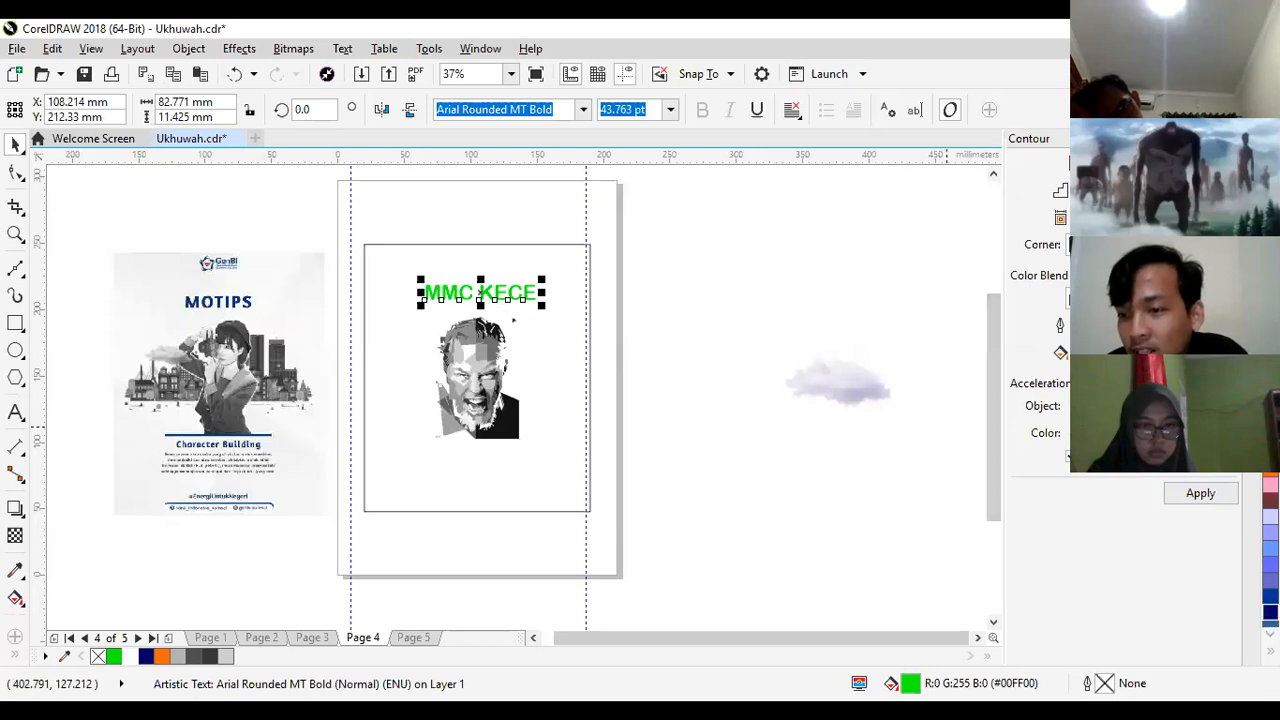
pyautogui.click(1270, 597)
pyautogui.click(667, 541)
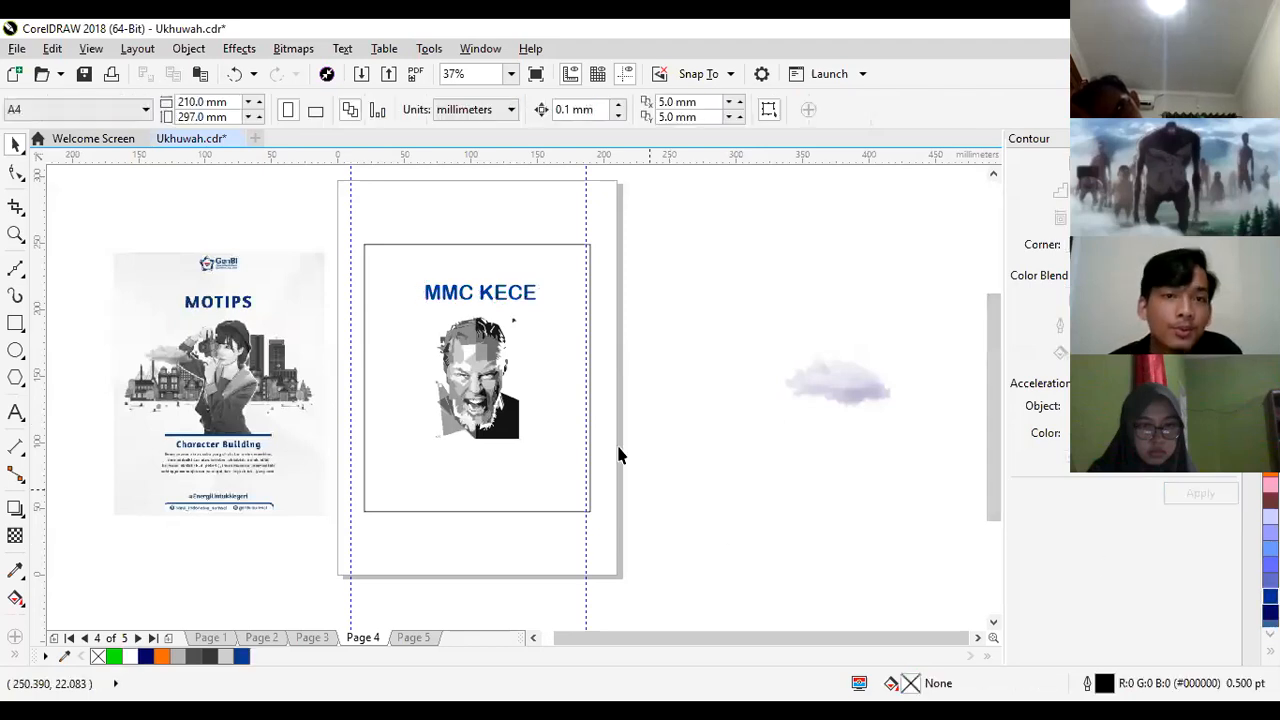
# - Try a sky blue (#00CCFF) fill on the "MMC KECE" title
pyautogui.click(497, 305)
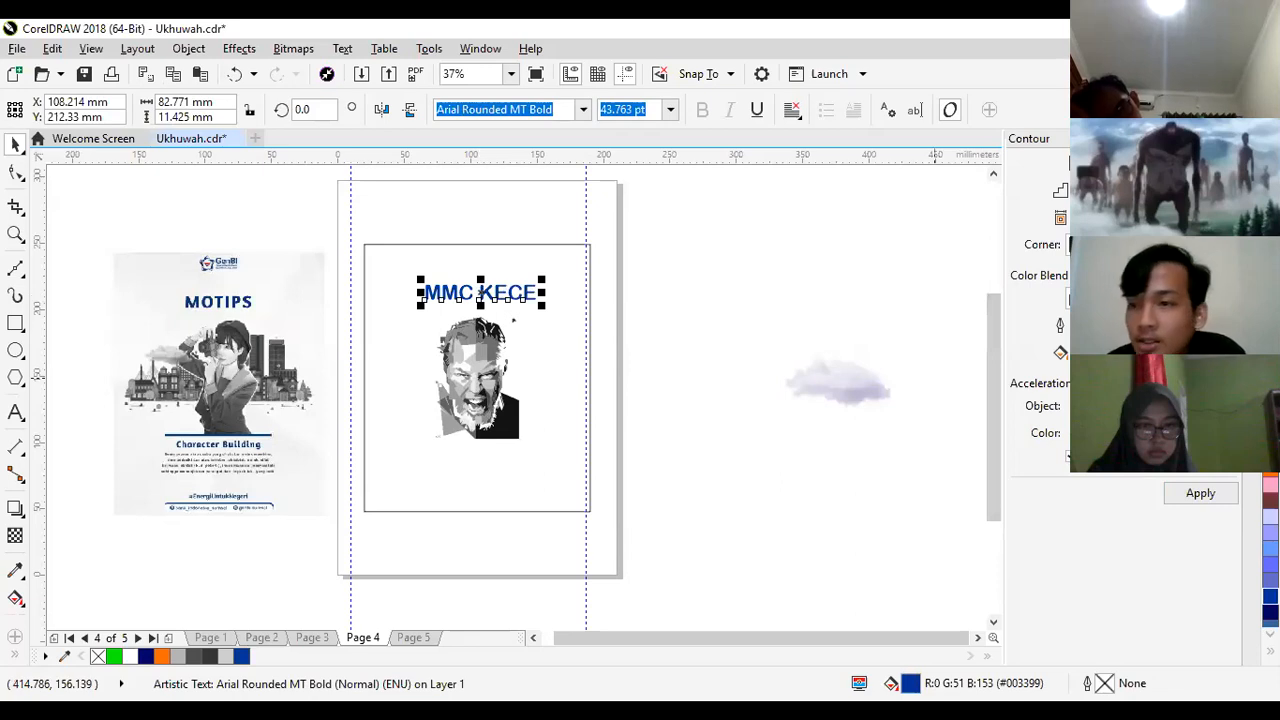
pyautogui.click(1270, 634)
pyautogui.click(1270, 634)
pyautogui.click(1270, 634)
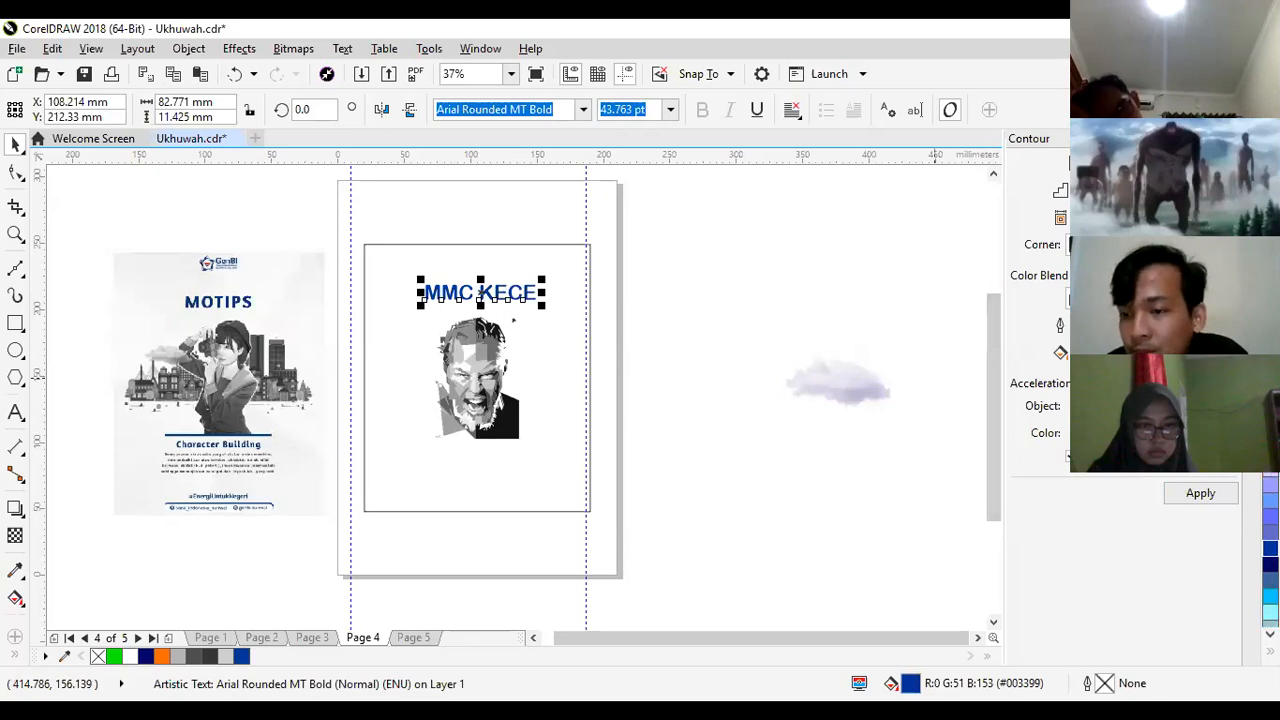
pyautogui.click(1270, 634)
pyautogui.click(1270, 634)
pyautogui.click(1270, 634)
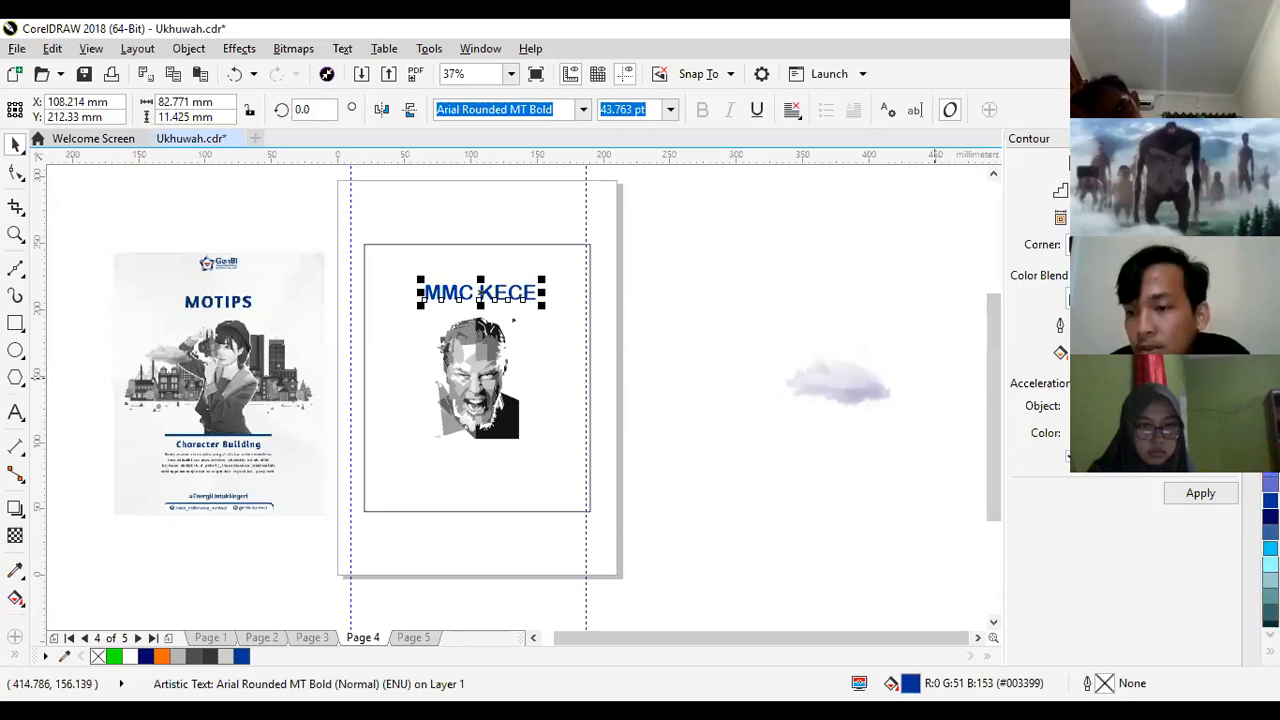
pyautogui.click(1270, 549)
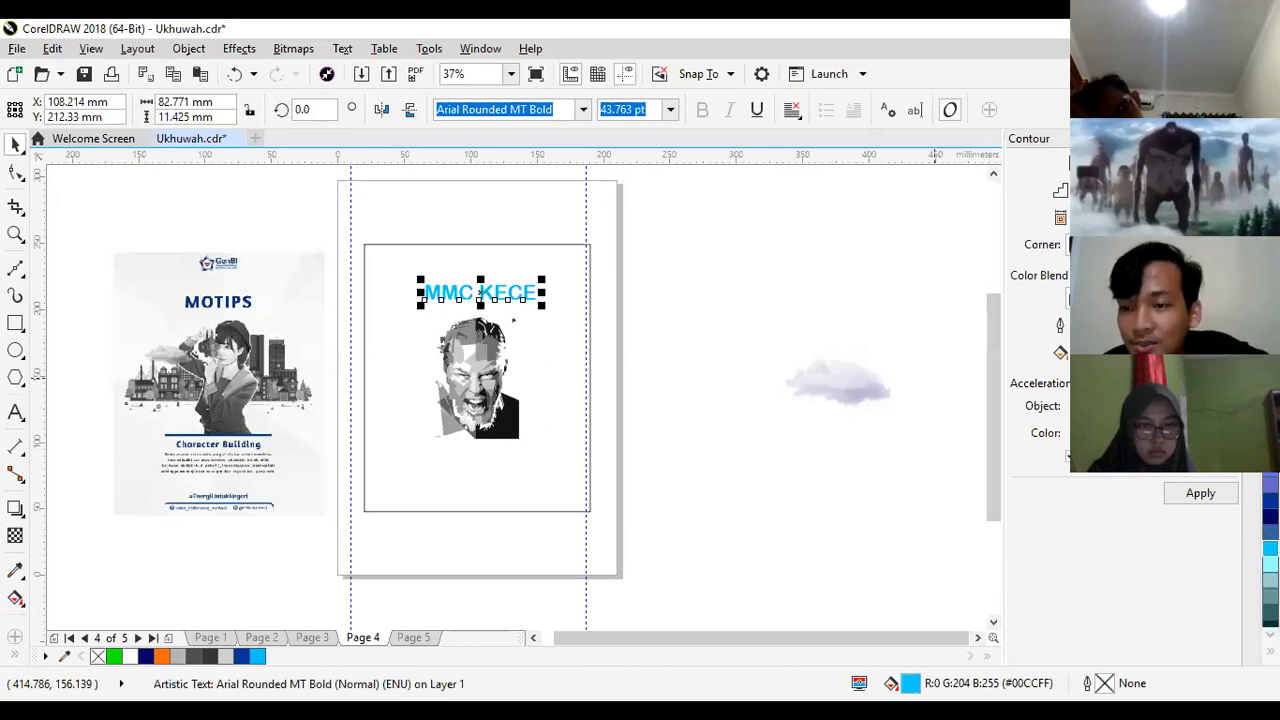
# - Fill the "MMC KECE" title with Forest Green (#006633)
pyautogui.click(1270, 634)
pyautogui.click(1270, 634)
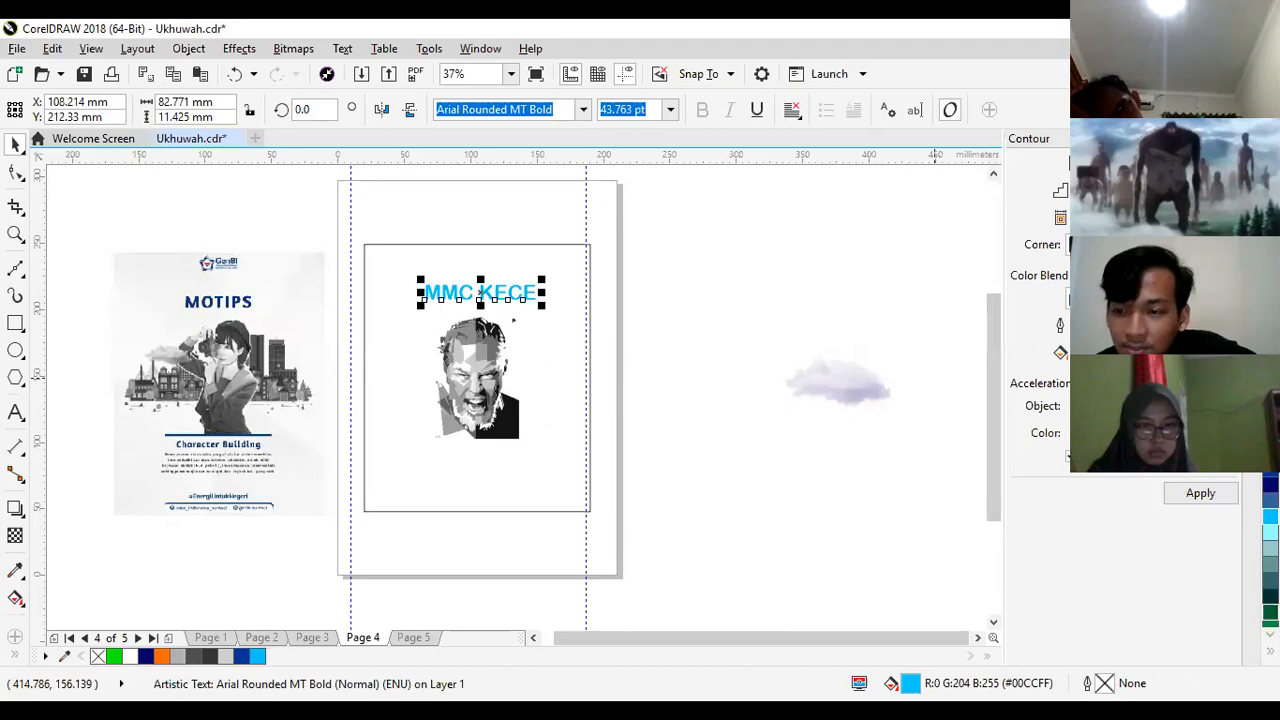
pyautogui.click(1270, 612)
pyautogui.click(871, 526)
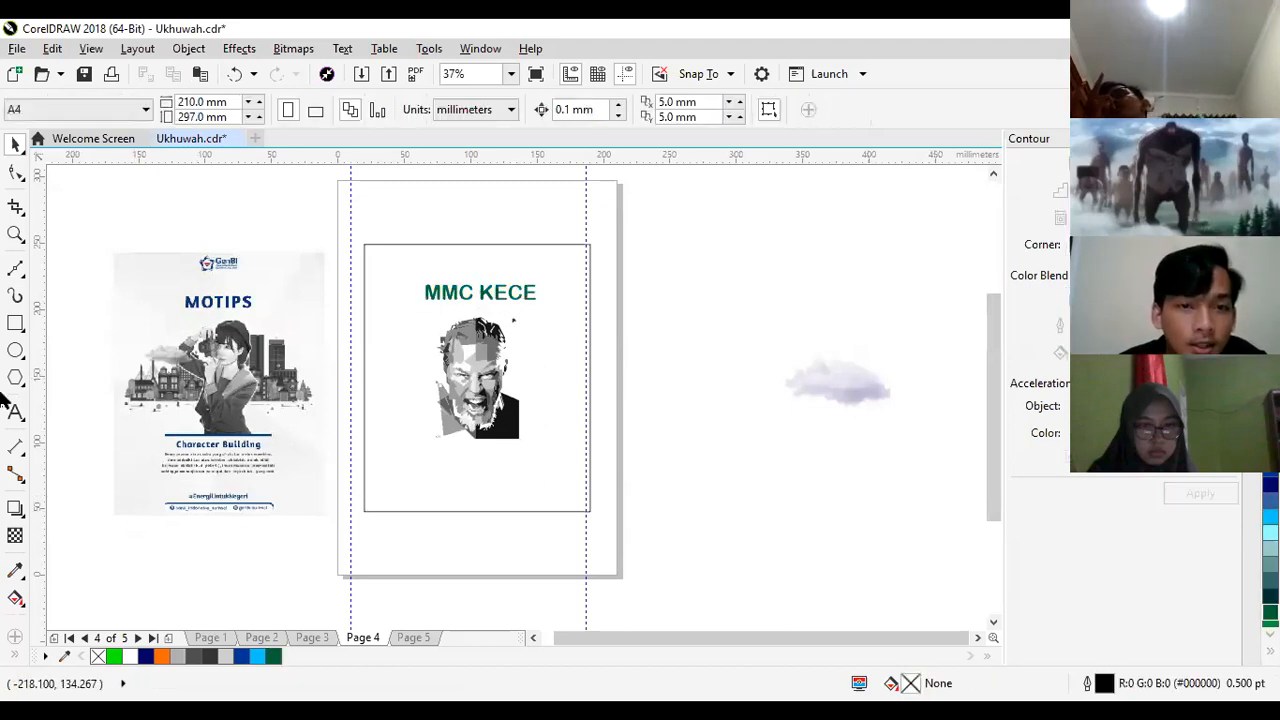
# - Draw an upright rectangle about 8.5 × 68 mm along the portrait's right edge, with Forest Green fill and outline
pyautogui.click(15, 322)
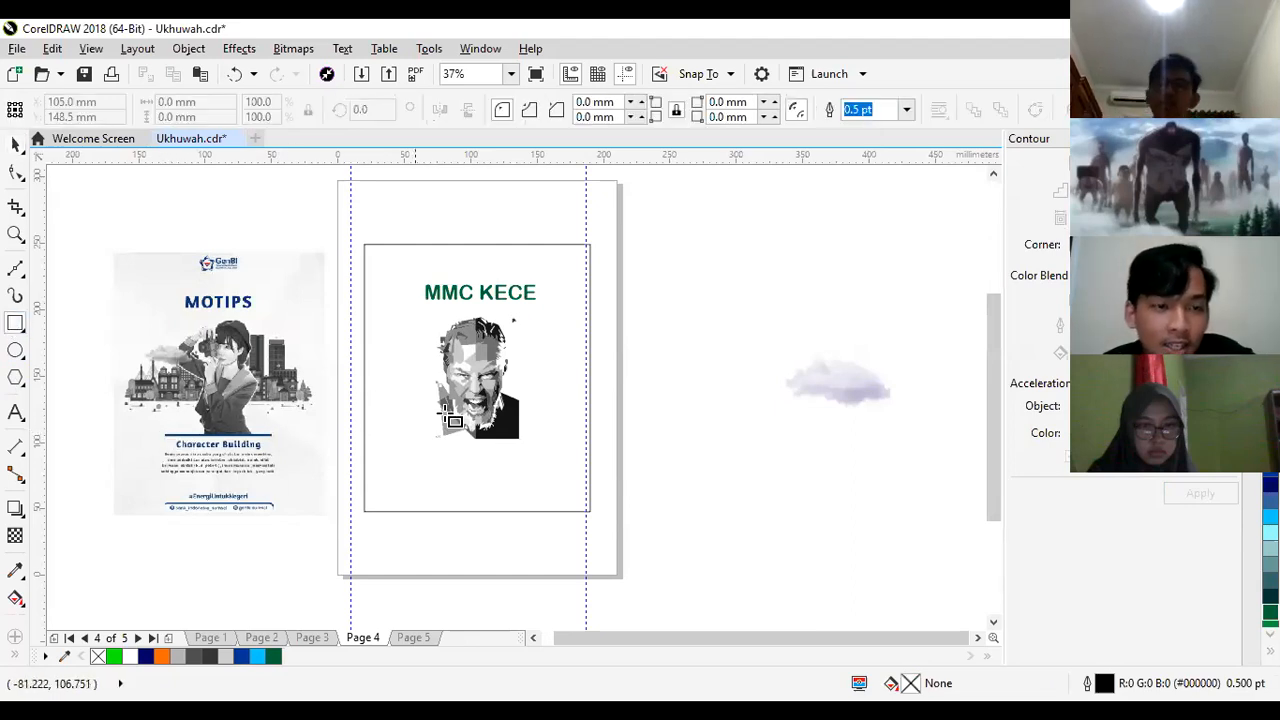
pyautogui.moveTo(523, 347); pyautogui.dragTo(532, 440)
pyautogui.click(274, 657)
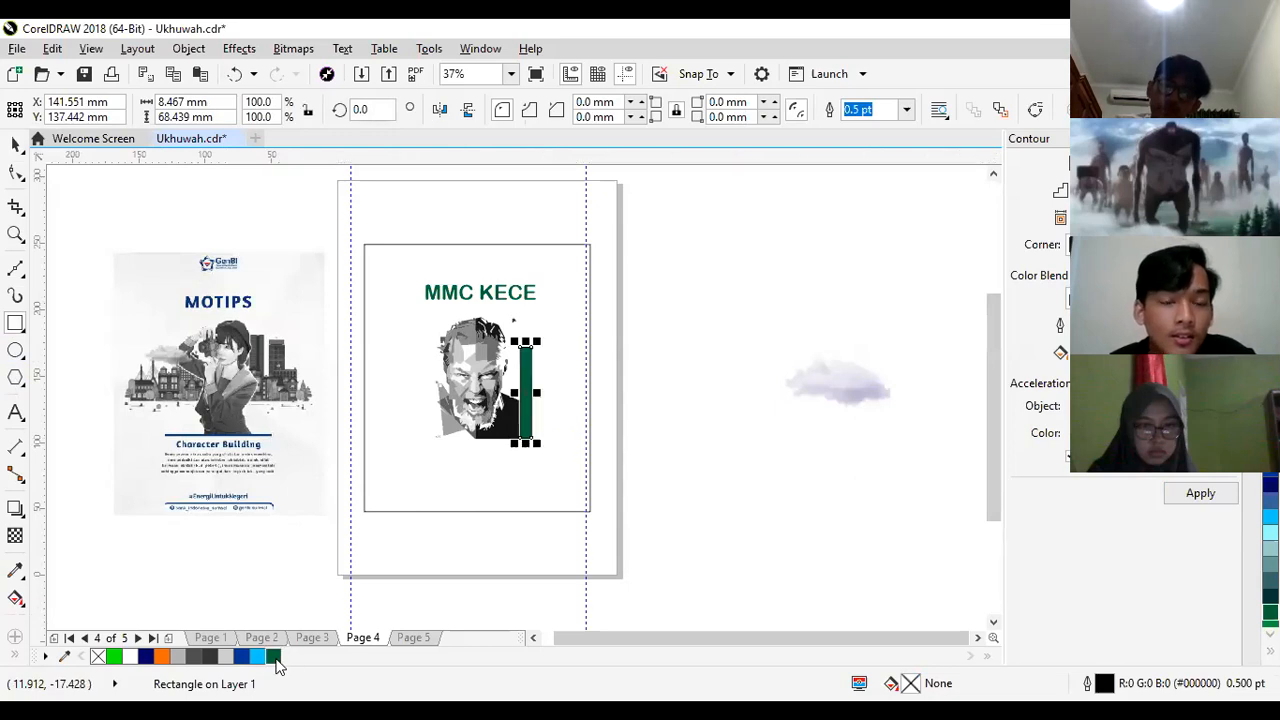
pyautogui.rightClick(276, 659)
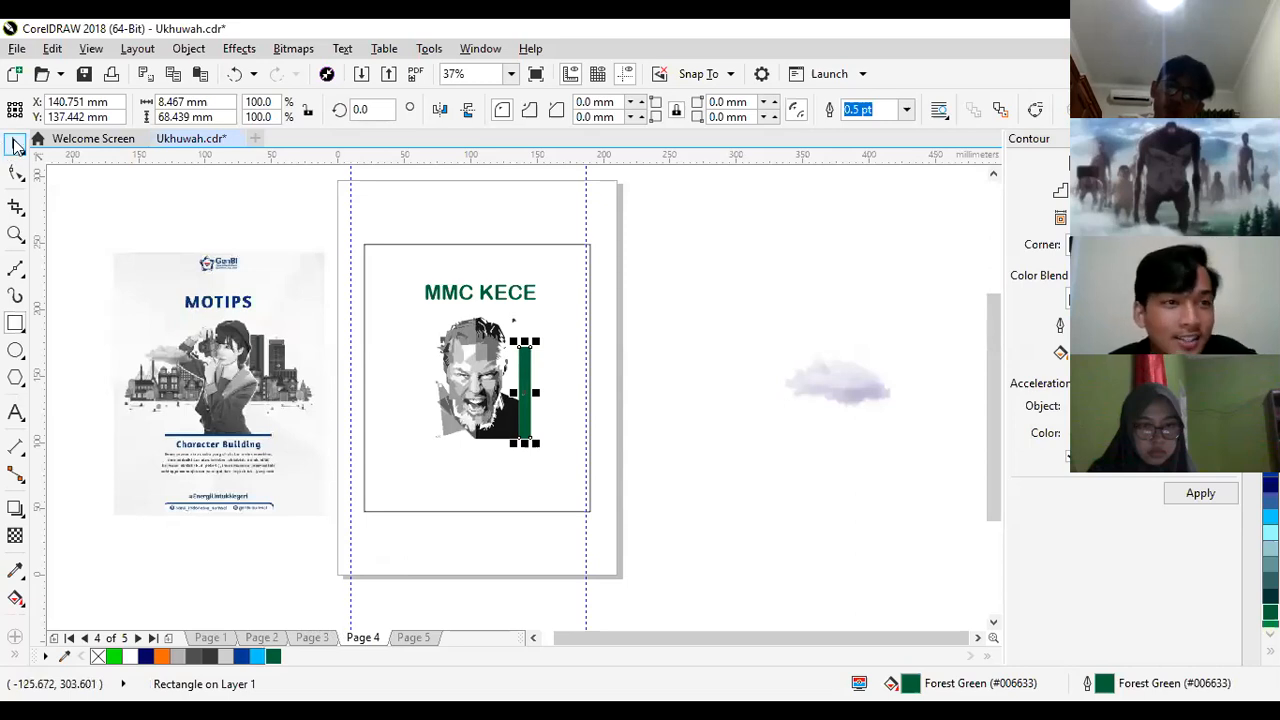
pyautogui.click(689, 395)
# - Narrow the green bar to about 4.2 mm and lower its top edge to make it about 49 mm tall
pyautogui.press('z')
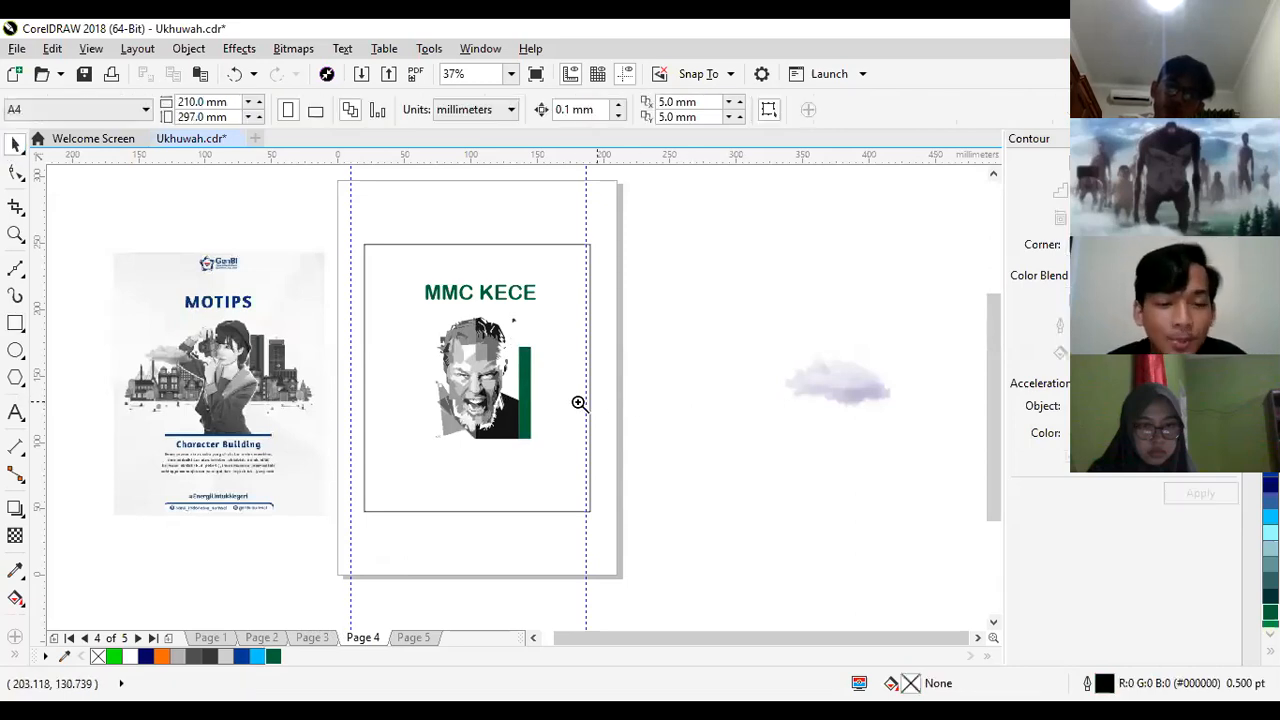
pyautogui.click(536, 398)
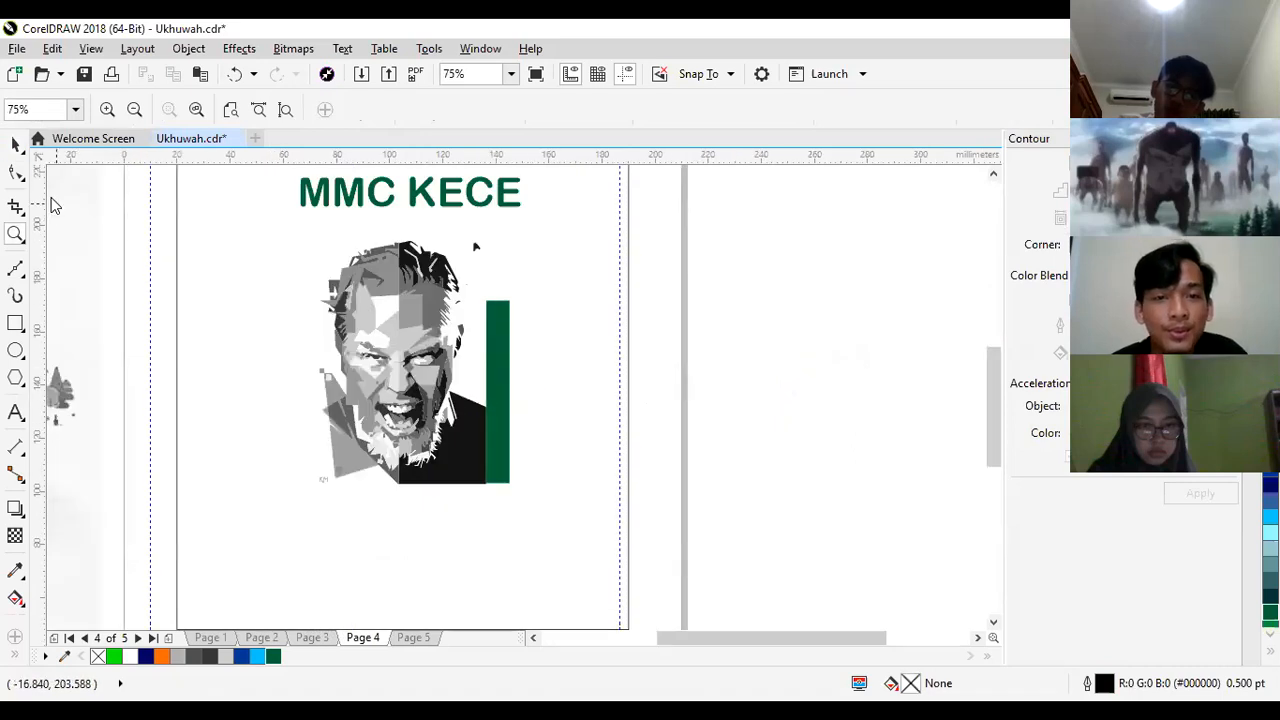
pyautogui.click(489, 360)
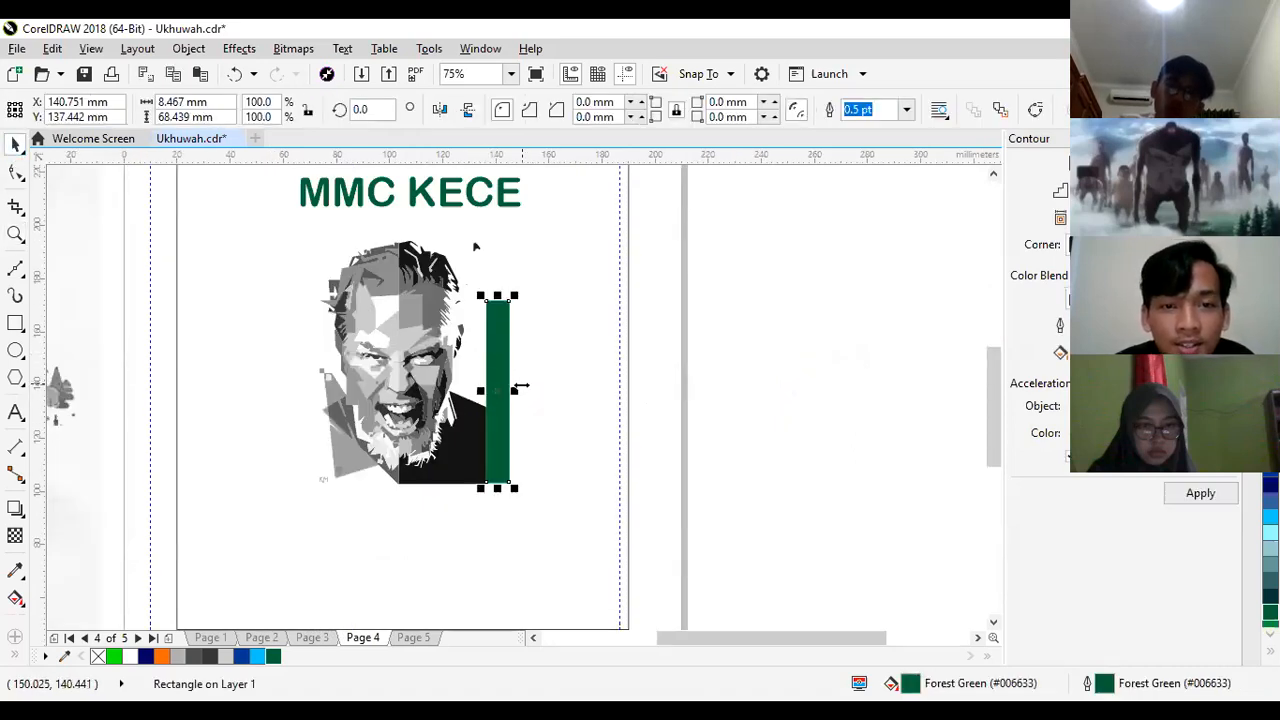
pyautogui.moveTo(519, 389); pyautogui.dragTo(511, 398)
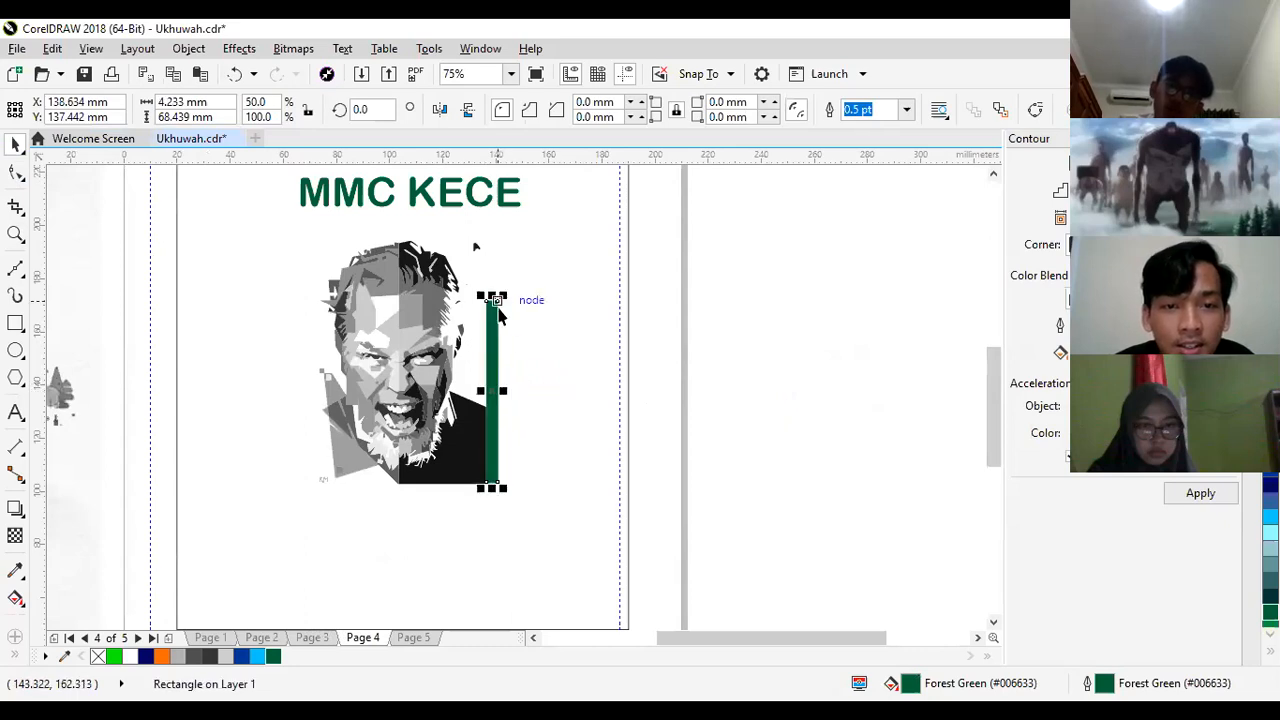
pyautogui.moveTo(498, 305); pyautogui.dragTo(498, 349)
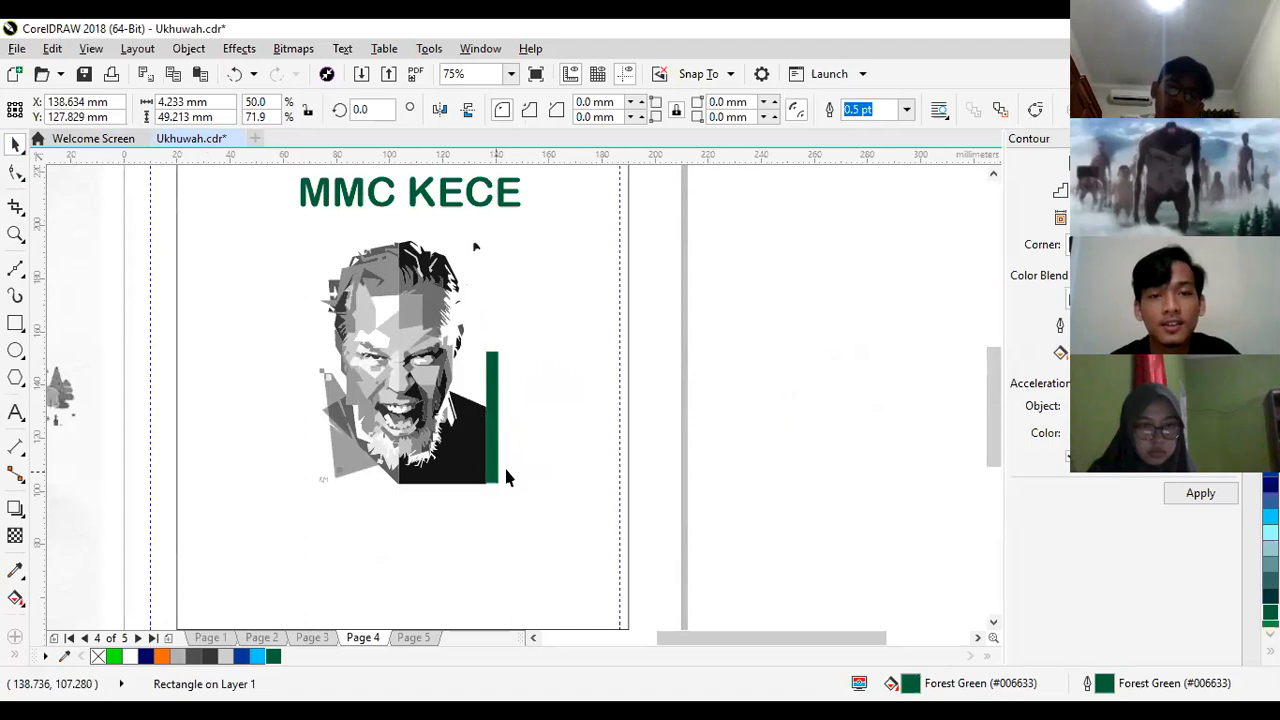
# - Duplicate the green bar slightly to its right, shorten the copy to about 38 mm, and give it a Sky Blue fill without outline
pyautogui.moveTo(491, 428)
pyautogui.mouseDown()
pyautogui.moveTo(508, 443)
pyautogui.moveTo(503, 427)
pyautogui.mouseUp()
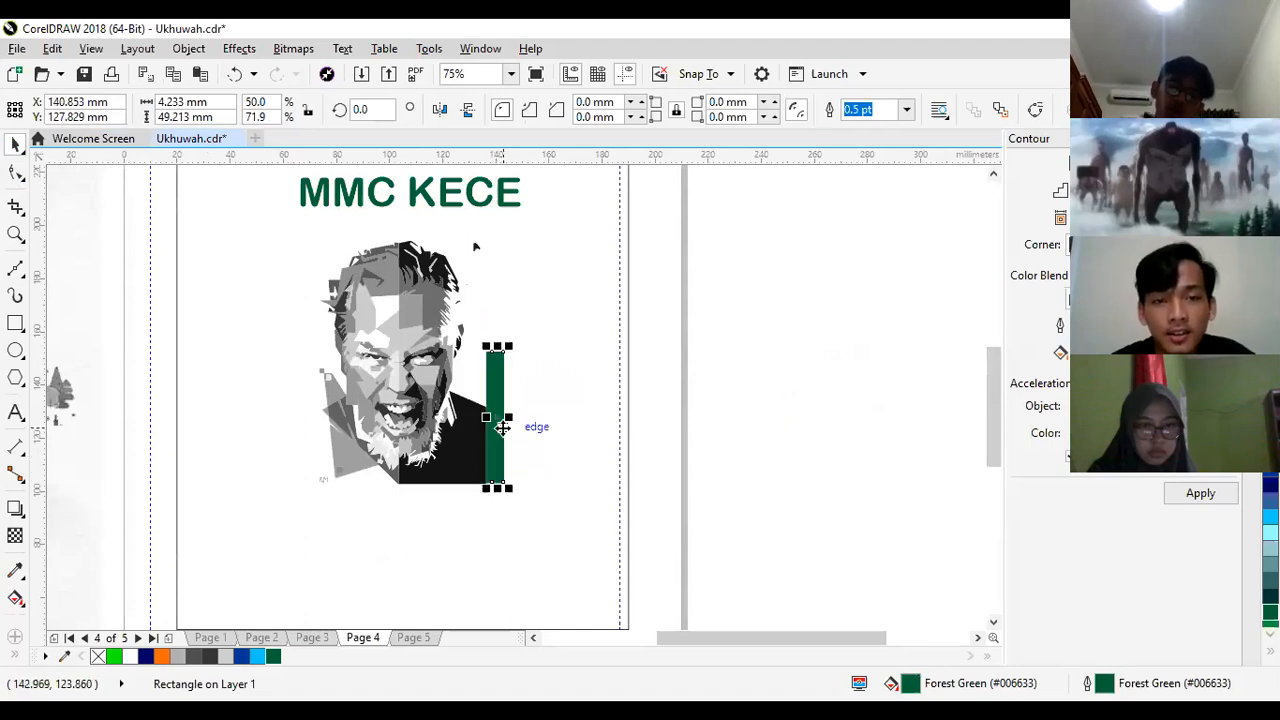
pyautogui.moveTo(498, 347); pyautogui.dragTo(498, 375)
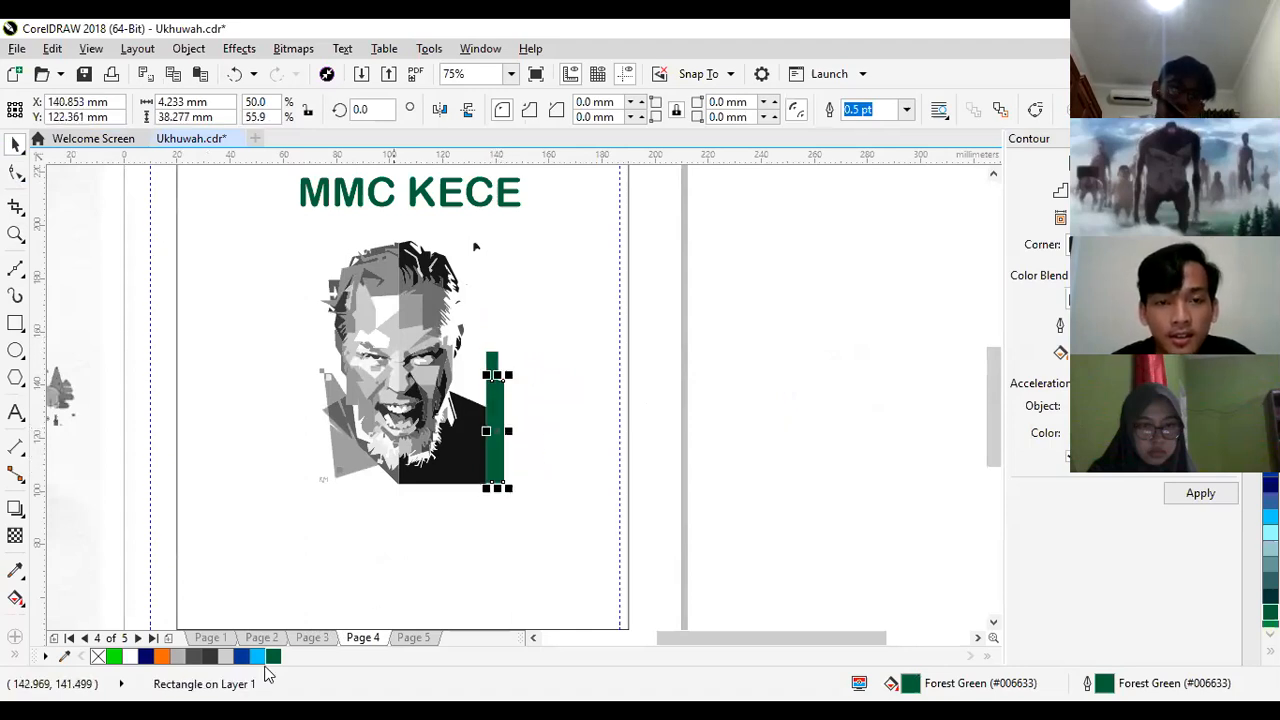
pyautogui.click(257, 657)
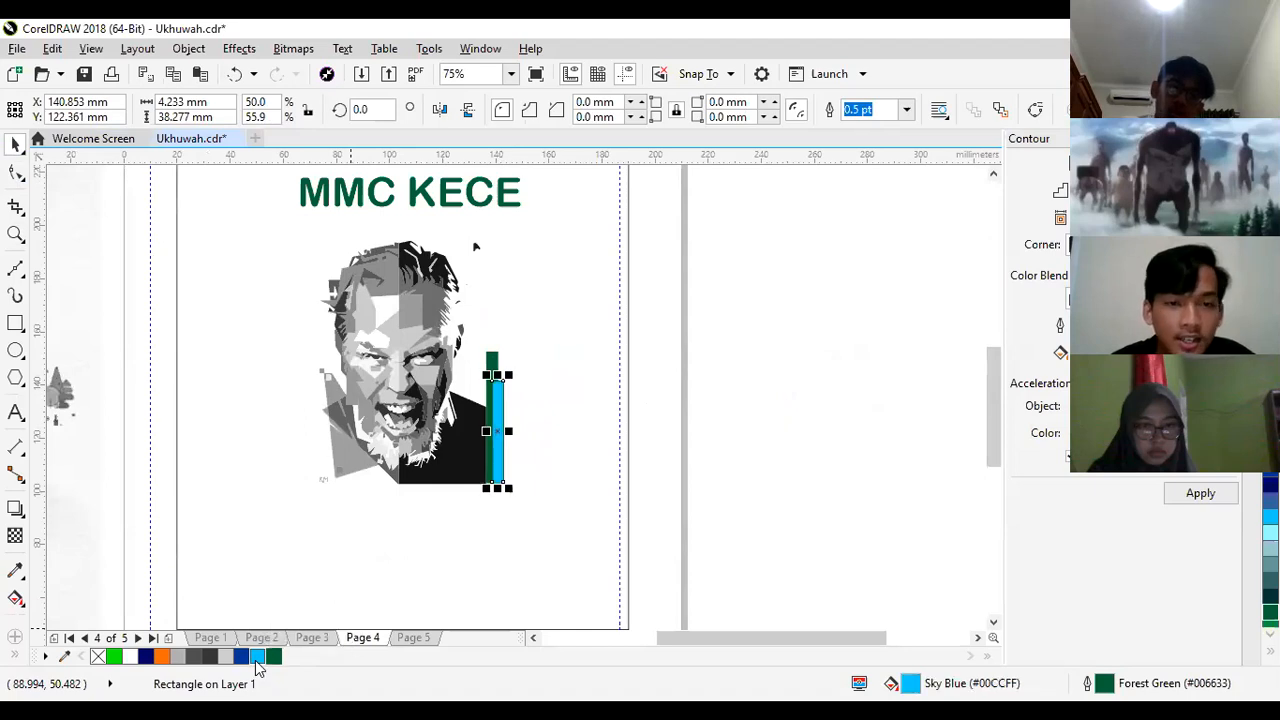
pyautogui.rightClick(97, 657)
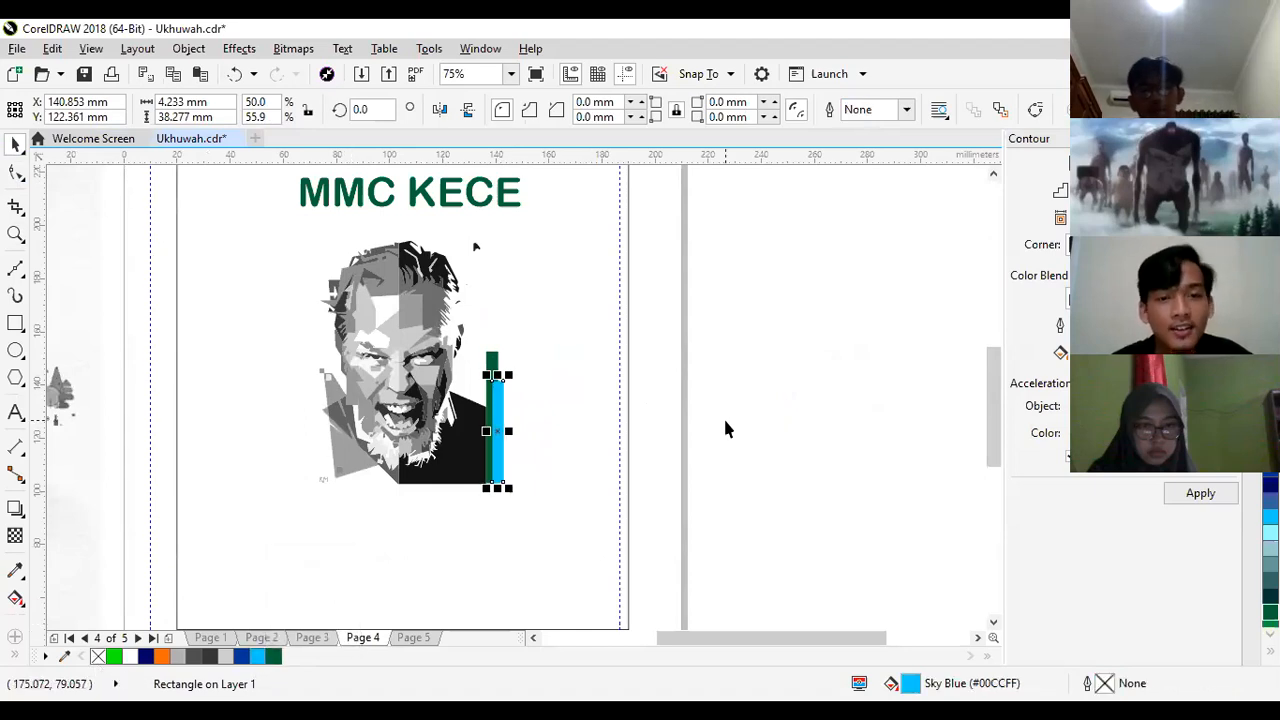
pyautogui.click(725, 418)
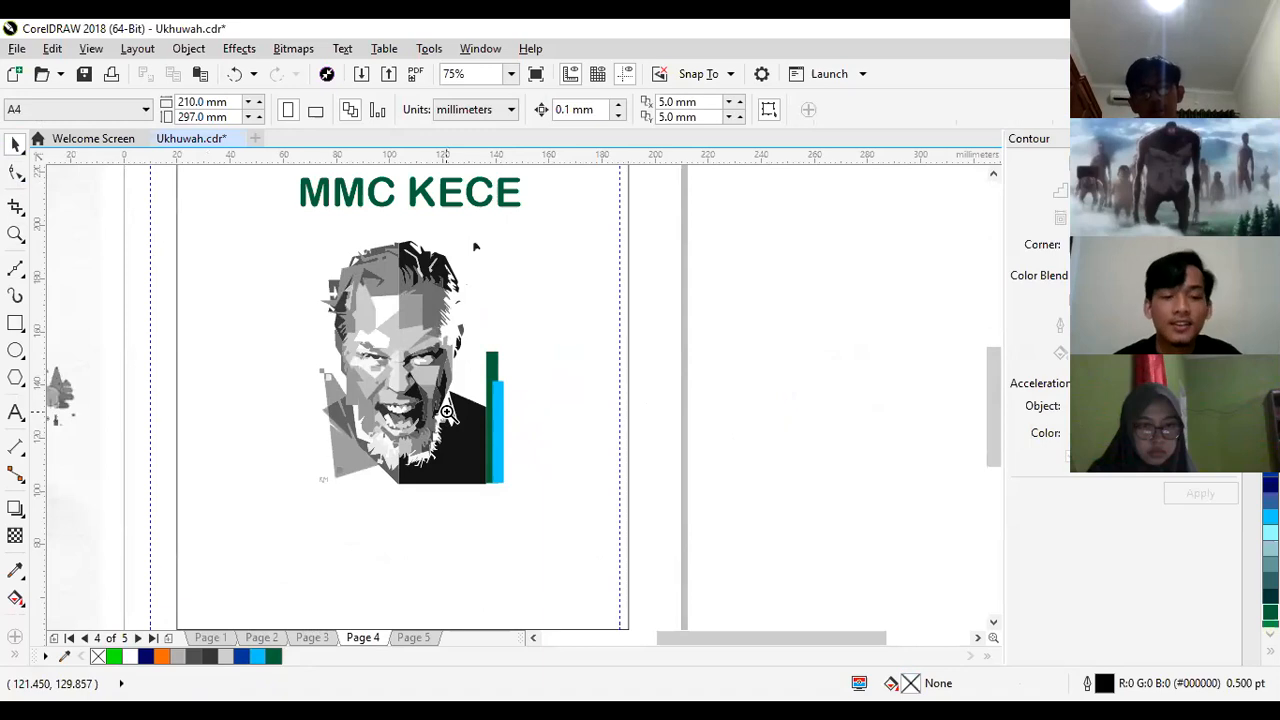
# - Duplicate the sky blue bar slightly to its right and shorten the copy to about 33 mm
pyautogui.scroll(-1, 447, 412)
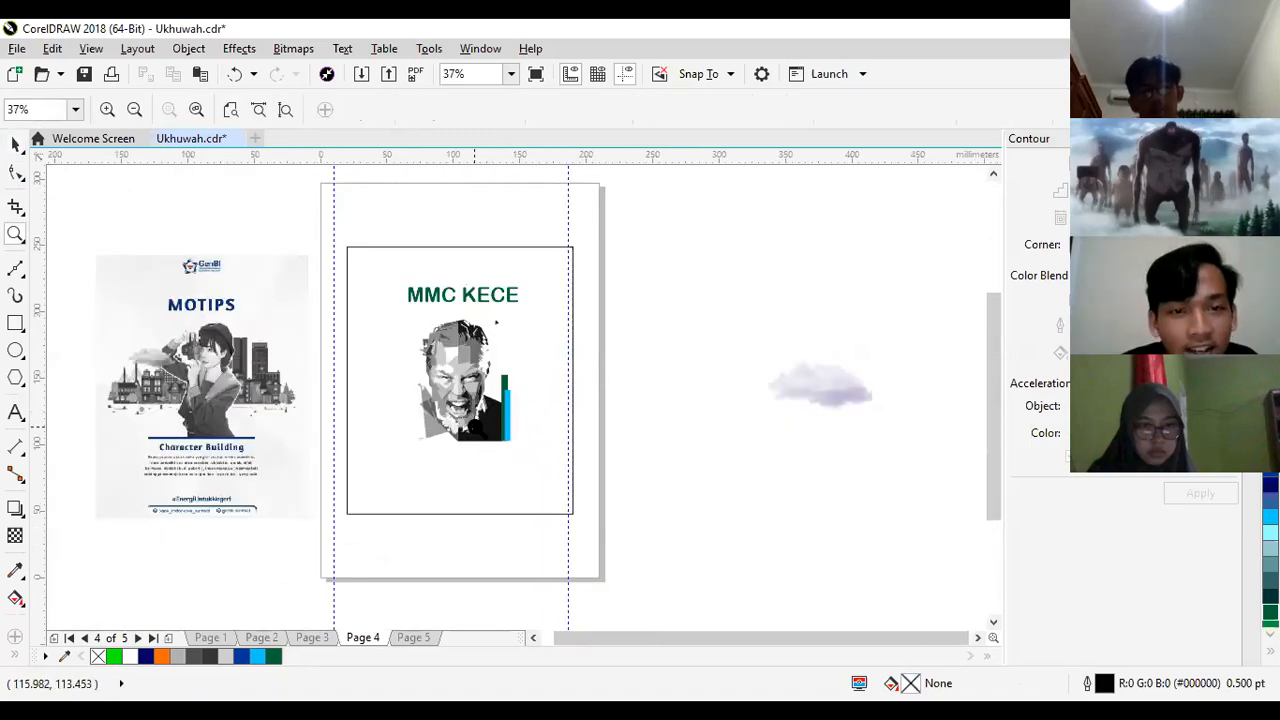
pyautogui.click(475, 426)
pyautogui.click(15, 143)
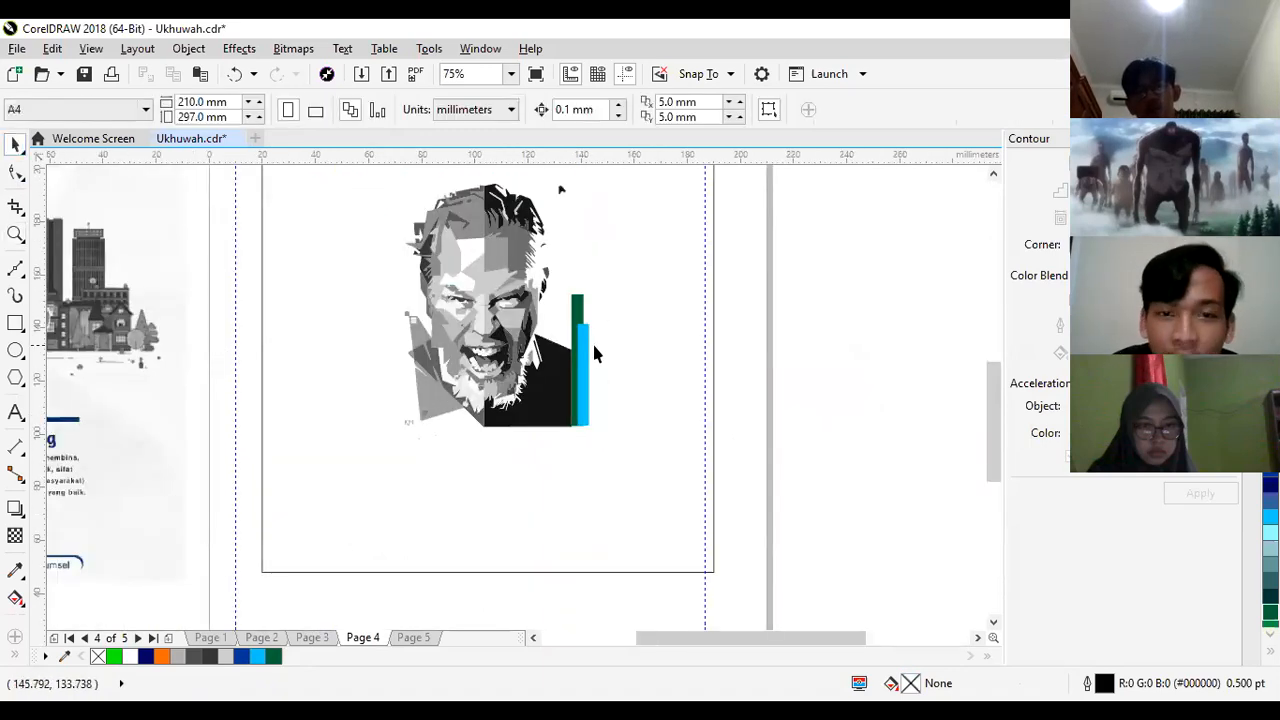
pyautogui.click(587, 355)
pyautogui.moveTo(587, 348); pyautogui.dragTo(600, 327)
pyautogui.press('Right')
# - Try 30% Black, Orange and yellow (#FFFF00) fills on the third bar, plus a yellow outline that is removed again
pyautogui.click(176, 660)
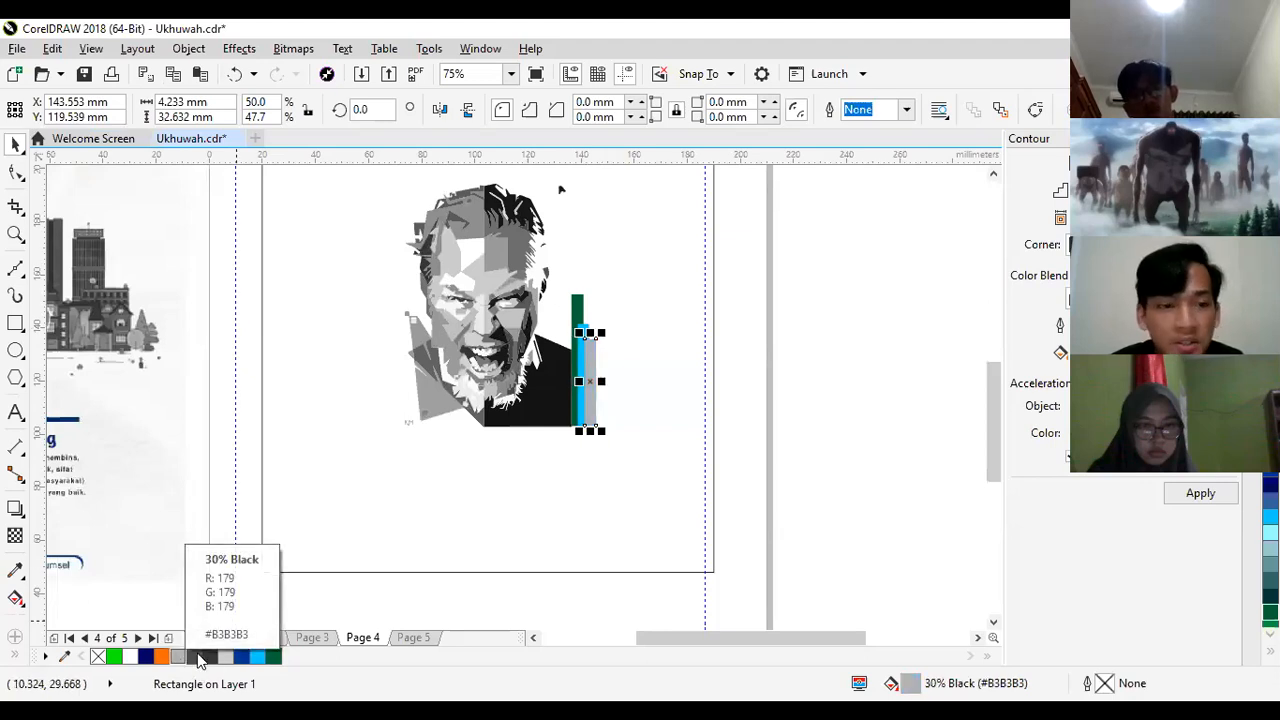
pyautogui.click(163, 660)
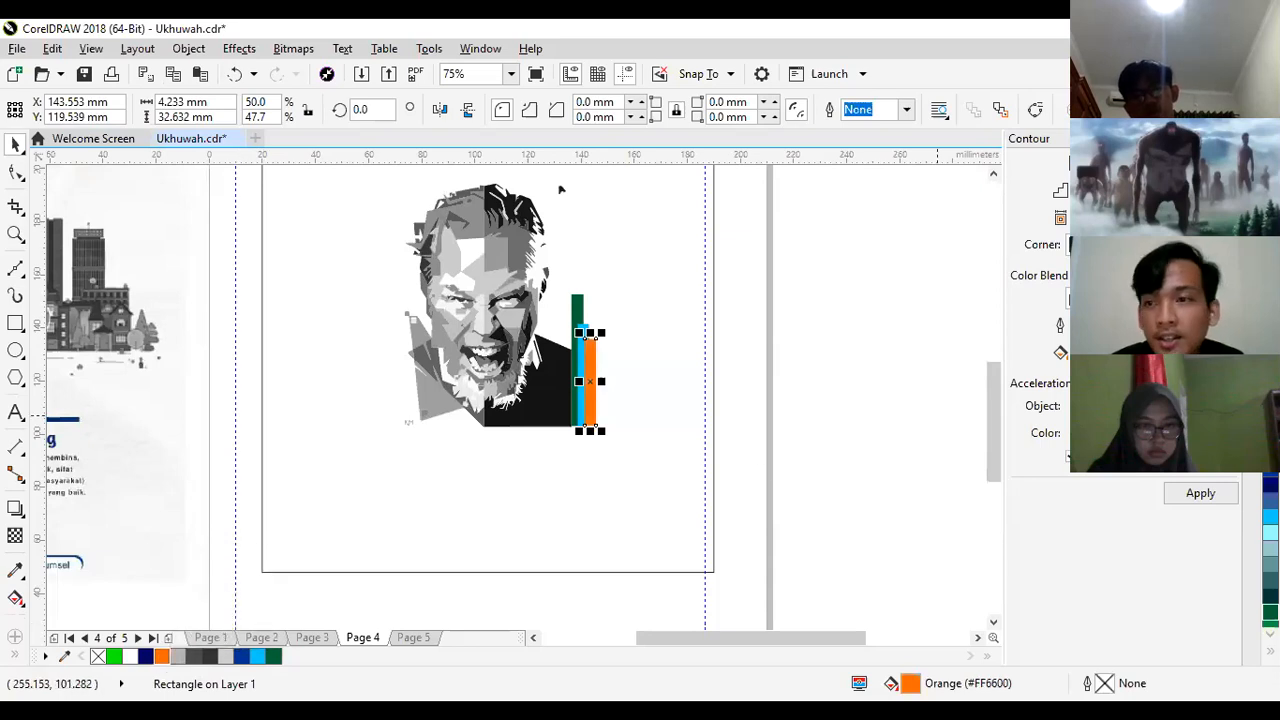
pyautogui.click(1270, 296)
pyautogui.rightClick(1270, 296)
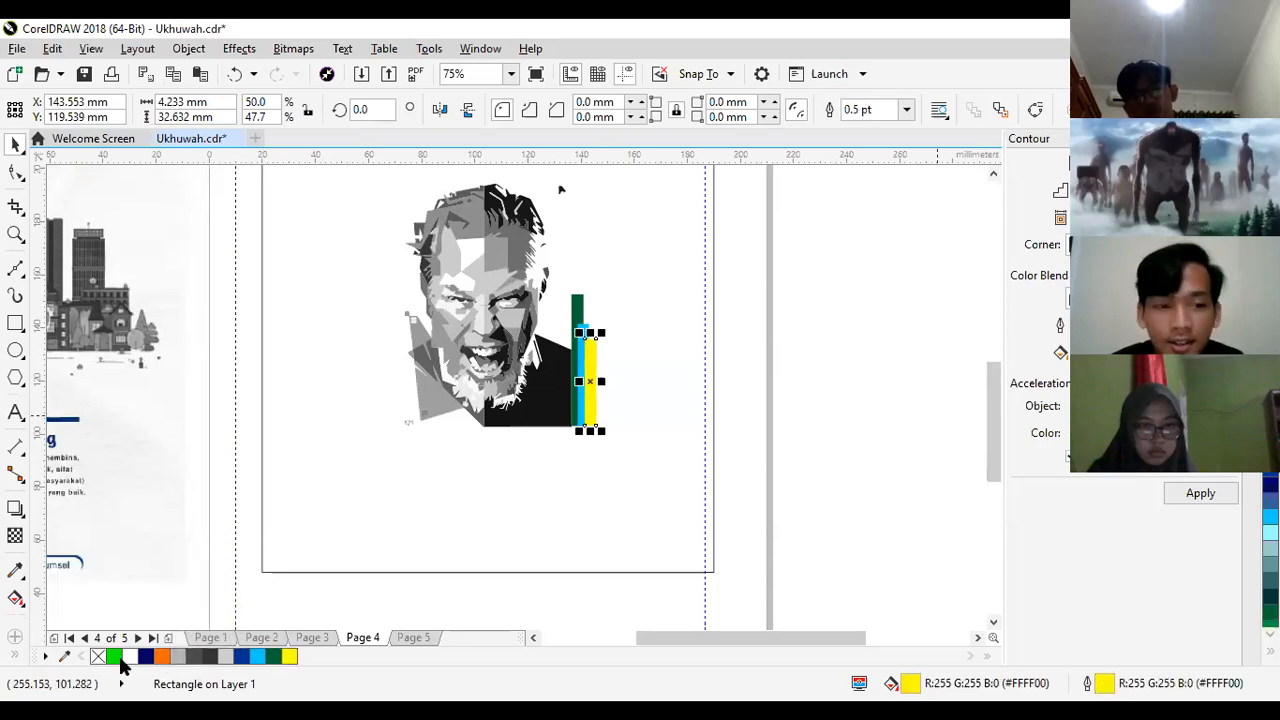
pyautogui.rightClick(99, 657)
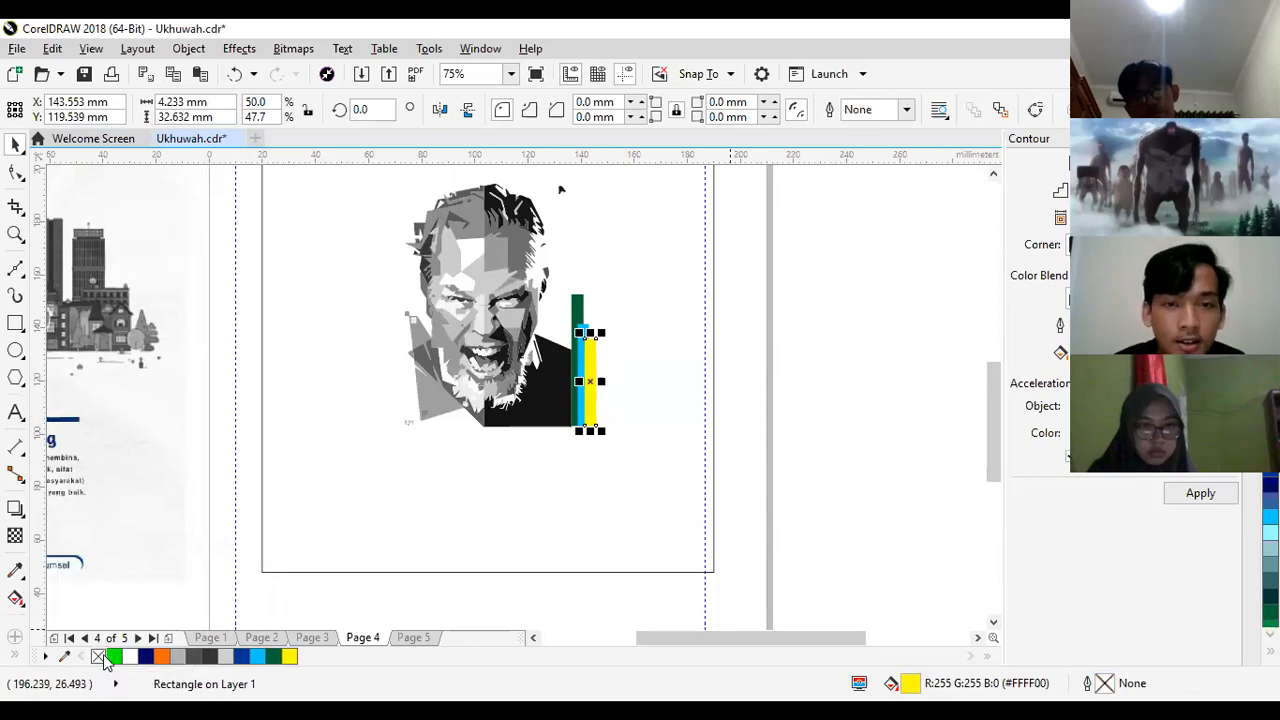
# - Fill the third, shortest bar with bright green and deselect it
pyautogui.click(113, 657)
pyautogui.press('Escape')
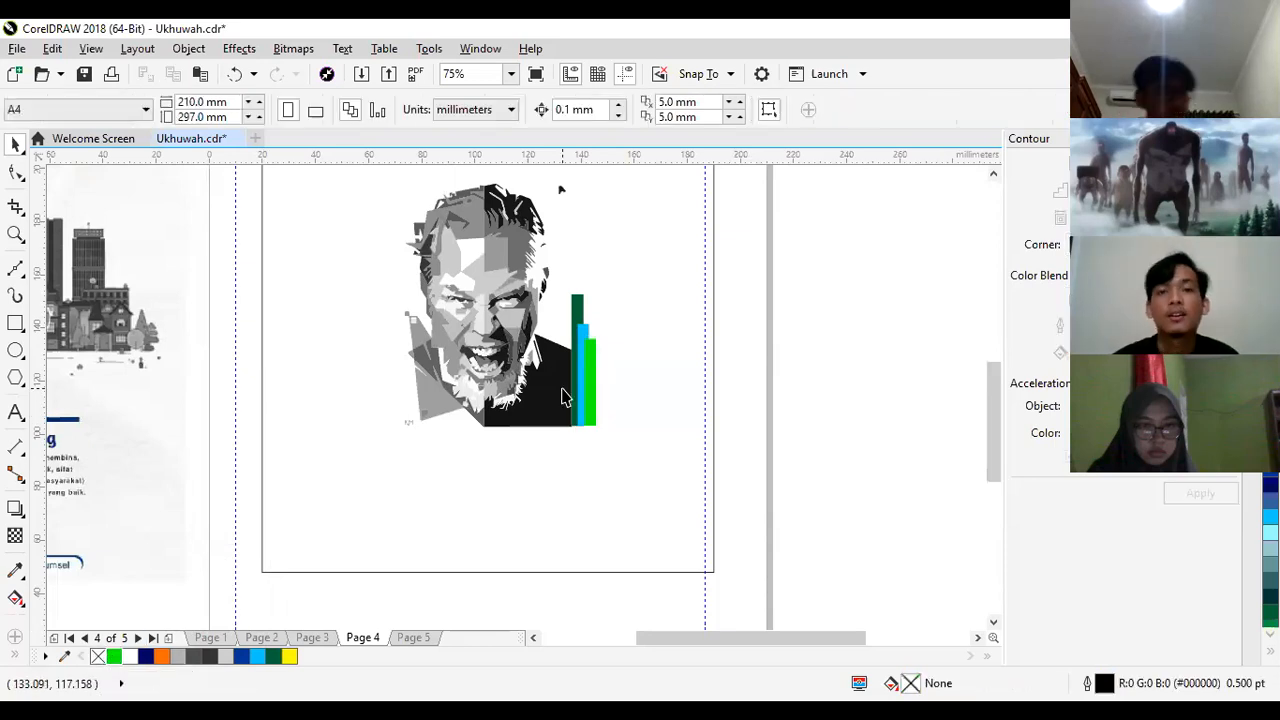
# - Add the artistic text "MMC 2020 Kece" in 24 pt Arial below the portrait, inside the poster rectangle
pyautogui.press('z')
pyautogui.rightClick(560, 189)
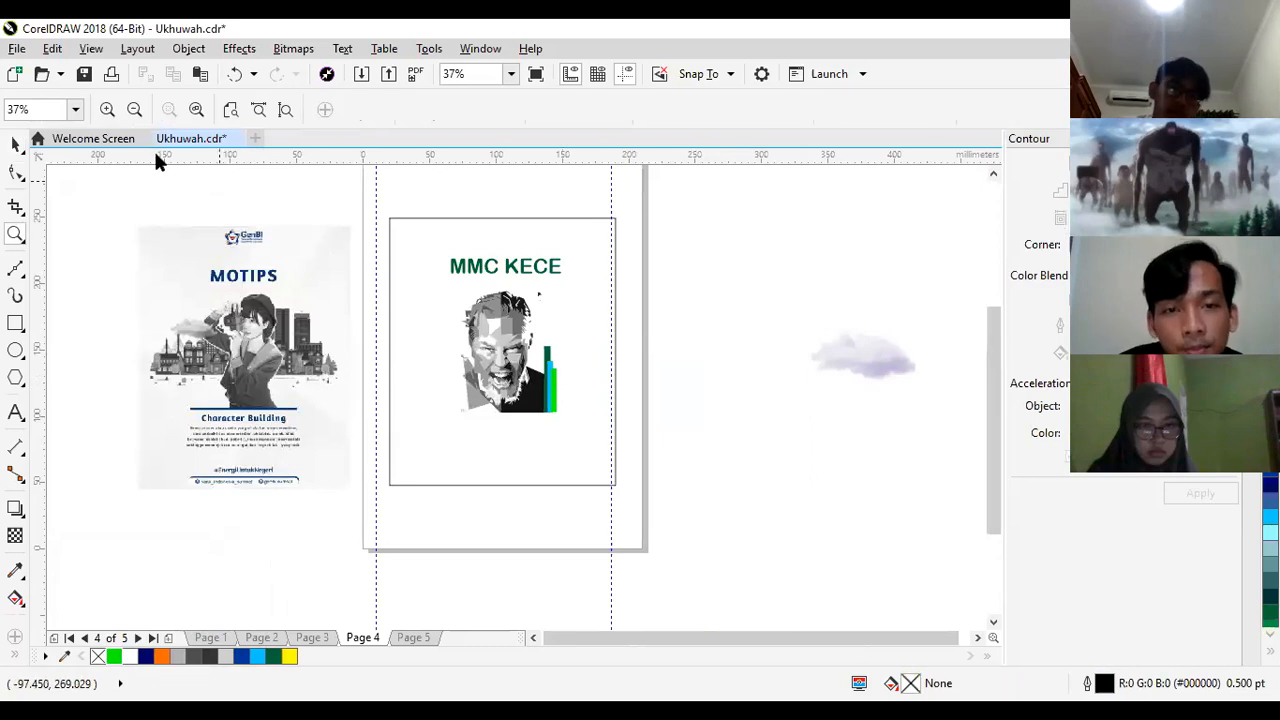
pyautogui.click(15, 146)
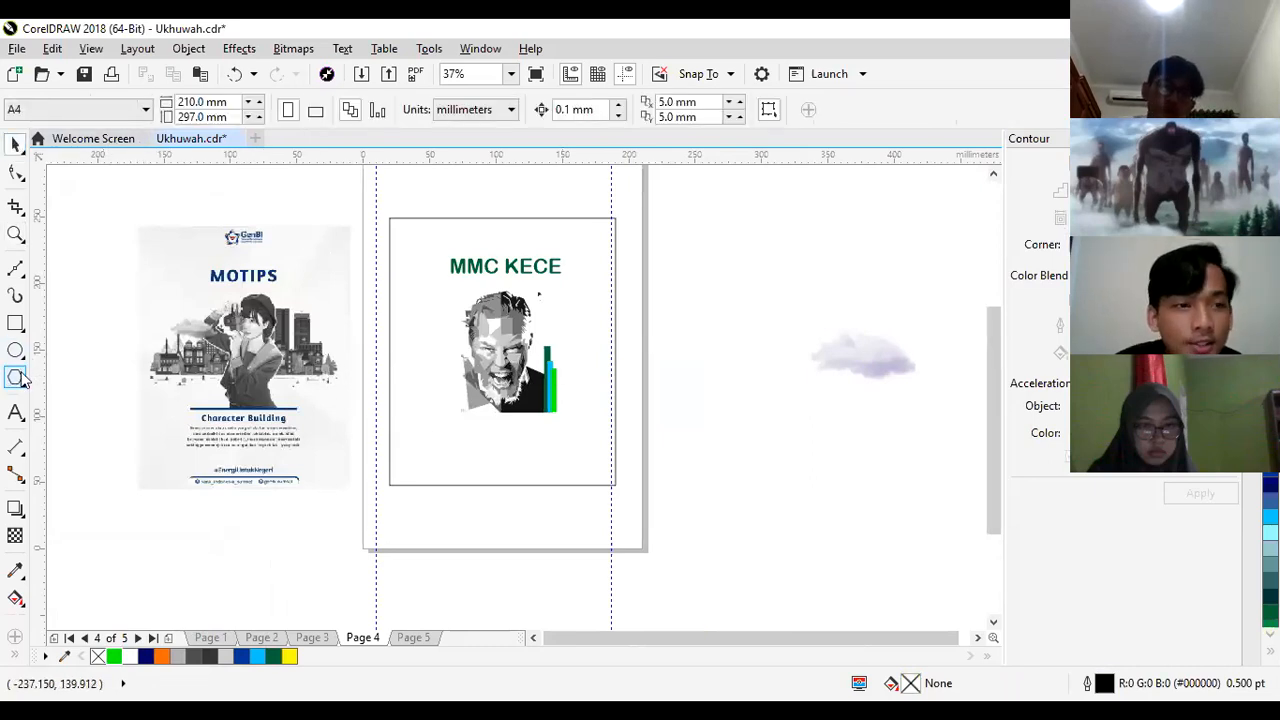
pyautogui.click(17, 412)
pyautogui.click(445, 445)
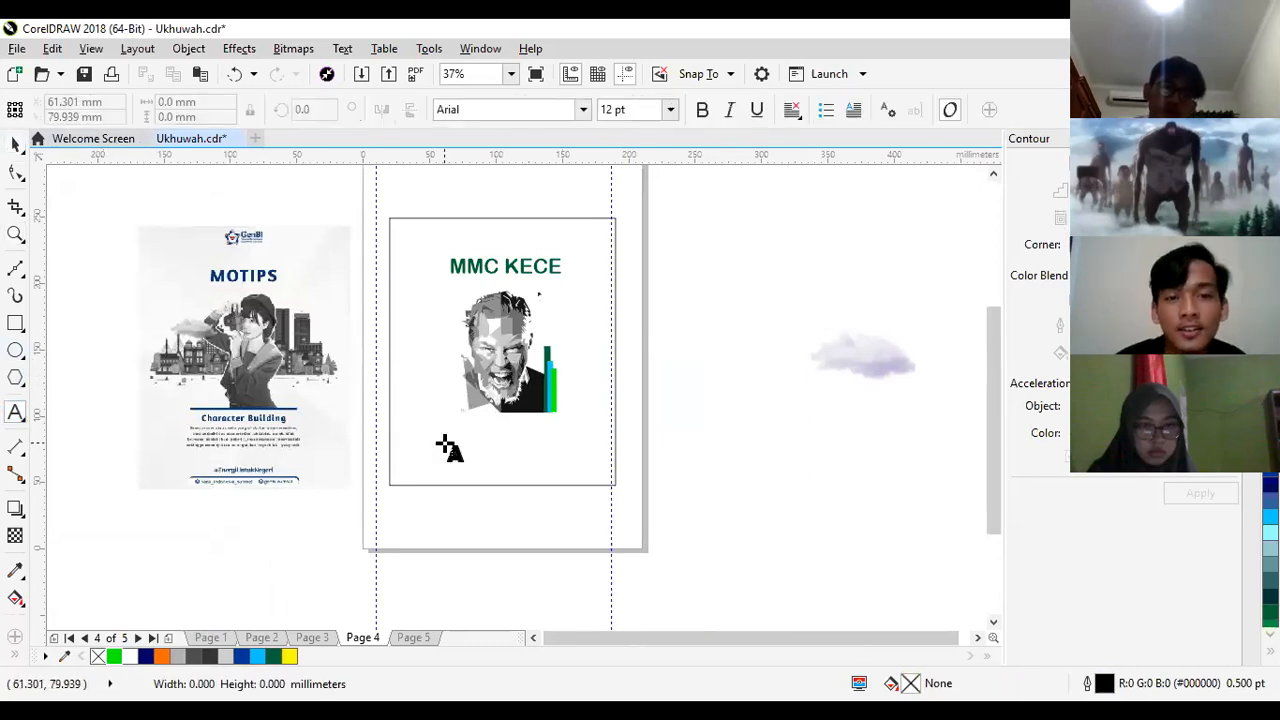
pyautogui.write('MMC 2020 Kece')
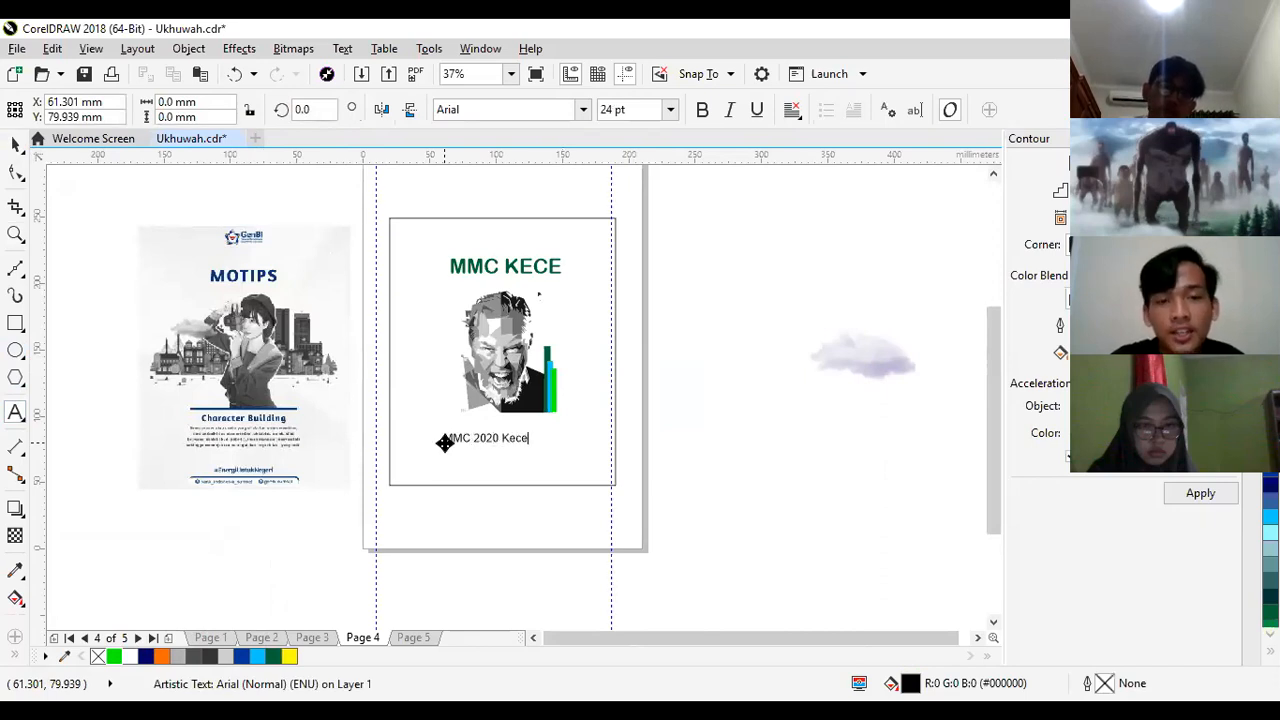
pyautogui.press('Escape')
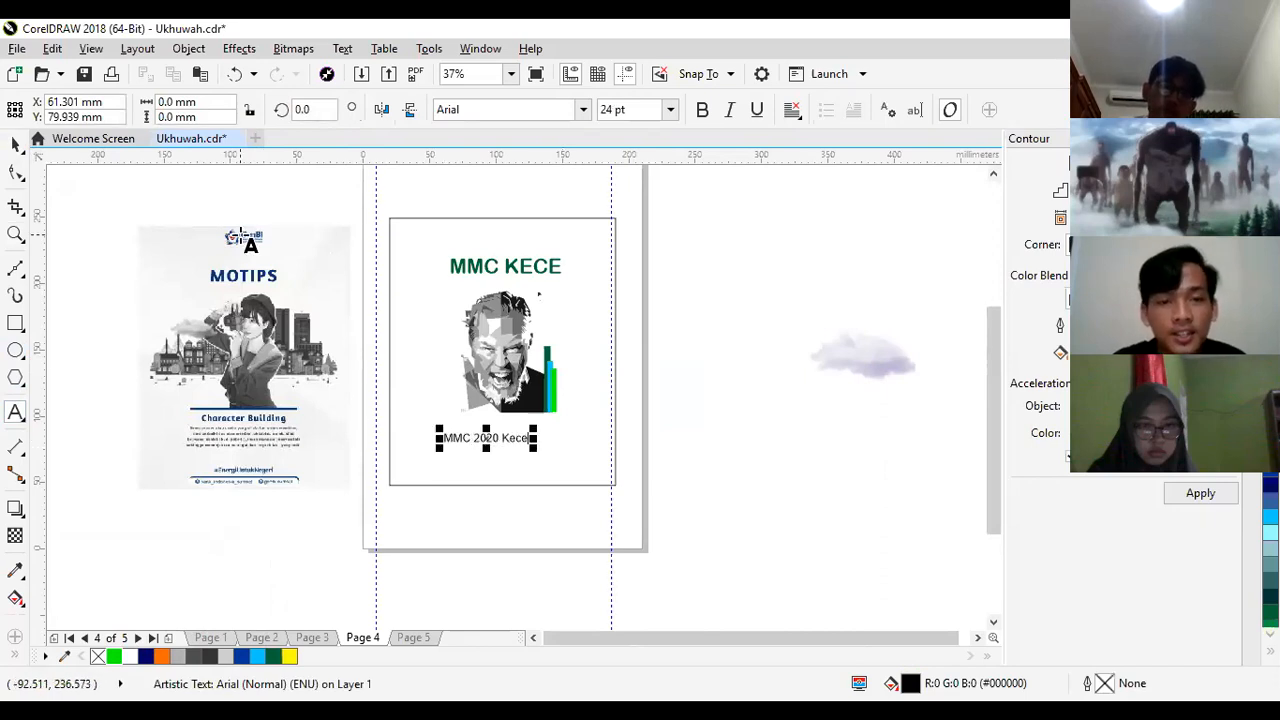
# - Shrink the "MMC 2020 Kece" text to about 20 pt, roughly 52 mm wide, and centre it below the portrait
pyautogui.click(15, 144)
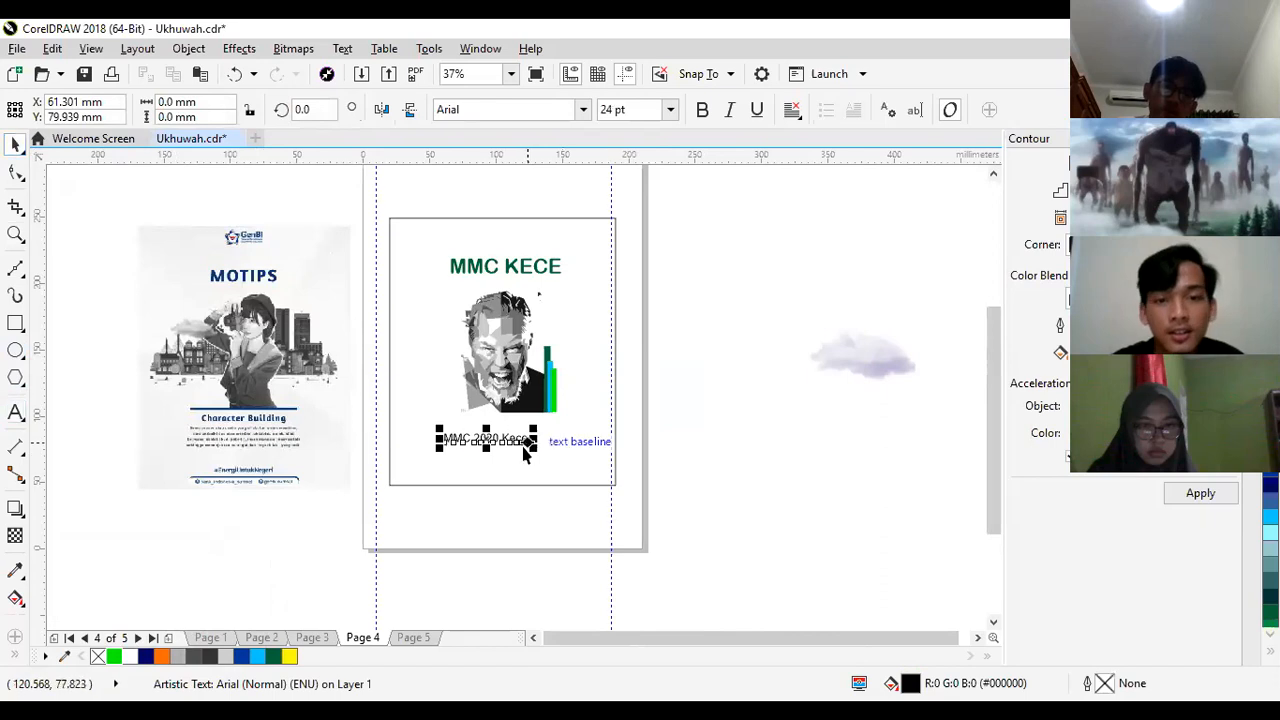
pyautogui.moveTo(535, 453); pyautogui.dragTo(506, 451)
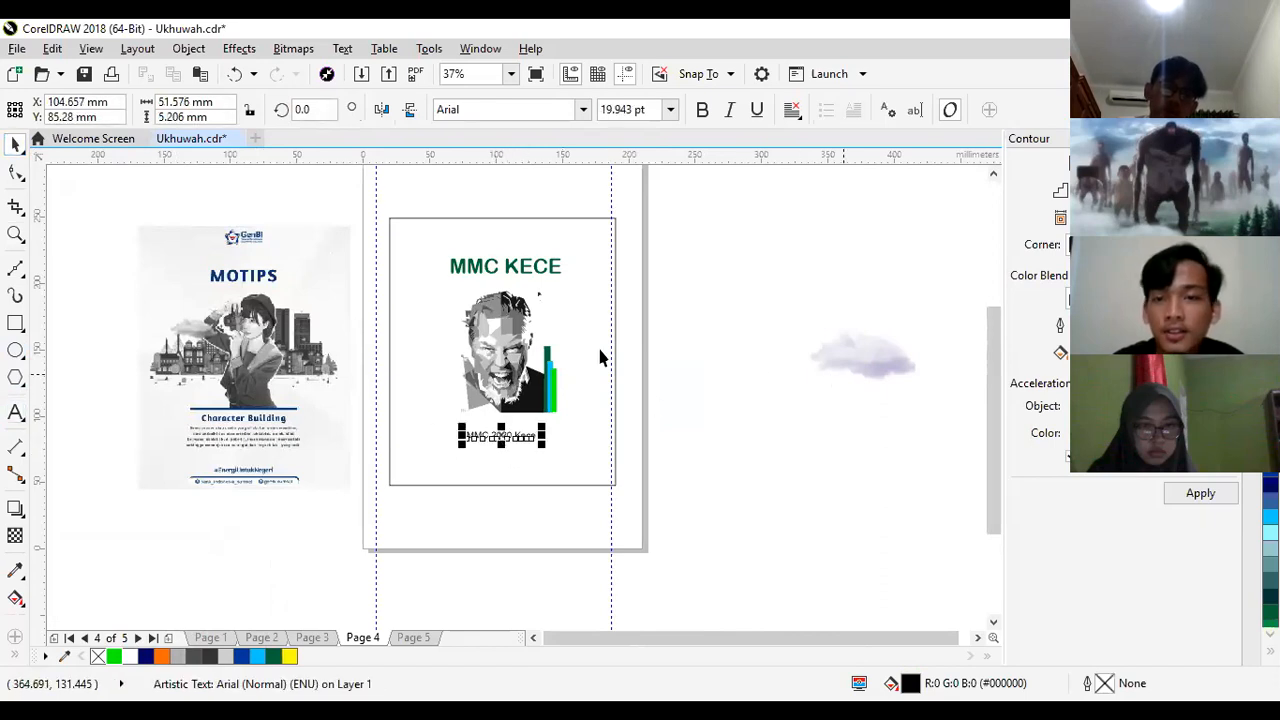
pyautogui.click(779, 432)
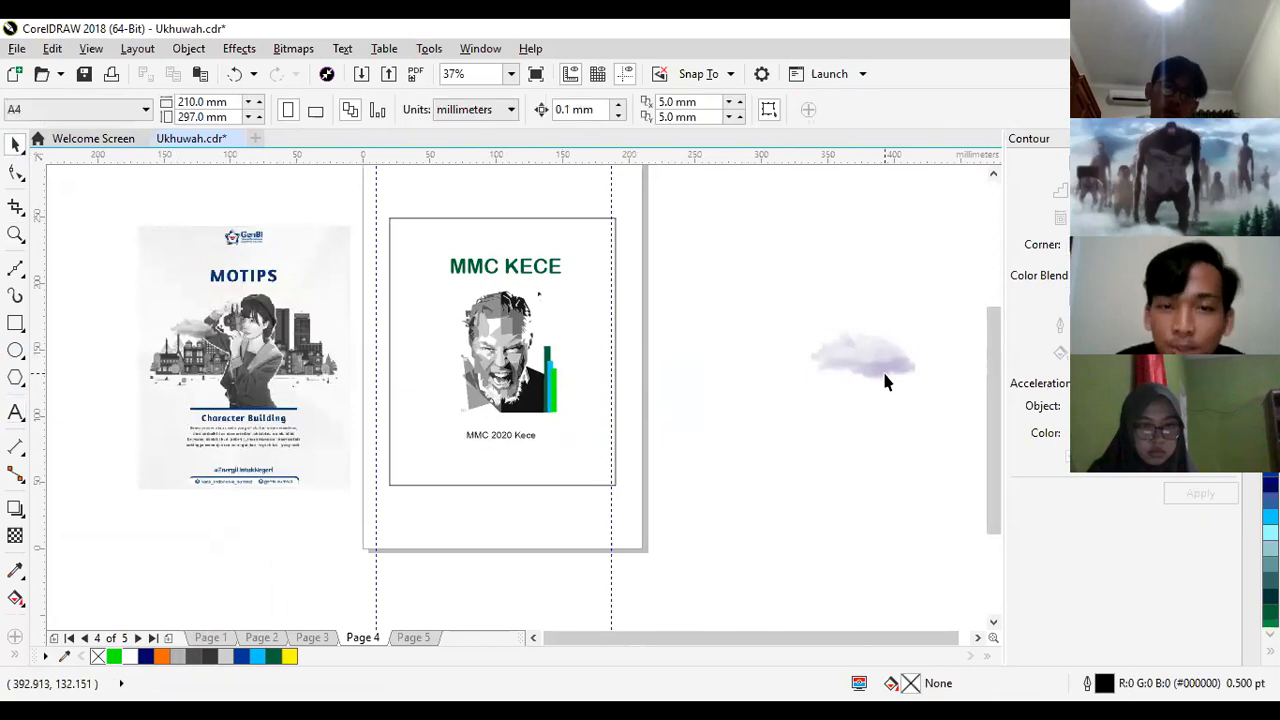
# - Bring the cloud image closer to the page and fill the "MMC 2020 Kece" text with the title's dark green
pyautogui.moveTo(884, 381); pyautogui.dragTo(724, 394)
pyautogui.click(491, 440)
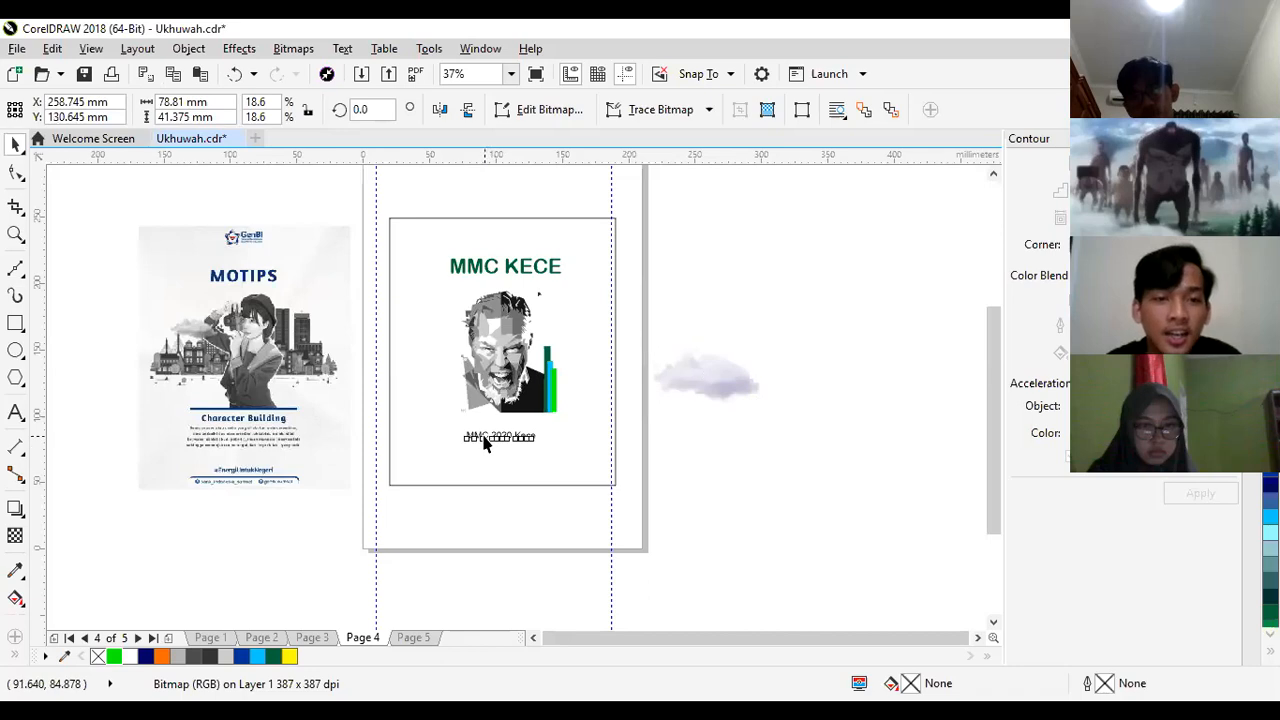
pyautogui.click(273, 656)
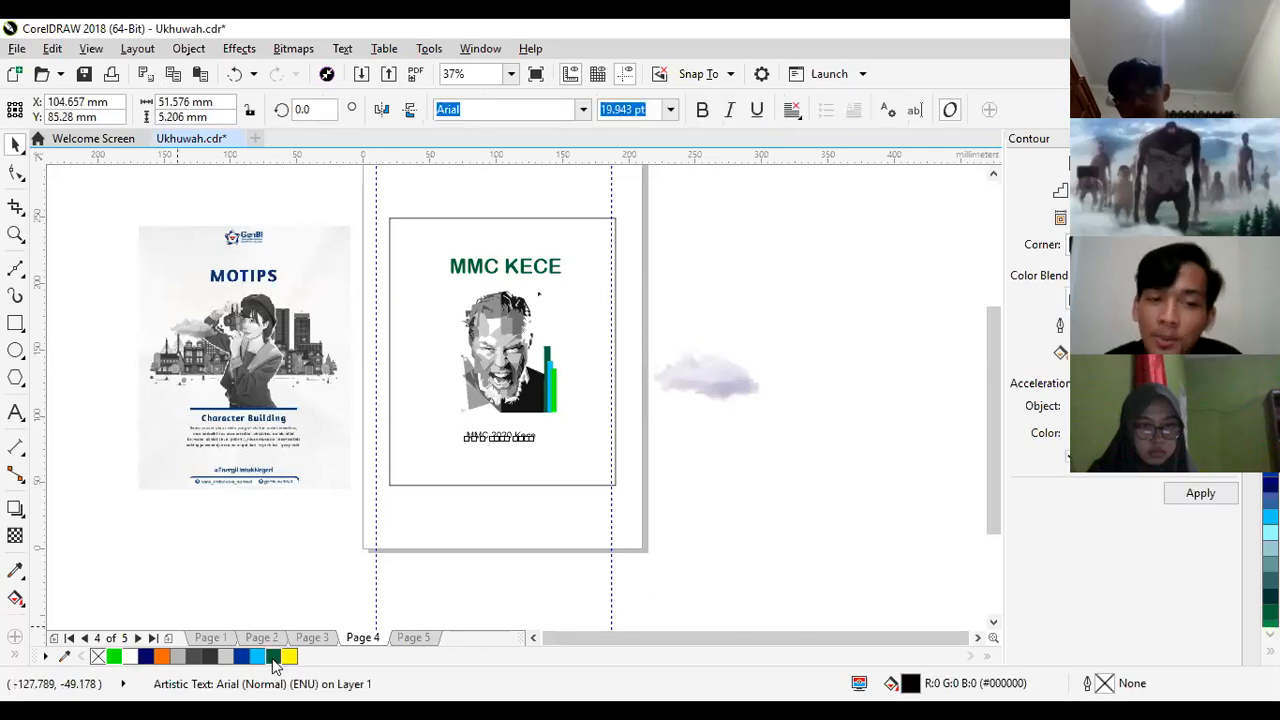
pyautogui.click(686, 473)
# - Scale the cloud image down to about 48 mm wide and place it inside the poster, left of the portrait's head
pyautogui.click(695, 382)
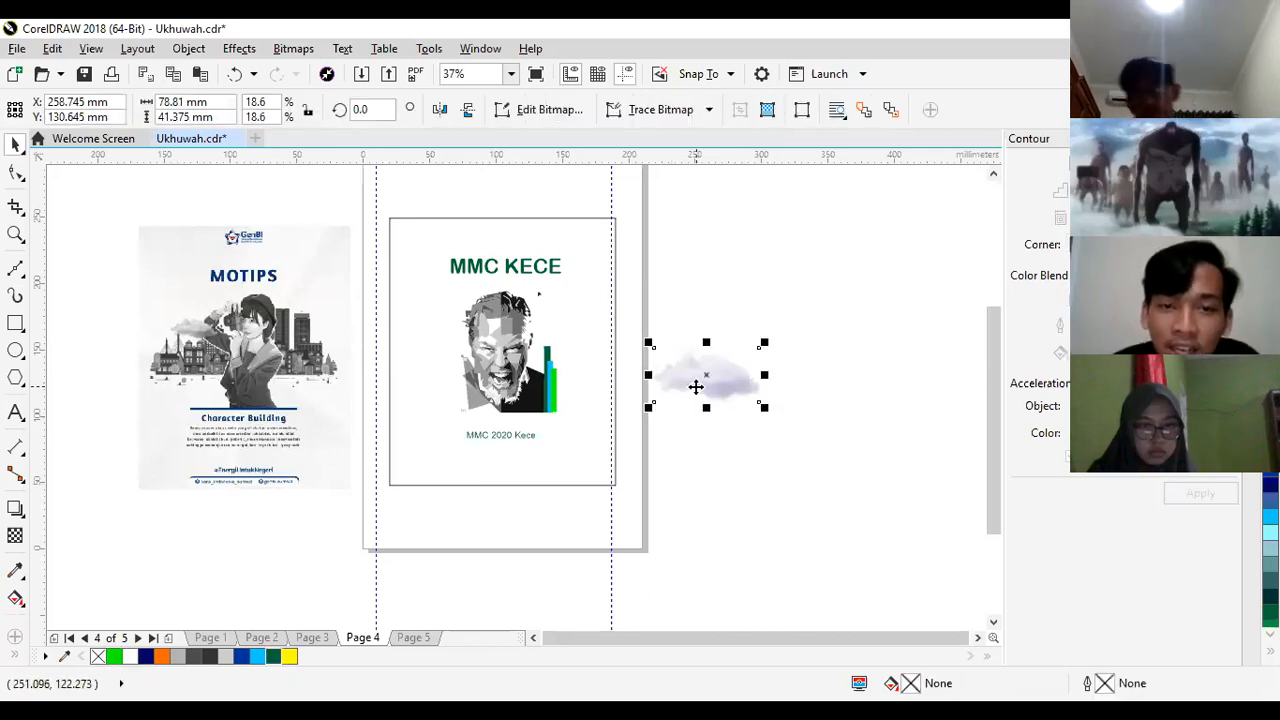
pyautogui.moveTo(766, 406); pyautogui.dragTo(466, 350)
pyautogui.press('Right')
pyautogui.press('Right')
pyautogui.press('Right')
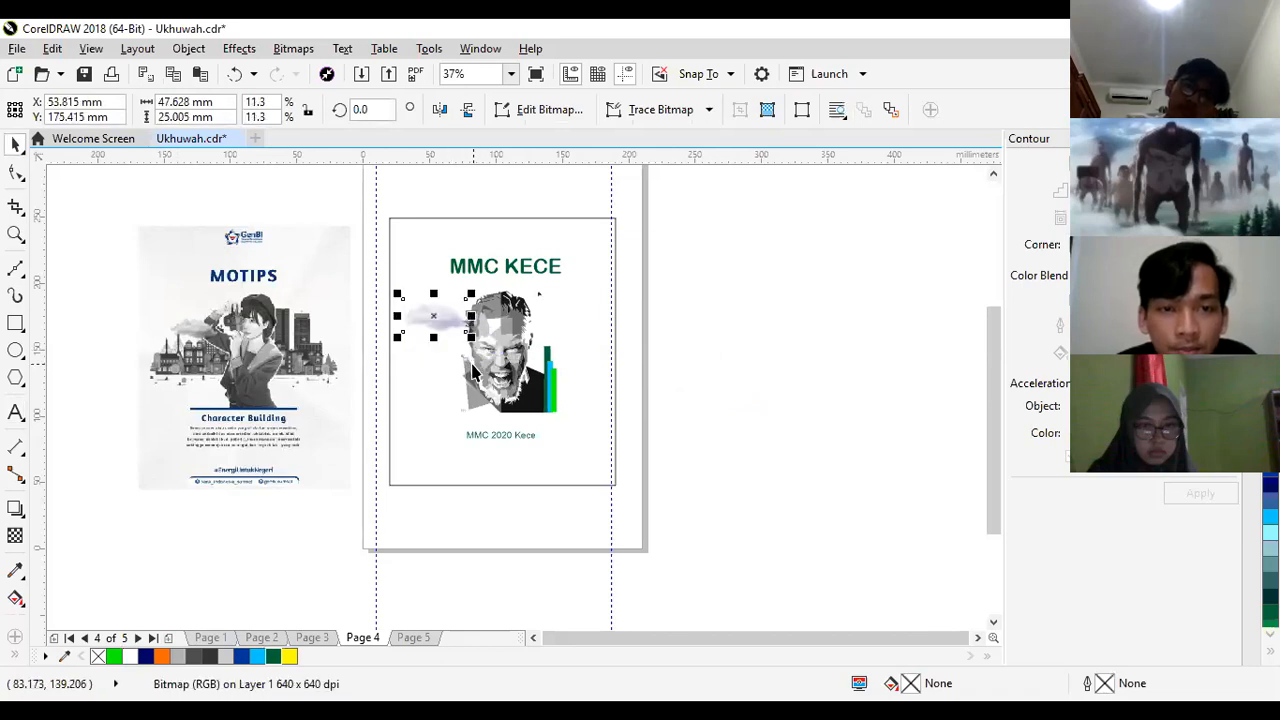
# - Reposition the cloud against the left side of the portrait's forehead, centred at about X 66 mm, Y 168 mm, and deselect it
pyautogui.moveTo(459, 337); pyautogui.dragTo(470, 396)
pyautogui.click(448, 375)
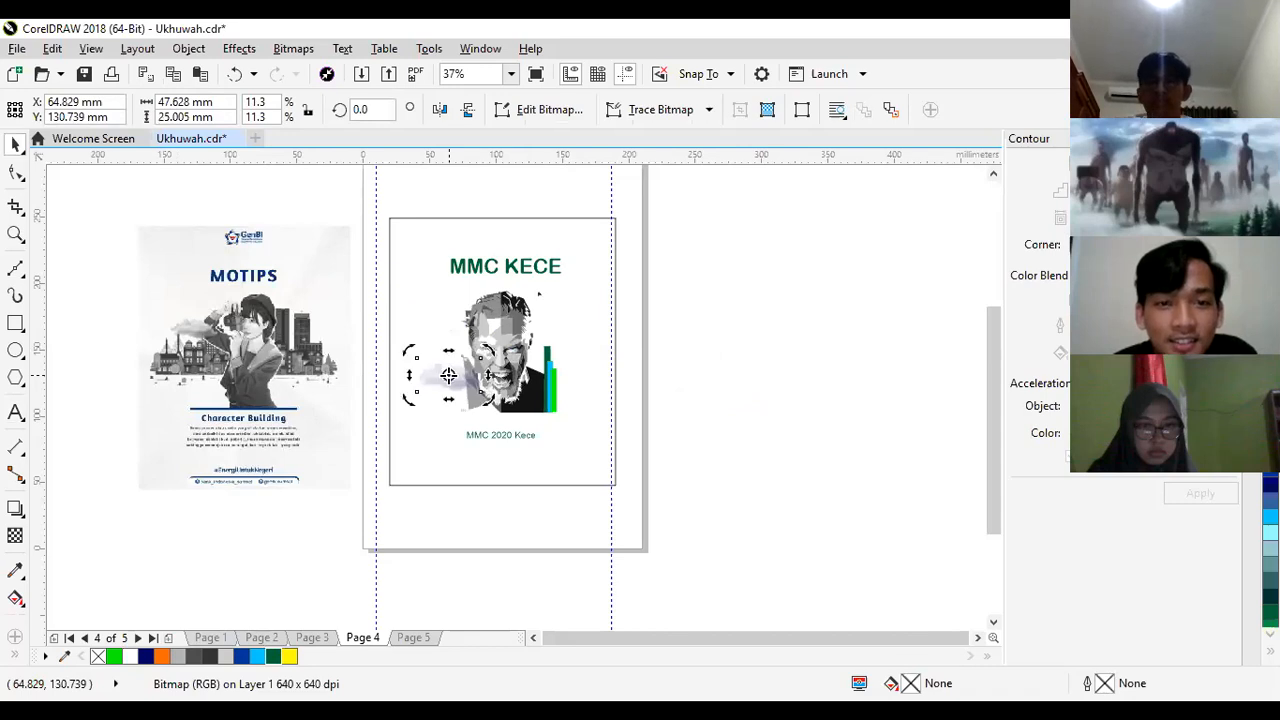
pyautogui.click(448, 367)
pyautogui.moveTo(448, 362); pyautogui.dragTo(450, 309)
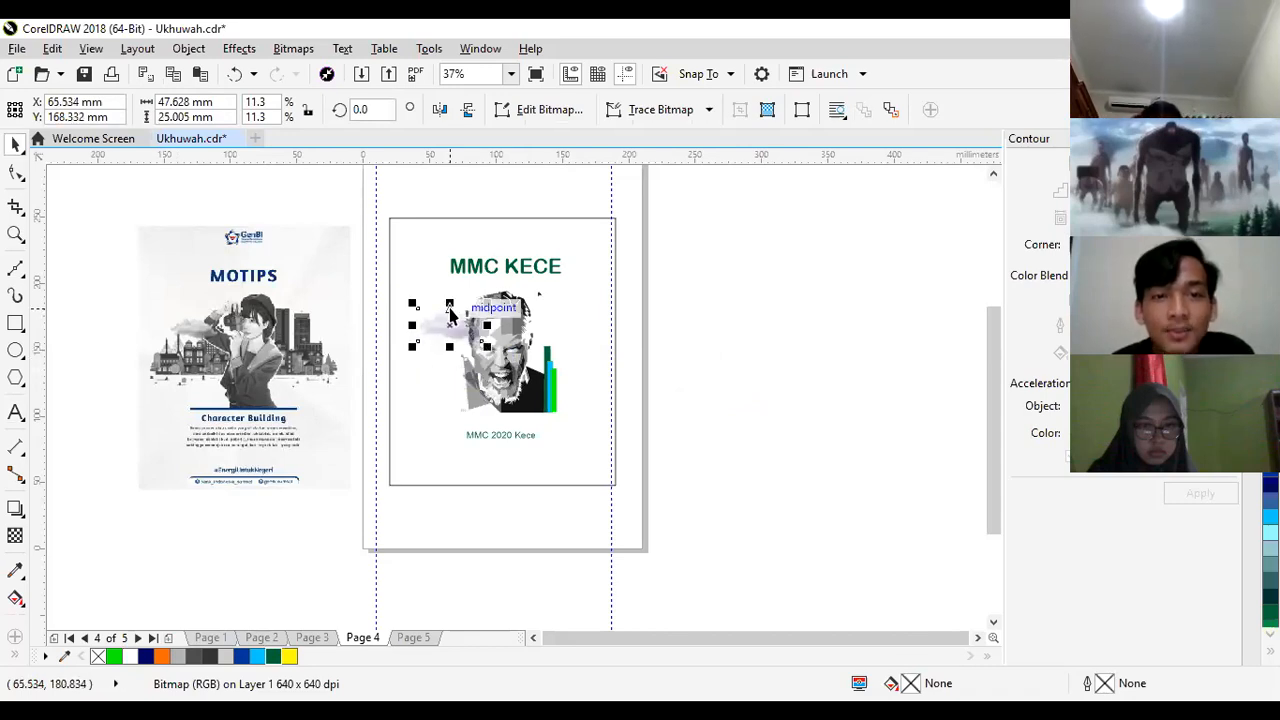
pyautogui.click(745, 307)
# - Examine the MMC KECE poster's cloud, portrait, bars and subtitle up close and beside the MOTIPS reference
pyautogui.press('z')
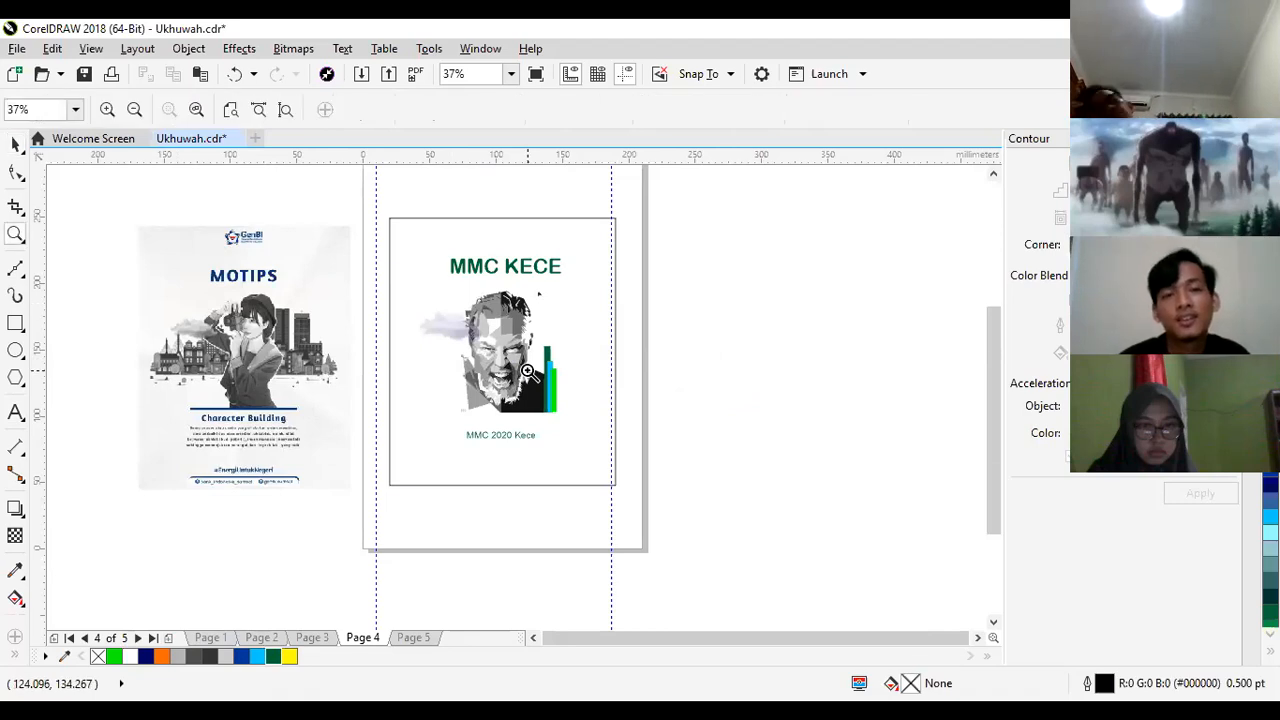
pyautogui.click(528, 372)
pyautogui.rightClick(528, 372)
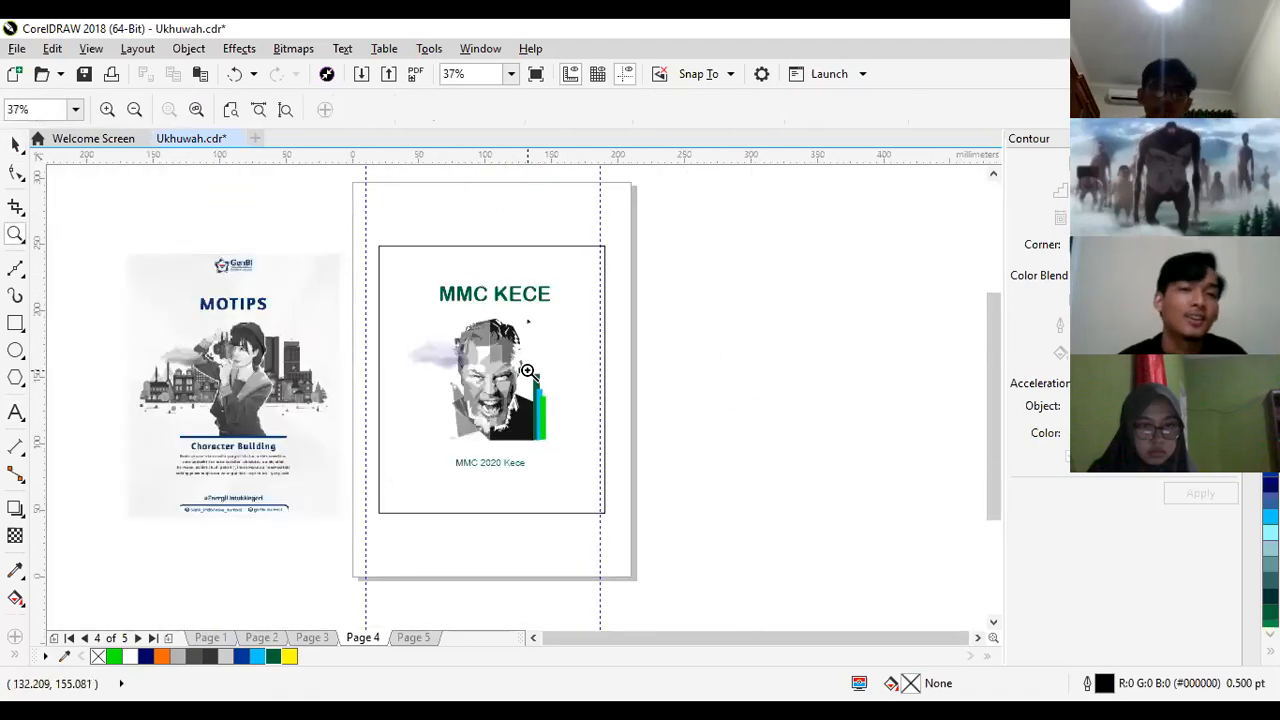
pyautogui.rightClick(527, 372)
pyautogui.click(512, 385)
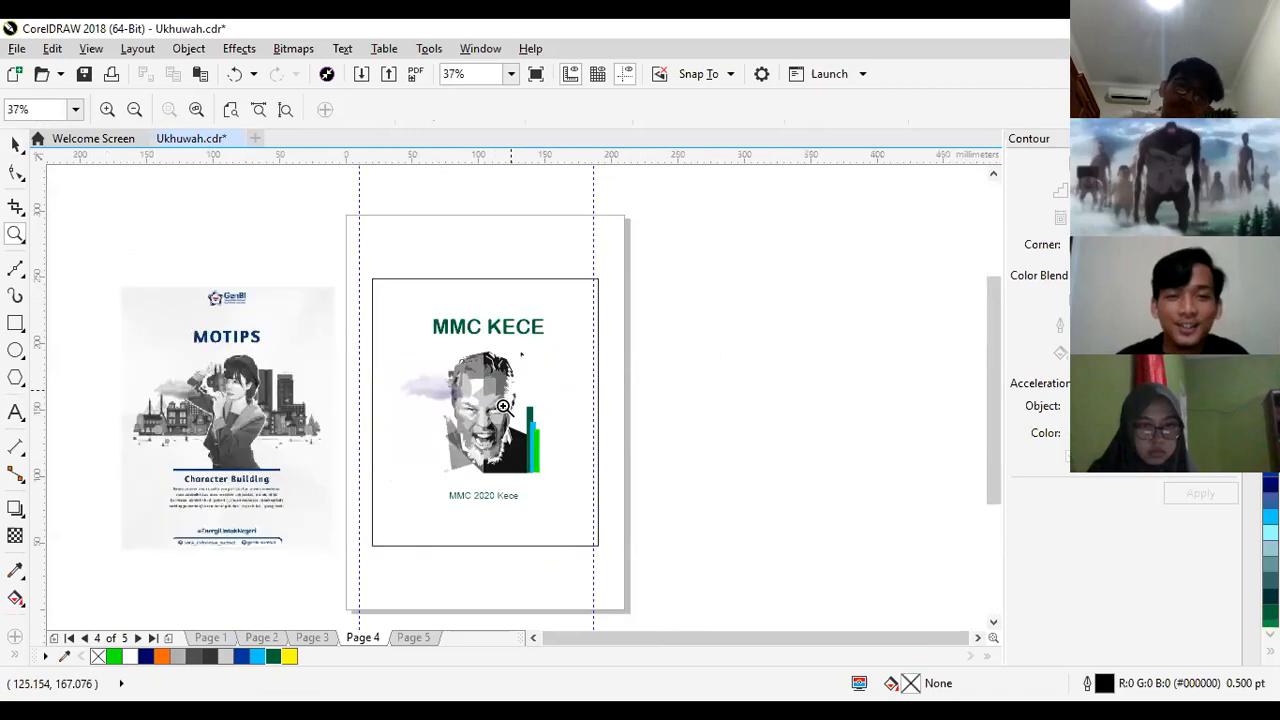
pyautogui.click(501, 416)
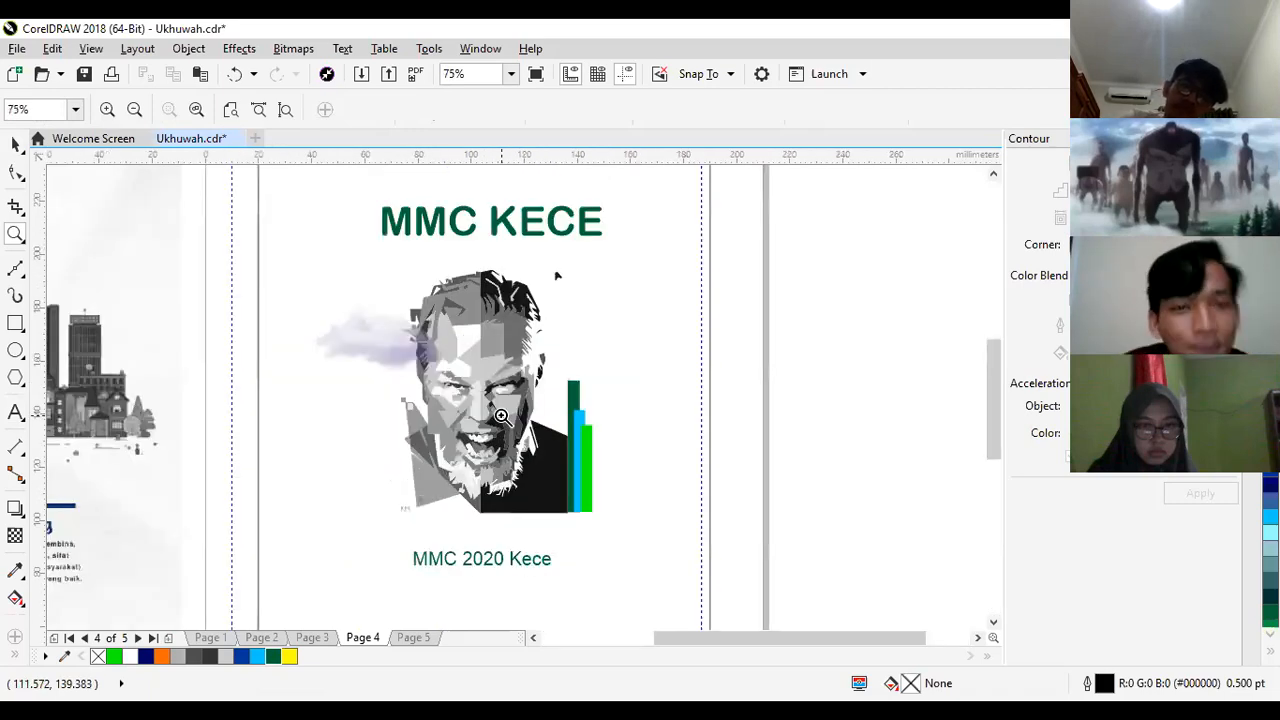
pyautogui.rightClick(501, 416)
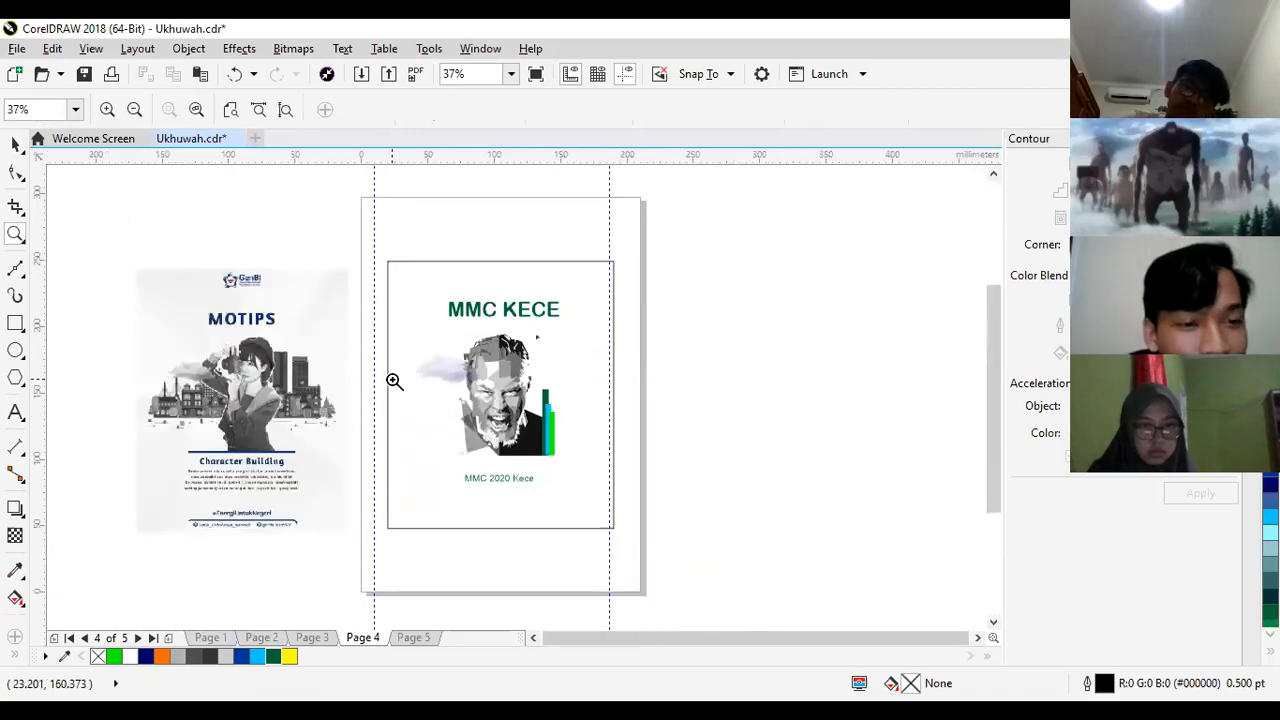
pyautogui.click(484, 454)
pyautogui.rightClick(610, 456)
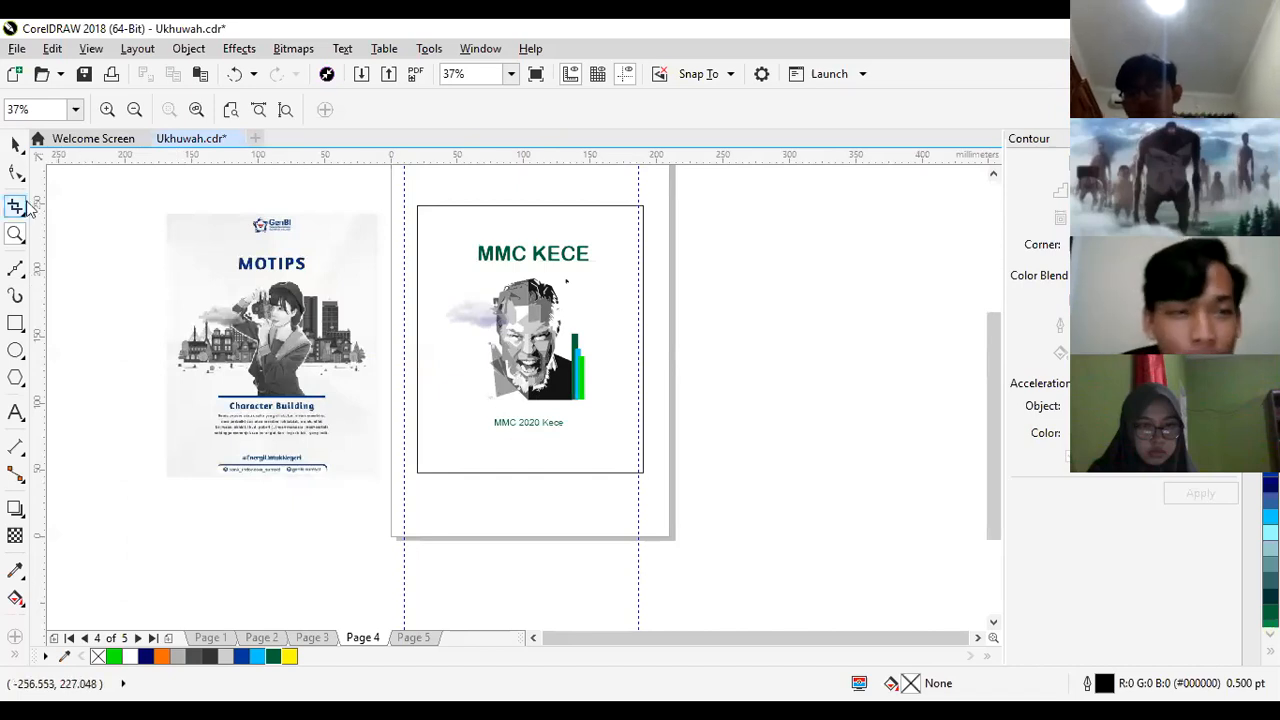
# - Delete the MOTIPS reference image beside page 4
pyautogui.click(12, 146)
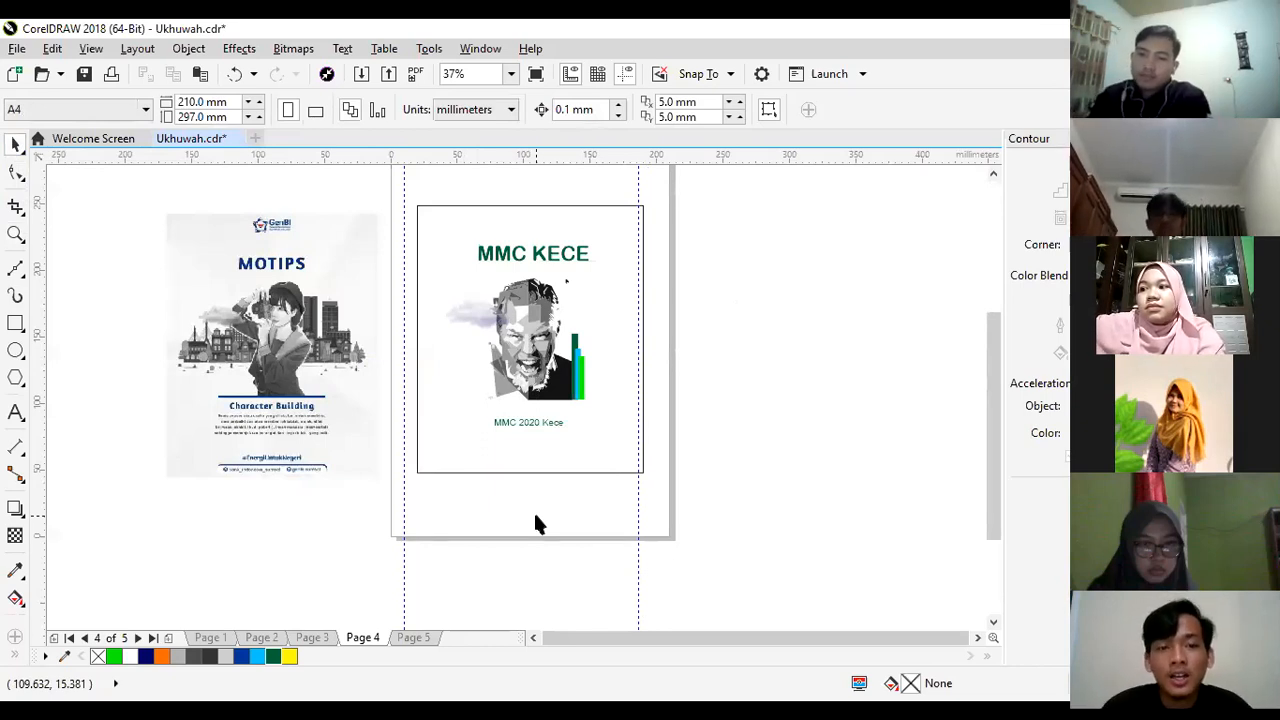
pyautogui.click(270, 390)
pyautogui.press('Delete')
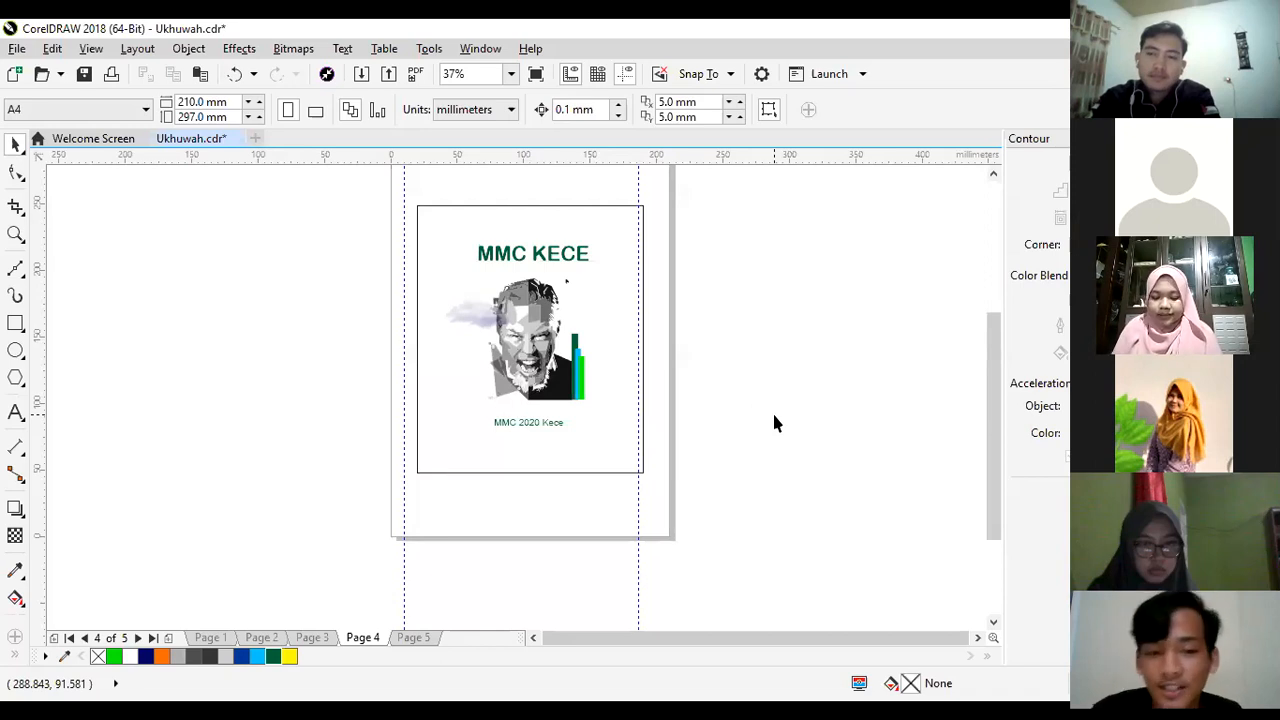
# - Open page 5 and move the right vertical guideline to about X 202 mm, at the end of the hashtag line
pyautogui.click(423, 638)
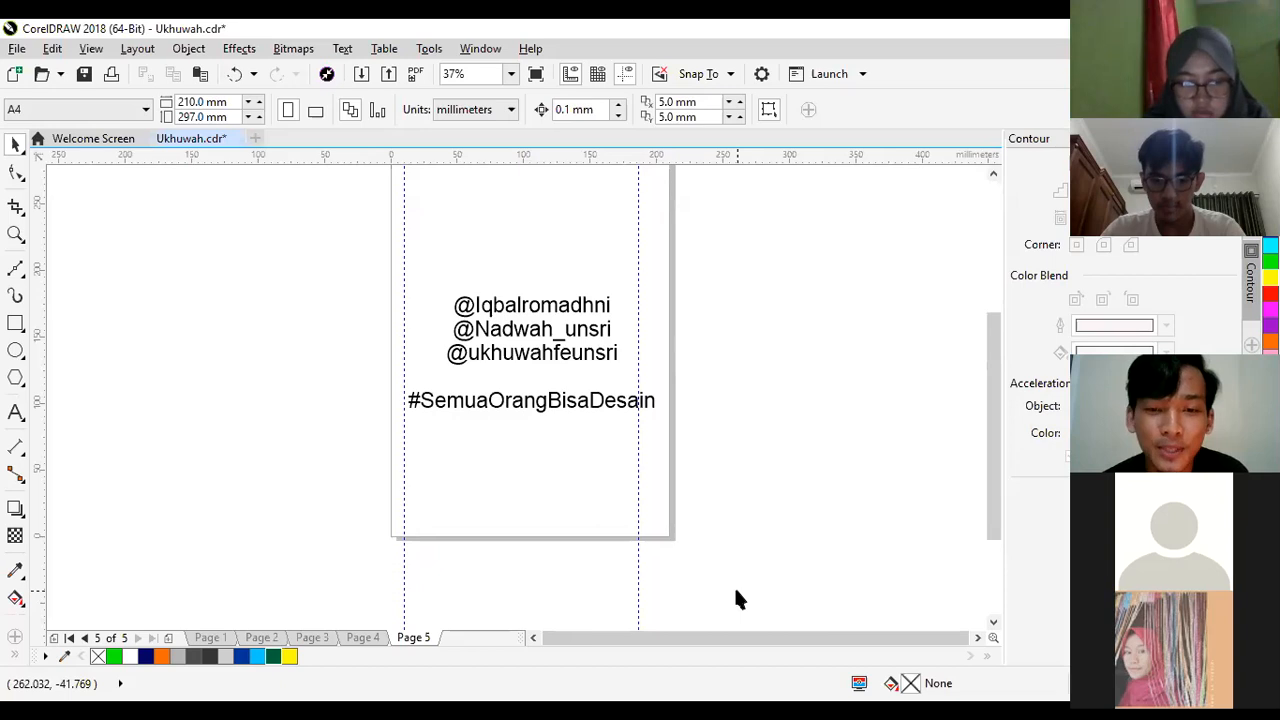
pyautogui.click(639, 593)
pyautogui.moveTo(643, 593); pyautogui.dragTo(658, 597)
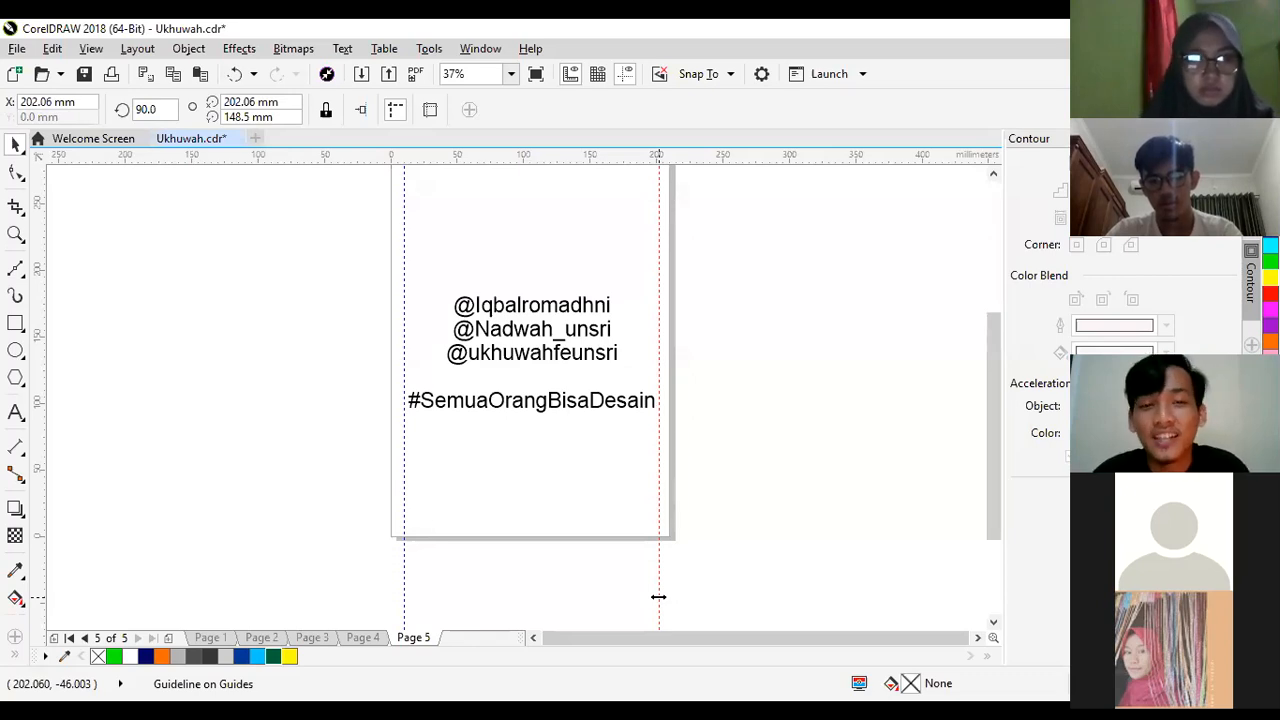
pyautogui.moveTo(343, 274); pyautogui.dragTo(706, 450)
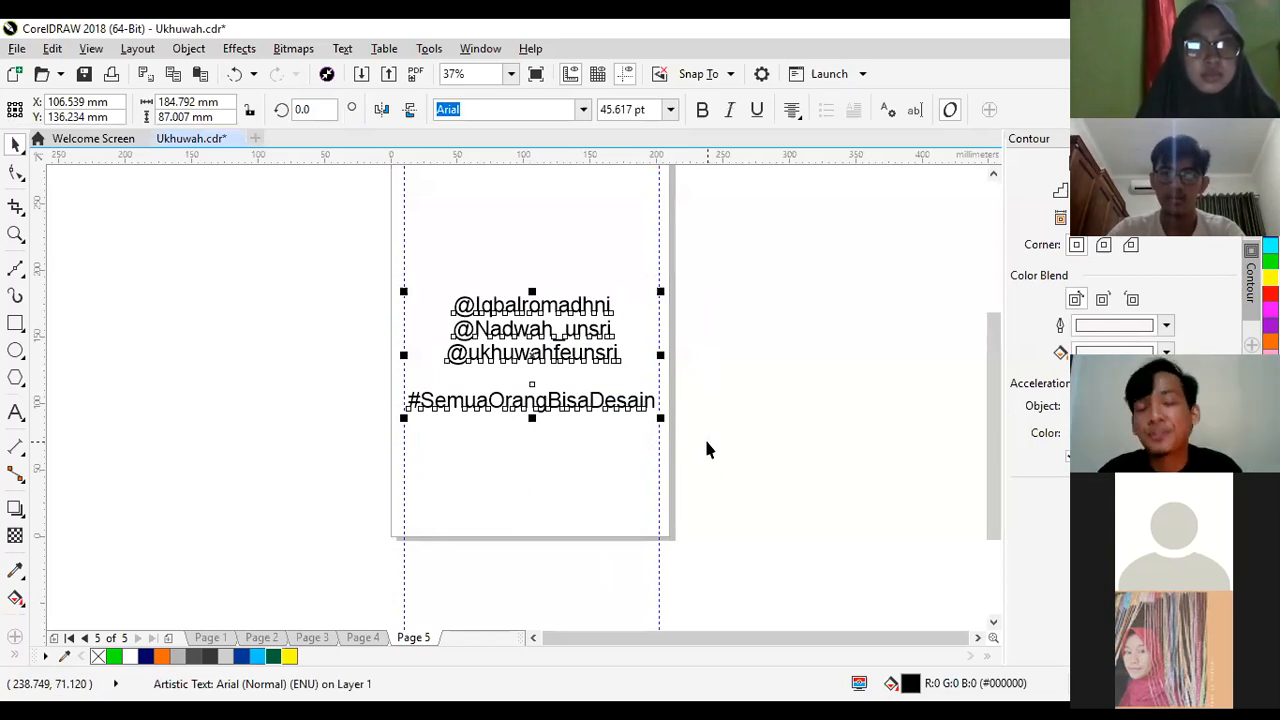
pyautogui.click(534, 476)
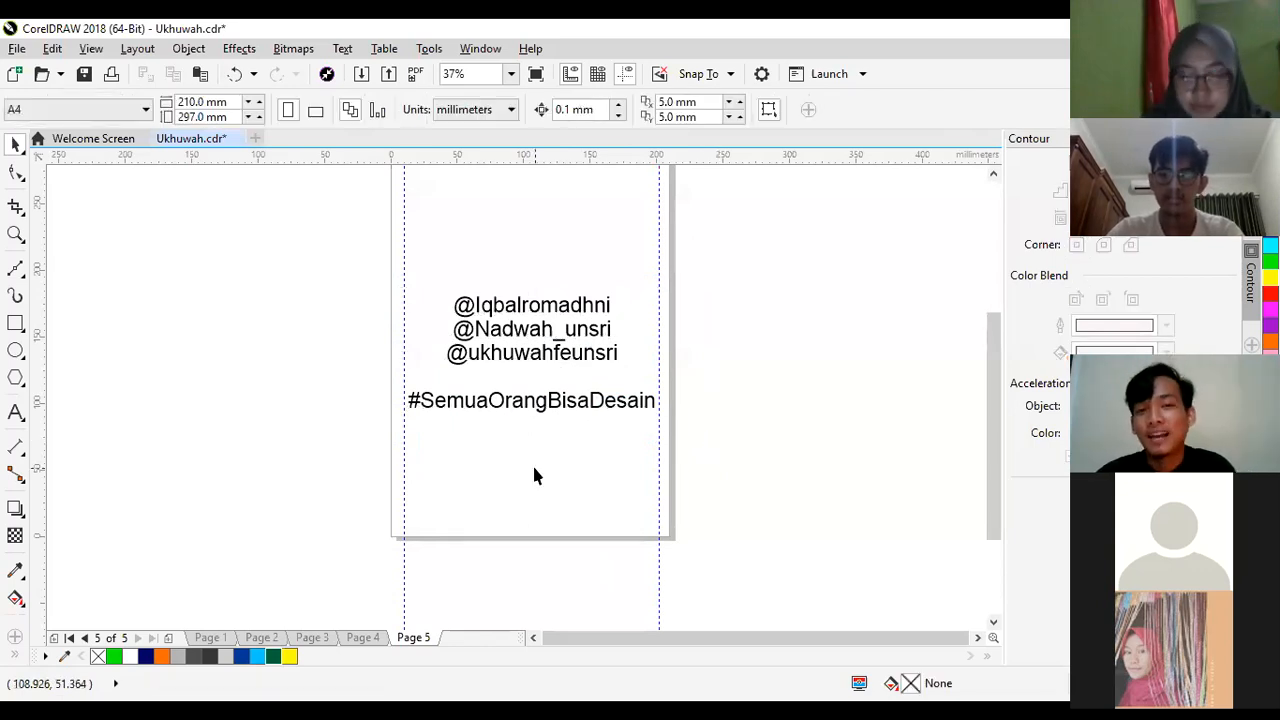